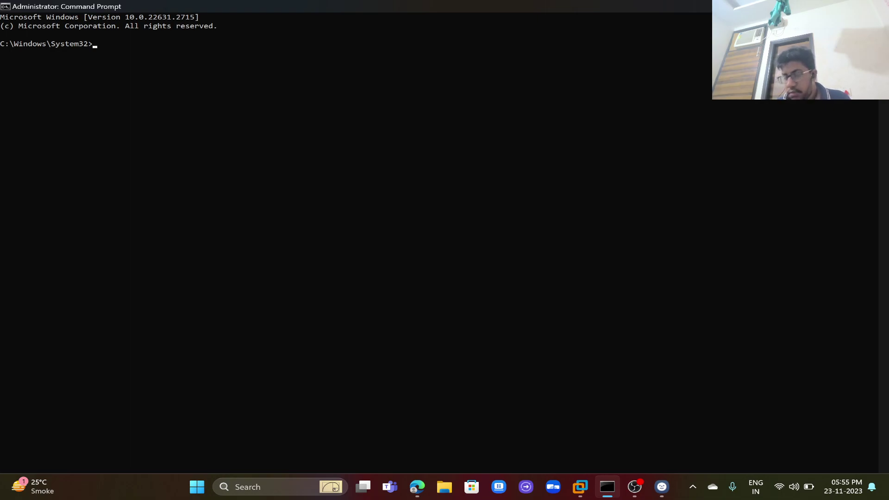
Change the working directory up to the root of drive C with cd ../../, and enter the Program Files folder
scroll(185, 47, "up", 5)
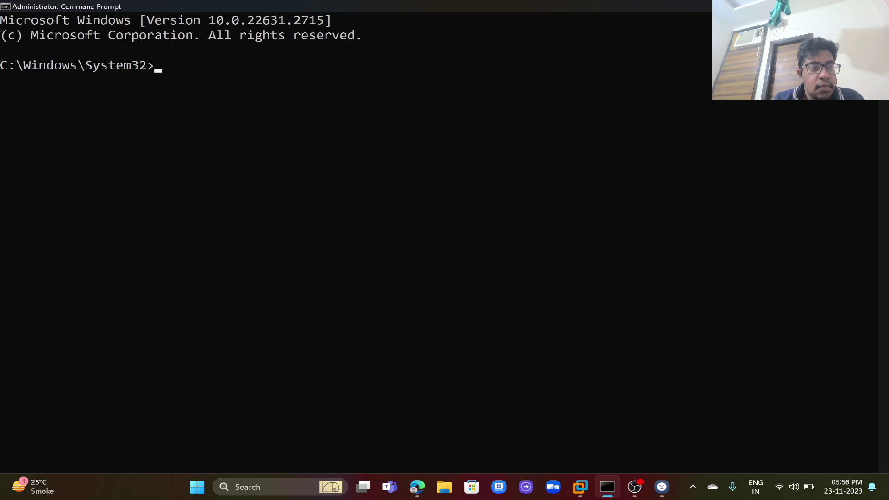
type("cd ../../")
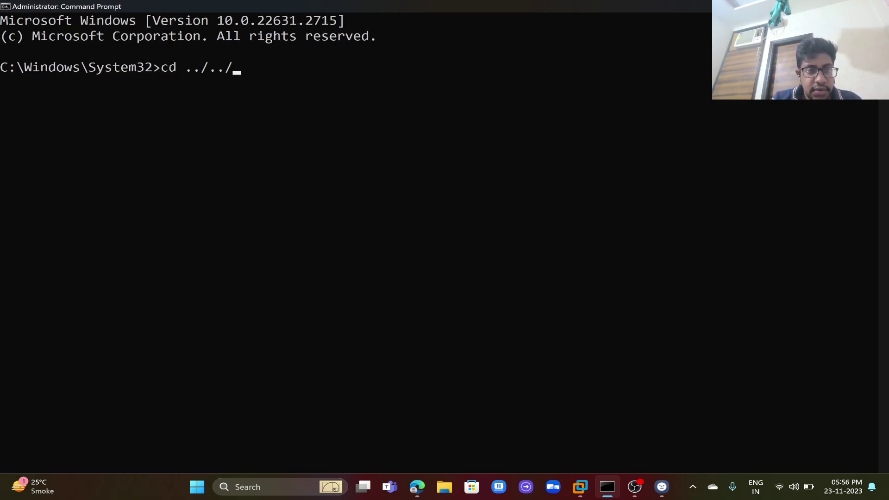
key("Return")
type("cd profp")
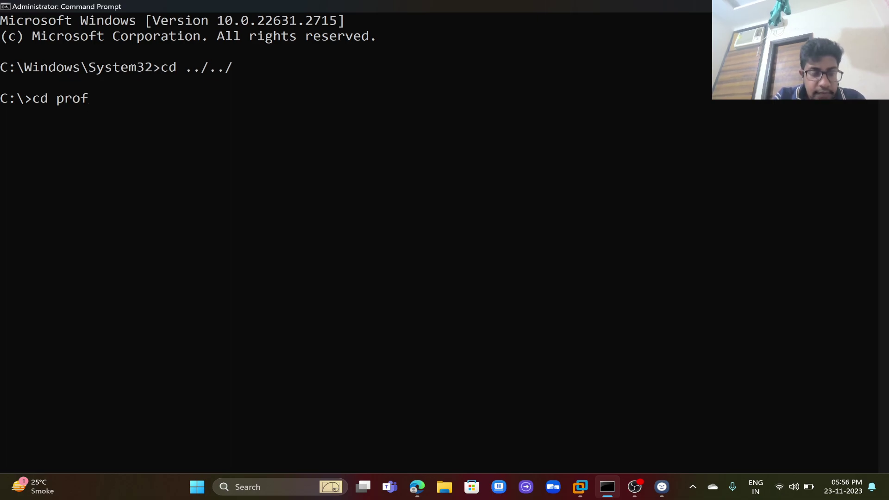
key("BackSpace")
key("BackSpace")
type("g")
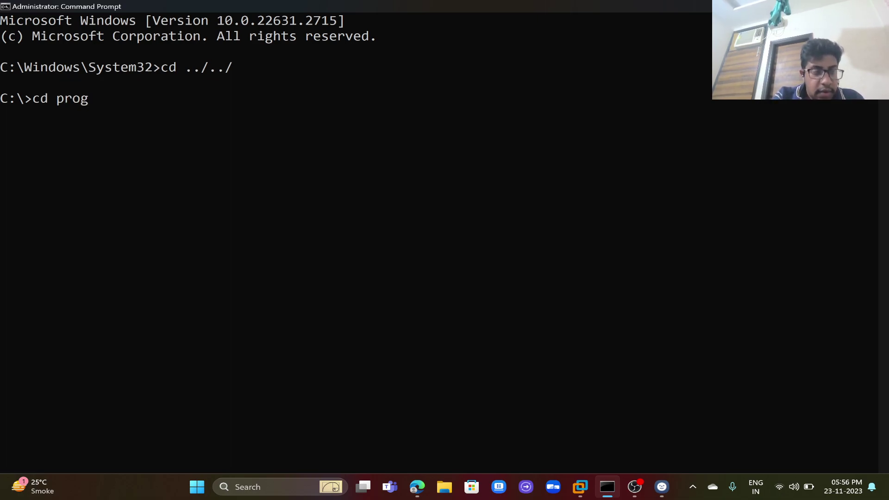
key("Tab")
key("Return")
Change into the IBM folder inside Program Files
type("cd IBM")
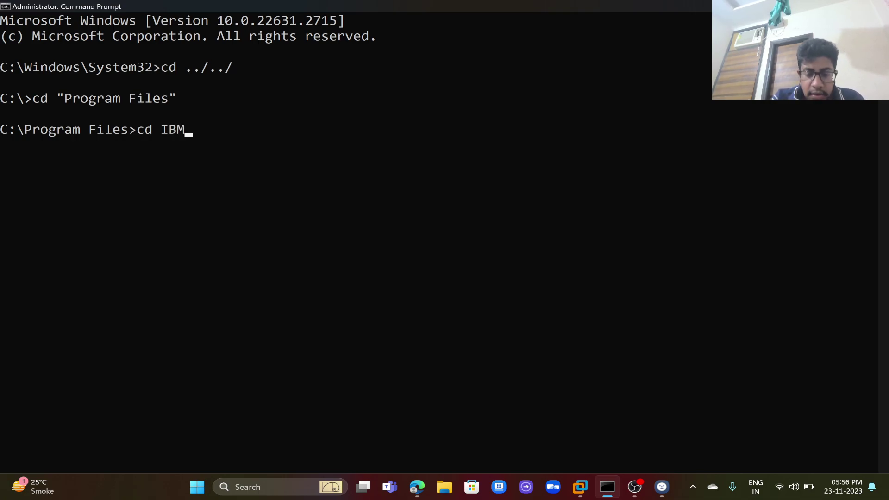
key("BackSpace")
key("BackSpace")
type("N")
key("BackSpace")
type("BM")
key("Return")
Change the working directory to WebSphere\AppServer\bin inside the IBM folder
type("cd W")
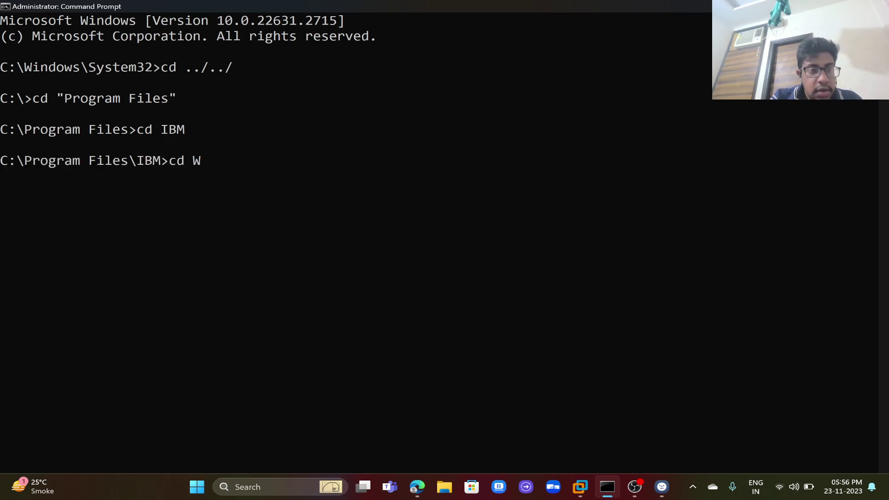
key("Tab")
type("\\A")
key("Tab")
type("\\profiles")
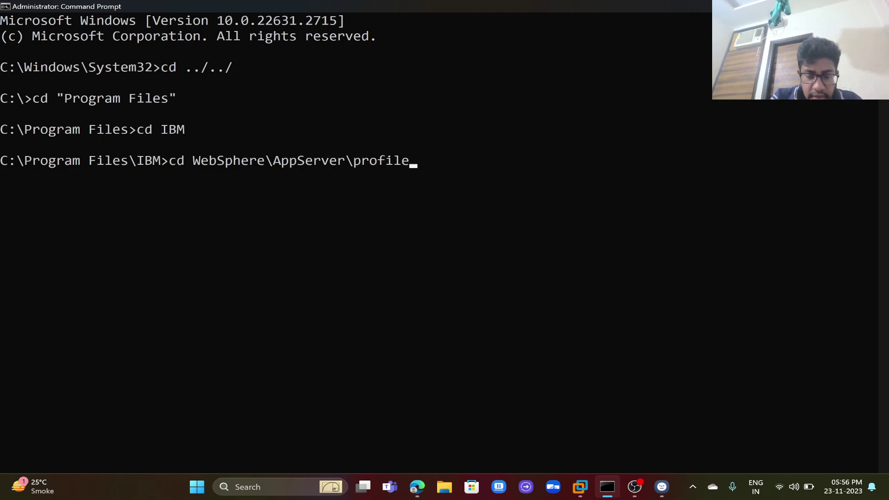
key("BackSpace")
key("BackSpace")
key("BackSpace")
key("BackSpace")
key("BackSpace")
key("BackSpace")
key("BackSpace")
key("BackSpace")
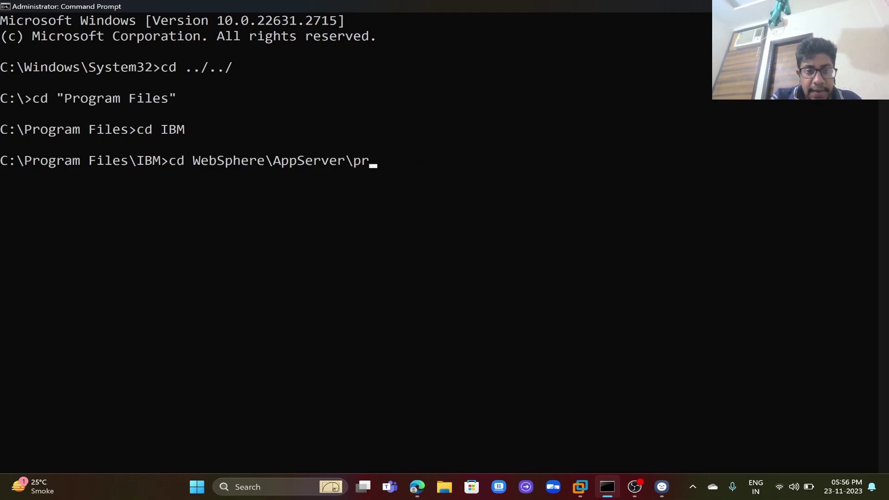
type("bin")
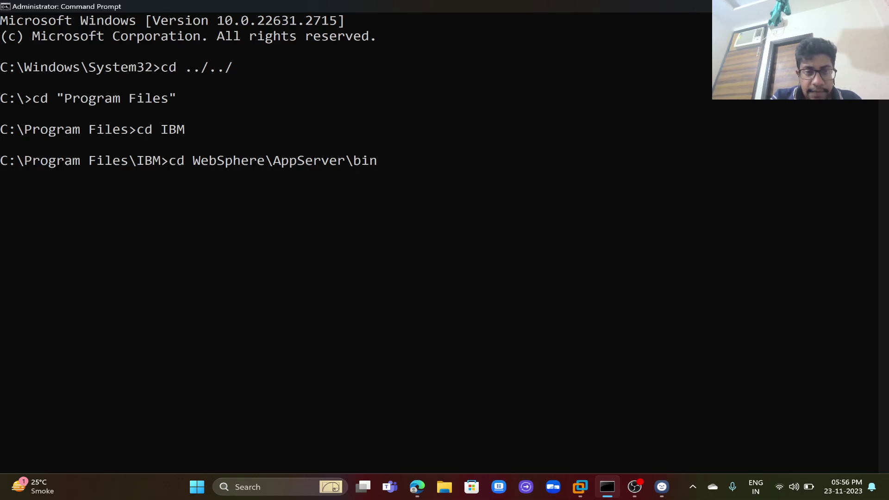
key("Return")
Switch to VMware Workstation and display the running IBM virtual machine
left_click(581, 487)
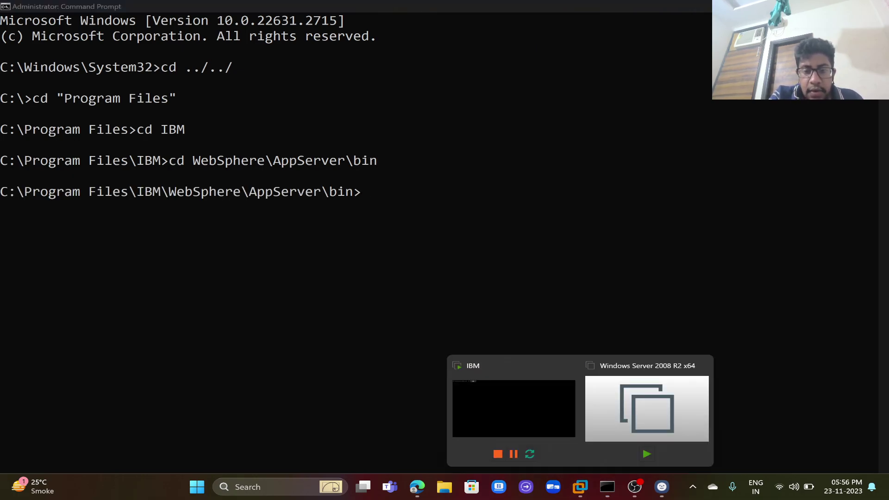
left_click(628, 419)
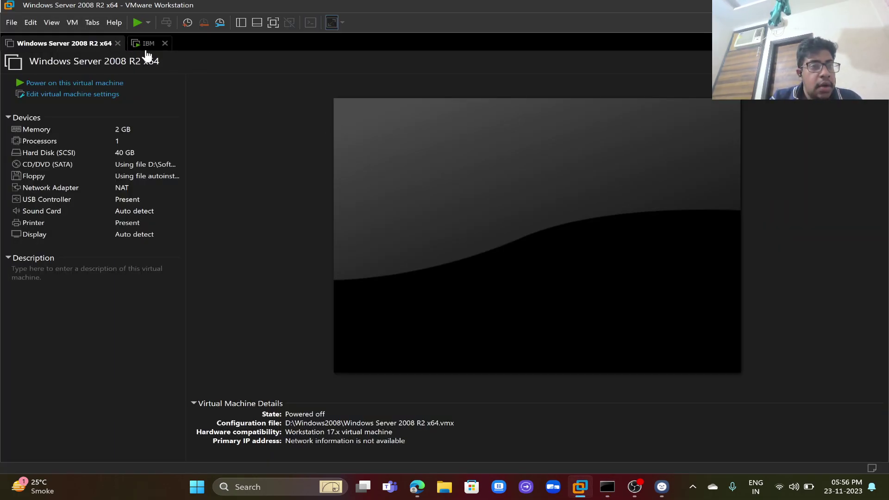
left_click(155, 119)
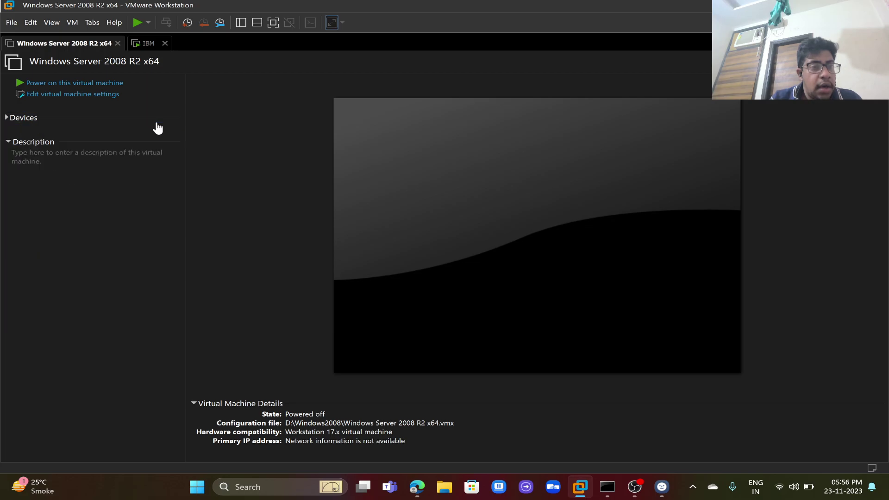
left_click(143, 44)
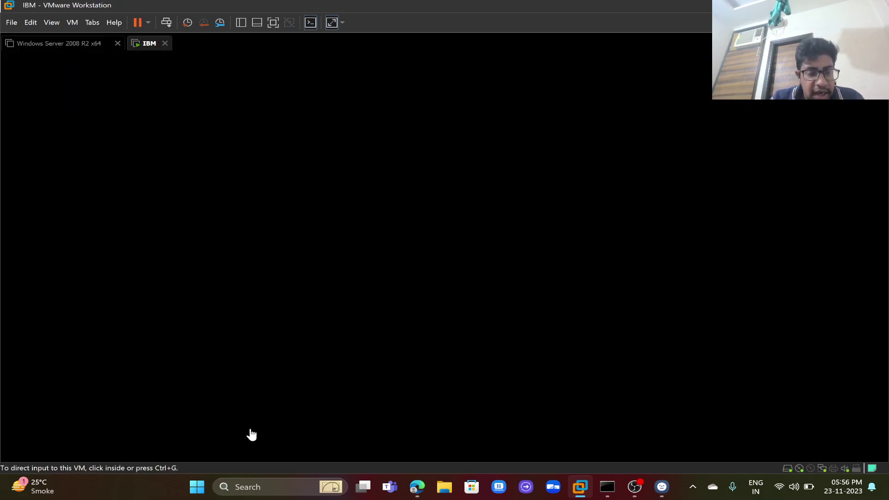
Launch PuTTY and open an SSH connection to host 192.168.88.128 on port 22
left_click(258, 484)
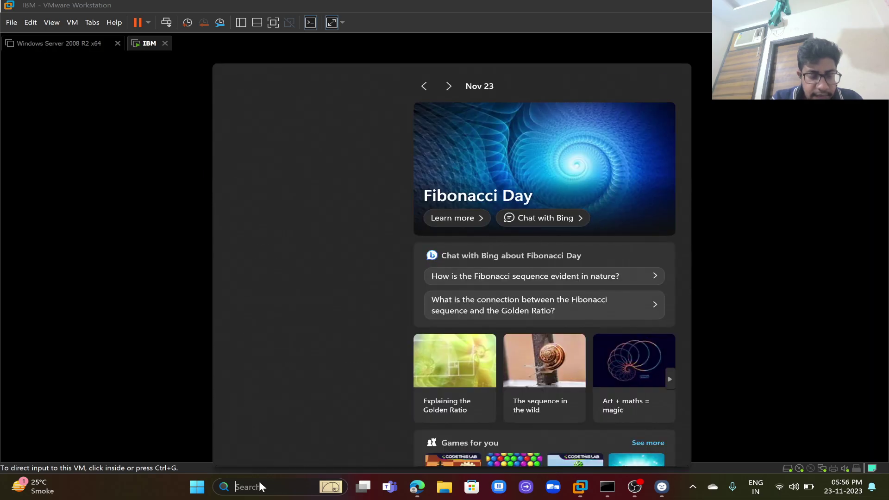
type("putty")
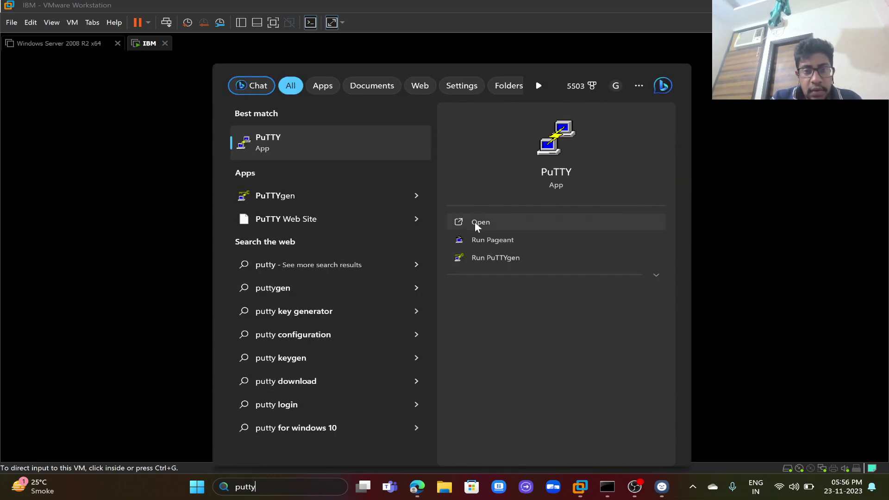
left_click(480, 222)
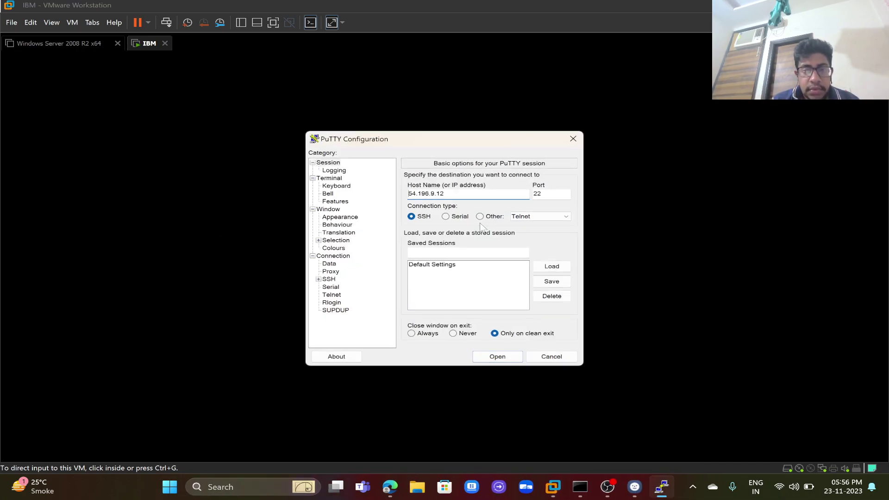
type("192")
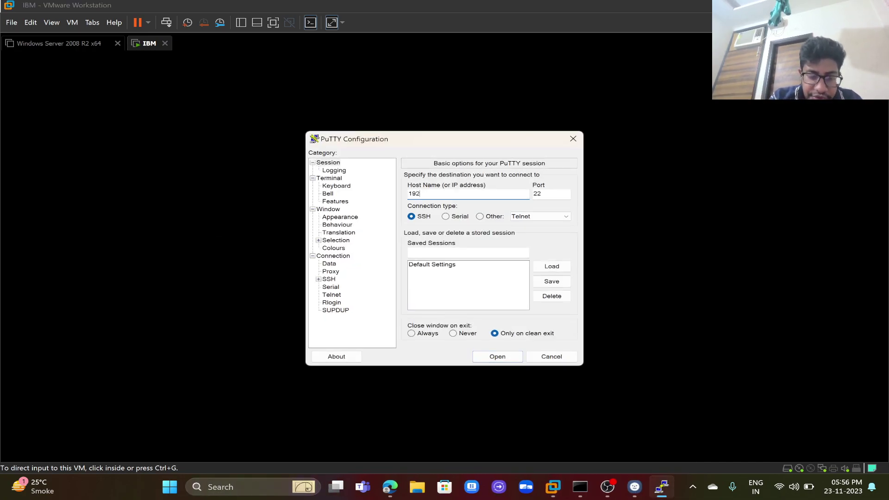
type(".168")
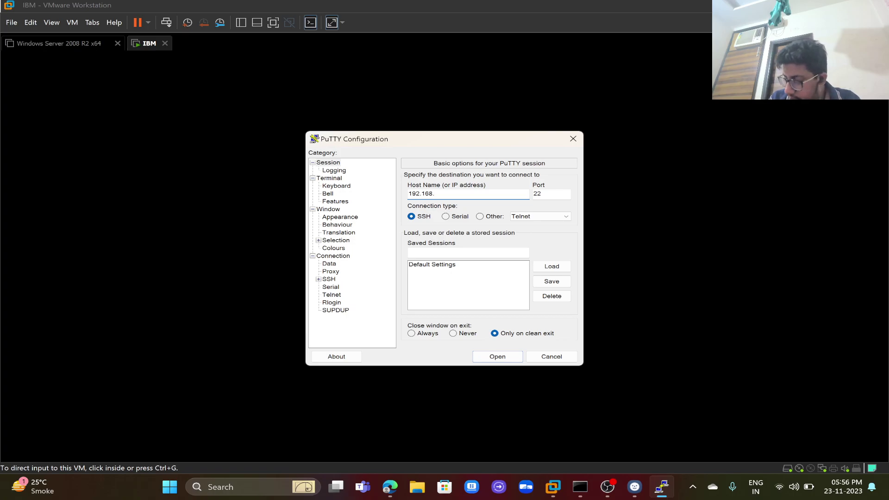
type(".88.128")
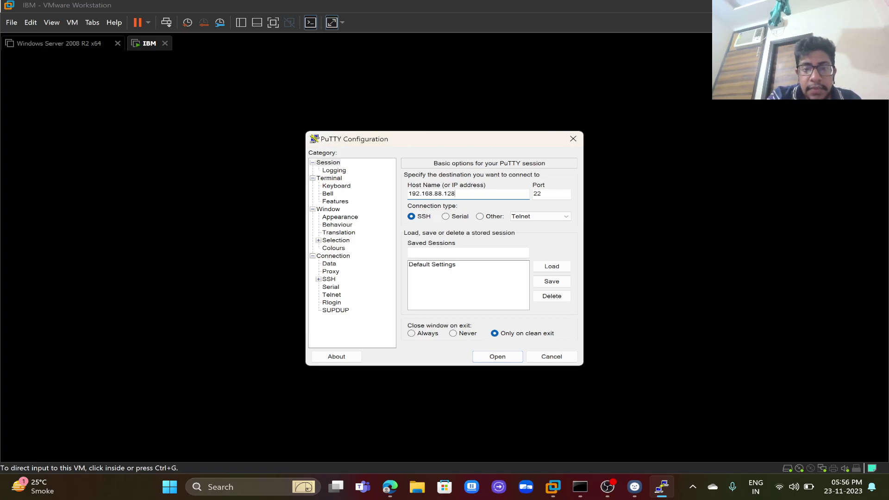
key("Return")
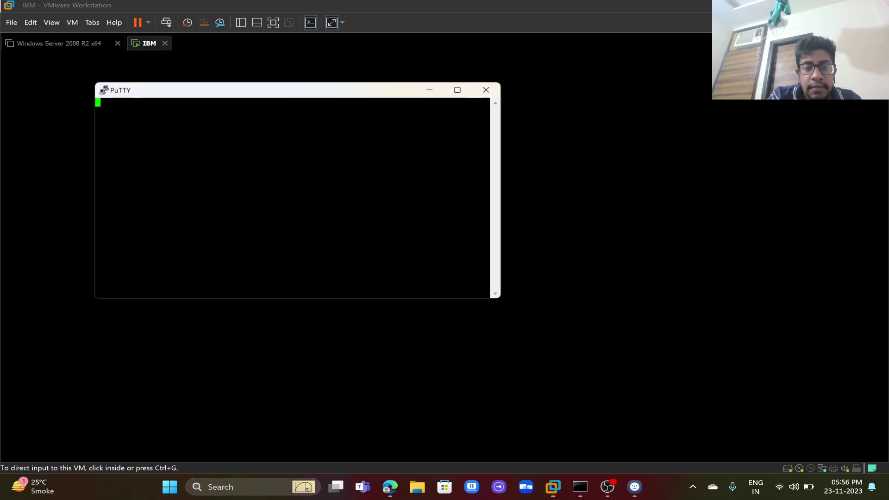
Log in to the remote server as wasadmin with the account password and return to the PuTTY session
type("wasadmin")
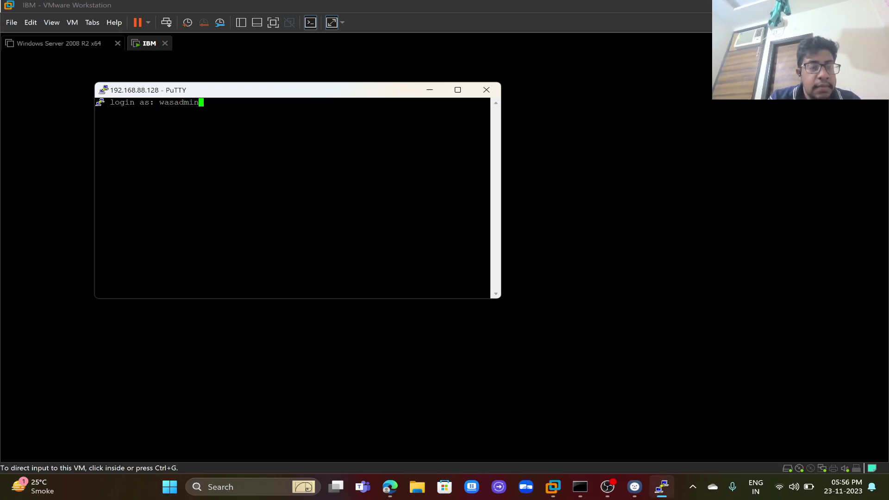
key("Return")
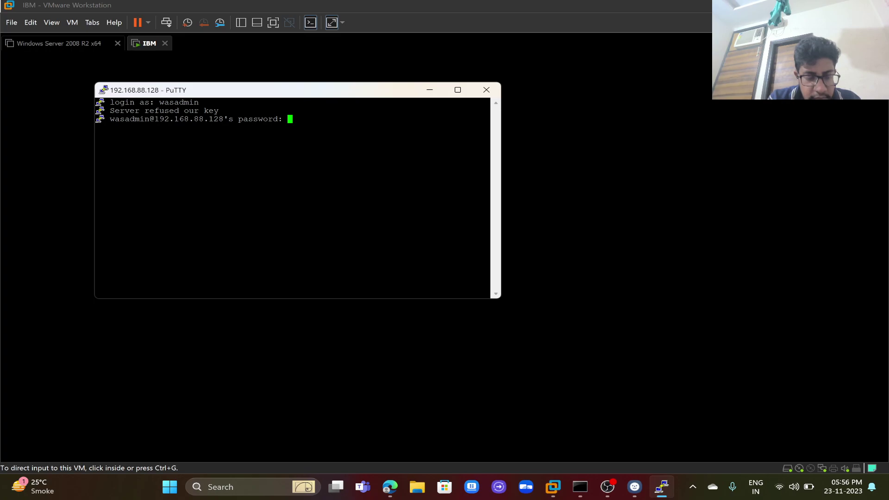
left_click(510, 135)
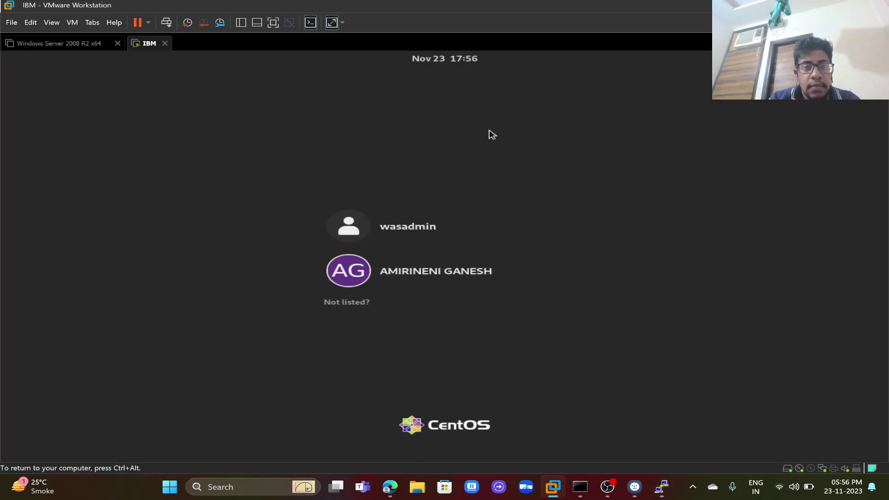
left_click(663, 487)
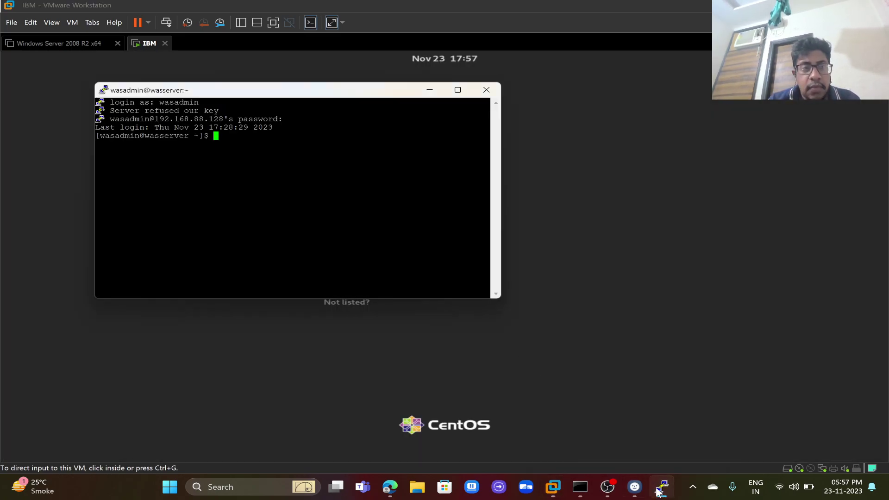
Maximize the PuTTY session window and set its terminal font size to 18 in the appearance settings
left_click(458, 90)
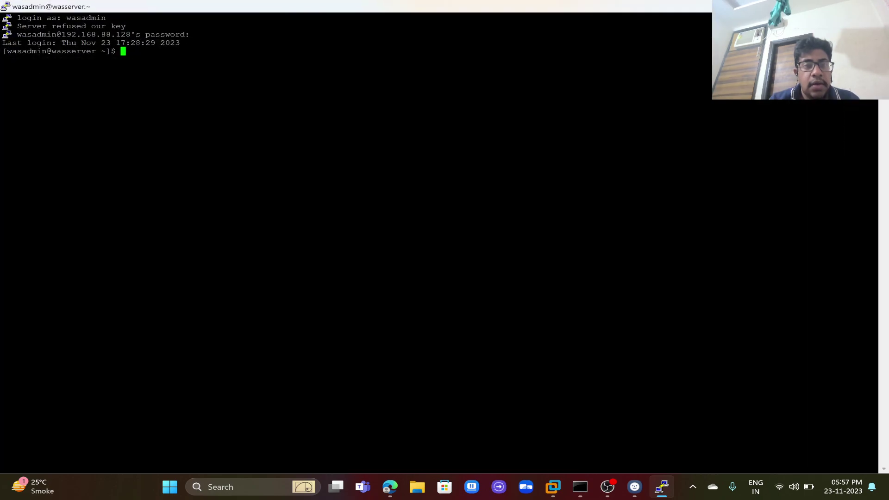
right_click(392, 10)
mouse_move(430, 152)
left_click(439, 167)
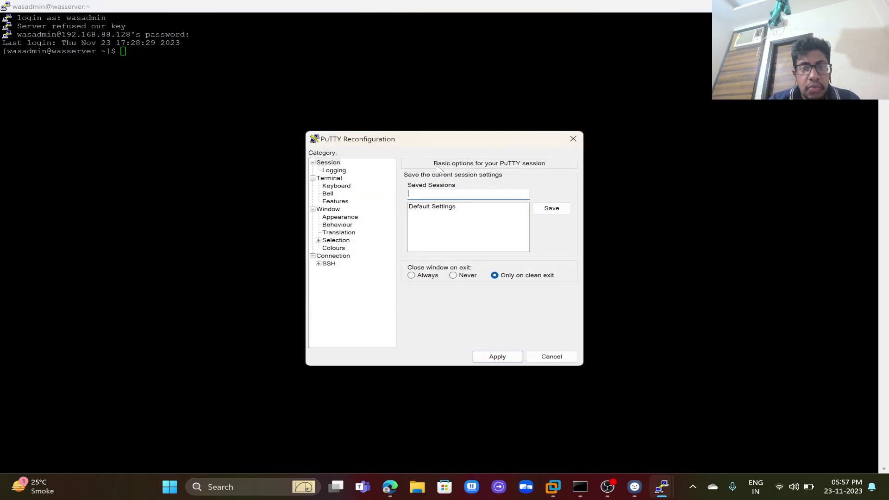
left_click(356, 218)
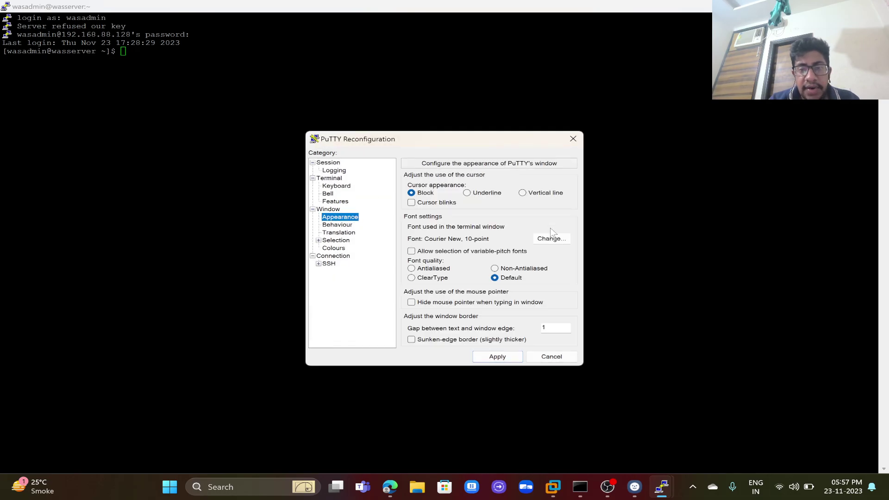
left_click(551, 239)
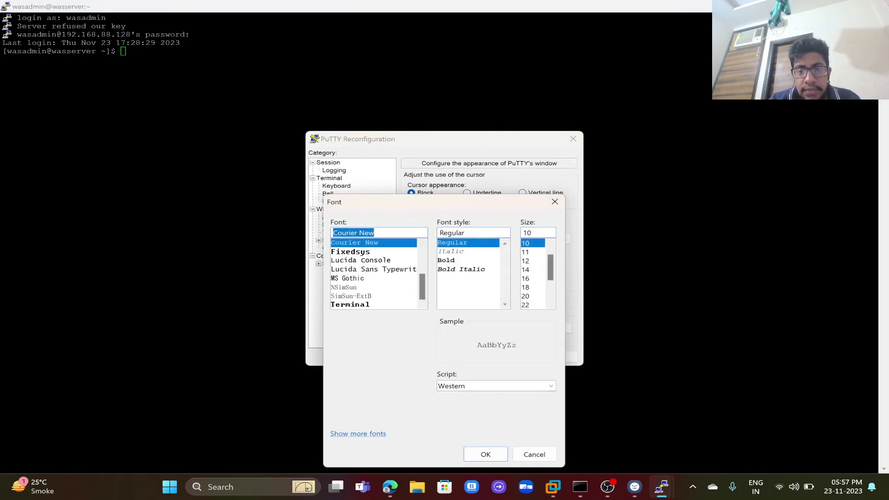
left_click(528, 288)
left_click(489, 452)
left_click(497, 357)
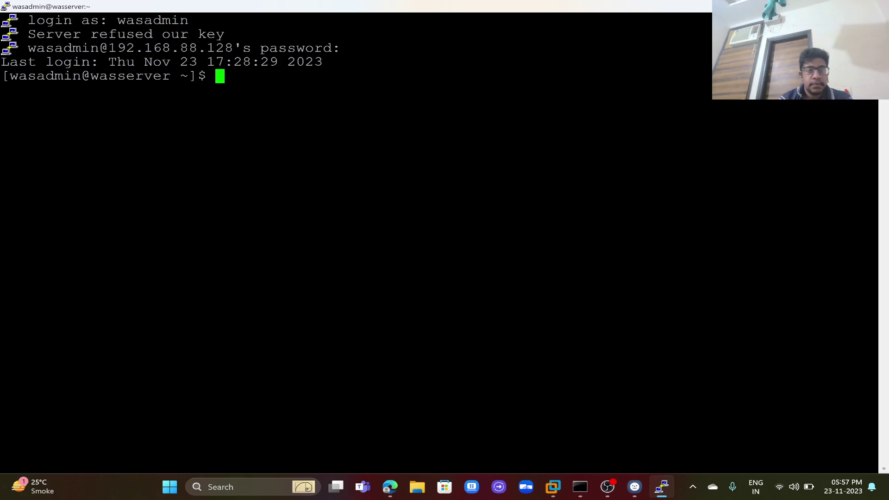
Check which user account the SSH session is running under with whoami
type("whoam")
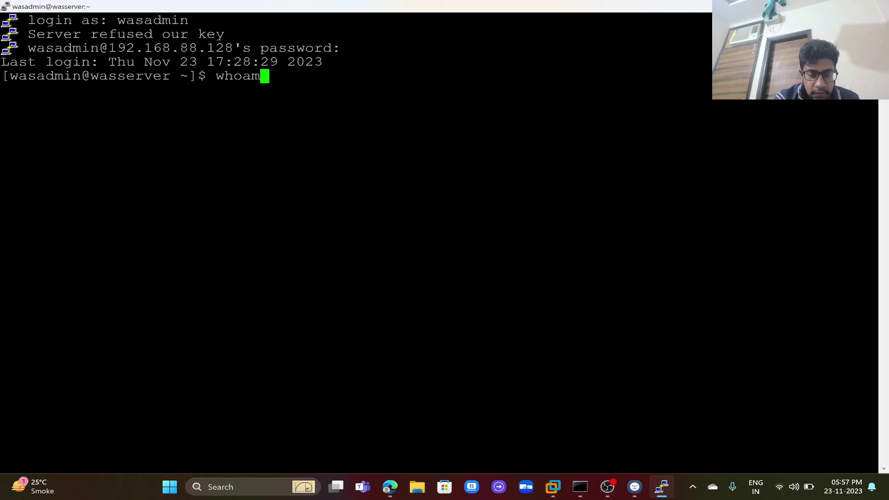
type("i")
key("Return")
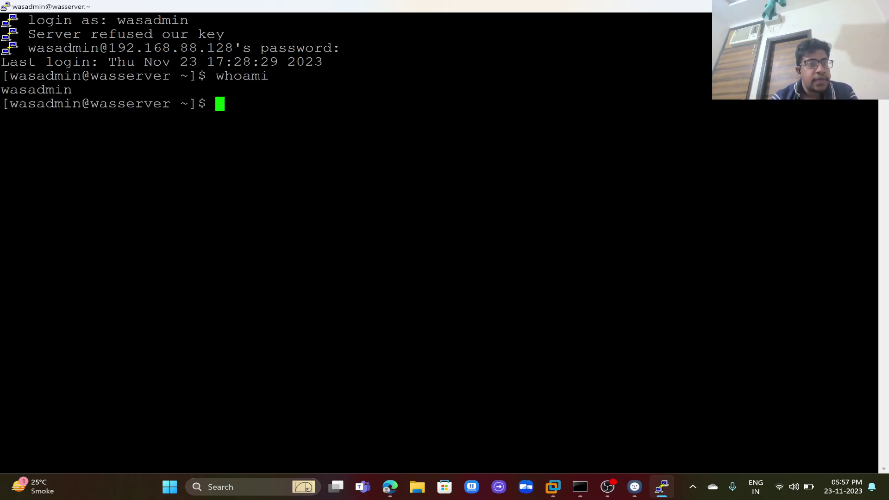
Switch to Command Prompt and run historyInfo.bat in the AppServer bin folder to list the WebSphere installation history
left_click(586, 489)
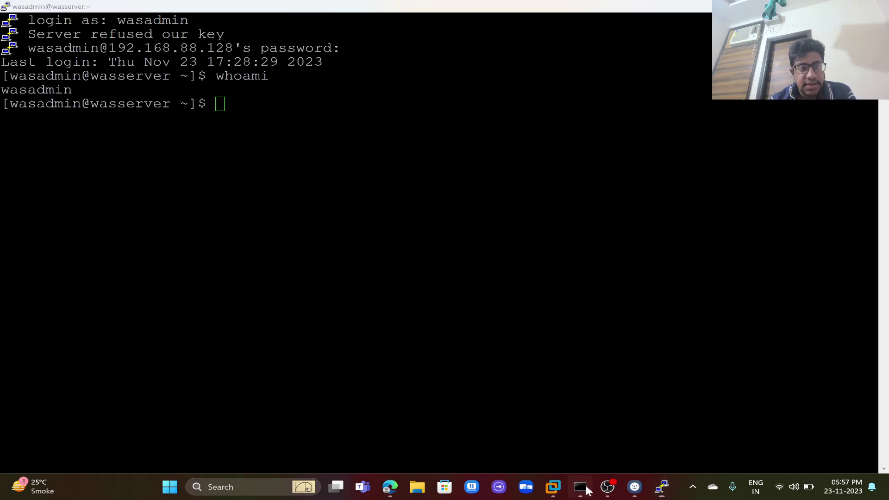
type("historyInfo.bat")
key("Return")
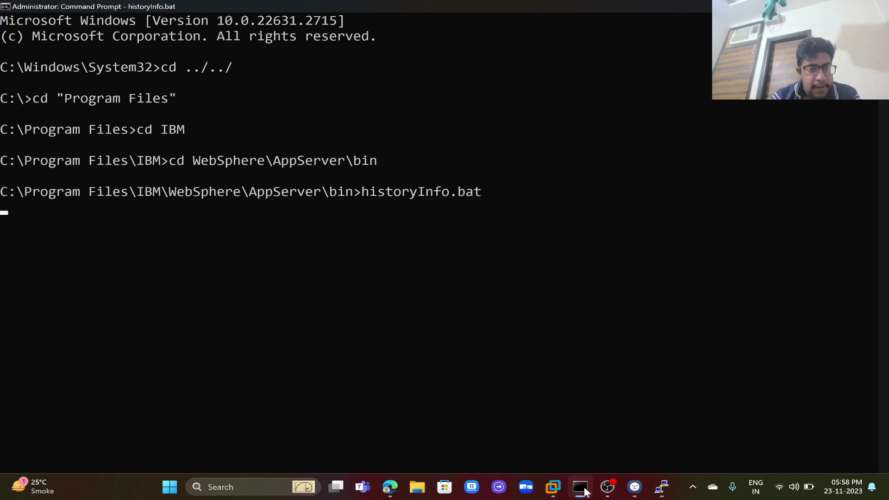
mouse_move(553, 488)
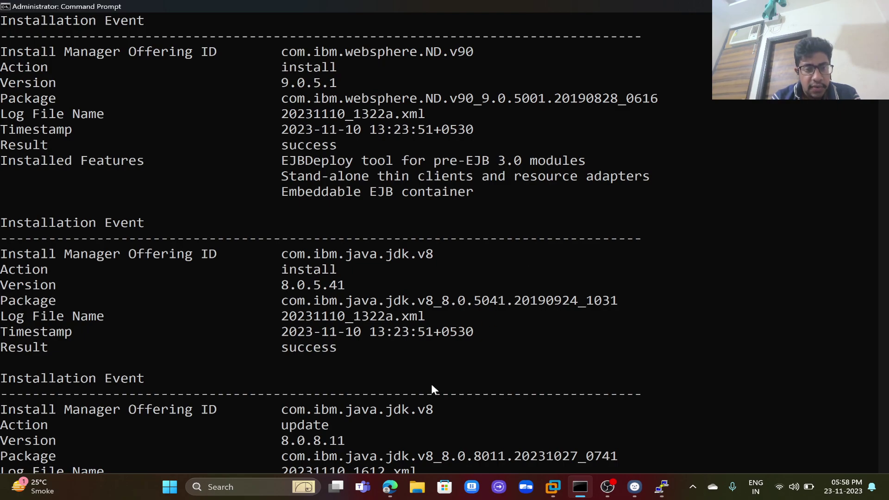
left_click(860, 116)
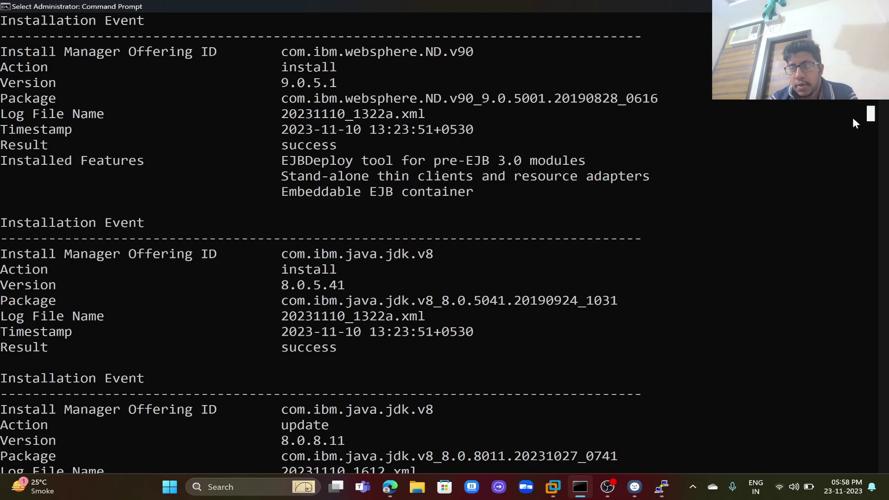
Examine the remaining installation events in the Command Prompt history report through to the end of the report
right_click(832, 134)
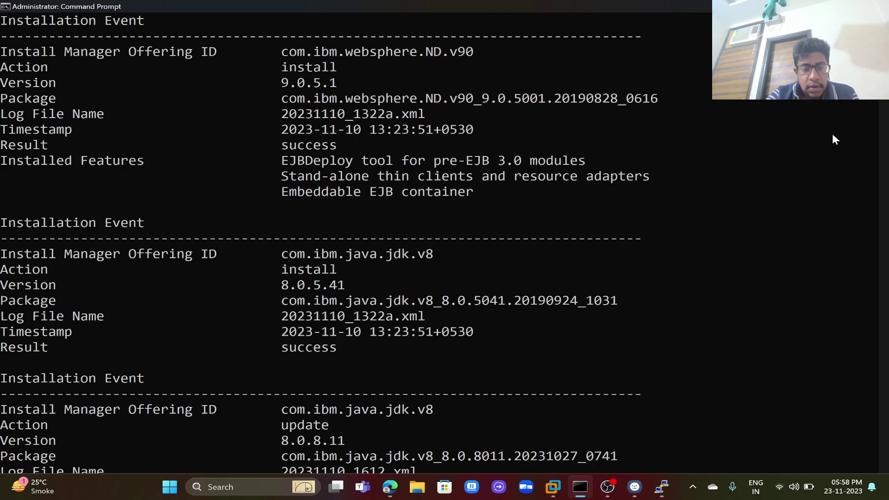
scroll(832, 134, "down", 10)
scroll(832, 133, "up", 2)
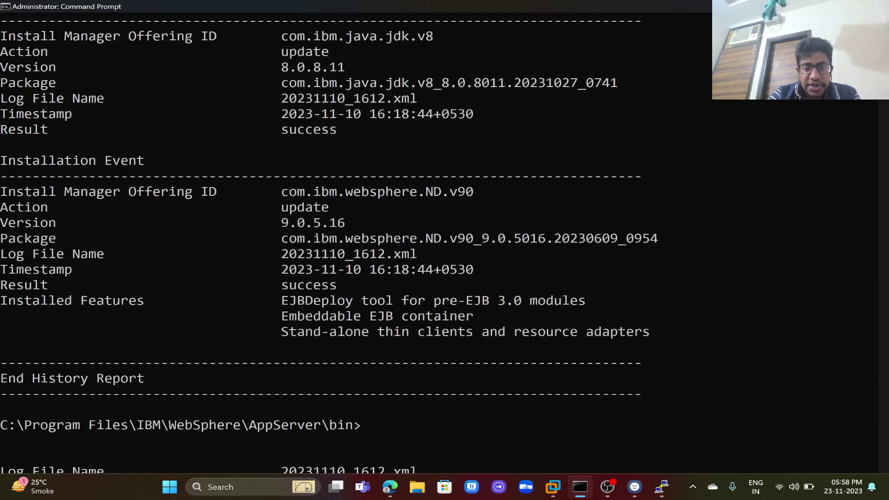
Switch to the PuTTY session and change to the /opt/IBM/WebSphere/AppServer/bin directory
key("alt+Tab")
type("cd /opt/IBM/W")
key("Tab")
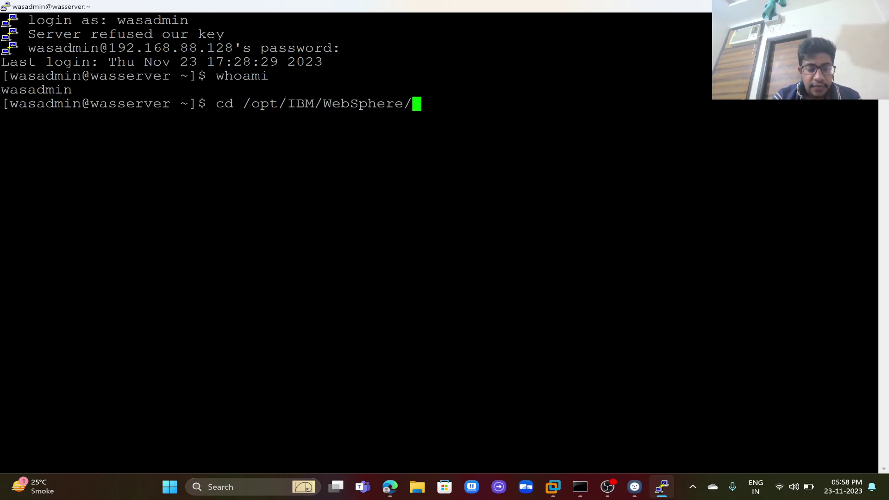
type("A")
key("Tab")
type("bin")
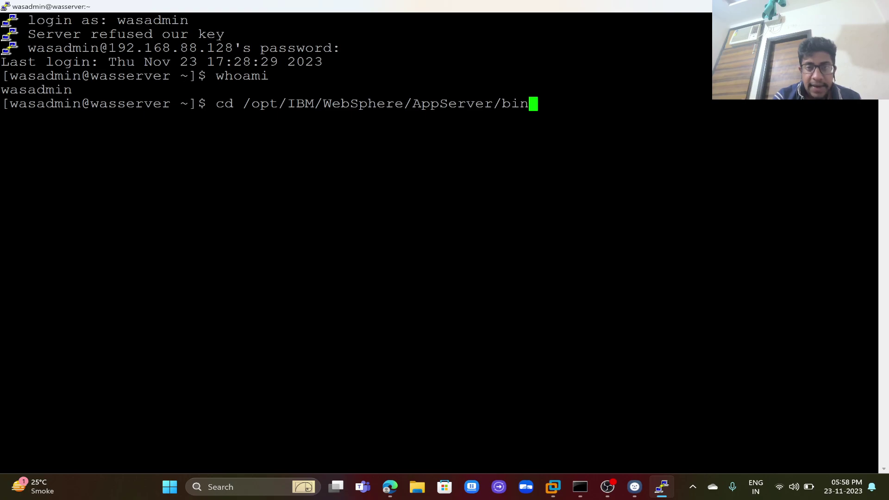
key("Return")
type("history")
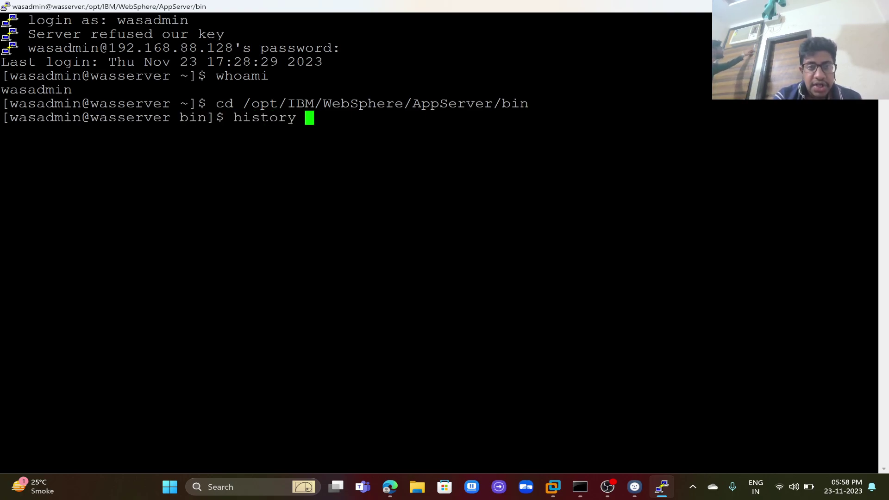
key("BackSpace")
key("BackSpace")
key("BackSpace")
key("BackSpace")
key("BackSpace")
key("BackSpace")
key("BackSpace")
key("BackSpace")
Run ./historyInfo.sh on the Linux server to list its WebSphere installation history
type("./h")
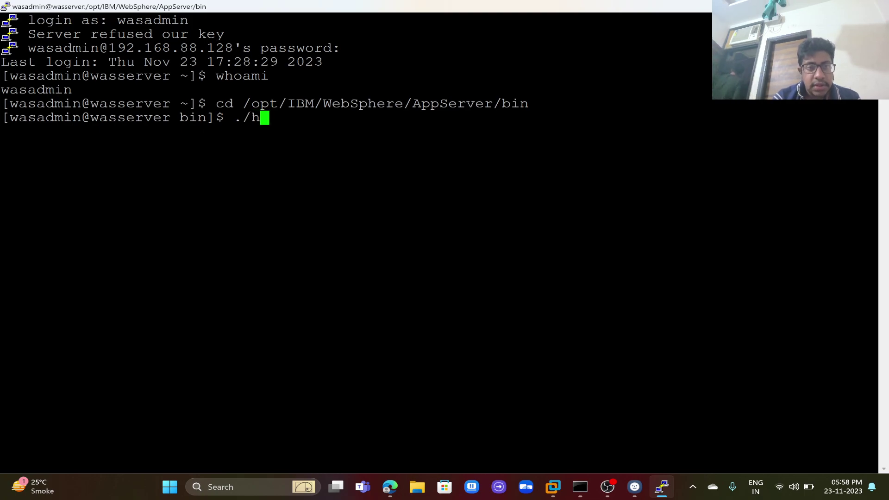
type("is")
key("Tab")
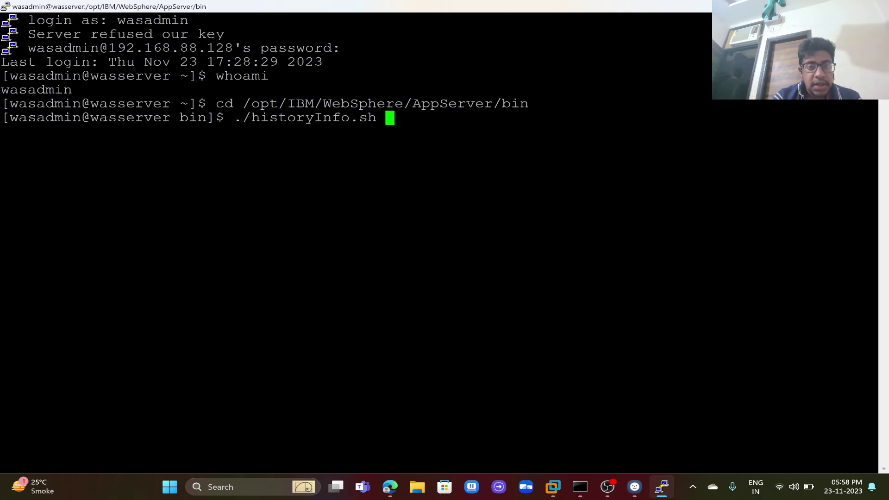
key("Return")
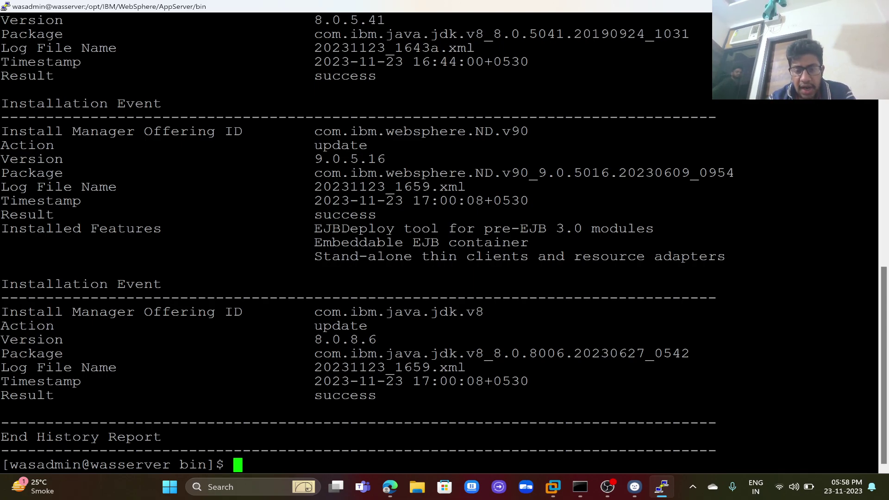
Switch to Command Prompt and clear the previous history report from the screen with cls
mouse_move(553, 487)
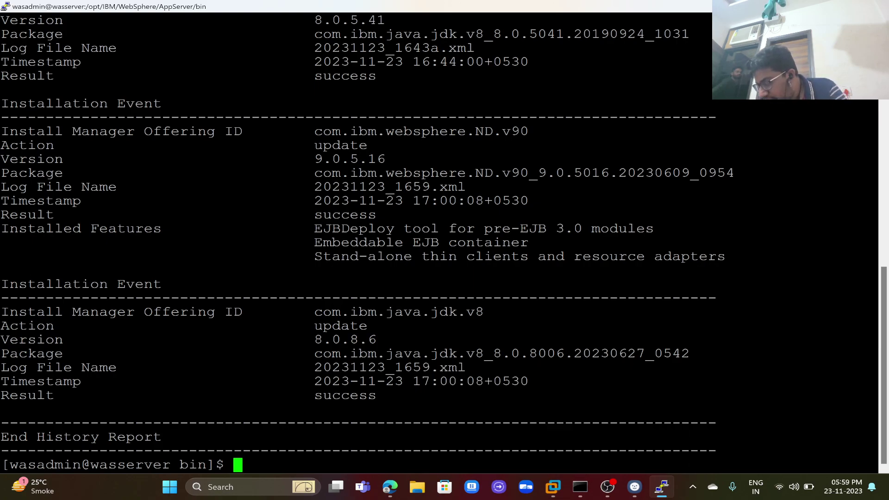
left_click(579, 486)
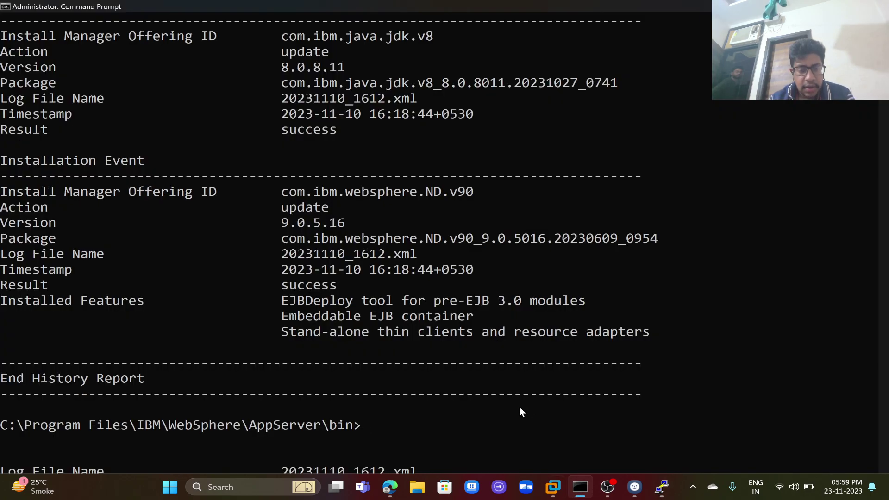
type("cls")
key("Return")
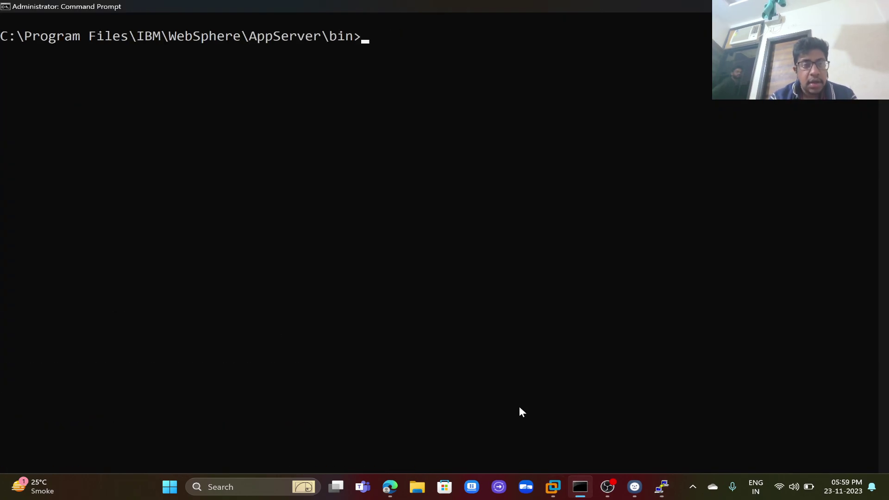
Begin a manageprofiles.bat -create command in the AppServer bin folder with -profileName AppSrv05, without running it
type("managepro")
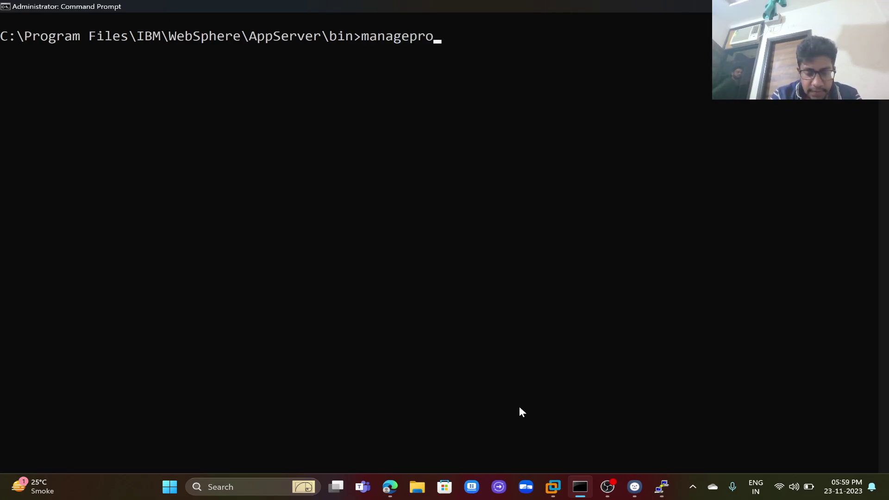
type("files.bat")
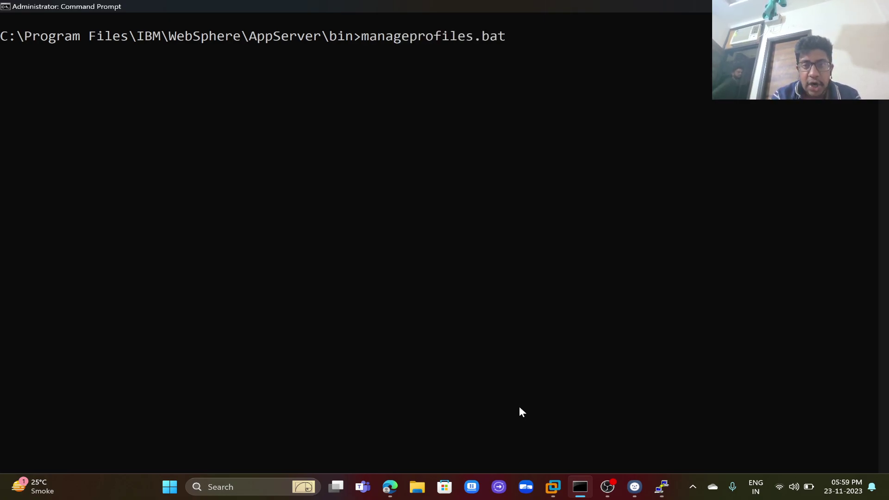
type(" -creat")
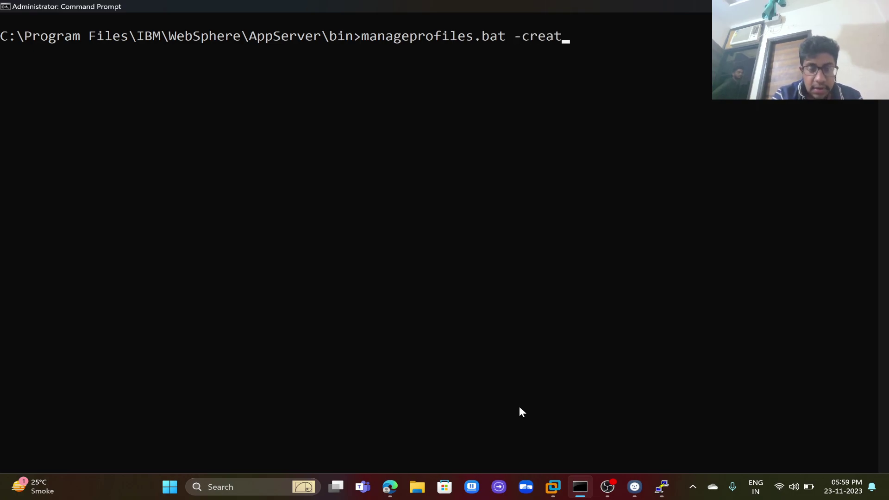
type("e -profi")
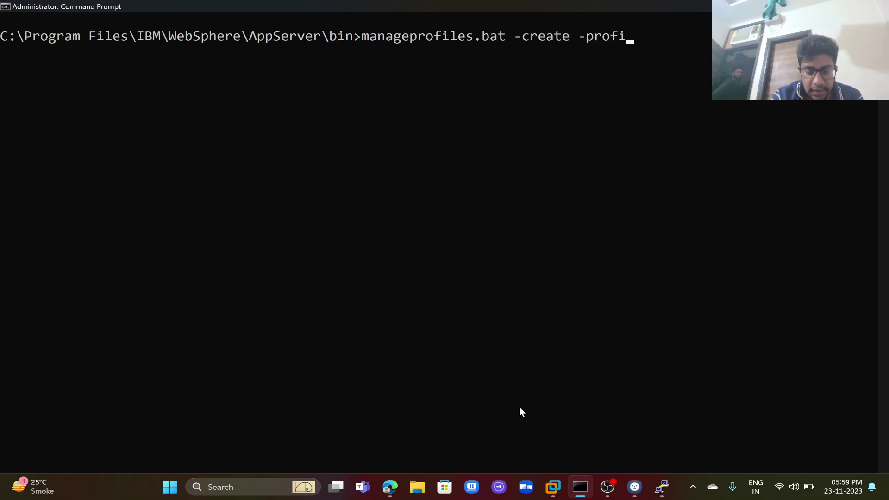
type("leName ")
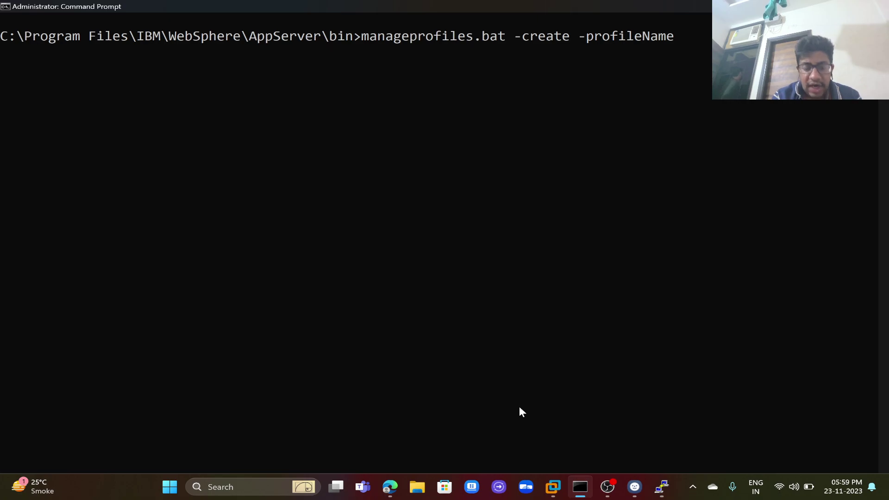
type("AppS")
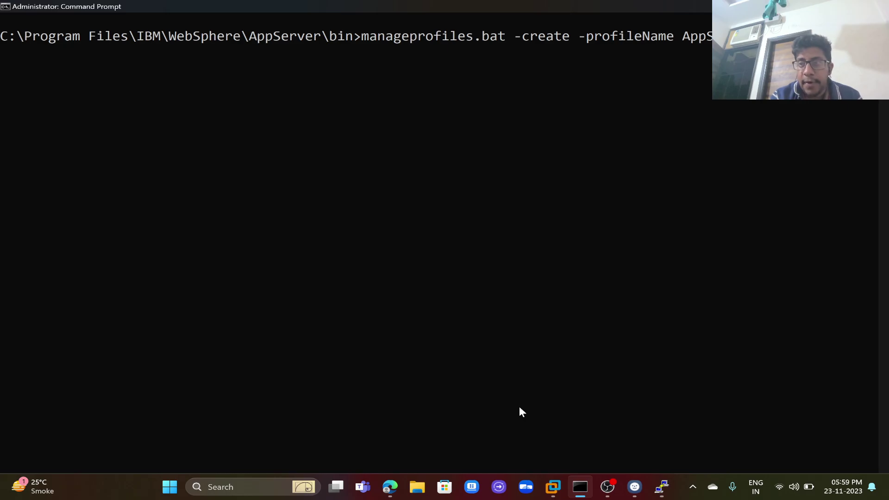
Open C:\Program Files\IBM\WebSphere\AppServer in File Explorer and copy the folder's full path
key("super+e")
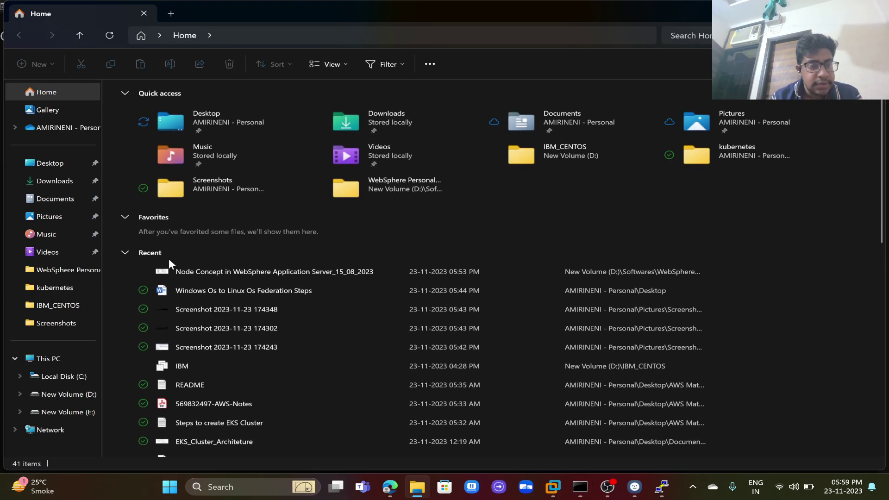
left_click(60, 377)
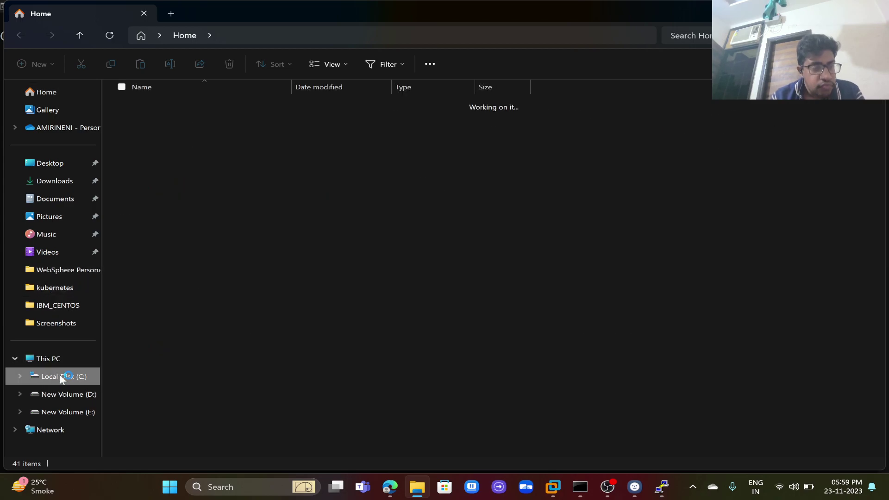
left_click(166, 174)
double_click(165, 174)
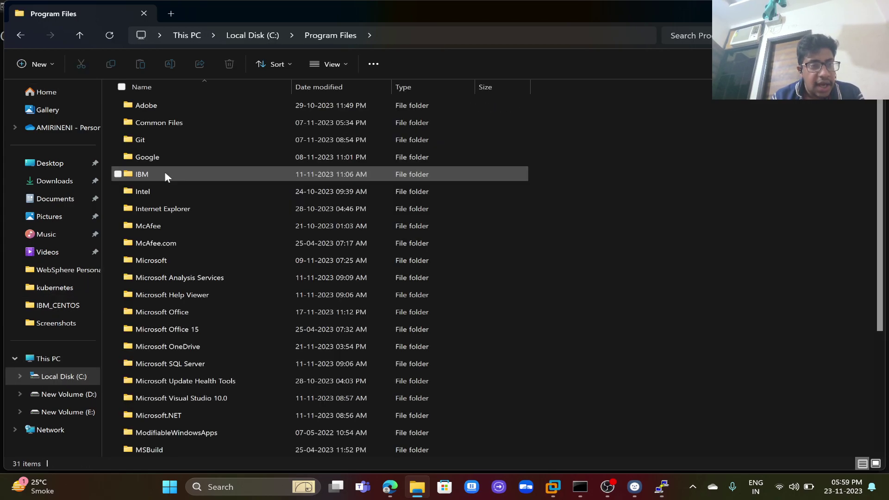
double_click(168, 172)
double_click(168, 159)
double_click(168, 105)
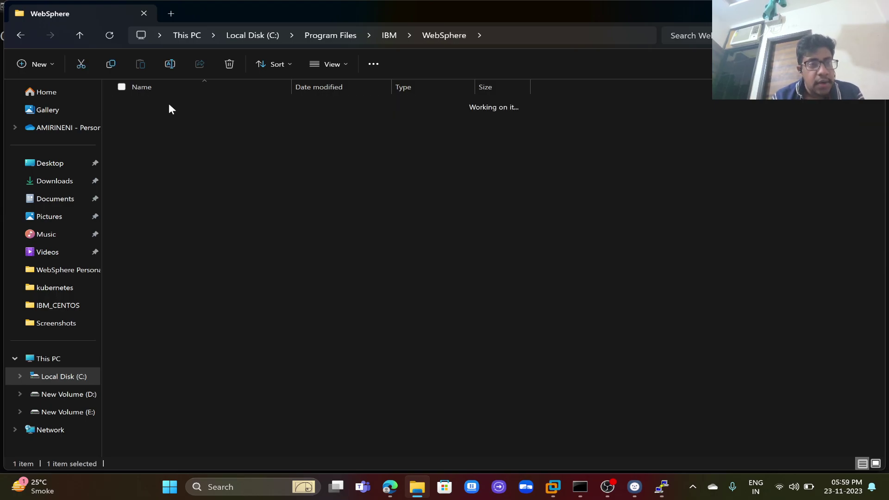
left_click(558, 33)
key("ctrl+c")
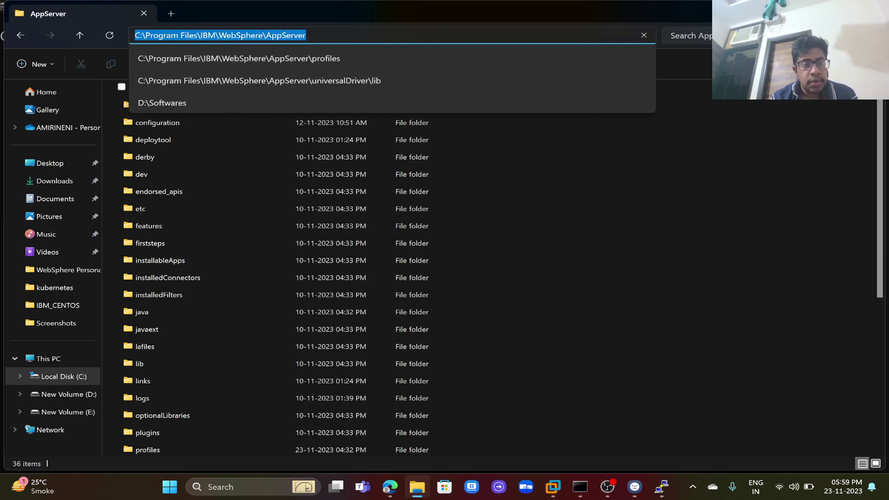
Return to Command Prompt, shrink the text, and add a quoted -profilePath under C:\Program Files\IBM\WebSphere\AppServer to the profile creation command
key("alt+Tab")
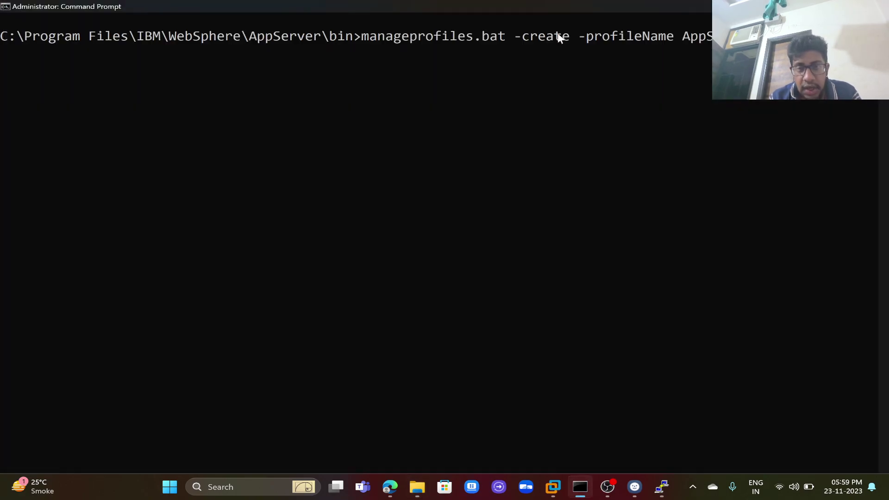
scroll(558, 35, "down", 2)
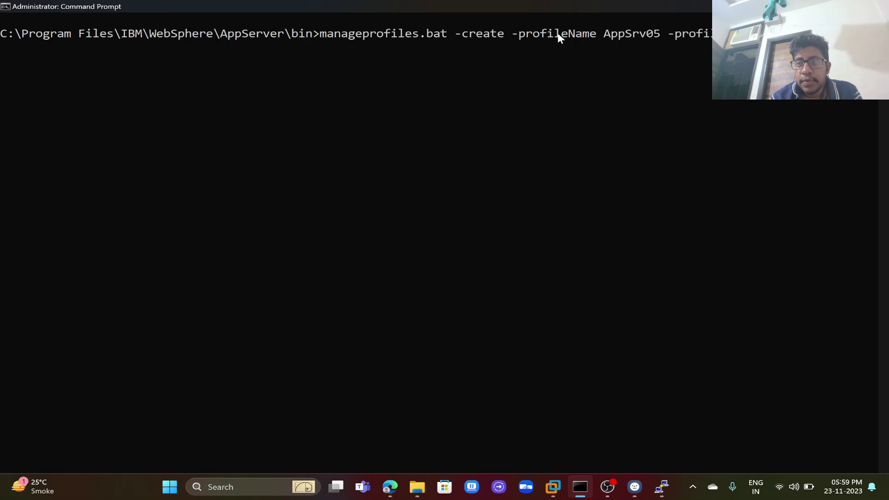
scroll(558, 34, "down", 4)
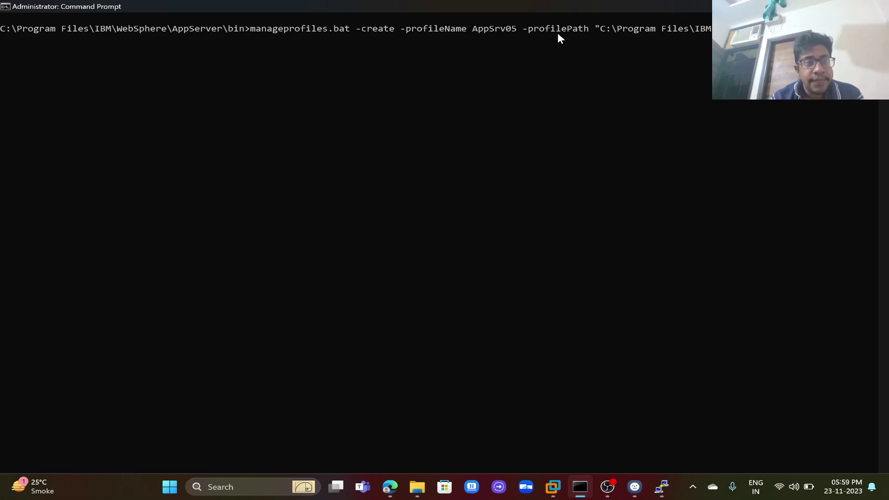
scroll(558, 34, "down", 2)
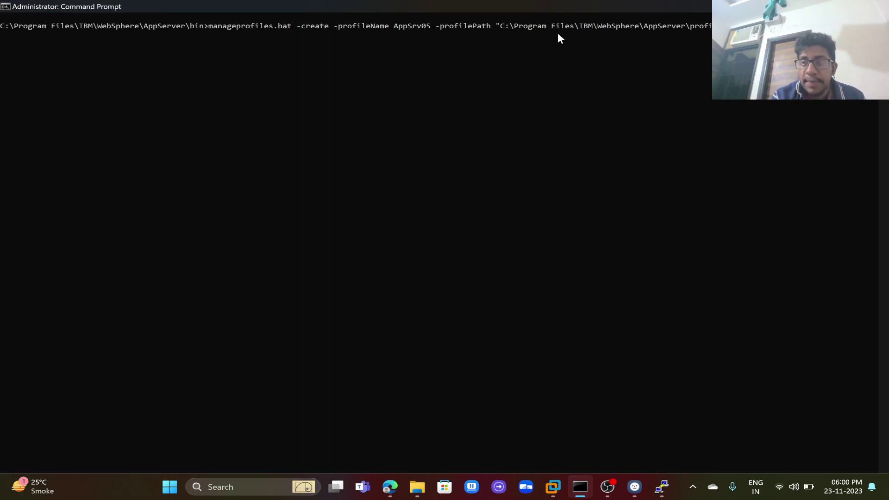
Add the quoted template path C:\Program Files\IBM\WebSphere\AppServer\profileTemplates\default to the command and enlarge the terminal text
key("ctrl+v")
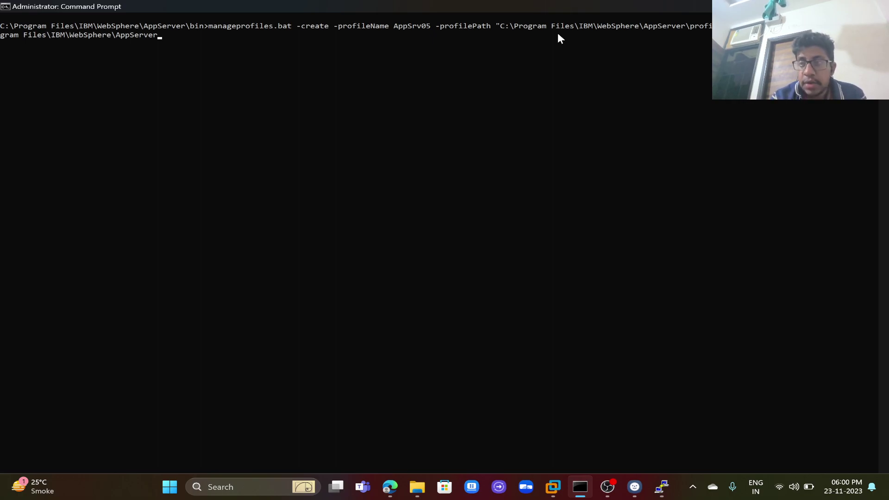
key("BackSpace")
key("BackSpace")
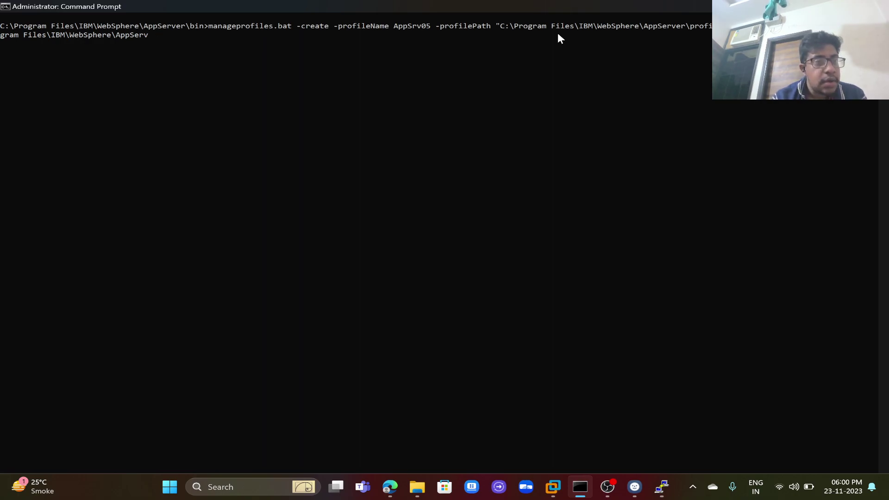
type("er\"")
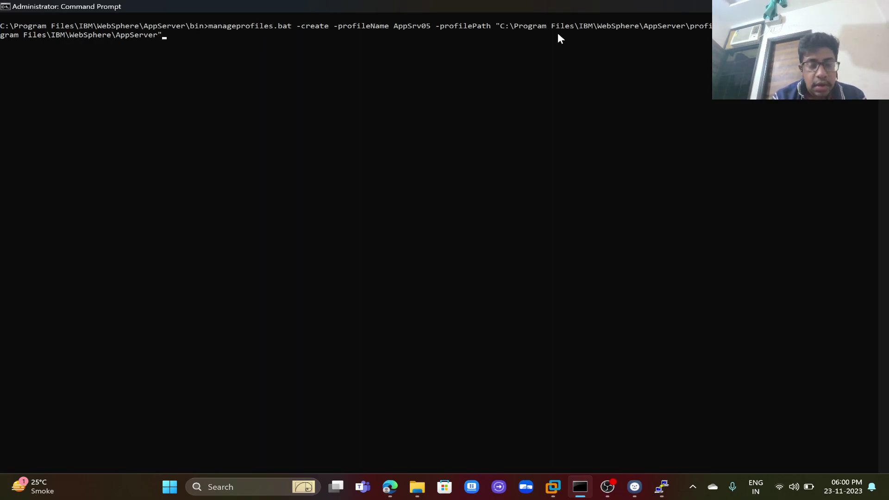
type("\\")
type("profileT")
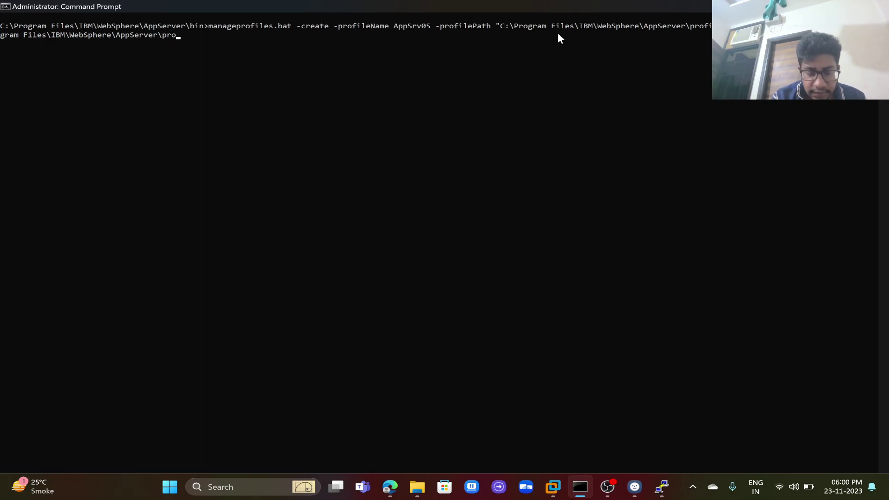
key("Tab")
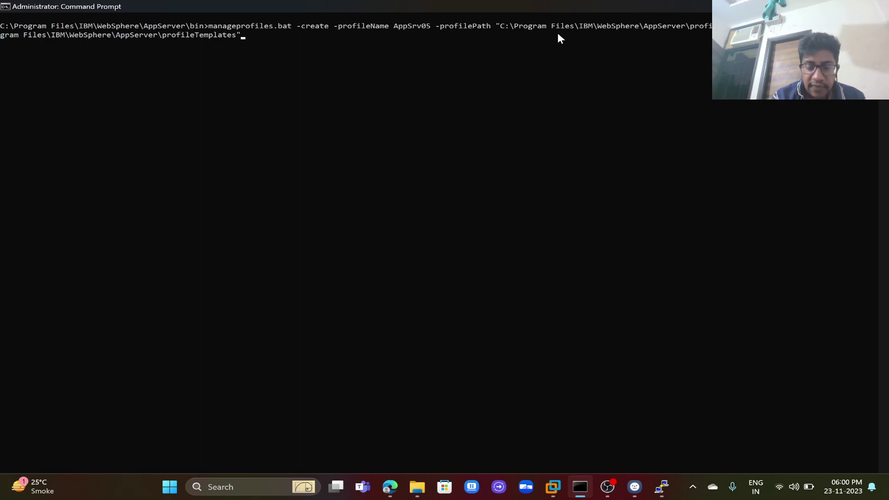
type("\\")
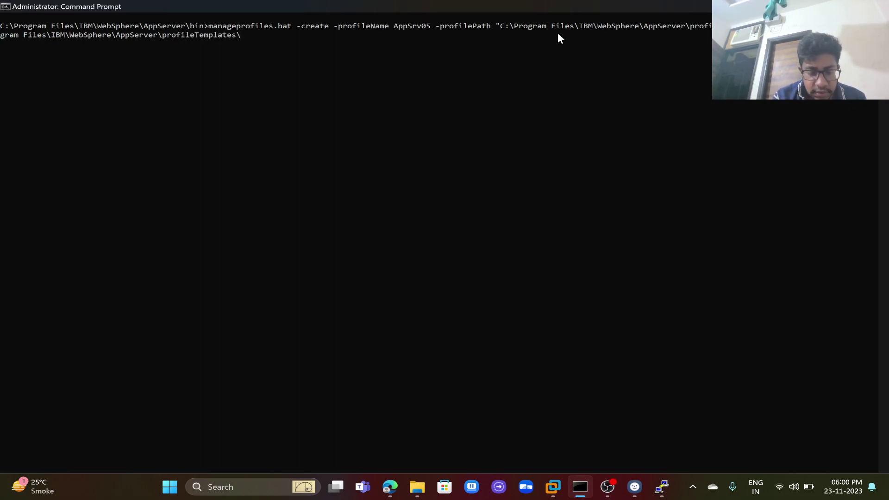
type("default\\")
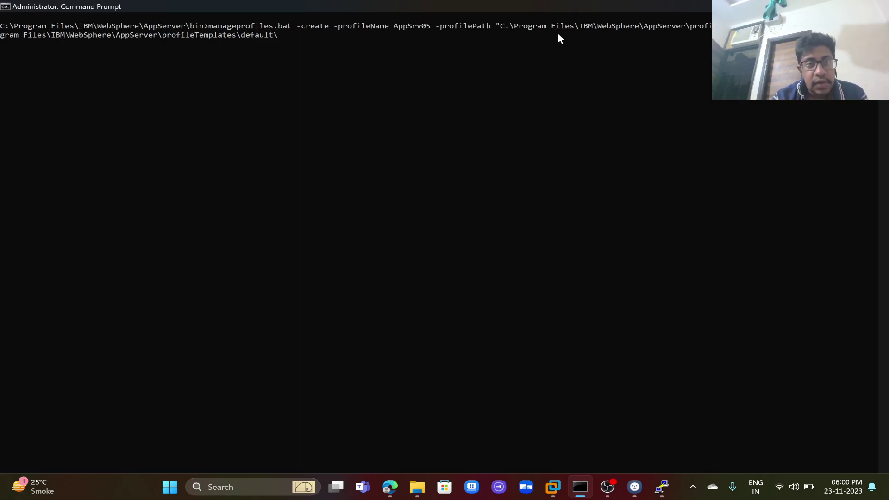
key("BackSpace")
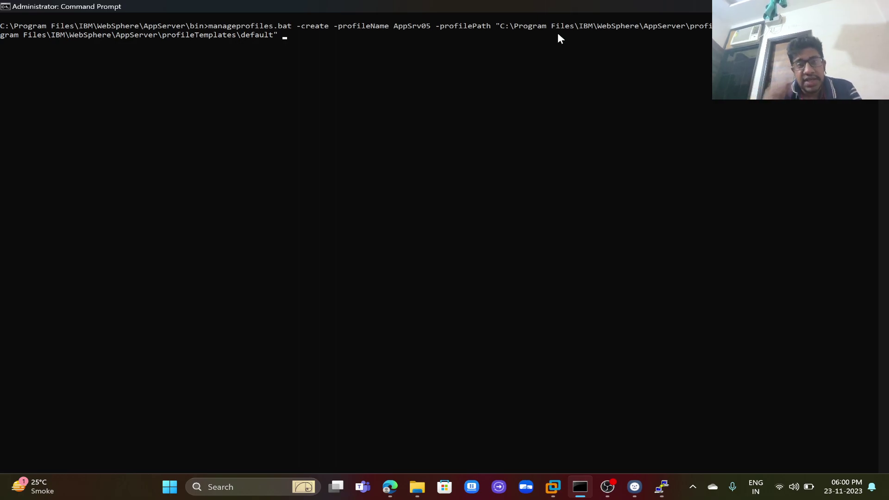
scroll(558, 32, "up", 4)
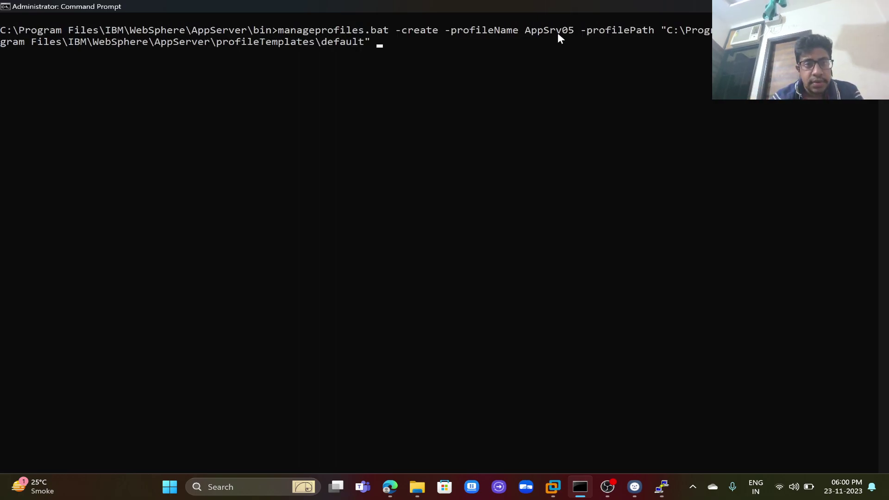
Add -cellName AppSrv_Cell05 to the manageprofiles.bat command and begin the -nodeName argument
type("-")
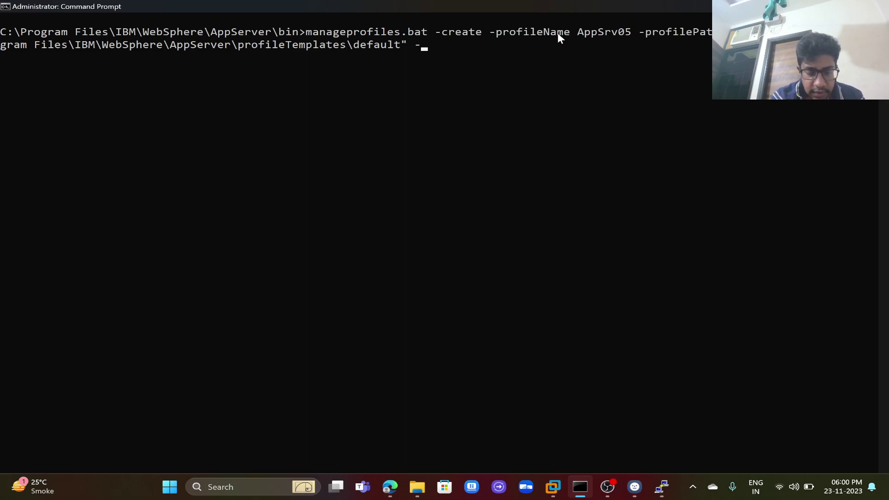
type("cellName ")
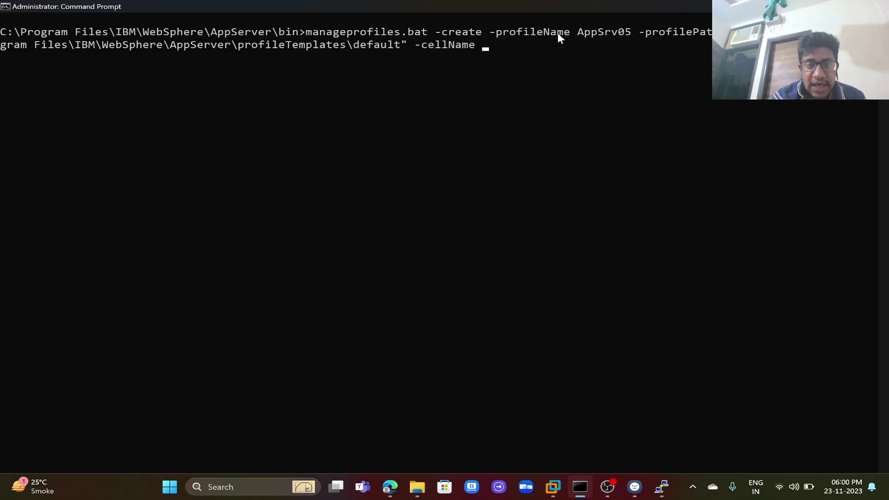
type("AppSrv0")
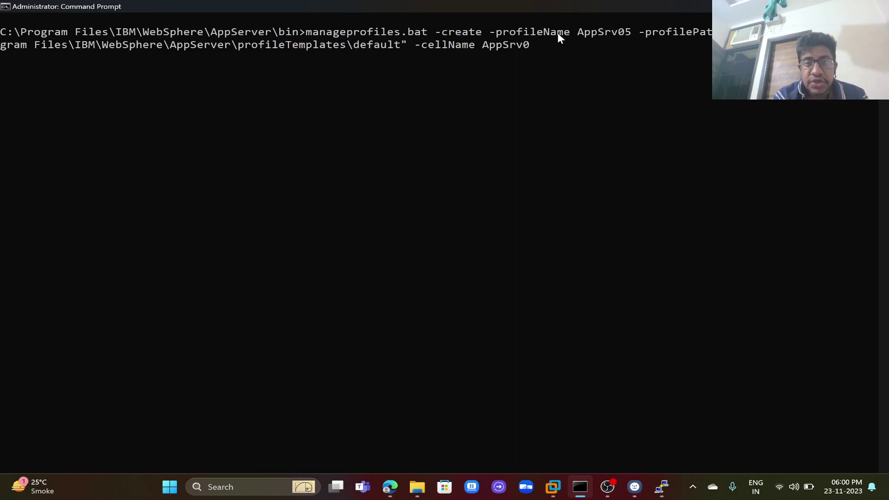
key("BackSpace")
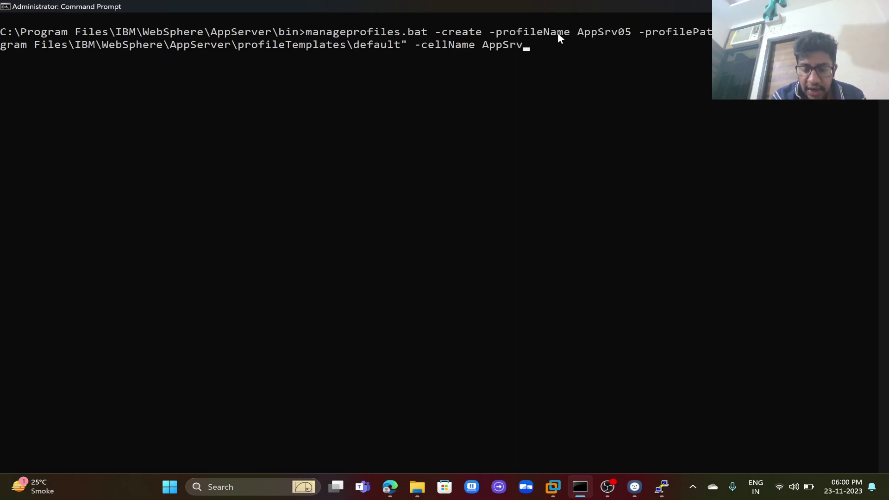
type("_Cell0")
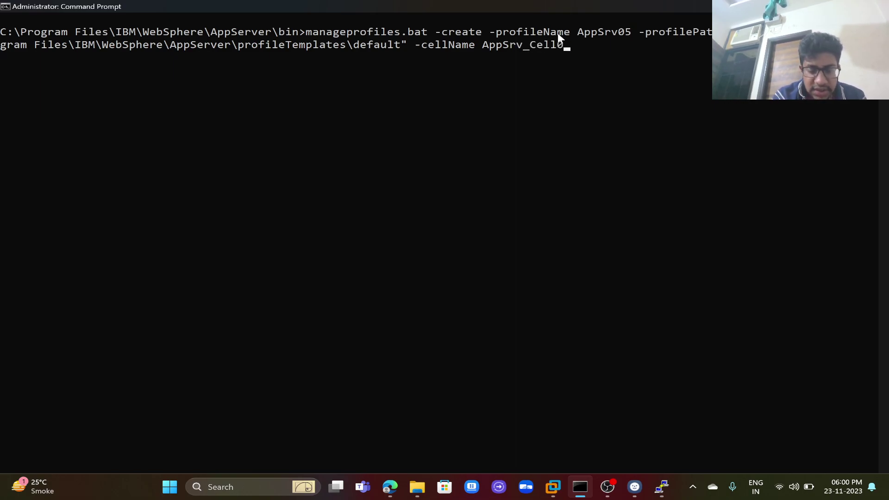
type("5 -node")
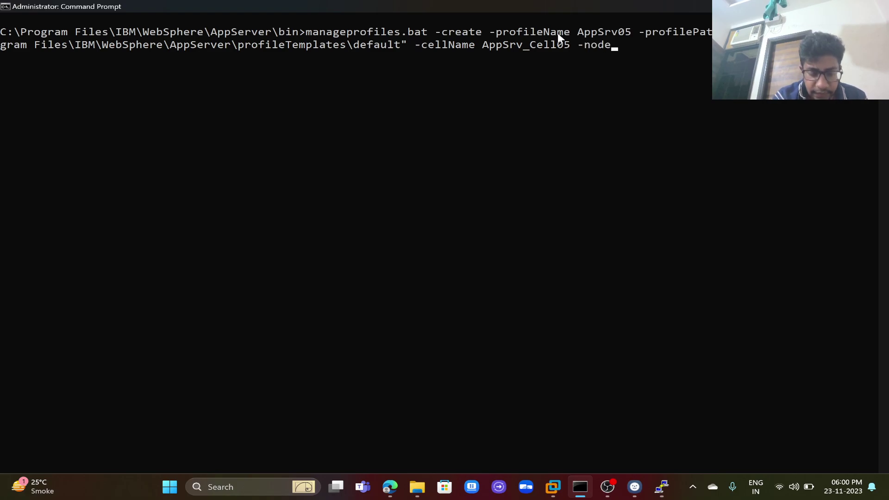
Set the node name to AppSrv_Node05 and the server name to Test_Server, and add a -serverType argument to the profile creation command
type("Name AppS")
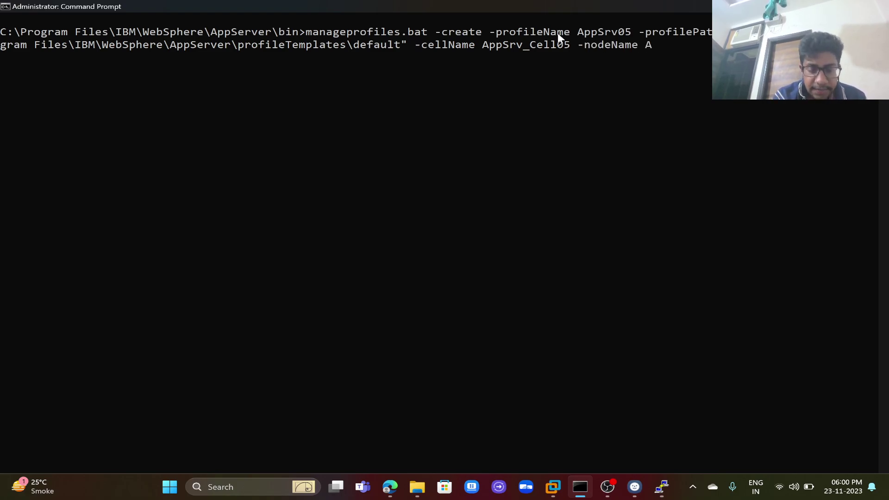
type("rv_Nod")
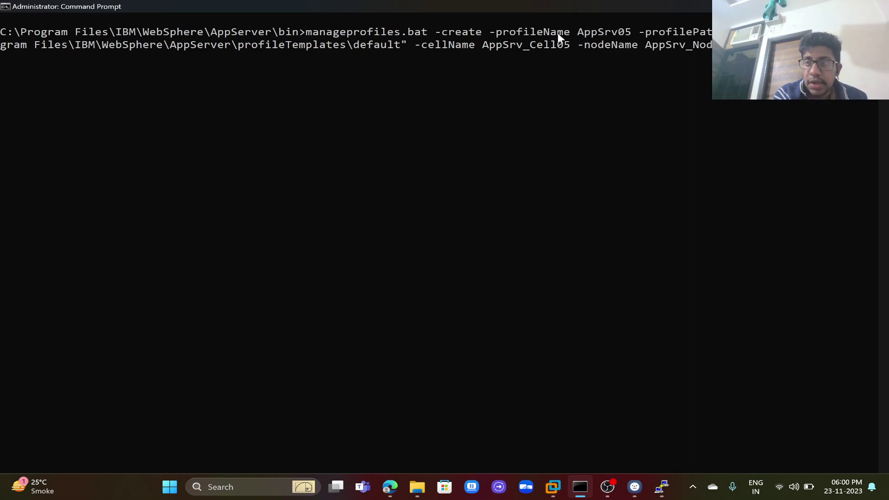
scroll(559, 35, "down", 1, "ctrl")
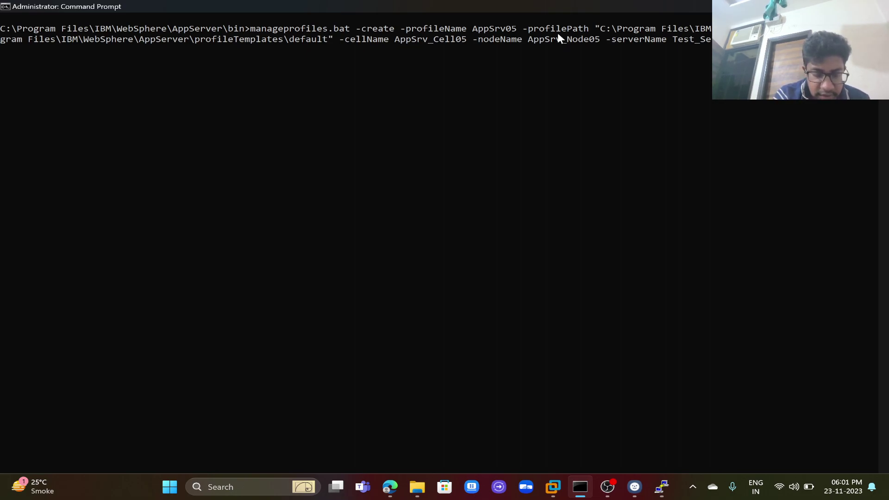
scroll(558, 35, "down", 2)
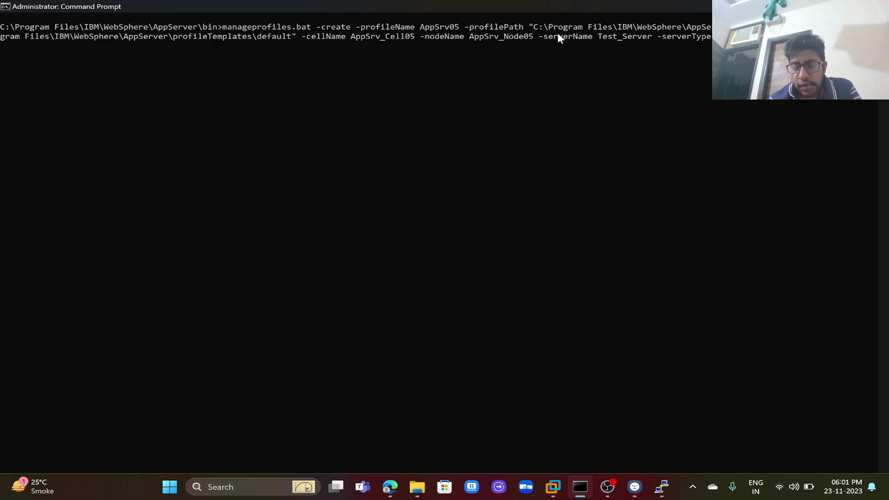
Review the arguments of the manageprofiles.bat command and run it to create the AppSrv05 profile
key("Left")
key("Left")
key("Left")
key("Left")
key("Left")
key("Left")
key("Left")
key("Left")
key("Left")
key("Left")
key("Left")
key("Left")
key("Left")
key("Left")
key("Left")
key("Left")
key("Left")
key("Left")
key("Left")
key("Left")
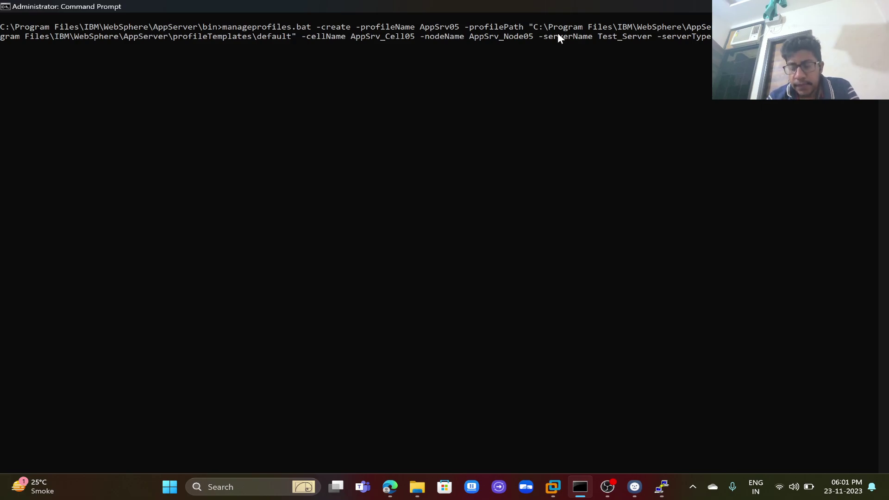
key("Left")
key("Left")
key("Left")
key("Left")
key("Left")
key("Left")
key("Left")
key("Left")
key("Left")
key("Left")
key("Left")
key("Left")
key("Left")
key("Left")
key("Left")
key("Left")
key("Left")
key("Left")
key("Left")
key("Left")
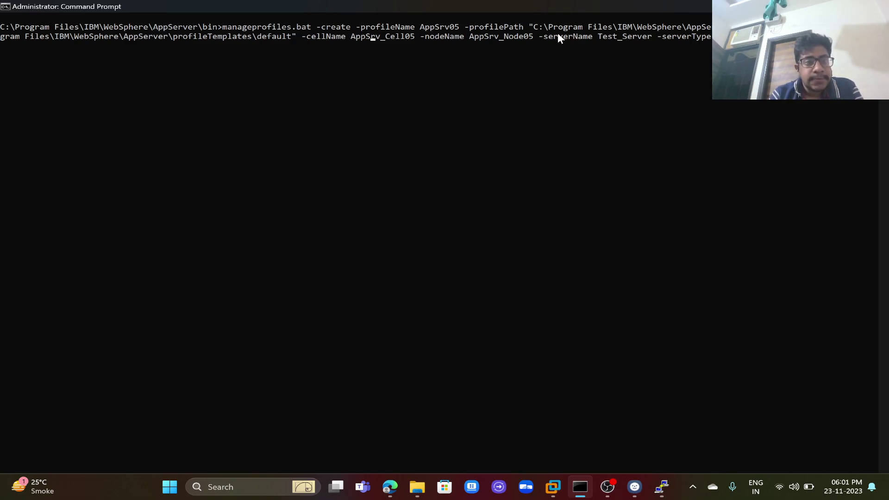
key("Left")
key("Left")
key("Left")
key("Left")
key("Left")
key("Left")
key("Left")
key("Left")
key("Left")
key("Left")
key("Left")
key("Left")
key("Left")
key("Left")
key("Left")
key("Left")
key("Left")
key("Left")
key("Left")
key("Left")
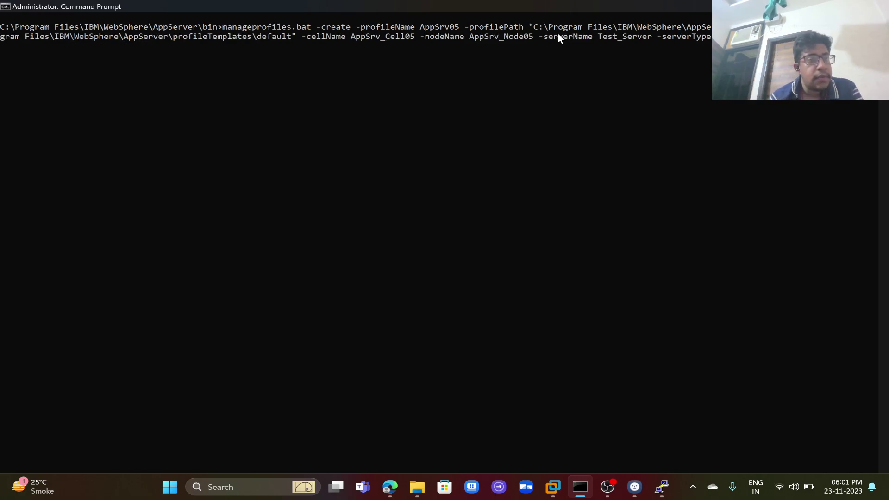
key("Right")
key("Right")
key("Right")
key("Right")
key("Right")
key("Right")
key("Right")
key("Right")
key("Right")
key("Right")
key("Right")
key("Right")
key("Right")
key("Right")
key("Right")
key("Right")
key("Right")
key("Right")
key("Right")
key("Right")
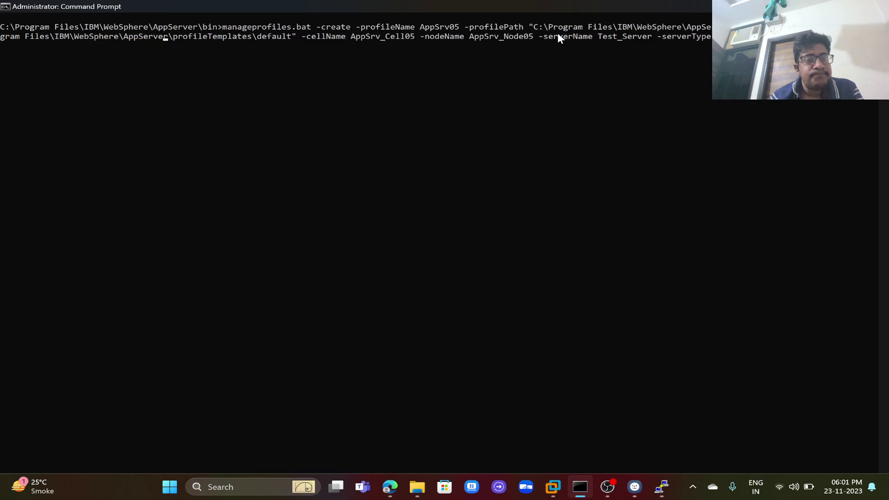
key("Right")
key("Right")
key("Right")
key("Right")
key("Right")
key("Right")
key("Right")
key("Right")
key("Right")
key("Right")
key("Right")
key("Right")
key("Right")
key("Right")
key("Right")
key("Right")
key("Right")
key("Right")
key("Right")
key("Right")
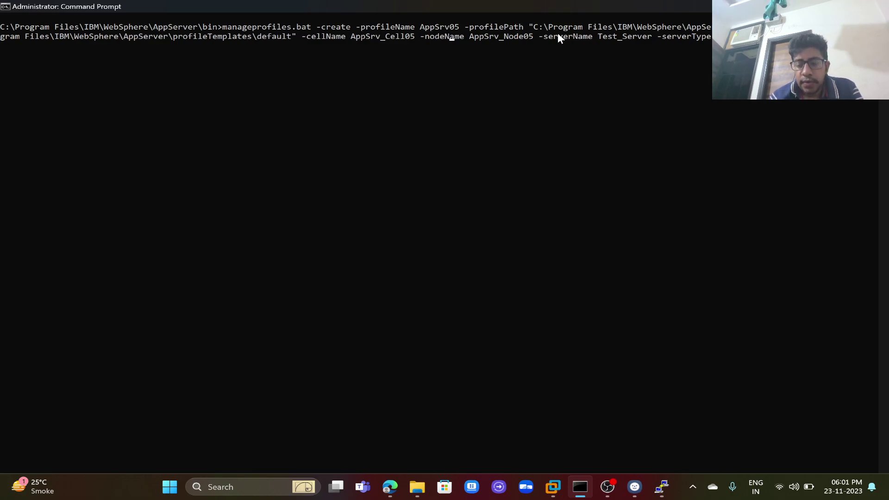
key("Return")
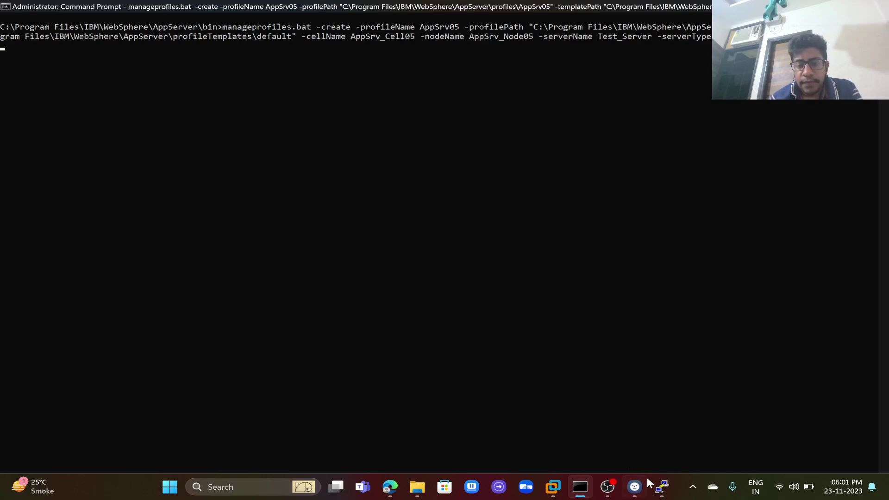
Switch to the Linux PuTTY session, clear its screen, and list the AppServer profiles directory with ls -ltr
left_click(657, 482)
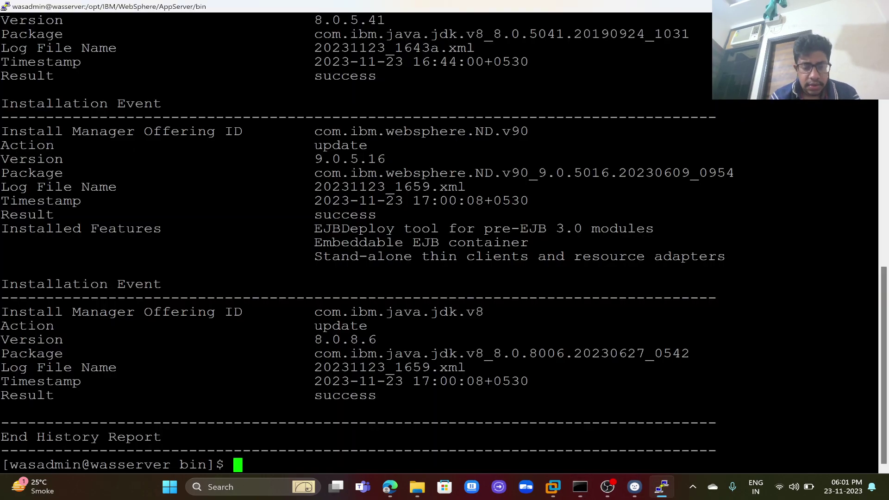
key("ctrl+l")
type("CD ../")
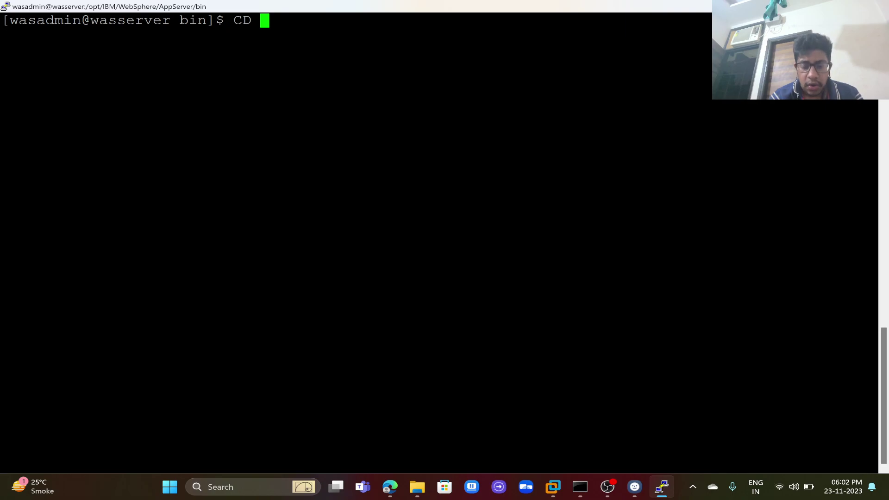
key("Return")
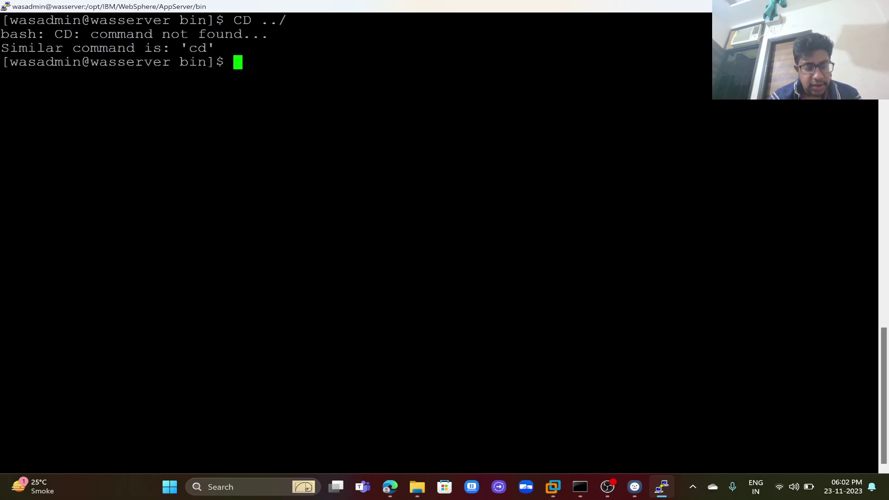
type("cd ../")
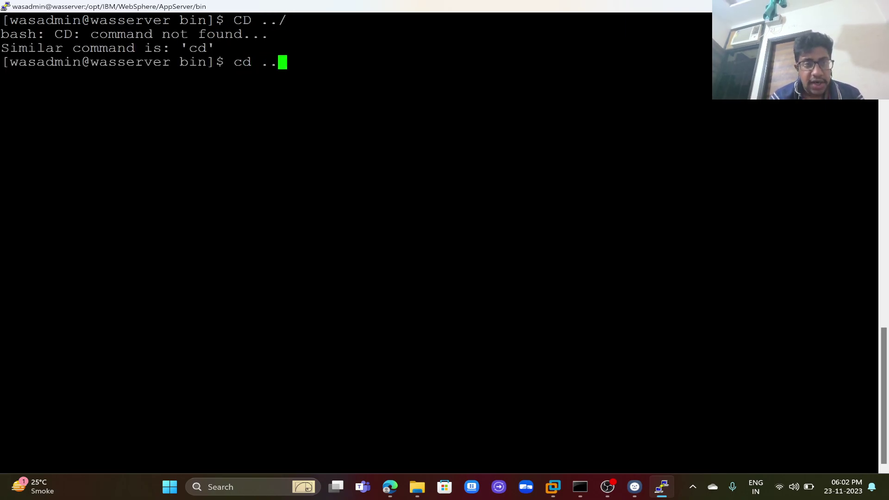
key("Return")
type("cd profiles")
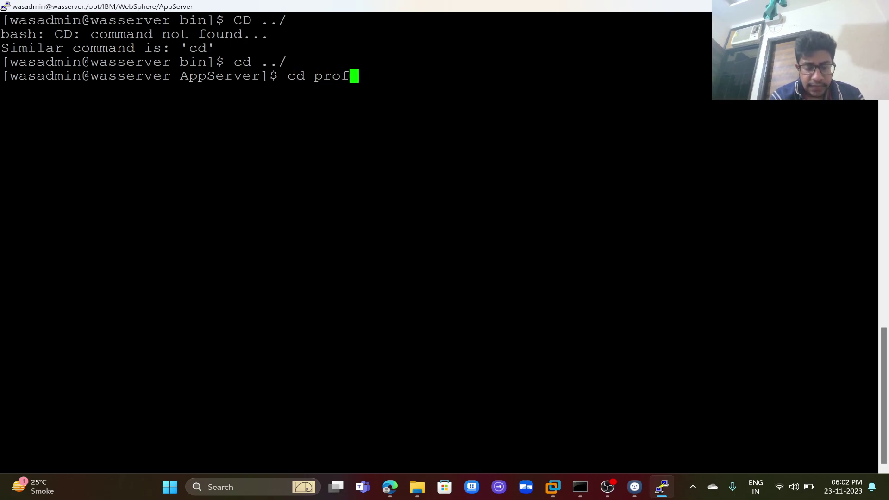
key("Return")
type("ls -ltr")
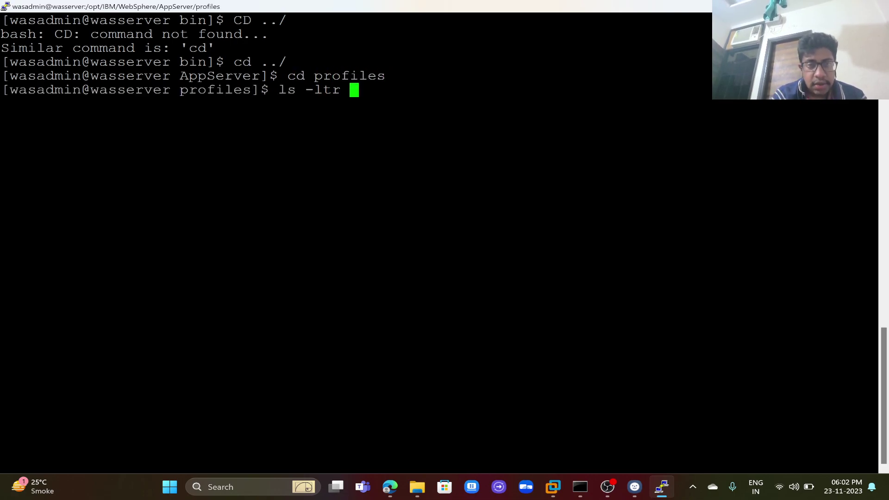
key("Return")
Change into the Dmgr01 profile directory
type("cd D")
key("Tab")
key("Return")
type("cd bin")
key("Return")
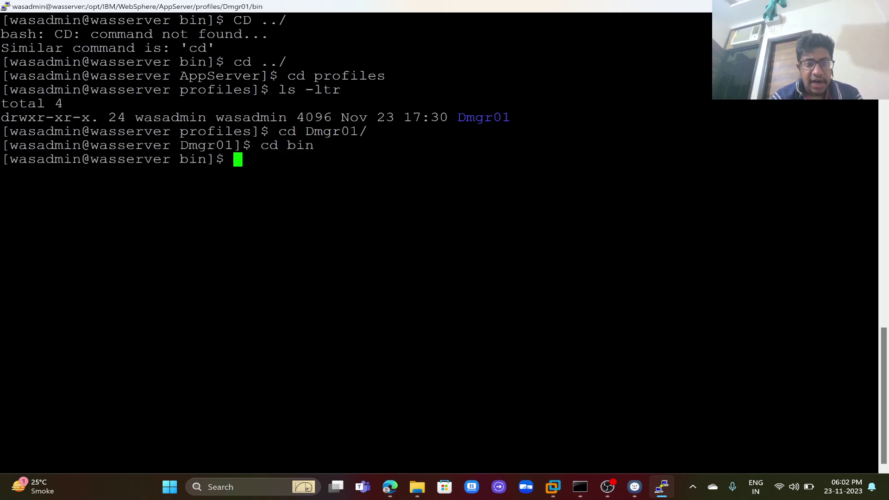
type("cd .")
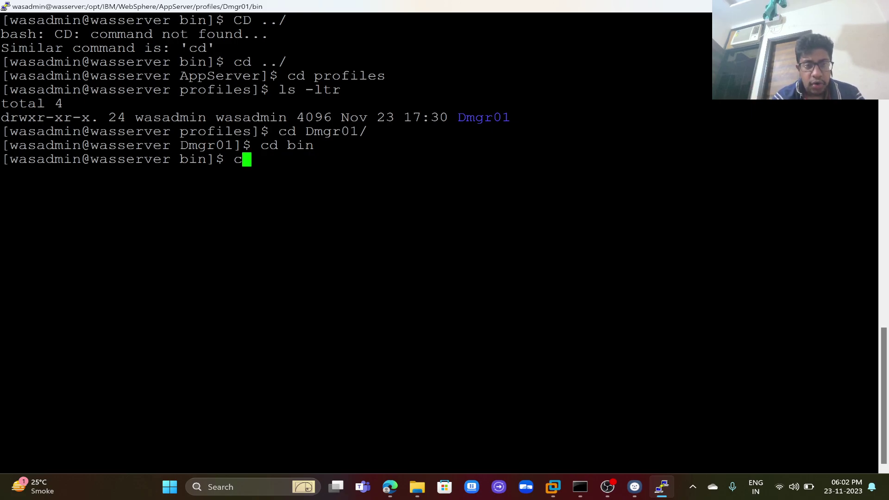
type("./")
key("Return")
Go to config/cells/Dmgr_Cell01/nodes in the Dmgr01 profile and list its node directories with ls -ltr
type("cd config/cells/")
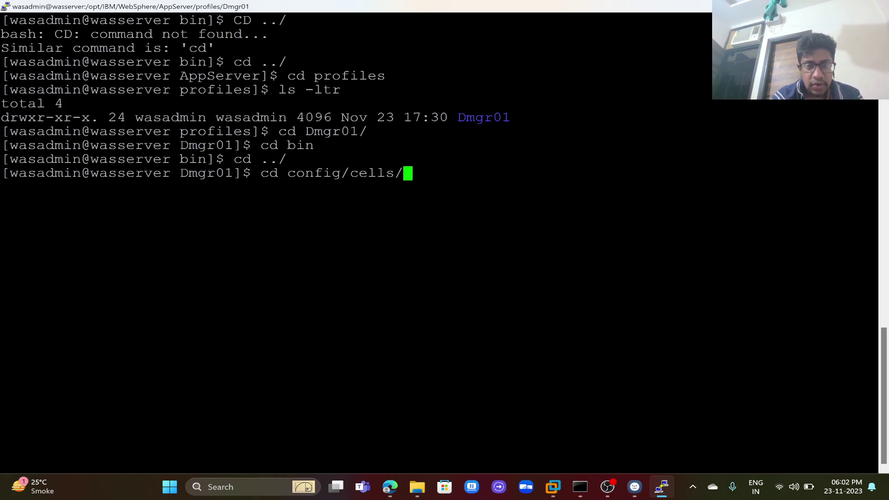
key("Return")
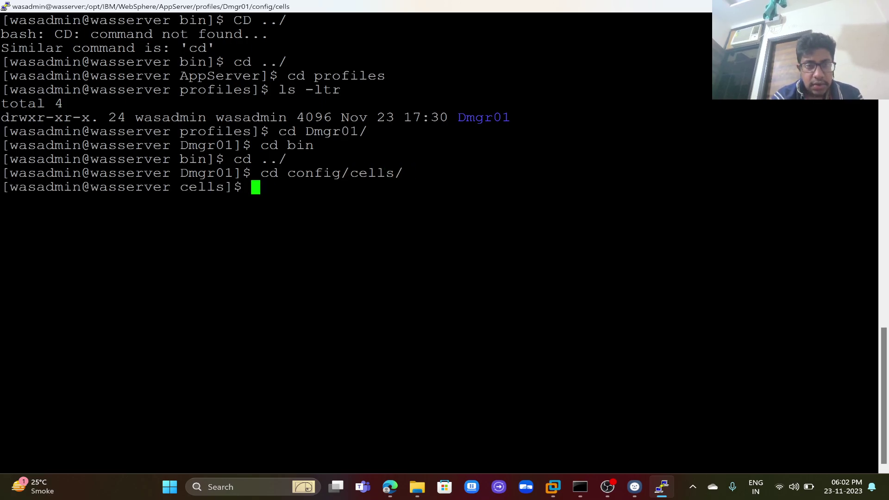
type("cd D")
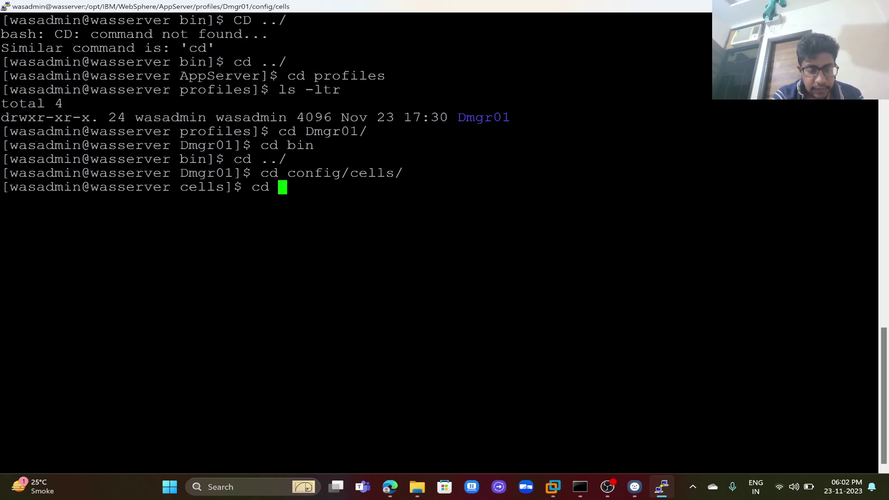
key("Tab")
key("Return")
type("cd nodes")
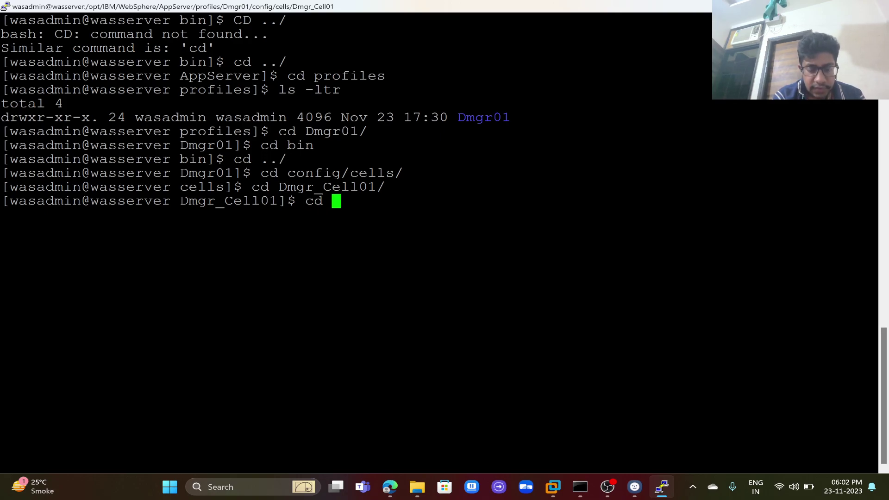
key("Return")
type("ls -ltr")
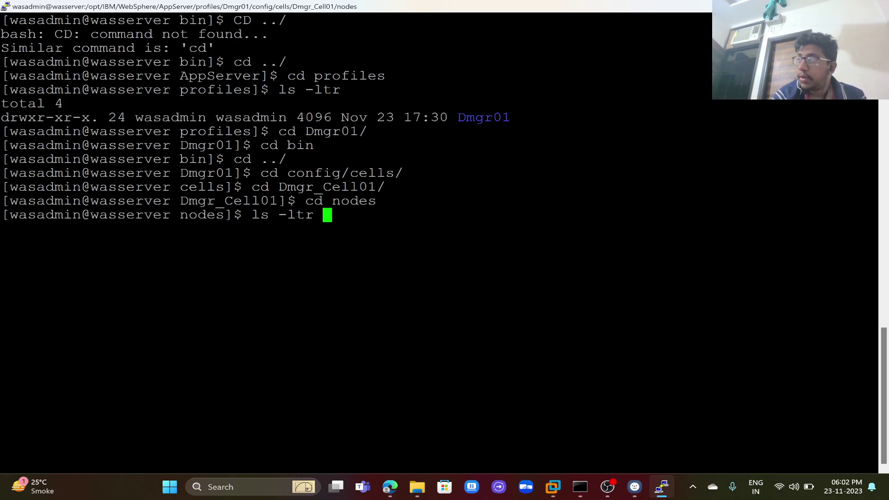
key("Return")
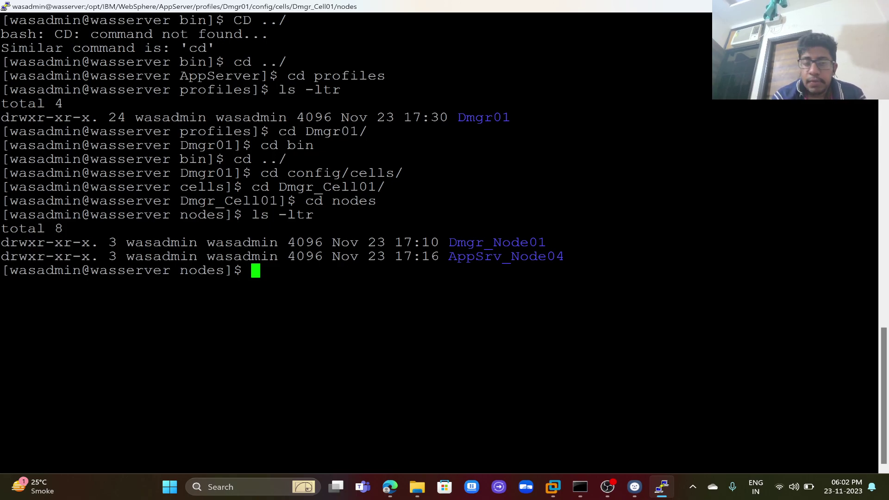
double_click(506, 256)
key("ctrl+c")
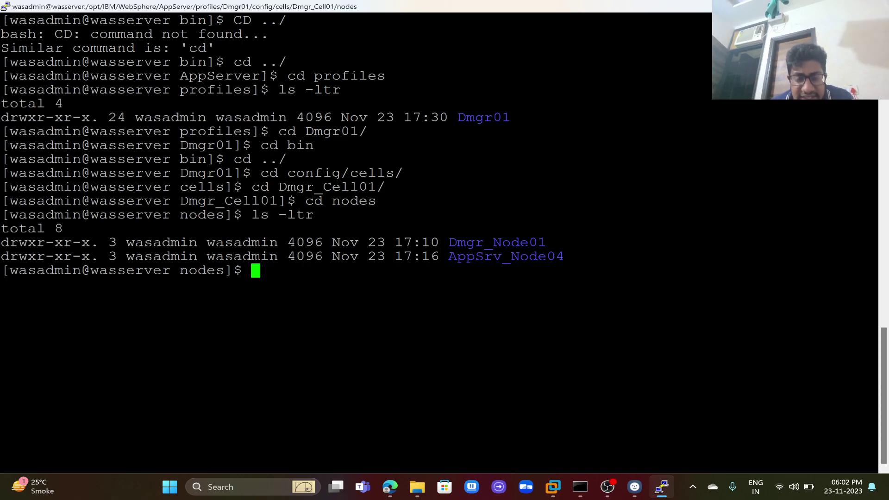
Check the progress of the AppSrv05 profile creation in Command Prompt and return to the PuTTY session
left_click(581, 487)
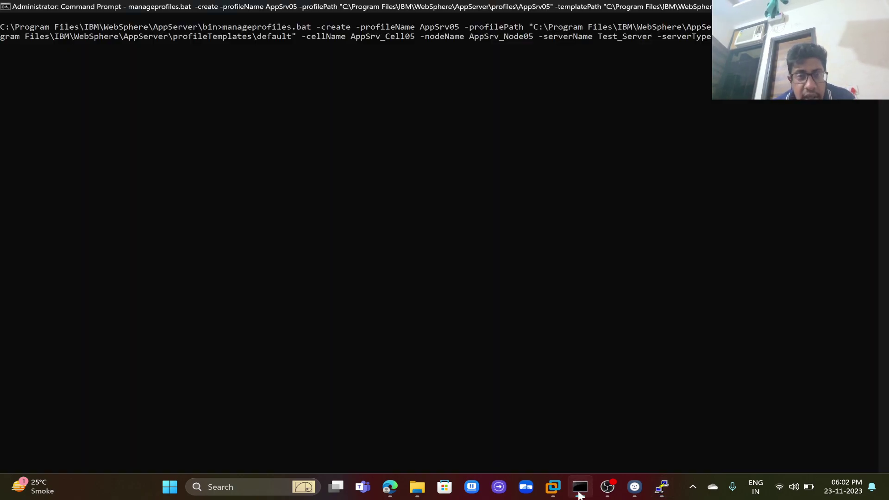
left_click(584, 281)
left_click(658, 487)
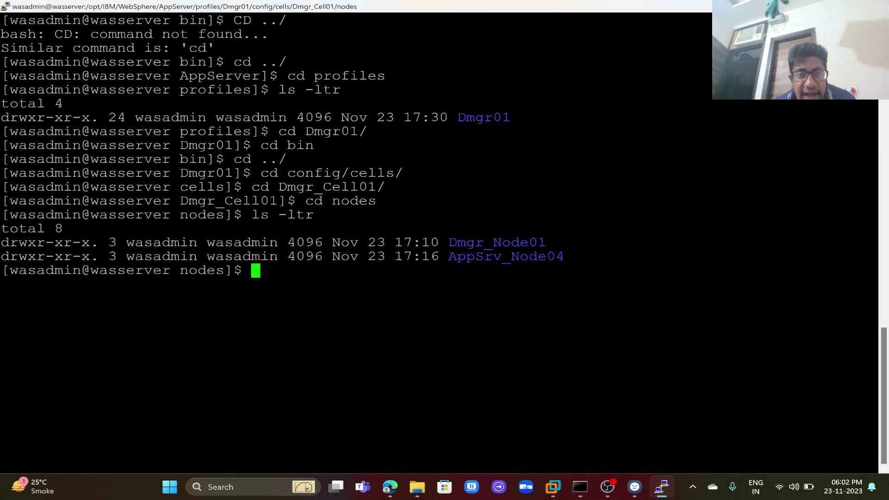
Move back up from the nodes directory to the Dmgr01 profile directory and change into its bin directory
type("cd ../../")
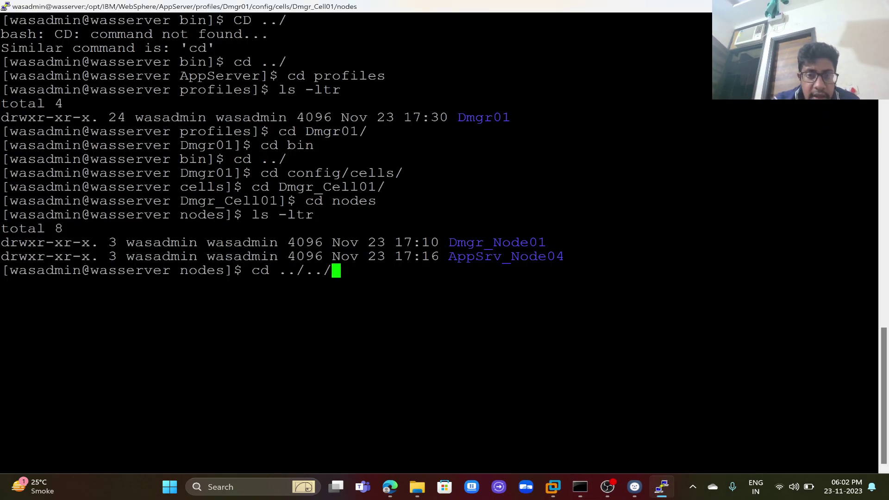
key("Return")
type("cd ../")
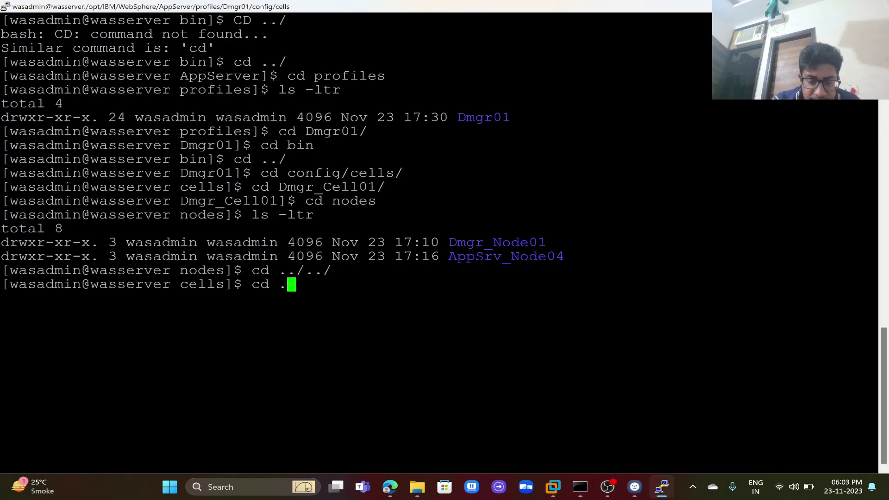
key("Return")
type("cd ../")
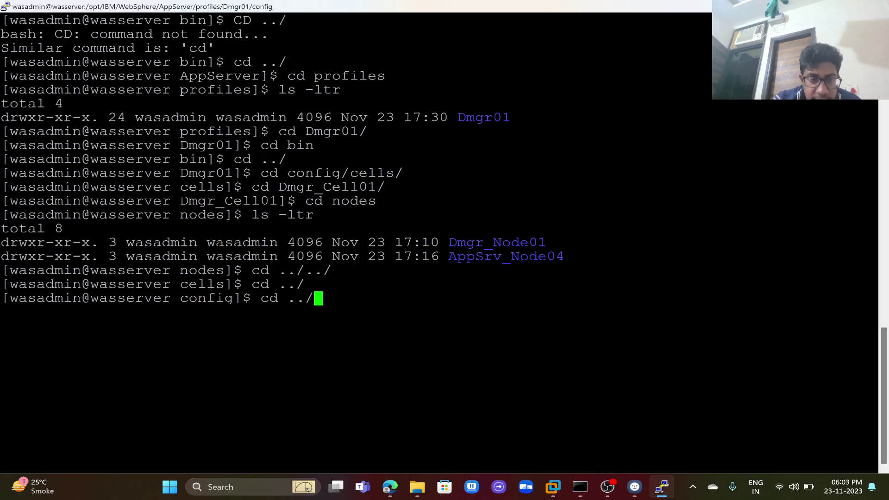
key("Return")
type("cd bin")
key("Return")
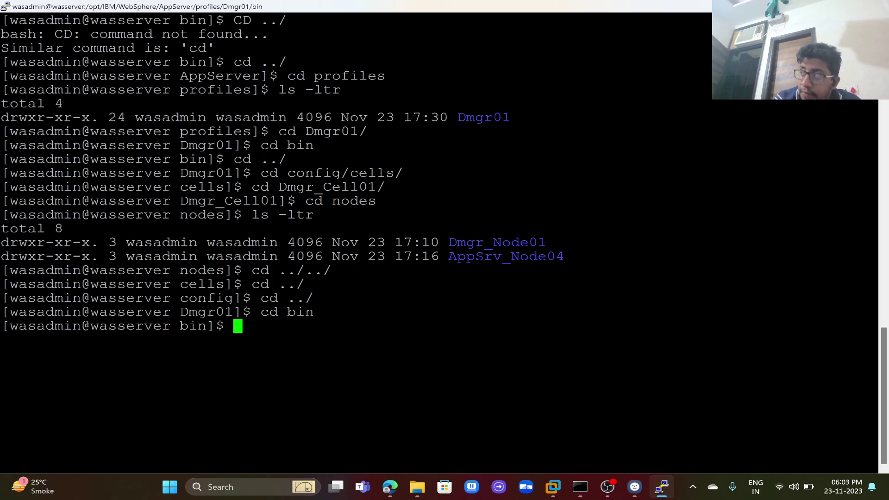
Start the deployment manager by running ./startServer.sh dmgr
type("./startS")
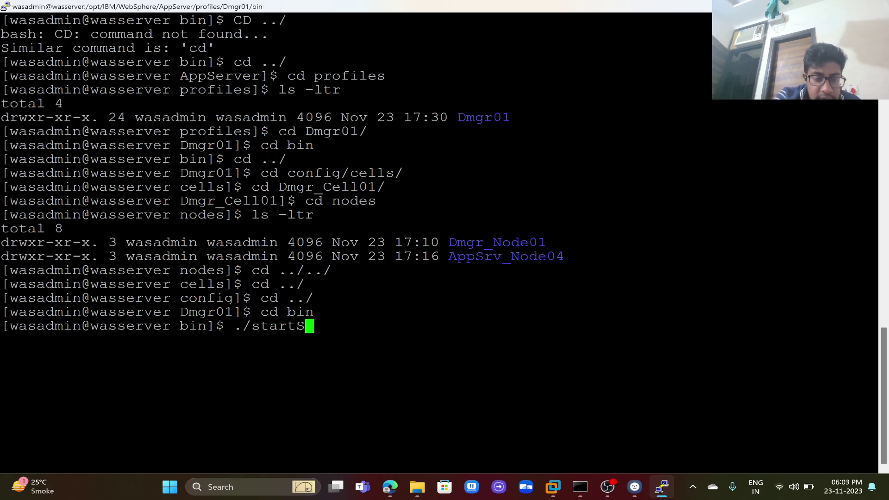
key("Tab")
type("dmgr")
key("Return")
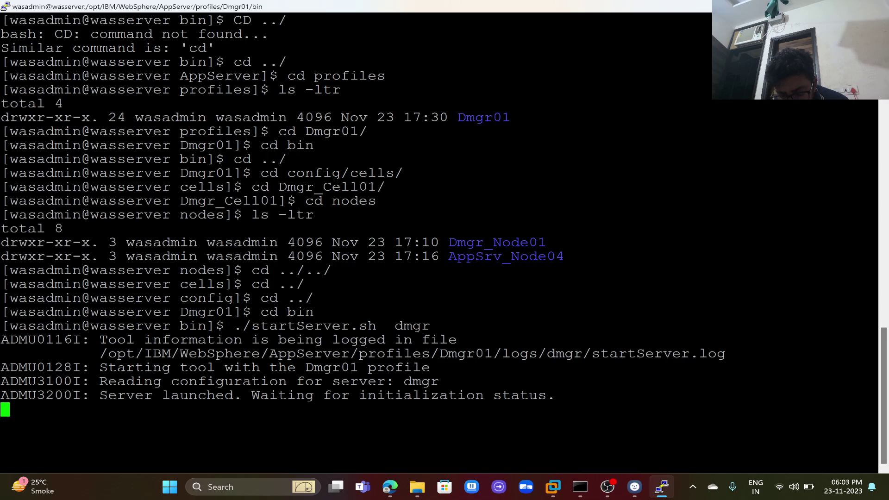
key("shift+Insert")
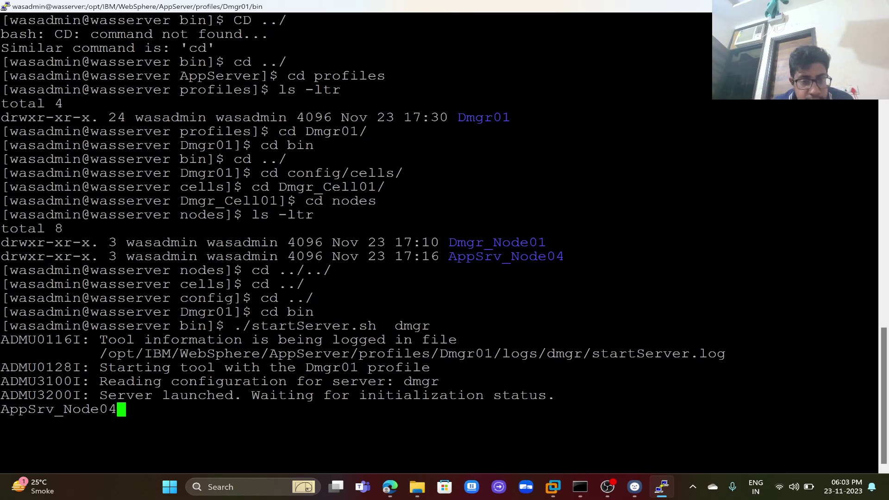
key("BackSpace")
key("BackSpace")
key("BackSpace")
key("BackSpace")
key("BackSpace")
key("BackSpace")
key("BackSpace")
key("BackSpace")
key("BackSpace")
key("BackSpace")
key("BackSpace")
key("BackSpace")
key("BackSpace")
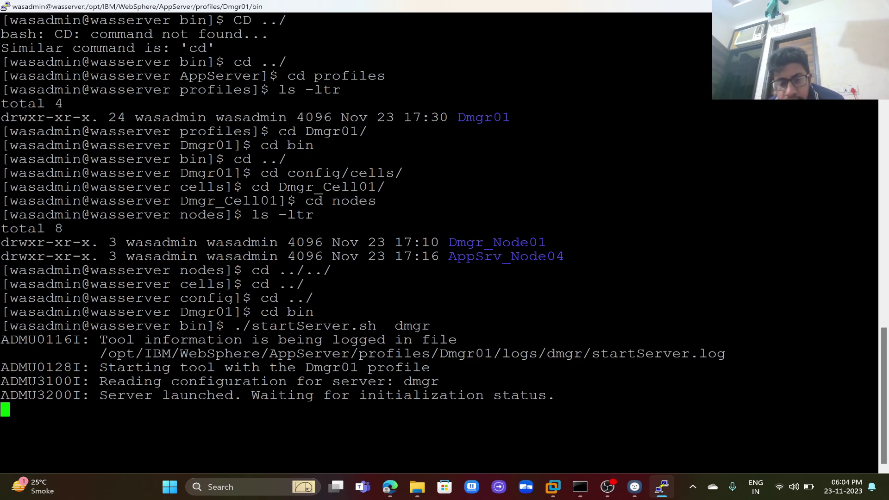
Look into the Windows AppServer profiles folder in File Explorer and return to the PuTTY session
left_click(583, 410)
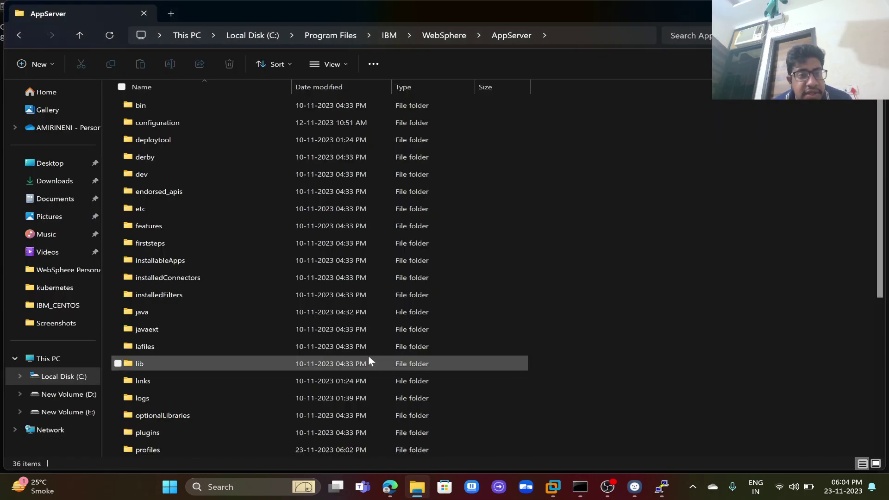
double_click(186, 450)
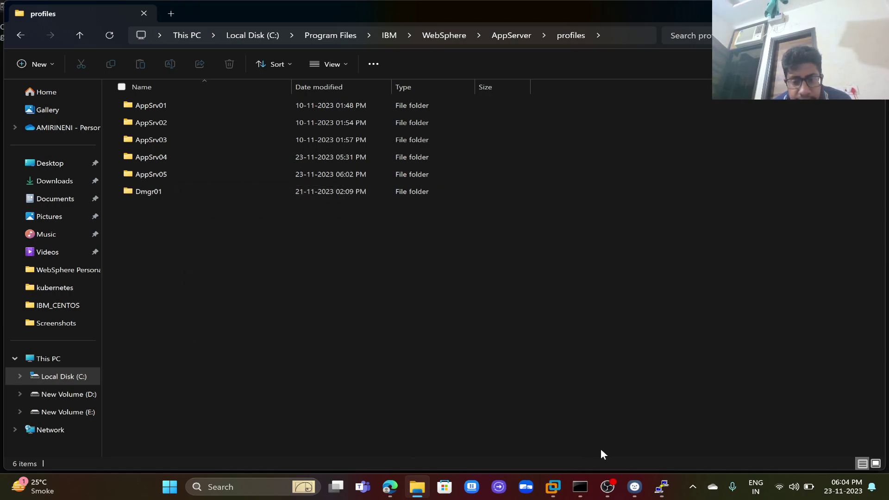
left_click(664, 488)
Display AboutThisProfile.txt from the Dmgr01 logs directory with cat and examine its SOAP connector and administrative console ports
type("cd ../logs")
key("Return")
type("cat ")
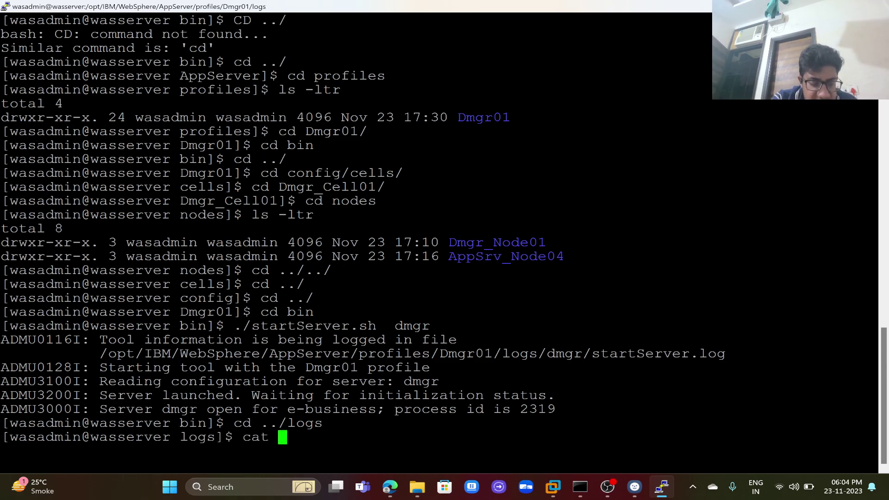
type("A")
key("Tab")
key("Return")
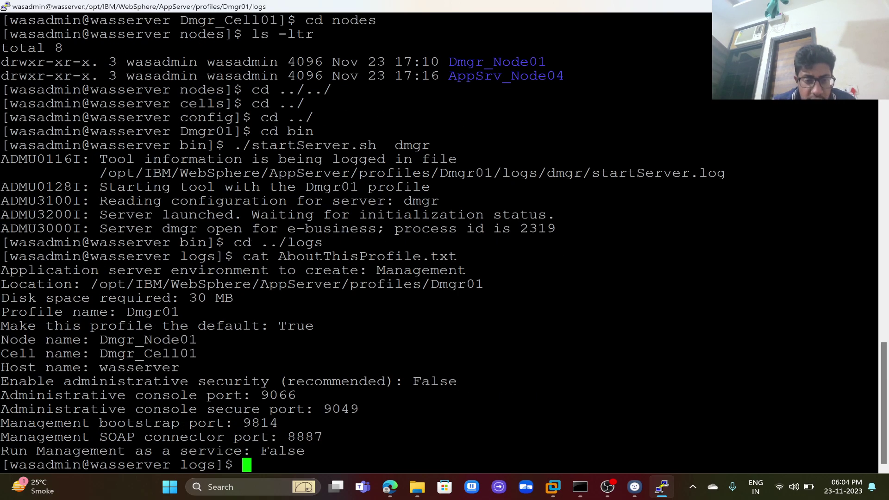
double_click(305, 437)
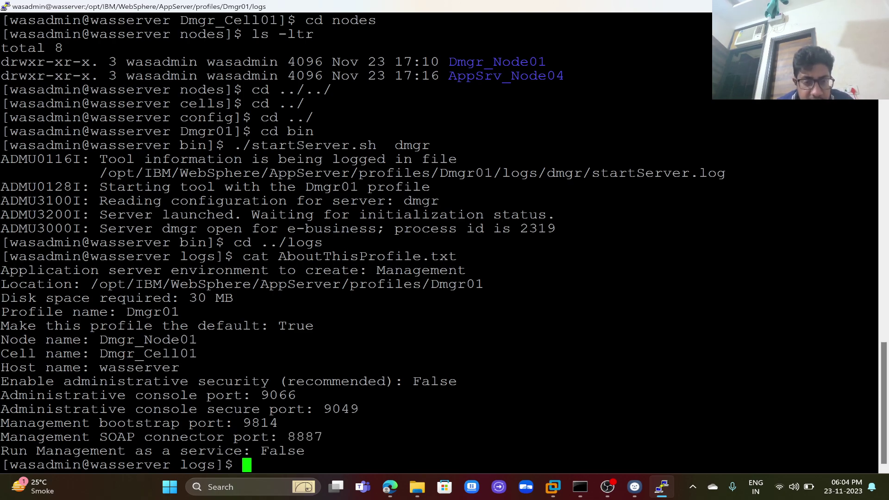
double_click(278, 395)
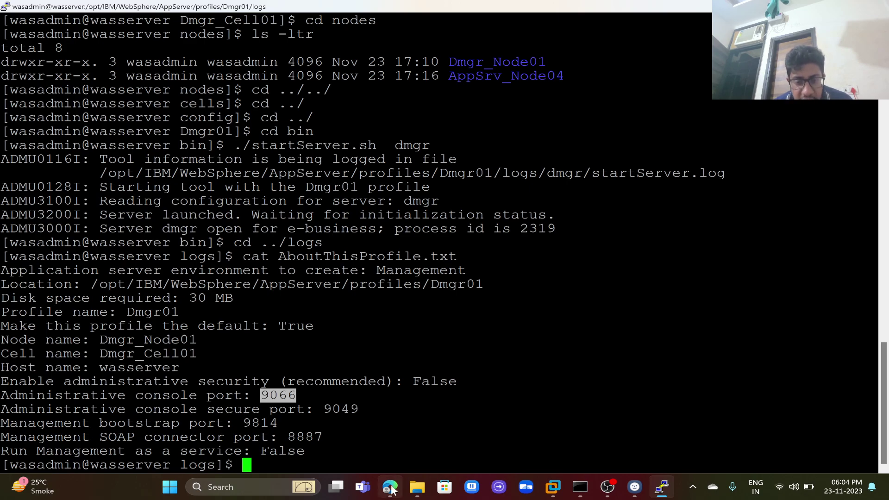
Stop the Linux firewall with systemctl stop firewalld, authenticating with the account password
type("s")
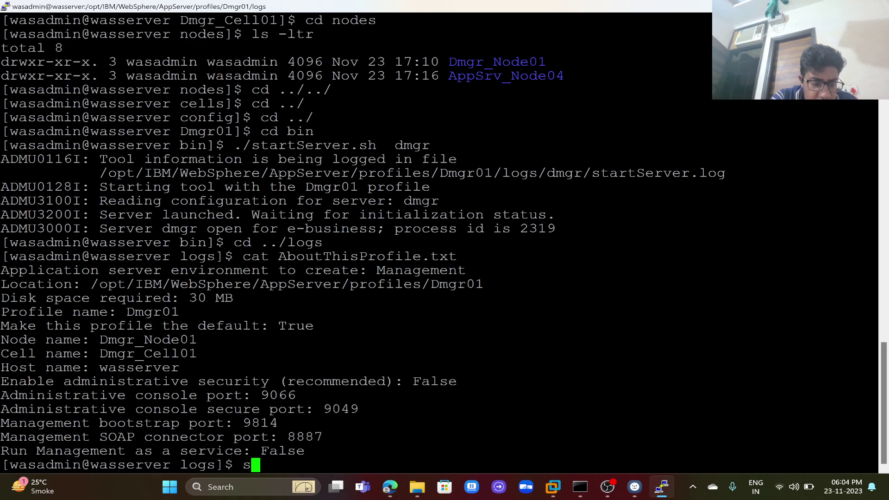
type("ystemctl ")
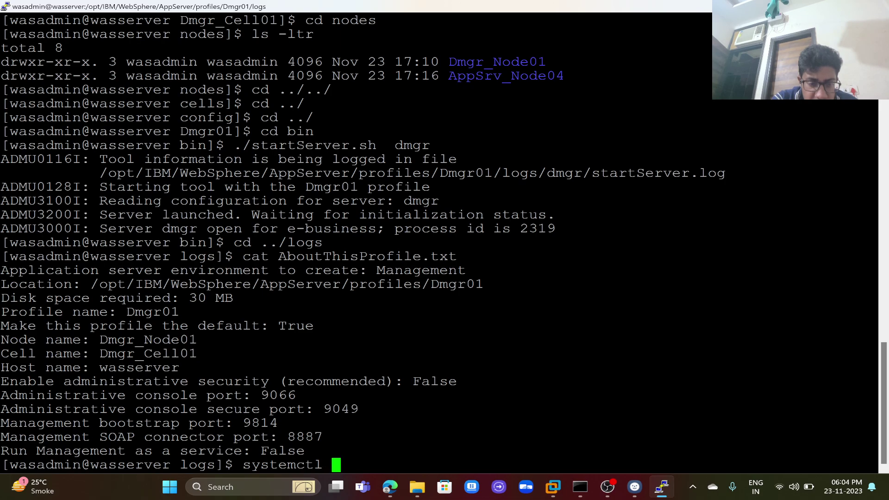
type("stop ")
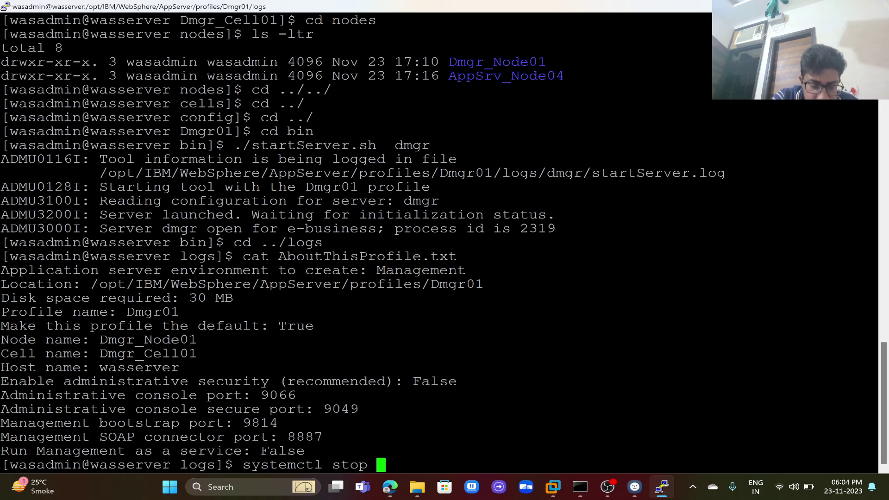
type("firewalld")
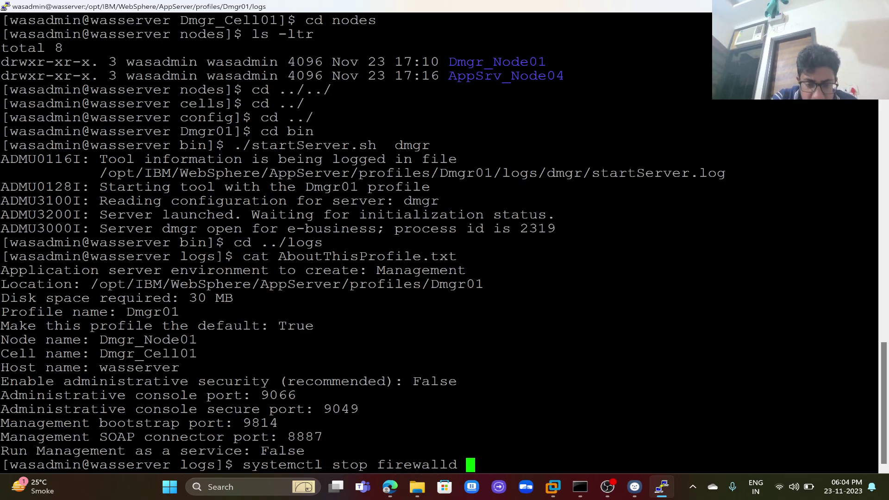
key("Return")
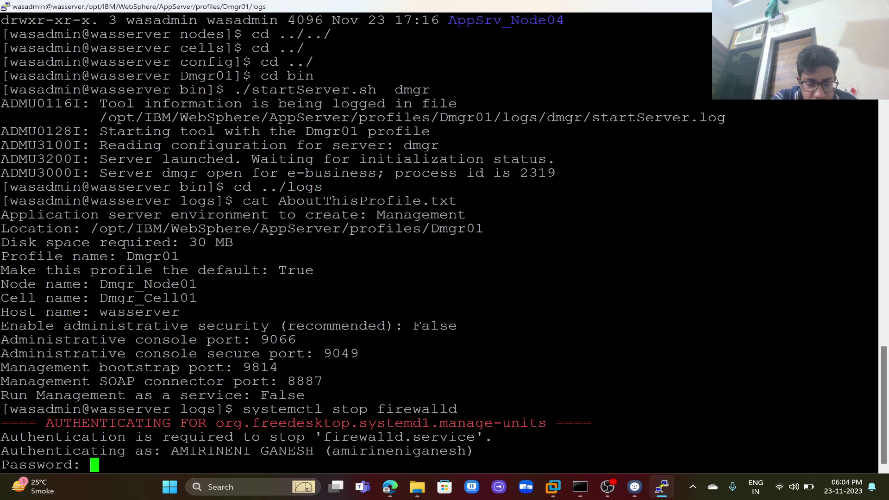
key("Return")
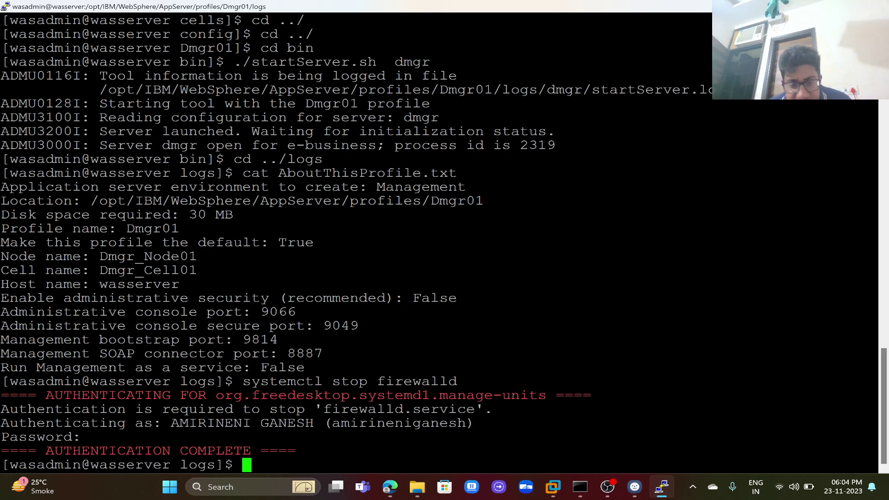
left_click(390, 487)
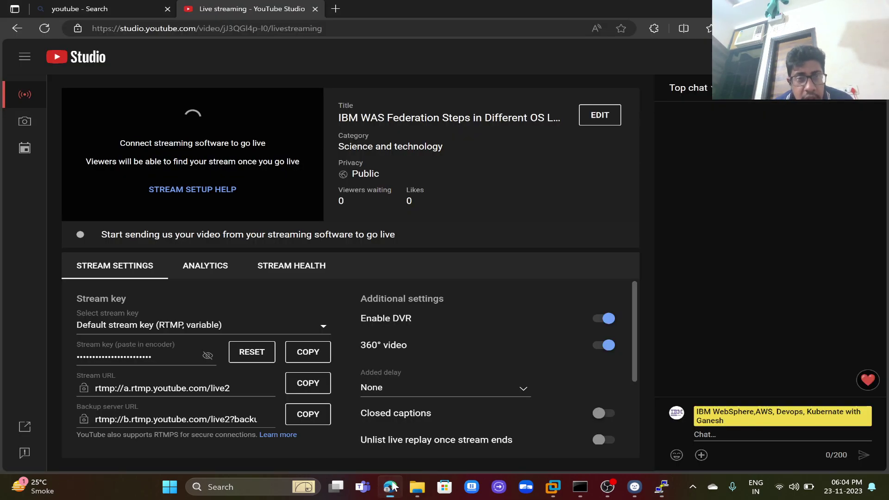
left_click(333, 8)
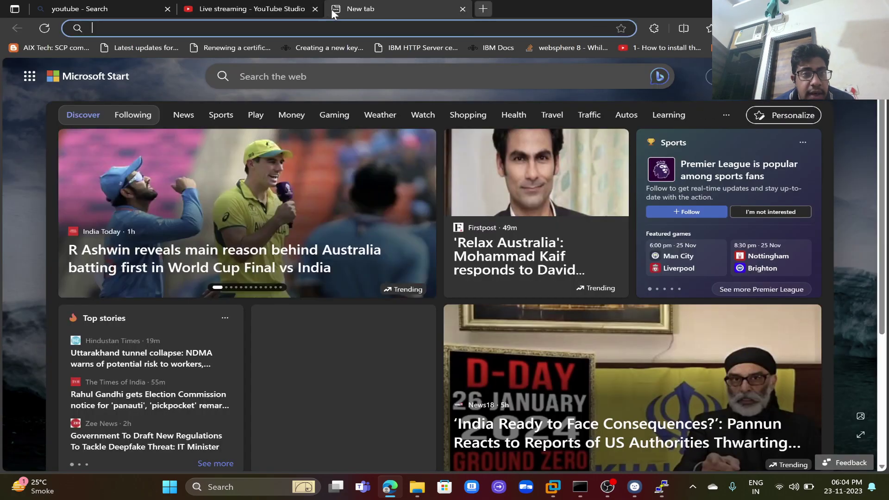
type("http")
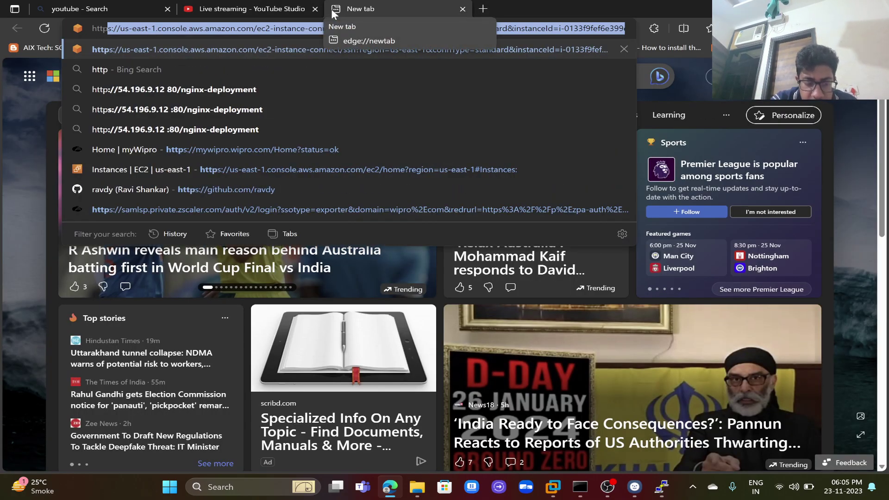
type("://")
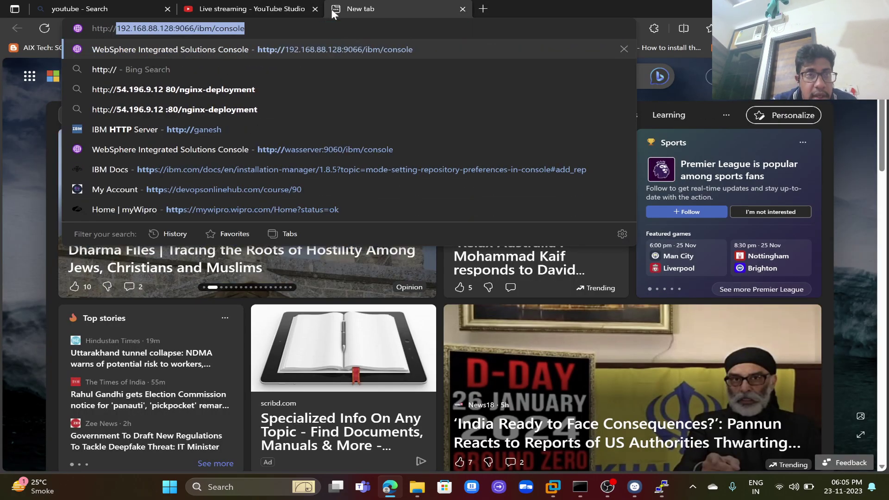
Return to the PuTTY session, list the network addresses with ip a, and select the ens33 IPv4 address
left_click(663, 488)
type("ip a")
key("Return")
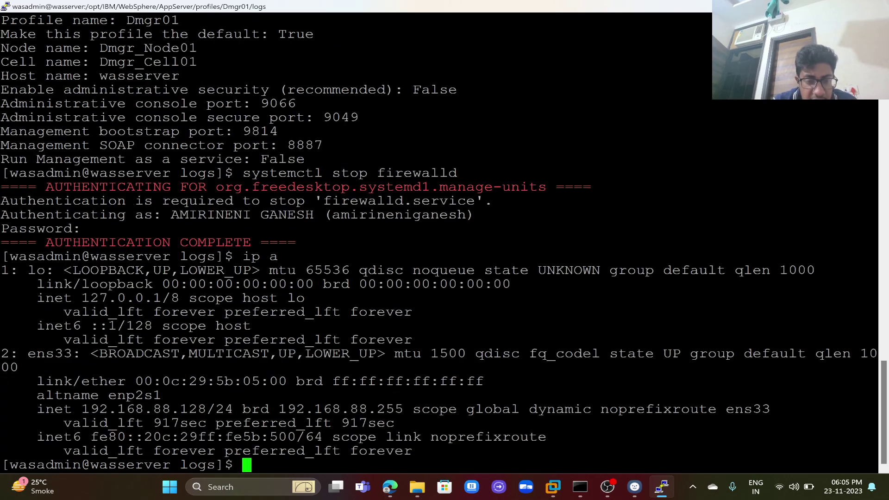
left_click_drag(82, 410, 207, 409)
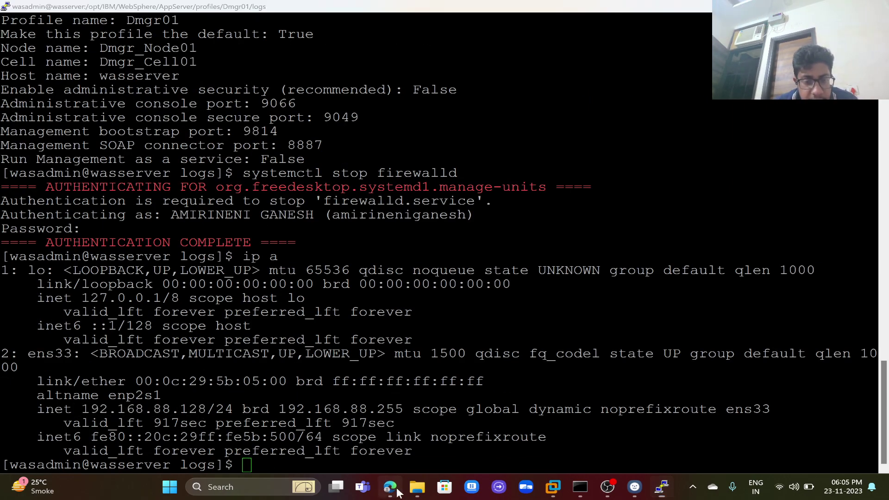
left_click(390, 487)
type("wasserver")
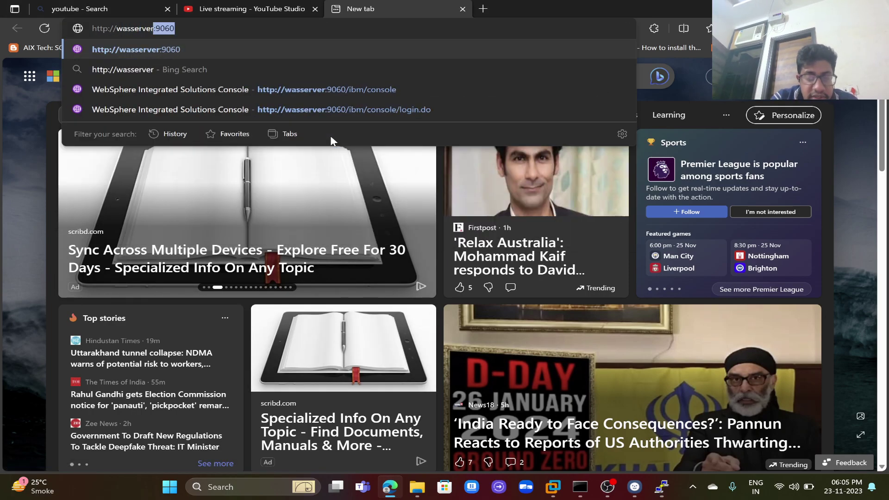
type(":")
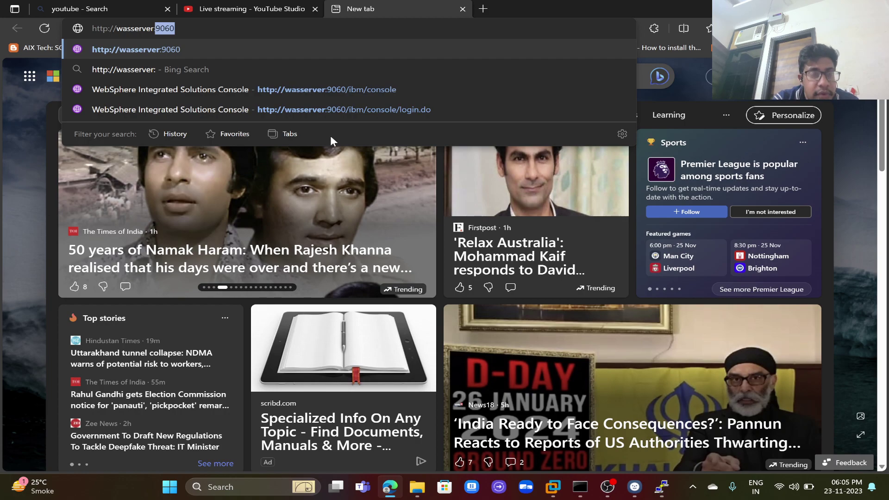
type("9066")
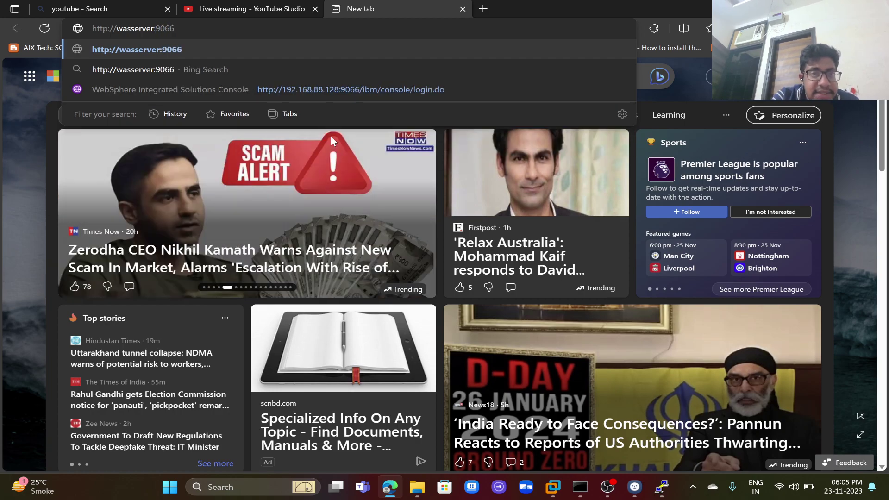
type("/ibm/")
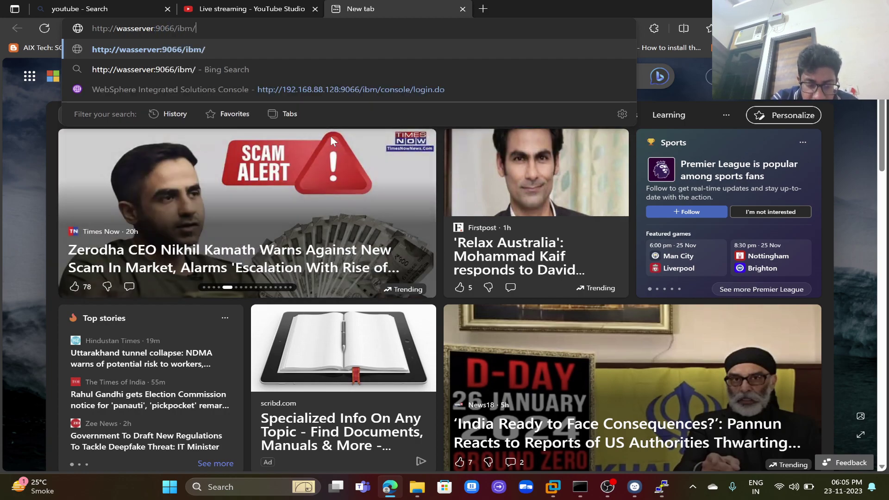
type("console")
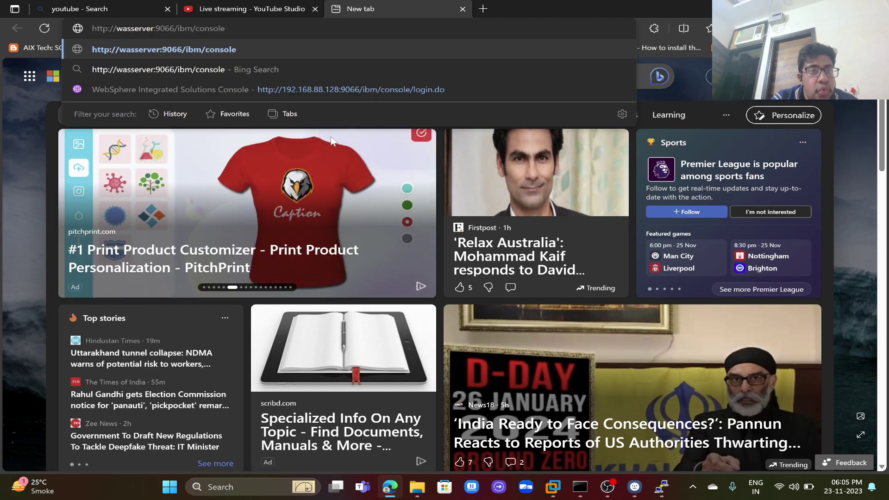
key("Return")
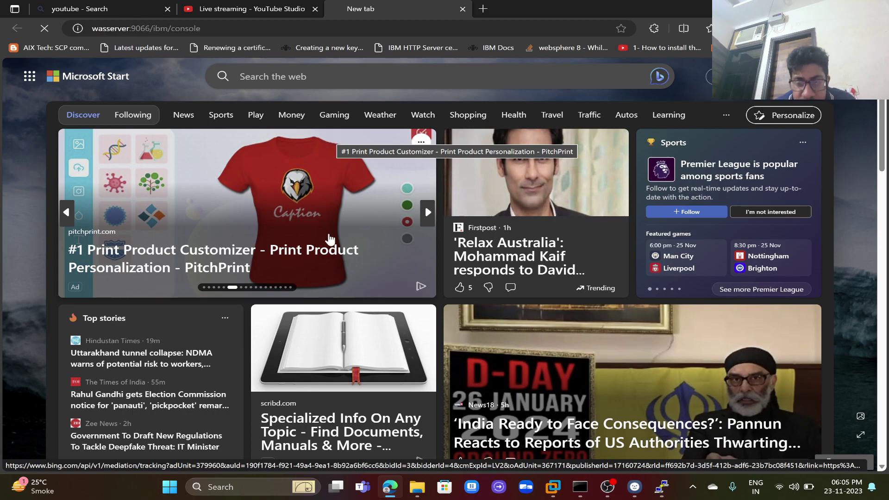
Recheck the administrative console port in the PuTTY session and return to the WebSphere console page in Edge
left_click(662, 486)
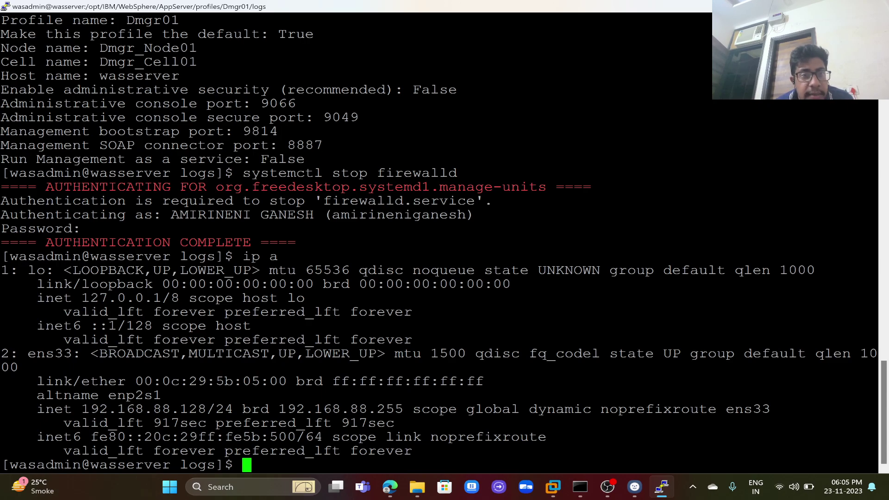
double_click(278, 103)
left_click(396, 489)
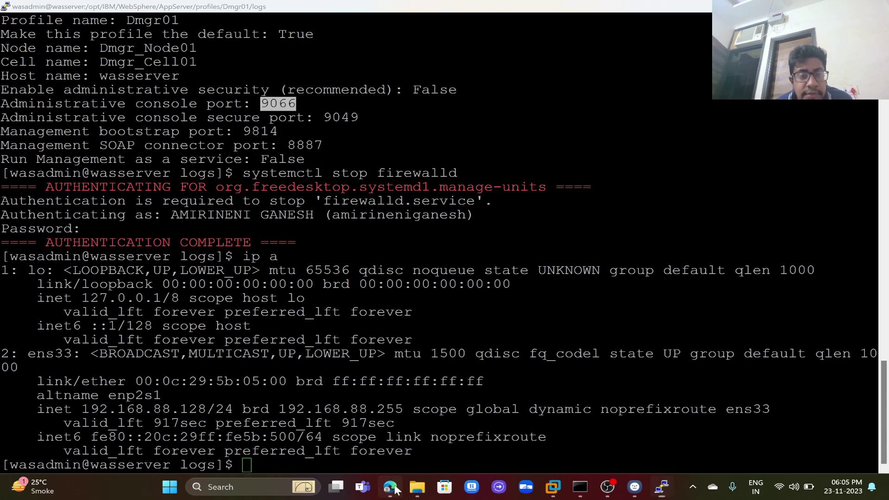
left_click(429, 281)
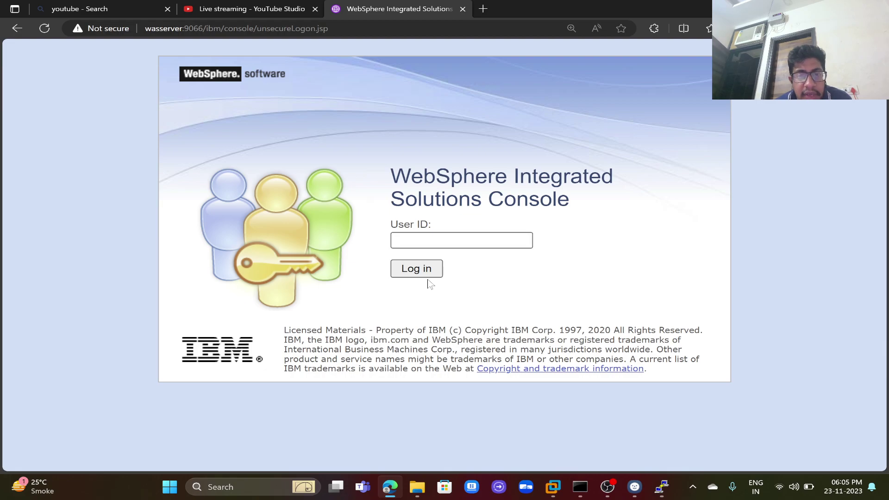
Log in to the WebSphere console with no user ID and check the AppSrv05 profile creation in the Command Prompt
left_click(420, 270)
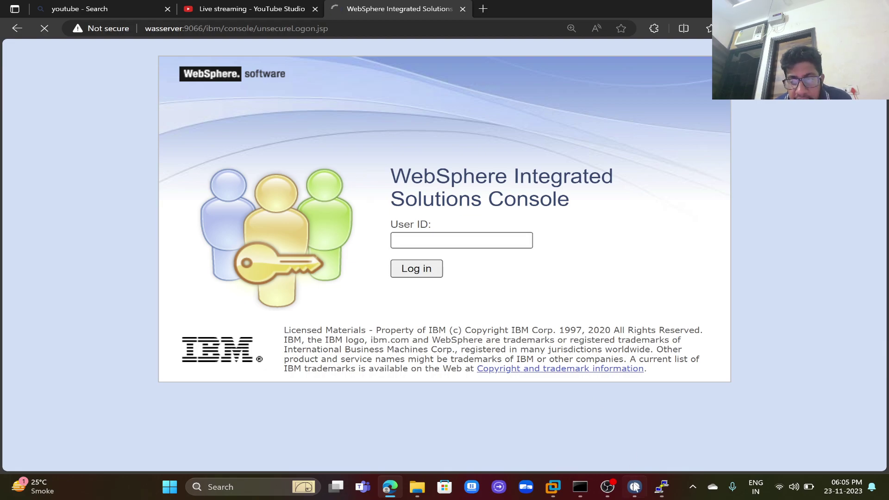
left_click(587, 491)
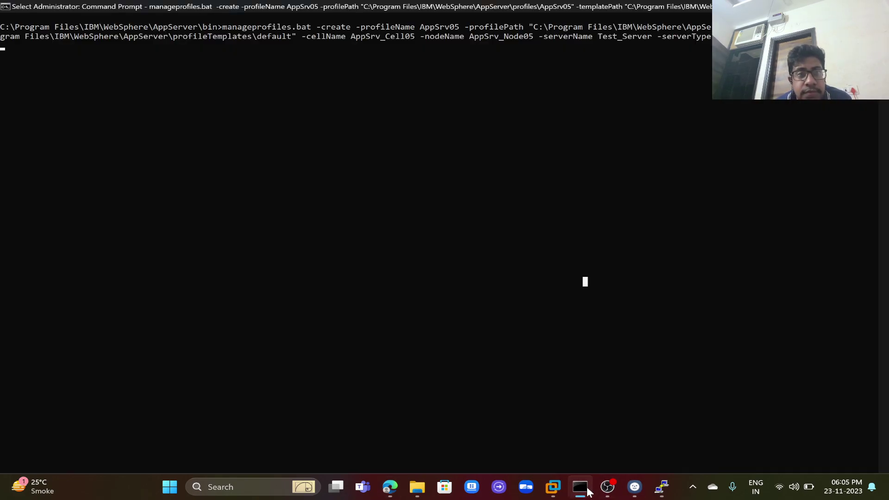
left_click(588, 491)
left_click(431, 357)
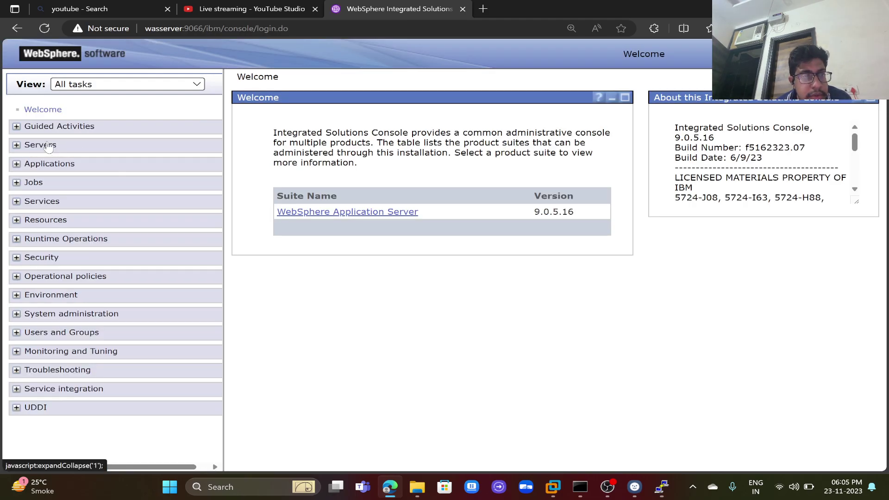
Open the list of WebSphere application servers and select the host name of Test_Server
left_click(47, 146)
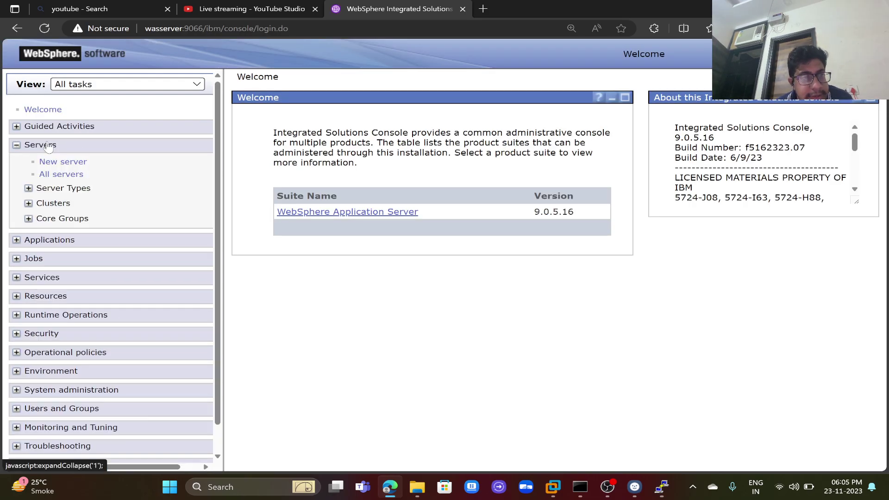
left_click(74, 192)
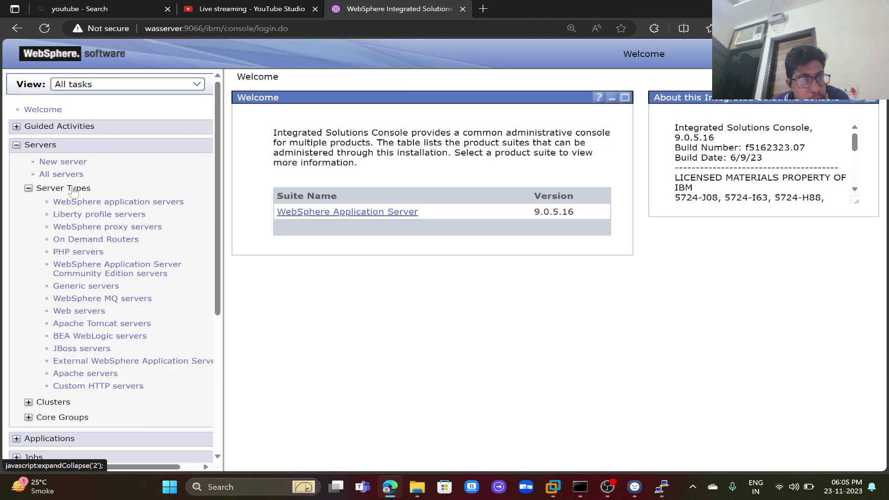
left_click(90, 203)
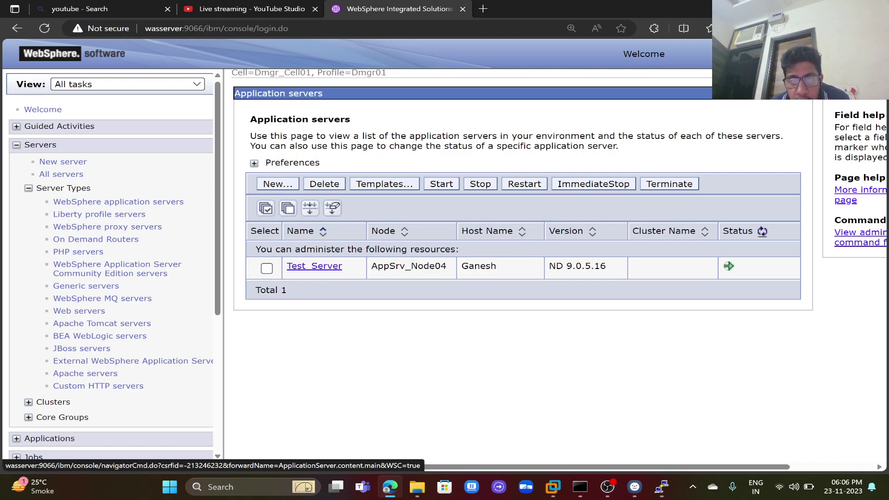
double_click(479, 266)
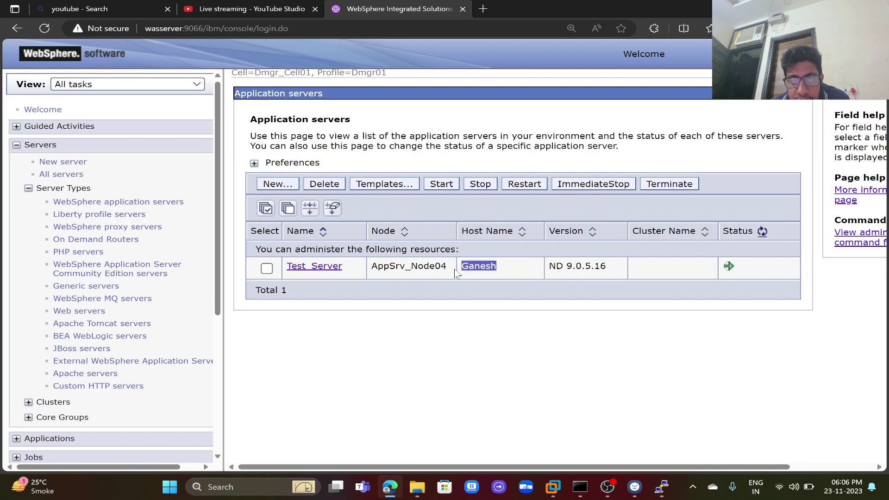
Switch to the Command Prompt, get a fresh prompt, and display the Windows machine's name with hostname
left_click(580, 487)
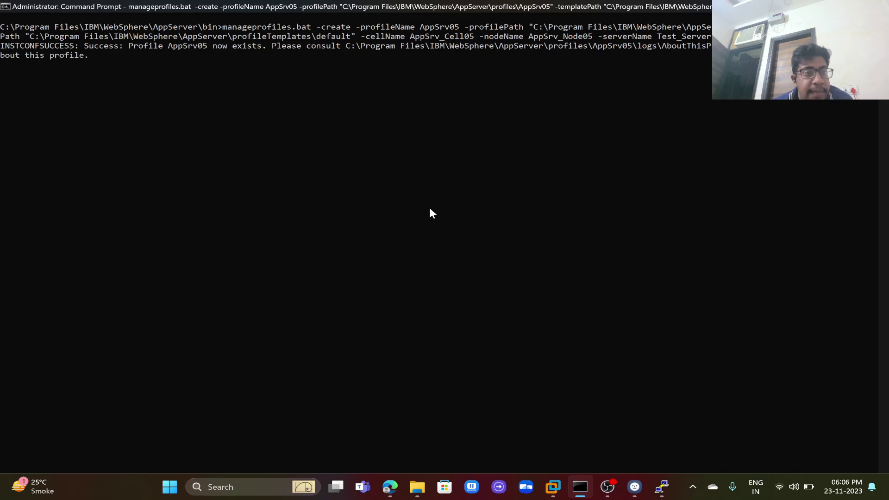
key("Return")
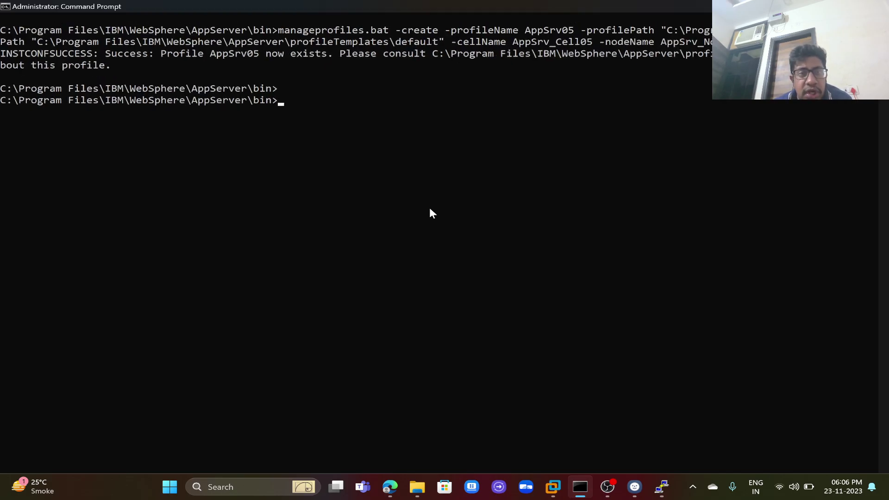
scroll(430, 209, "up", 2)
type("hostname")
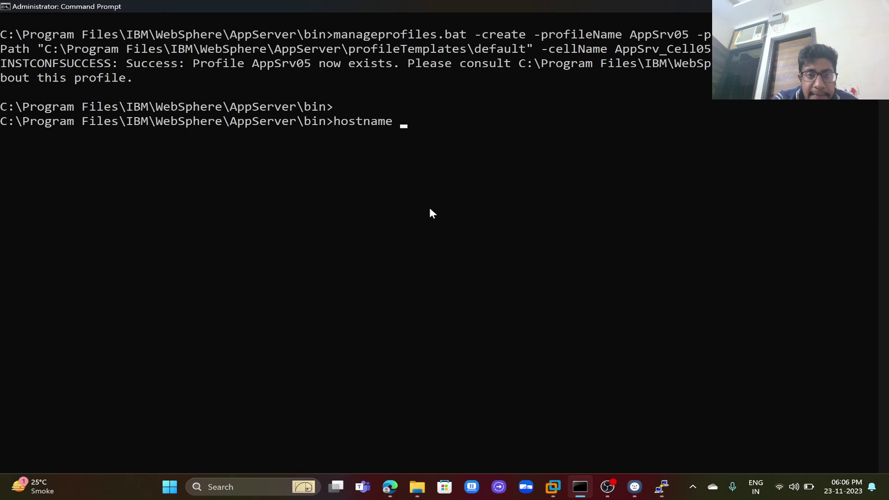
key("Return")
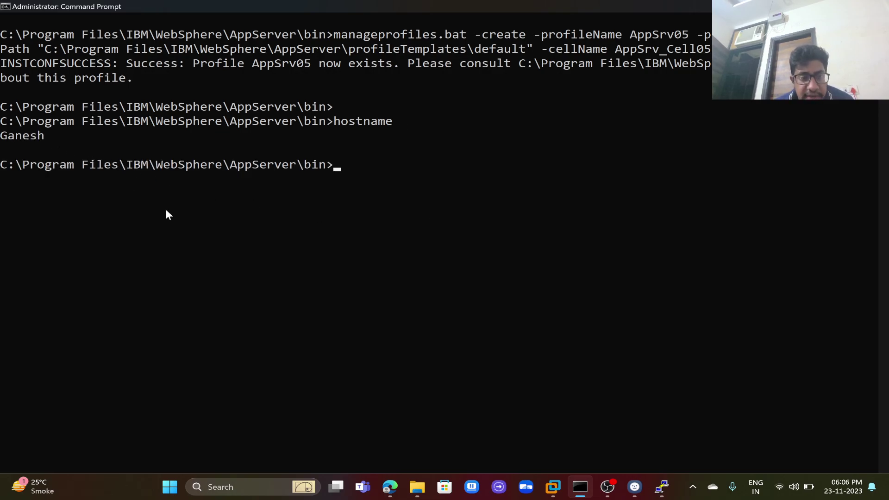
Switch to the PuTTY session, clear the terminal, and display the Linux machine's name with hostname
left_click(390, 487)
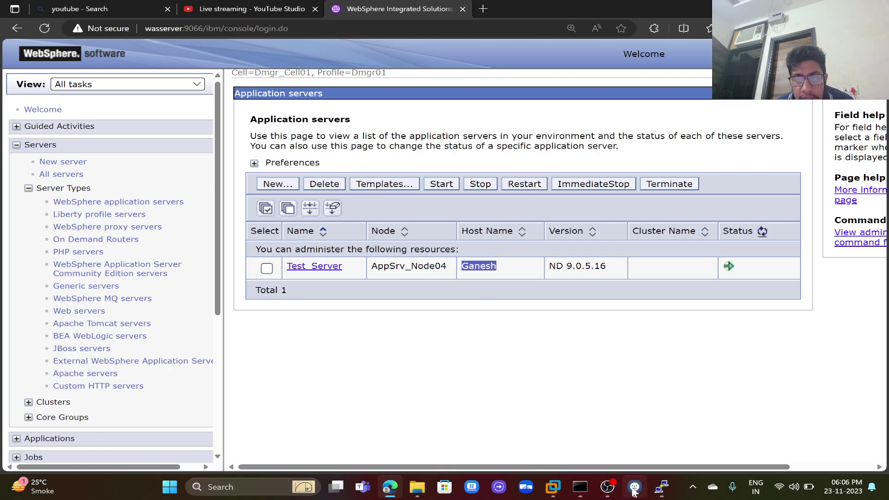
left_click(662, 488)
type("hostname")
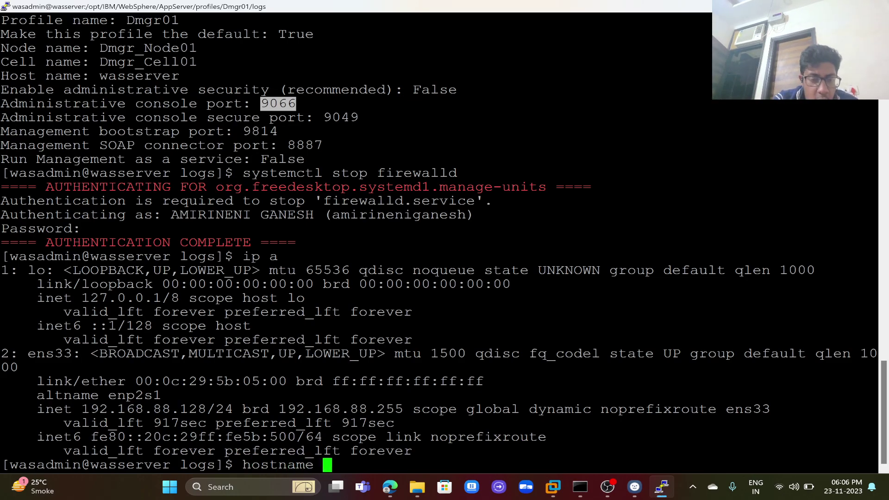
key("Return")
key("ctrl+l")
type("hostname")
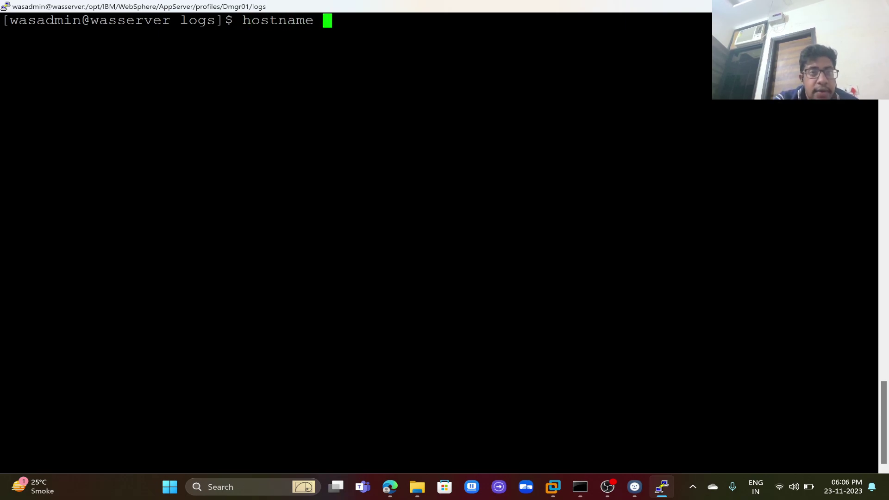
key("Return")
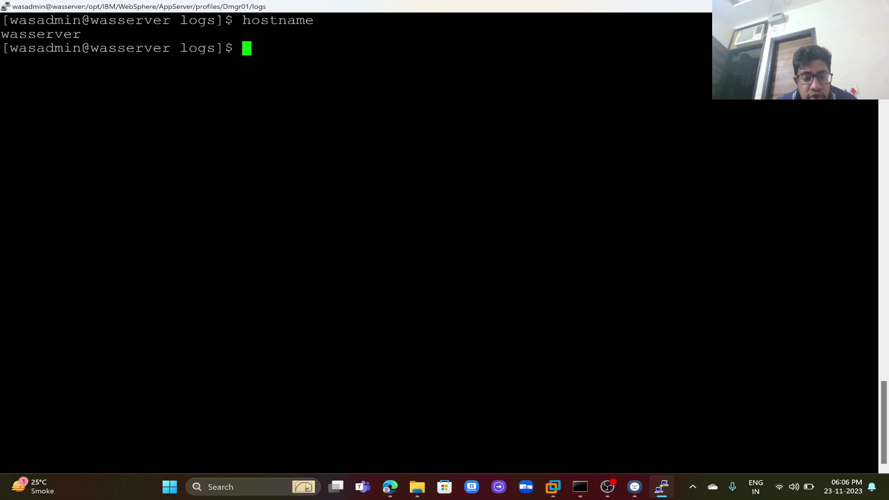
Switch to the Command Prompt and try to list the network configuration with ifconfig and ifconfig -all
left_click(580, 487)
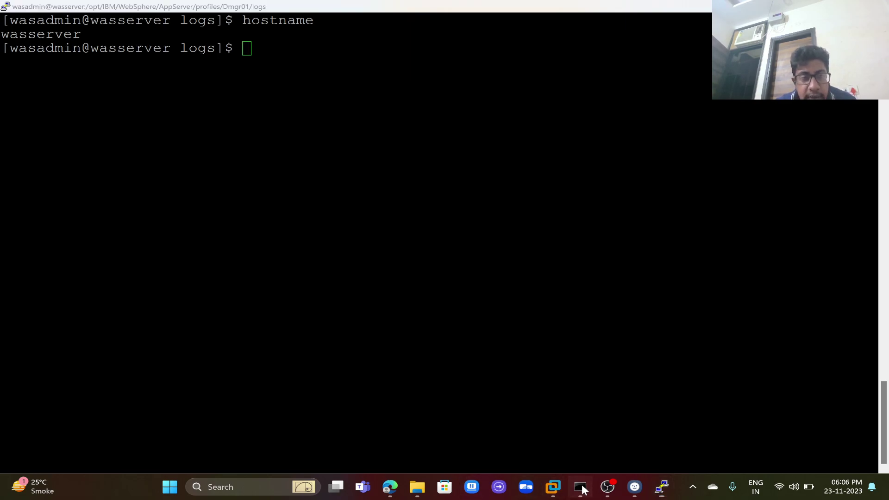
type("if")
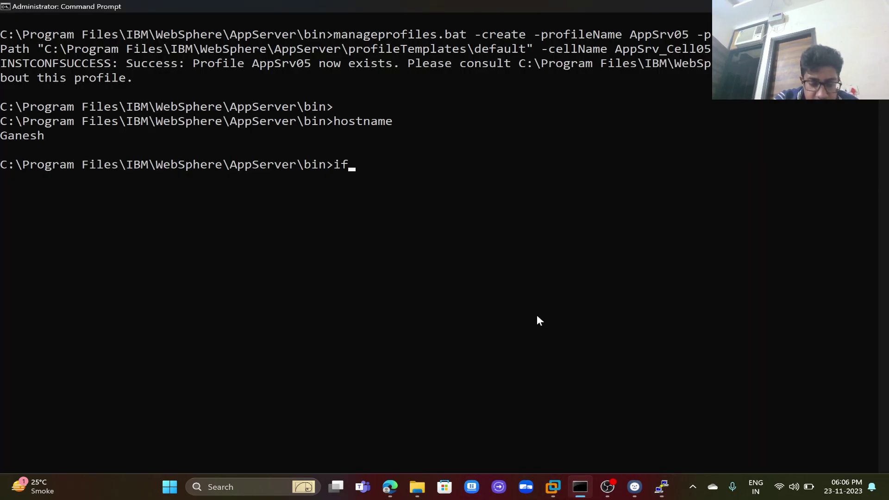
type("config")
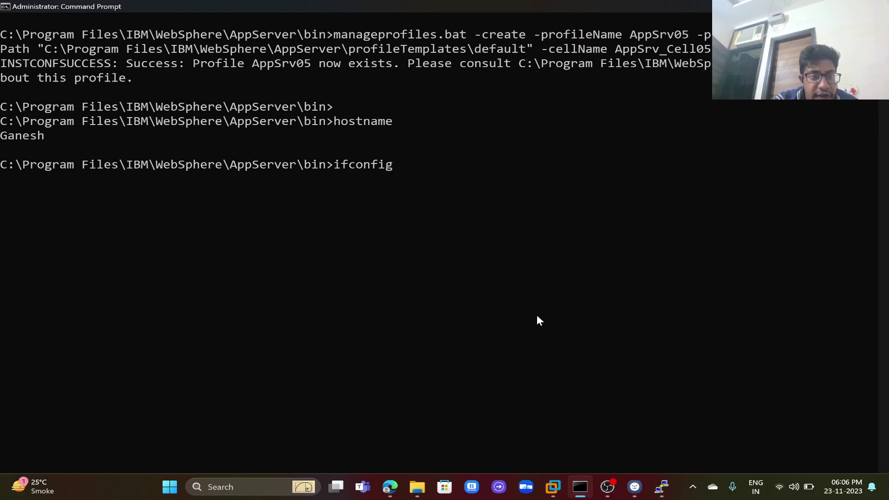
key("Return")
type("ifcon")
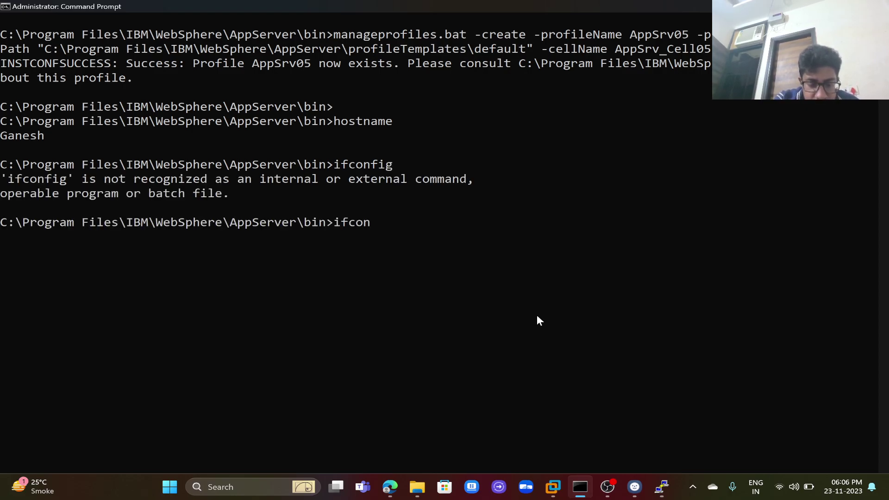
type("fig -a")
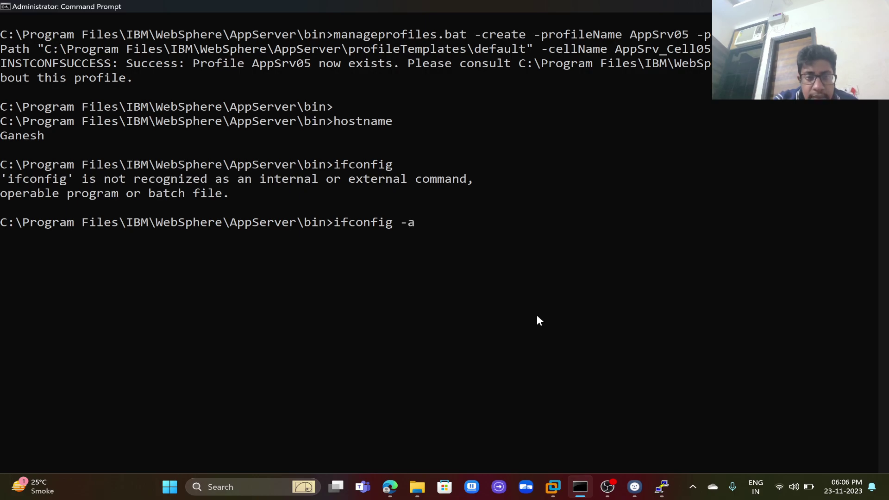
type("ll")
key("Return")
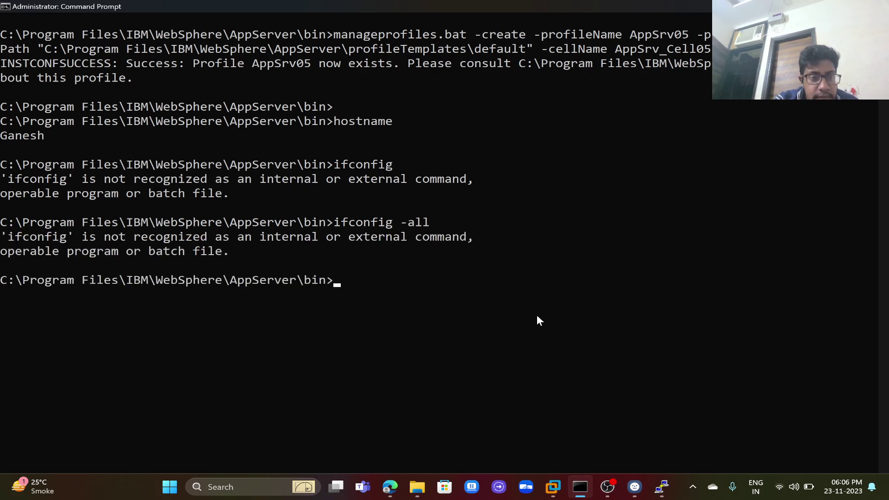
Try to list the Windows network configuration with ipconfig -a and clear the screen with cls
type("ipconf")
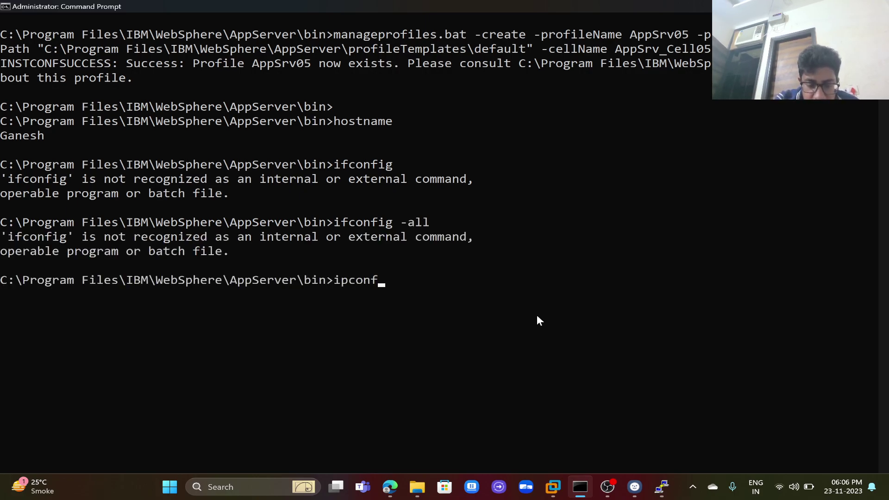
type("ig -a")
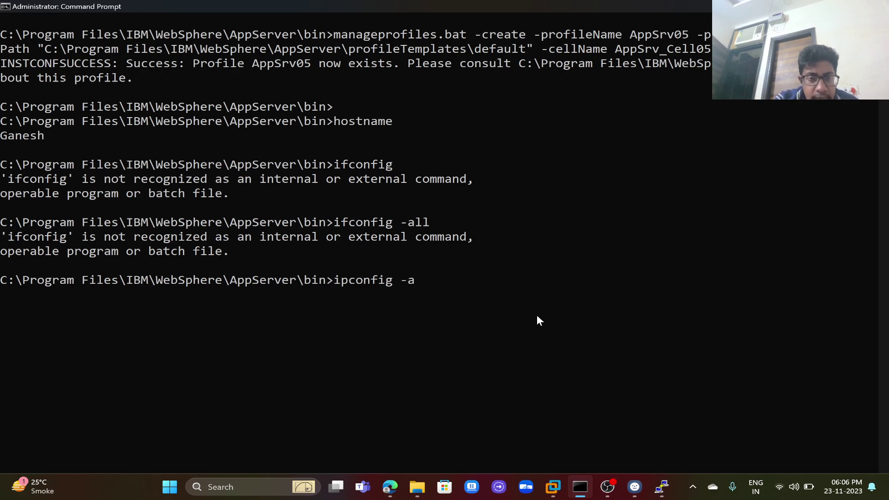
key("Return")
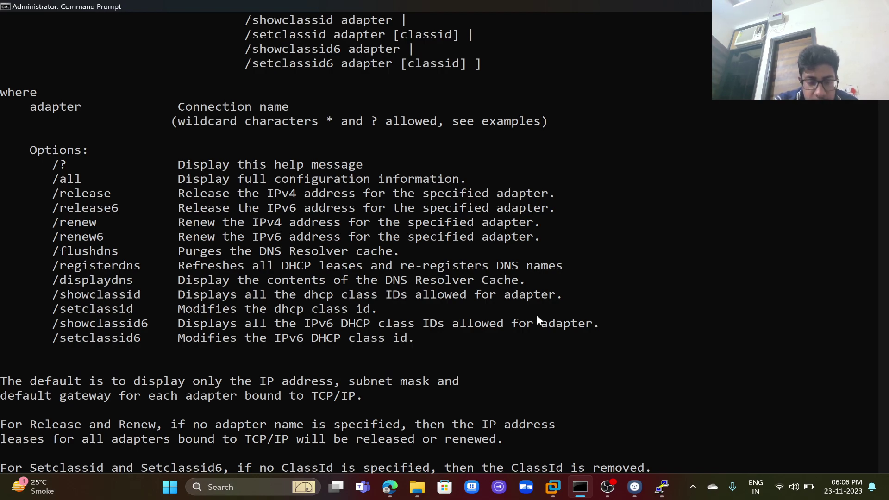
type("cls")
key("Return")
Try to list the network configuration with ifconfig /all and clear the Command Prompt screen
type("ifcon")
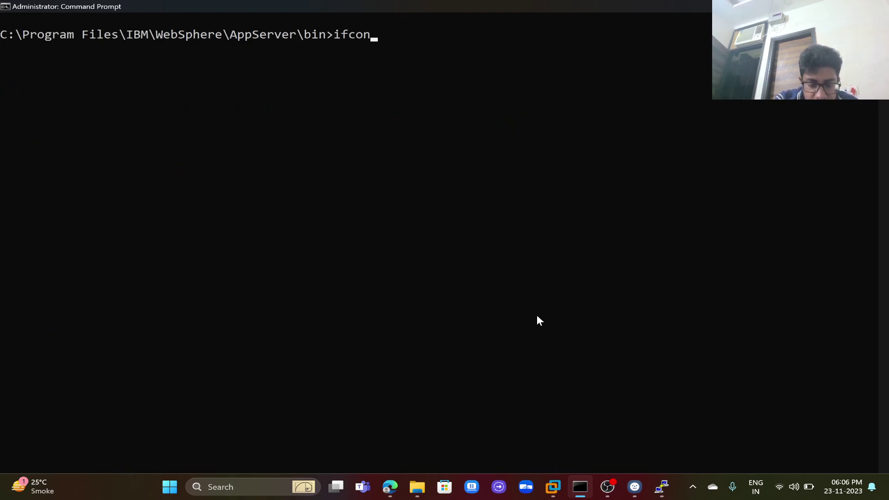
type("fig /all")
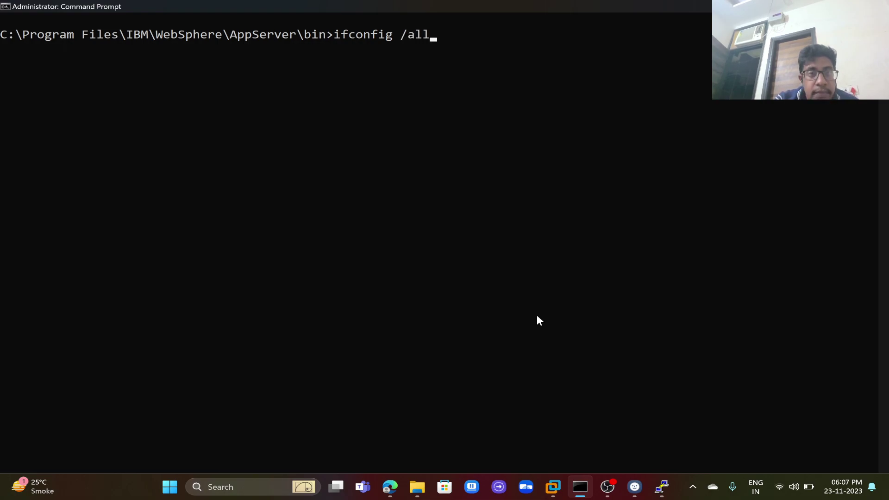
key("Return")
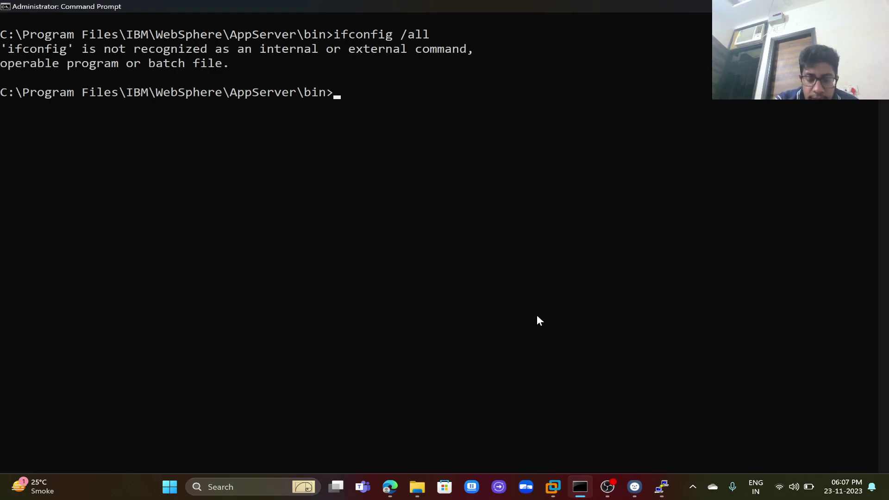
type("cls")
key("Return")
List the Windows network configuration in the Command Prompt with ipconfig
type("i")
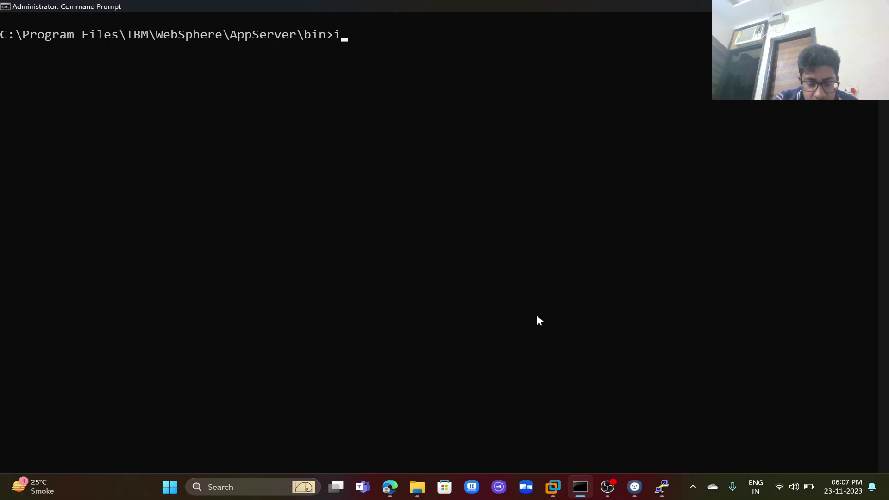
type("fconfig")
key("BackSpace")
key("BackSpace")
key("BackSpace")
key("BackSpace")
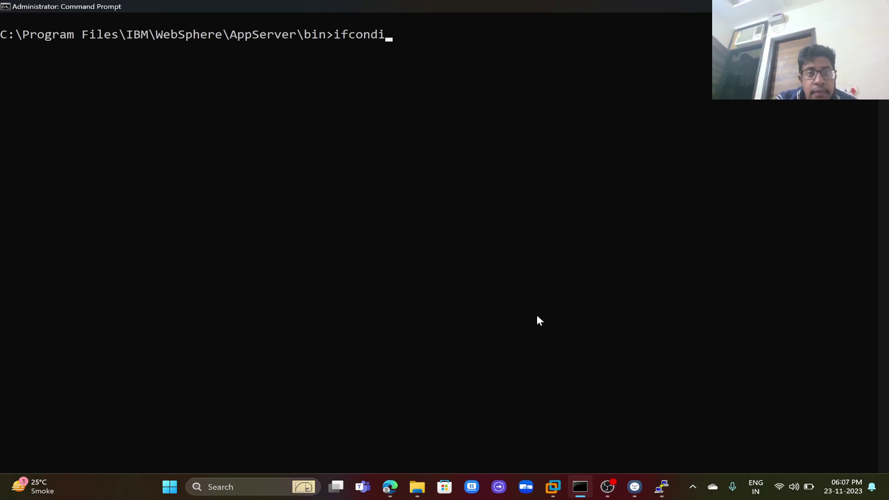
key("BackSpace")
key("BackSpace")
key("BackSpace")
type("pconfig")
key("Return")
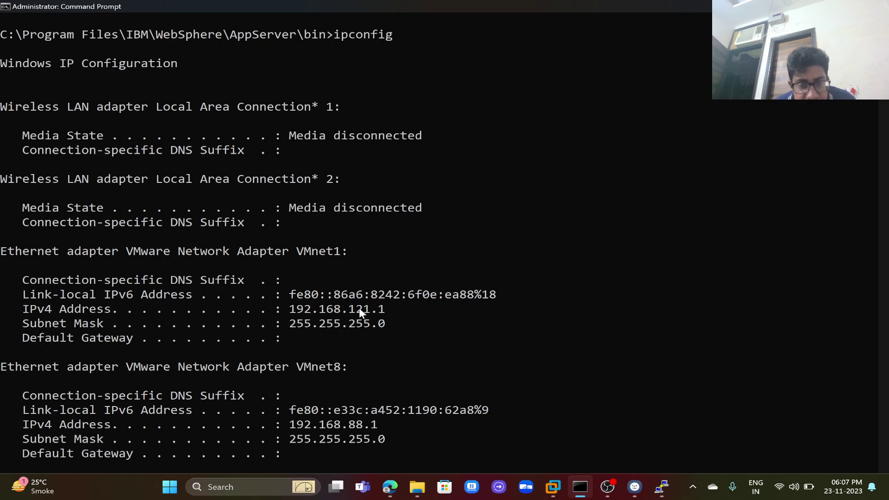
Select the IPv4 address of the VMware Network Adapter VMnet1 in the ipconfig output
double_click(361, 308)
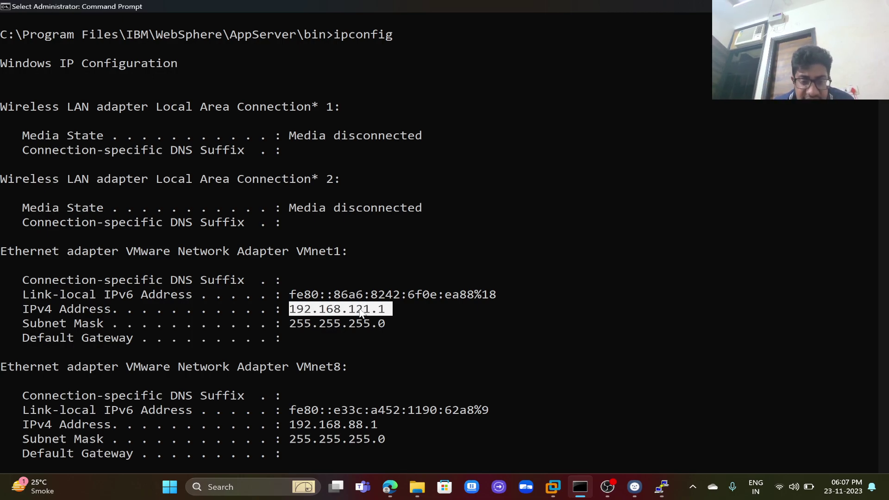
right_click(361, 314)
double_click(361, 313)
left_click(360, 311)
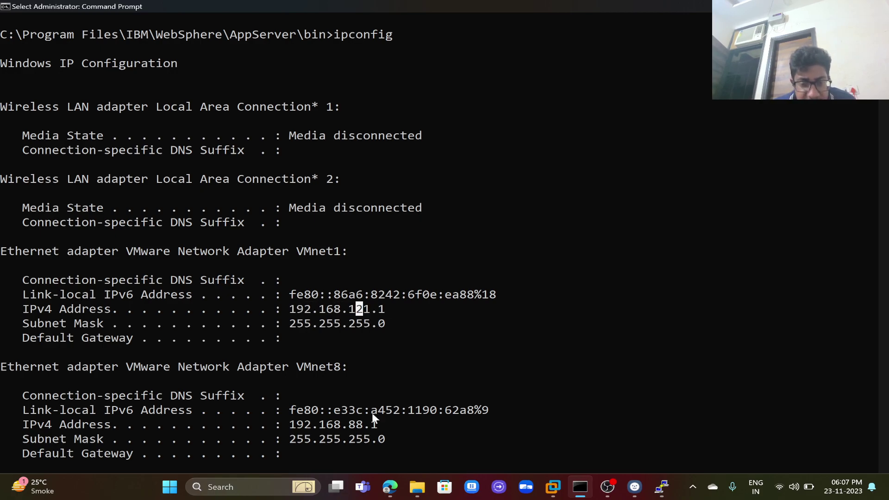
In a new browser tab, open the WebSphere console over HTTP using the Windows machine's host name, port 9060 and path /ibm/console
left_click(386, 489)
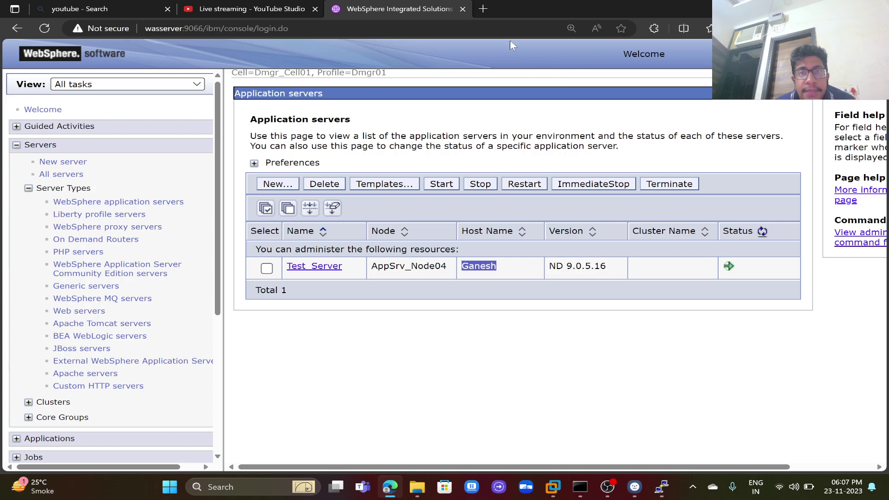
left_click(483, 9)
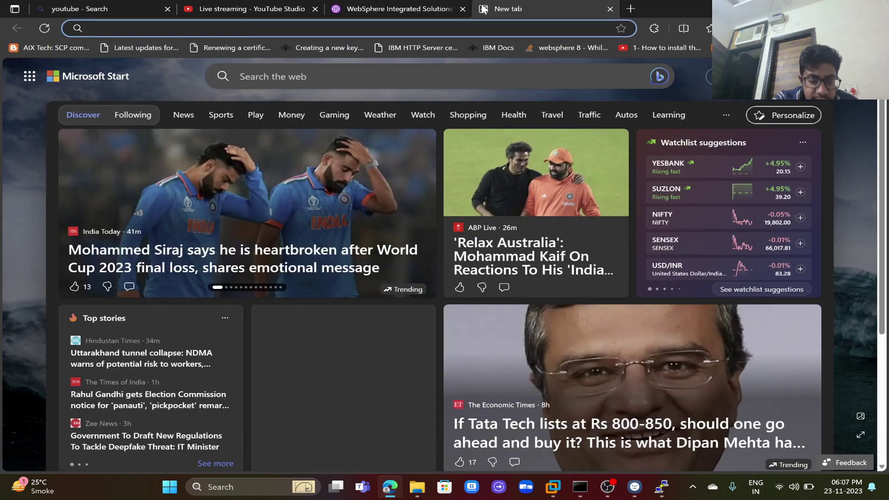
type("http://")
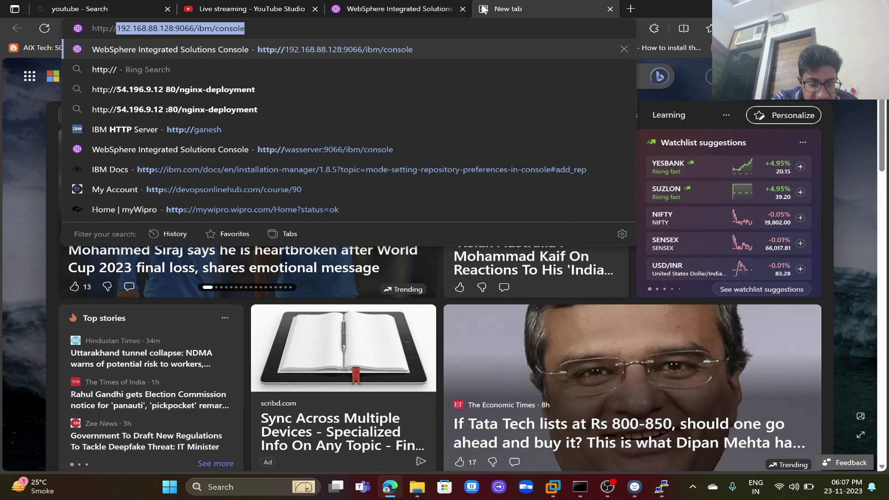
type("Ganesh")
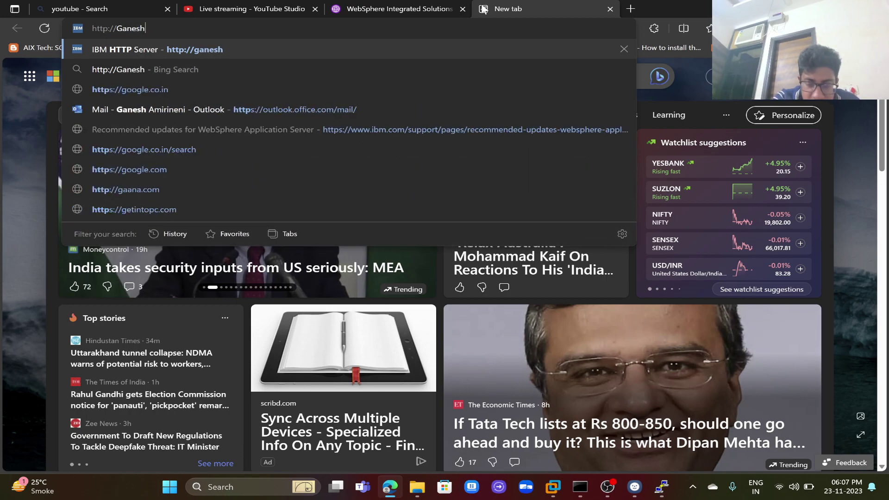
type(":90")
type("60/")
type("bm/consol")
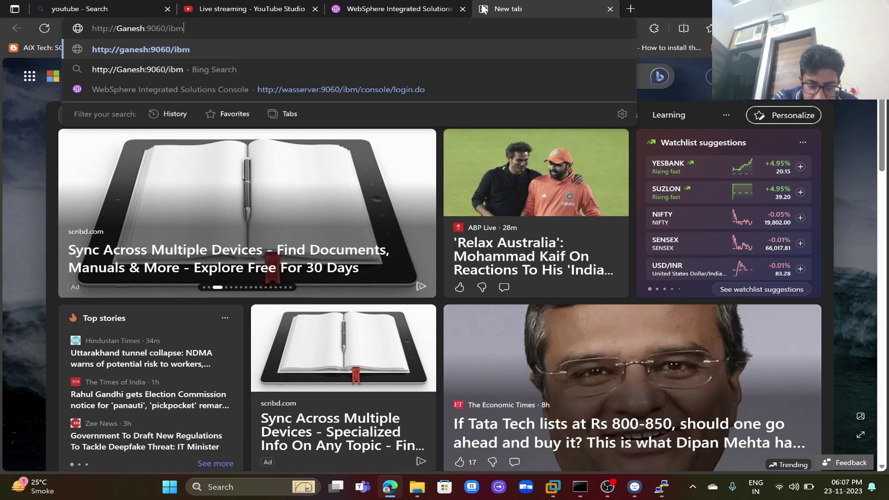
key("Return")
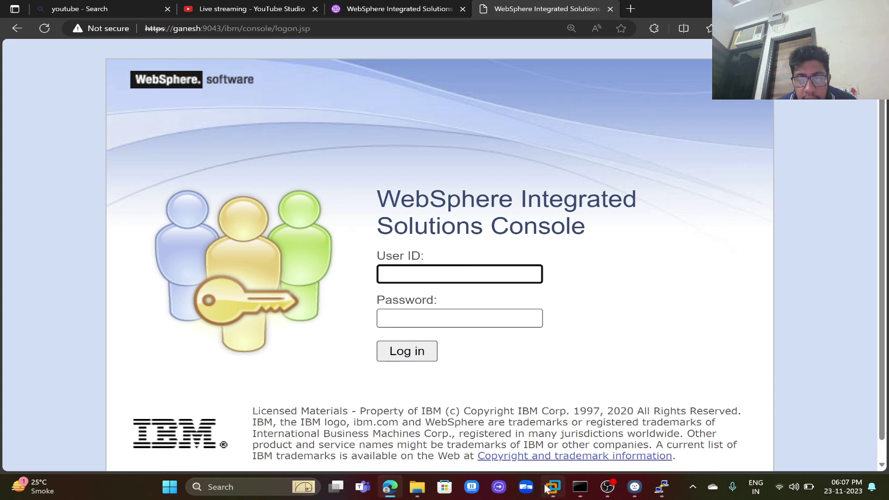
Switch to VMware Workstation and power on the Windows Server 2008 R2 x64 virtual machine
mouse_move(553, 487)
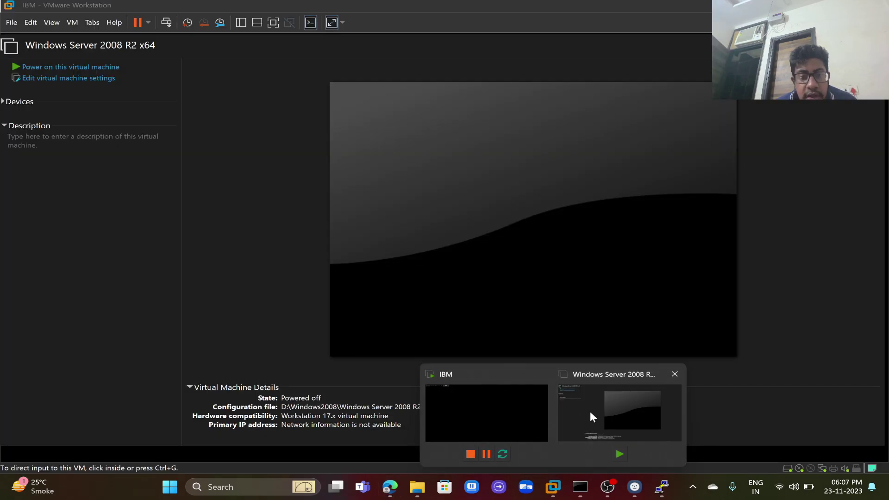
left_click(590, 412)
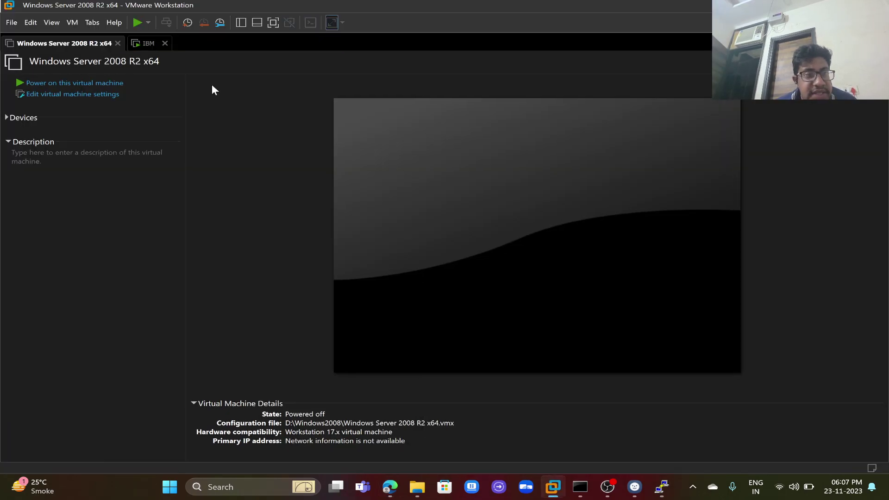
left_click(121, 83)
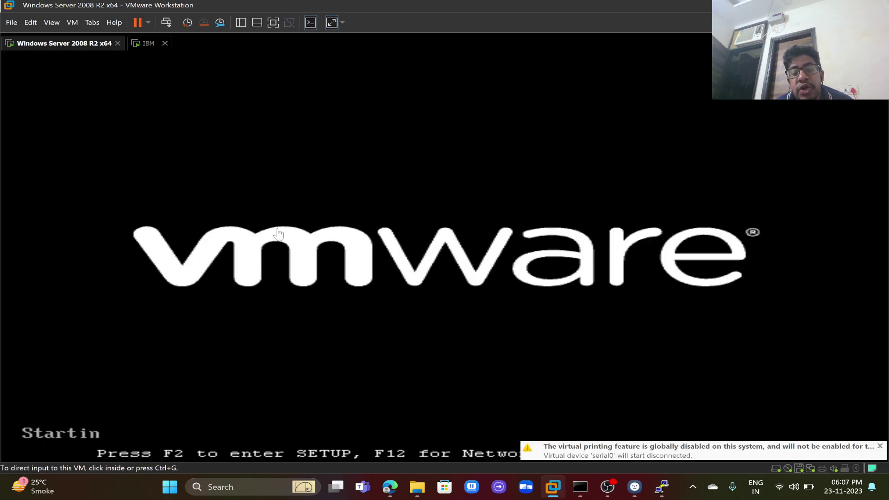
Review the application servers list in the deployment manager's console in the browser and switch to the Linux terminal session
mouse_move(634, 487)
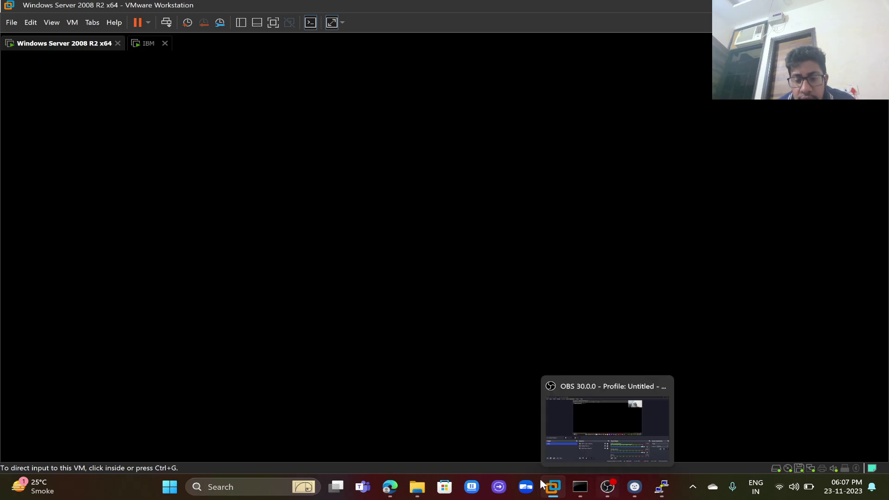
left_click(390, 487)
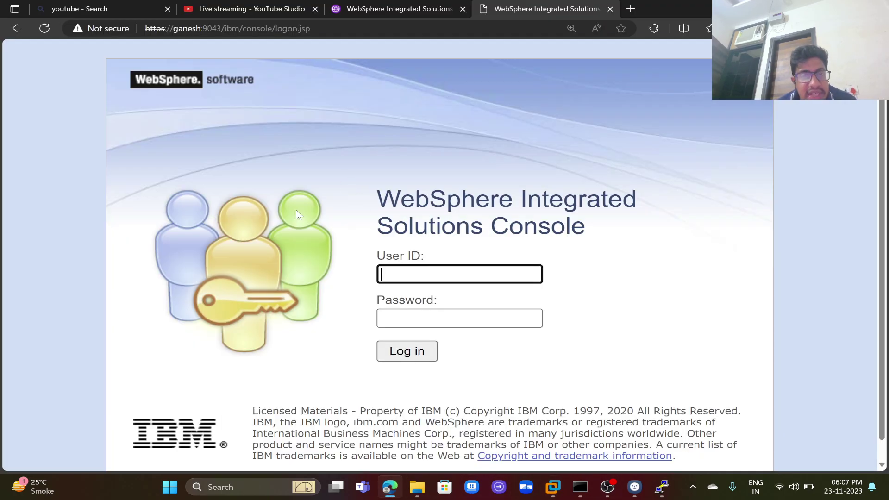
left_click(385, 13)
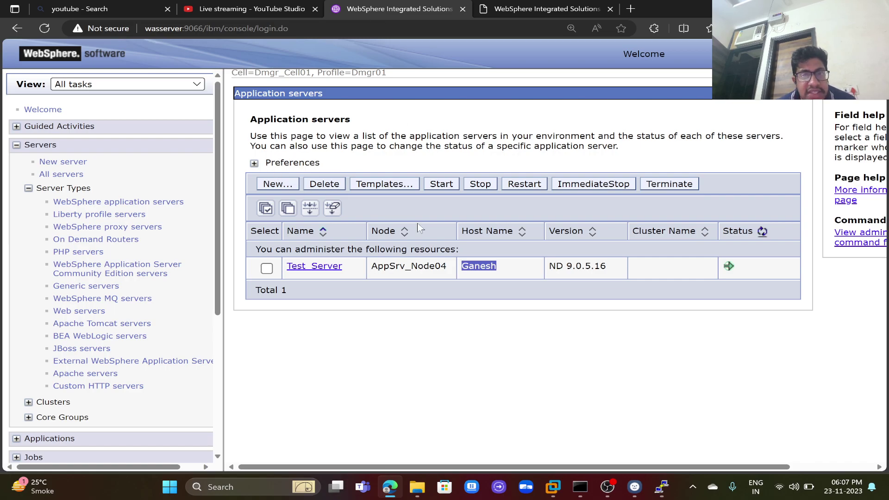
left_click(667, 489)
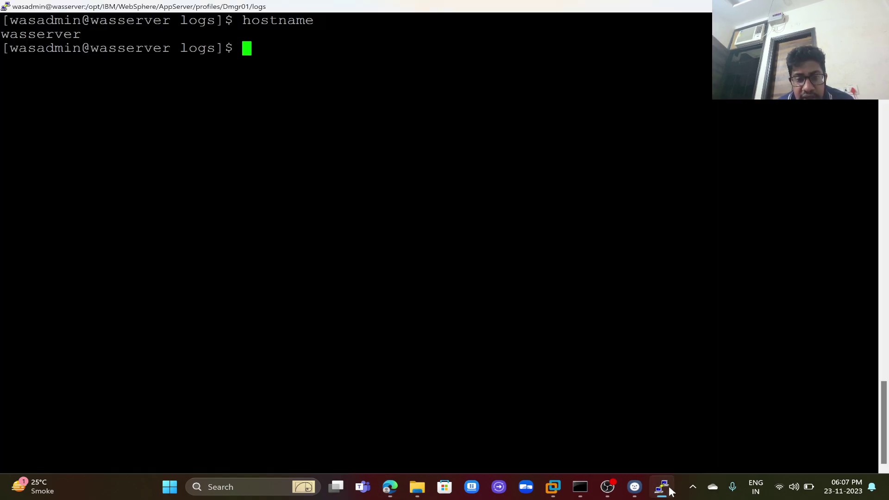
Switch to the Command Prompt and clear the ipconfig output with cls
left_click(580, 486)
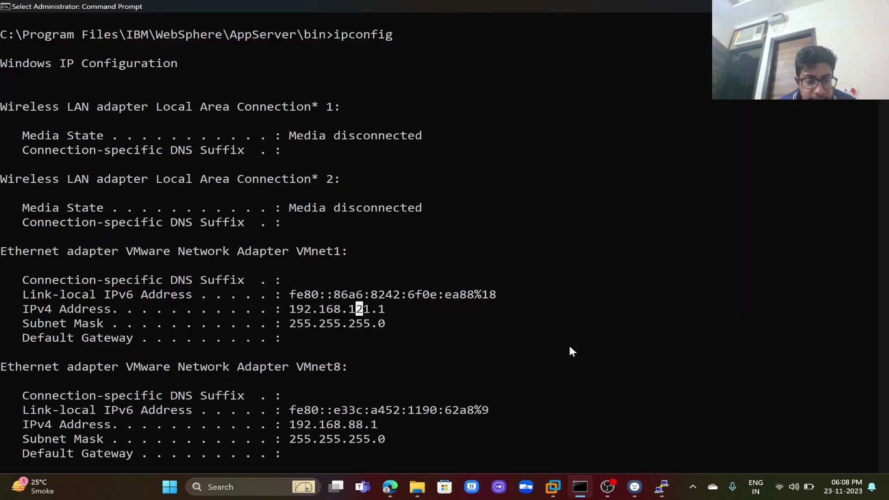
scroll(571, 347, "down", 4, "ctrl")
key("Escape")
type("cls")
key("Return")
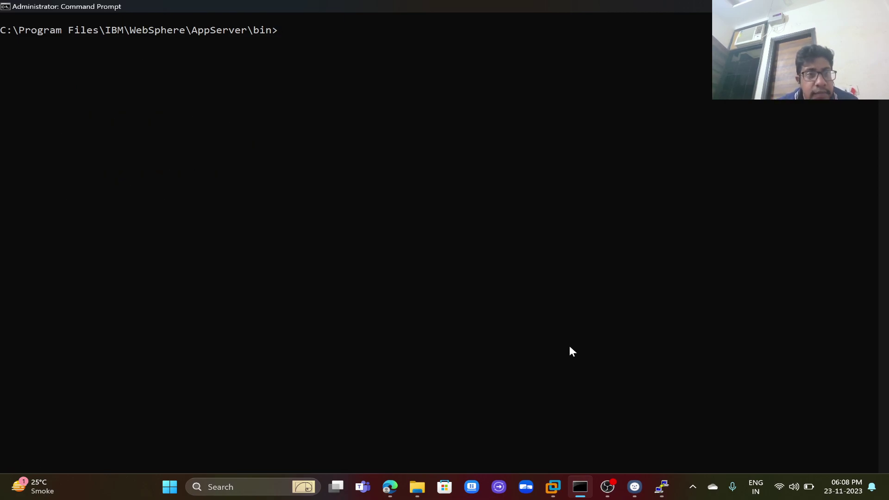
Change the working directory from AppServer\bin to the AppServer\profiles\AppSrv05 folder
type("cd ../")
key("Return")
type("cd")
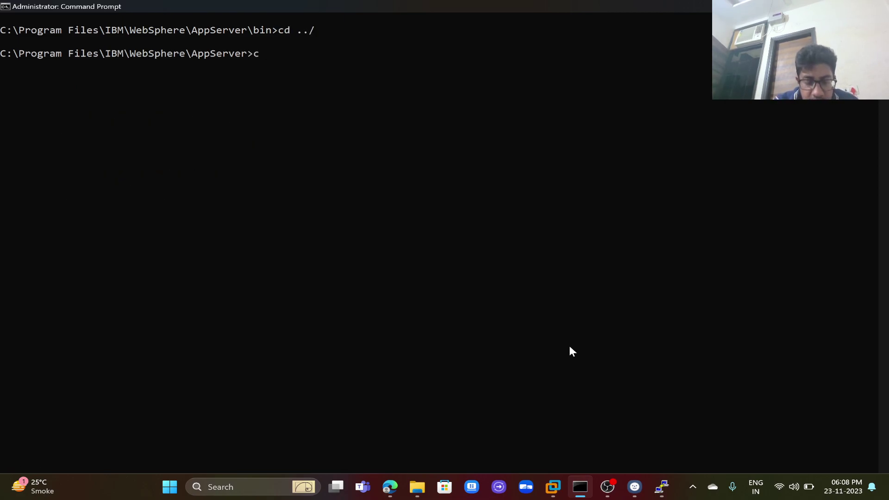
type(" profiles")
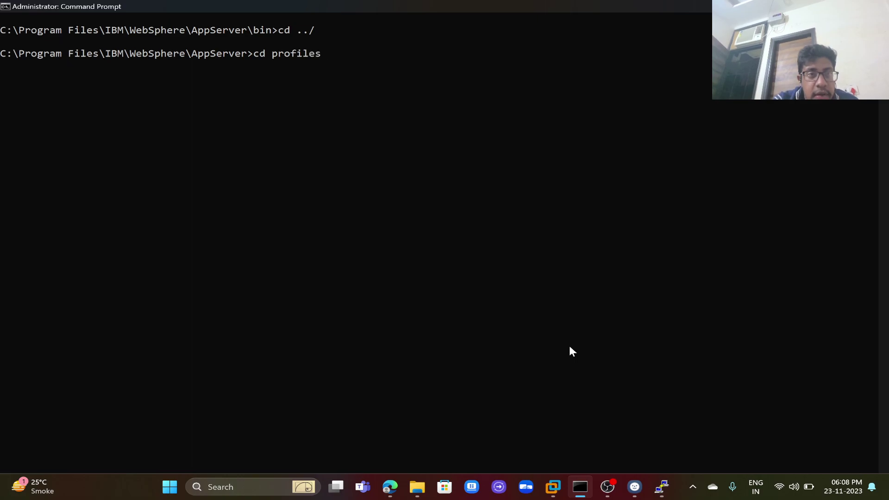
key("Return")
type("cd AppSrv01")
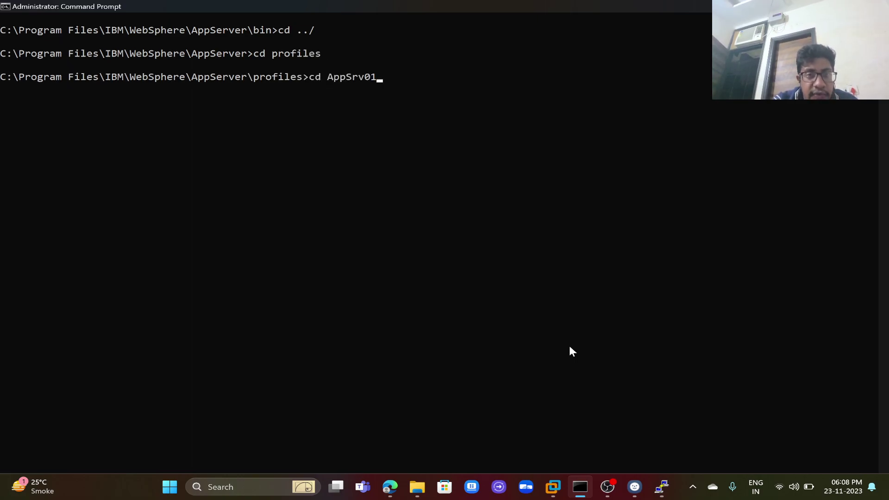
key("BackSpace")
type("5")
key("Return")
Enter the AppSrv05 profile's bin folder with a cleared screen and begin an addNode.bat command without running it
type("cd")
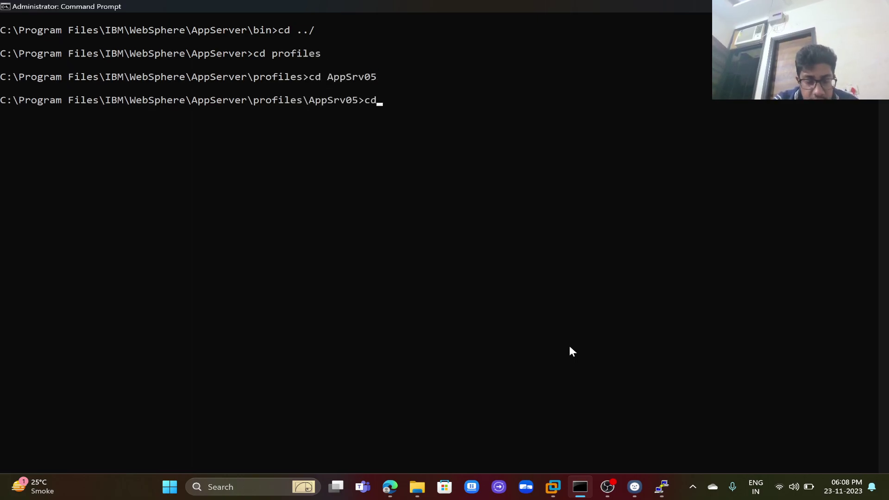
type(" bin")
key("Return")
type("cls")
key("Return")
type("addN")
key("Tab")
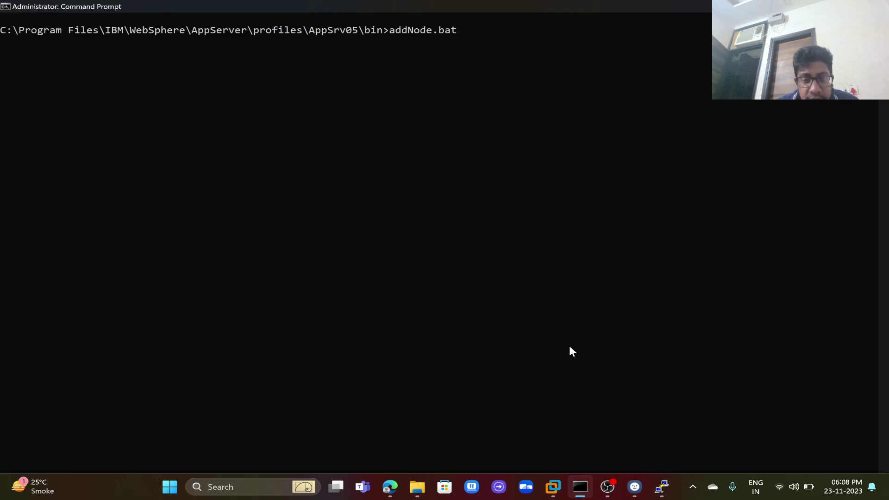
Check the Linux machine's host name in its terminal with hostname and select the returned name
left_click(662, 487)
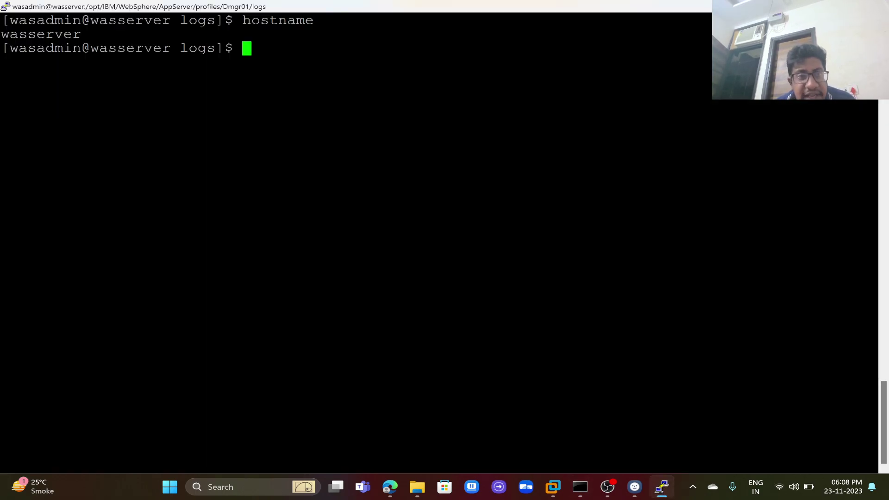
type("hostname")
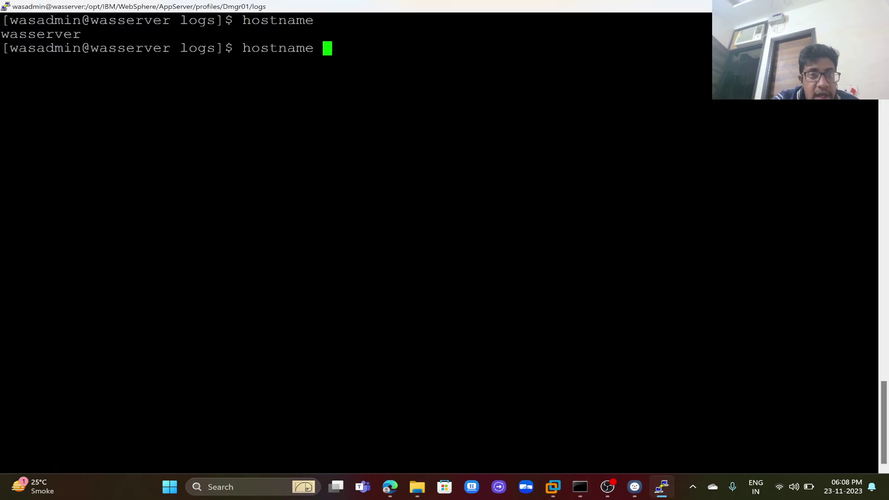
key("Return")
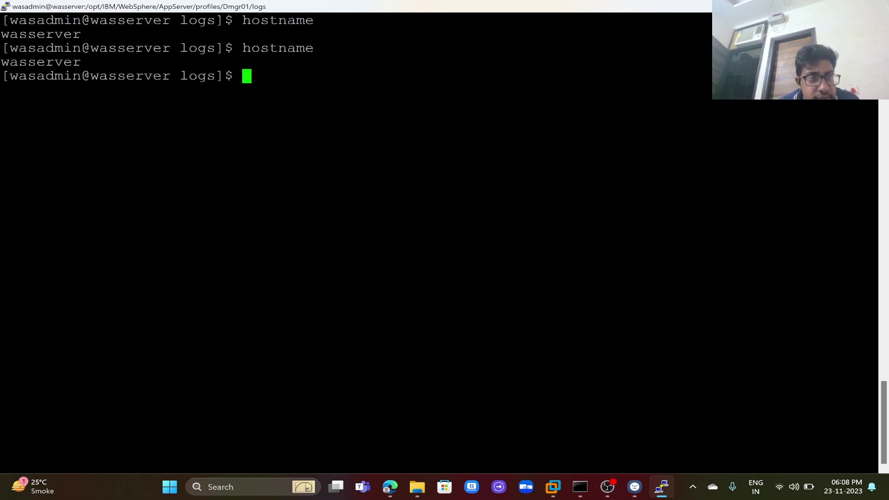
double_click(41, 62)
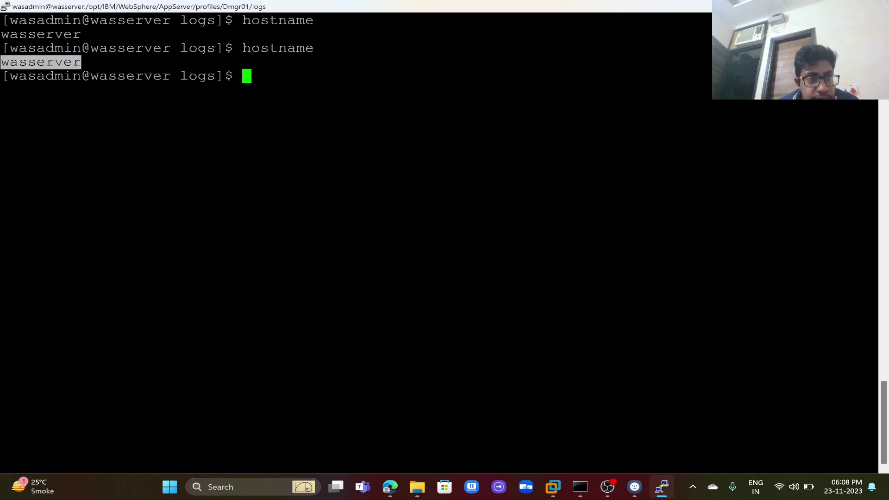
List the Linux network interfaces with ip a and copy the IPv4 address of ens33
type("ip a")
key("Return")
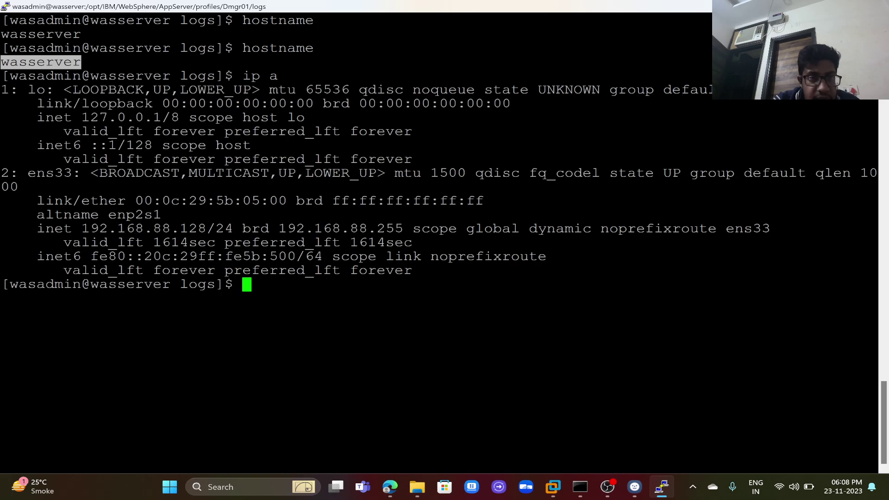
left_click_drag(82, 229, 207, 228)
key("ctrl+c")
left_click(207, 228)
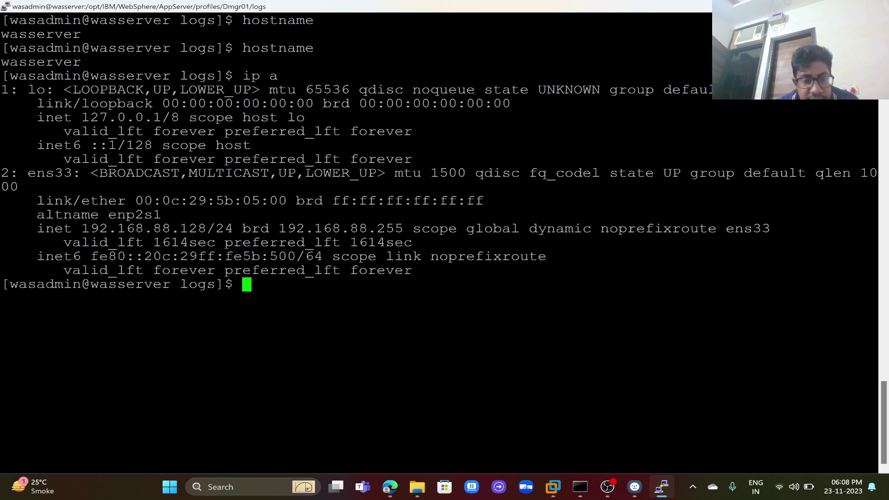
Add the deployment manager's address 192.168.88.128 to the pending addNode.bat command in the Command Prompt
left_click(663, 487)
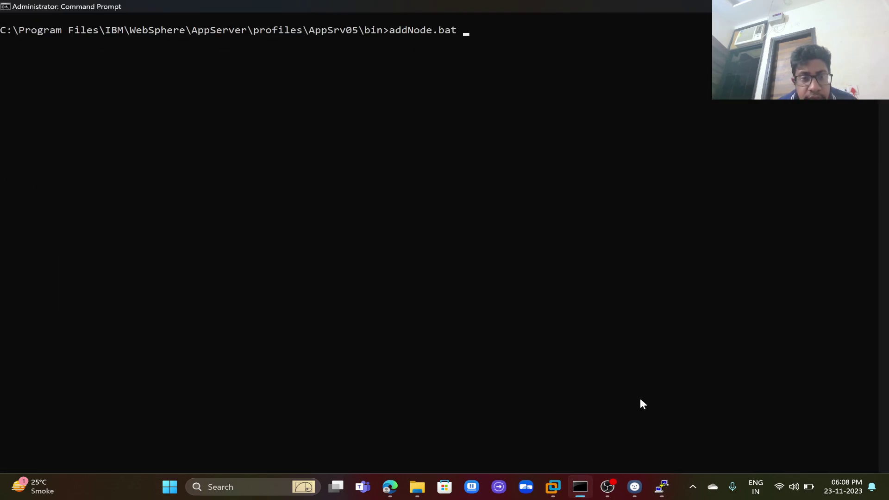
key("ctrl+v")
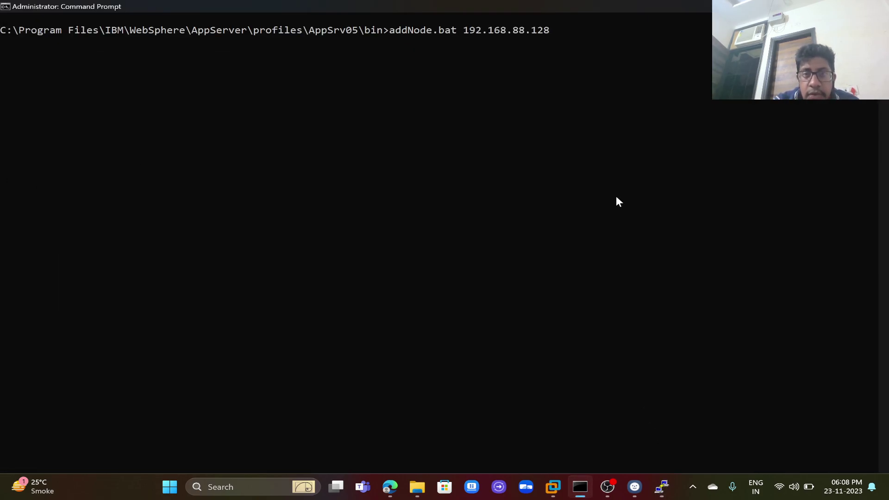
key("BackSpace")
key("BackSpace")
key("BackSpace")
key("BackSpace")
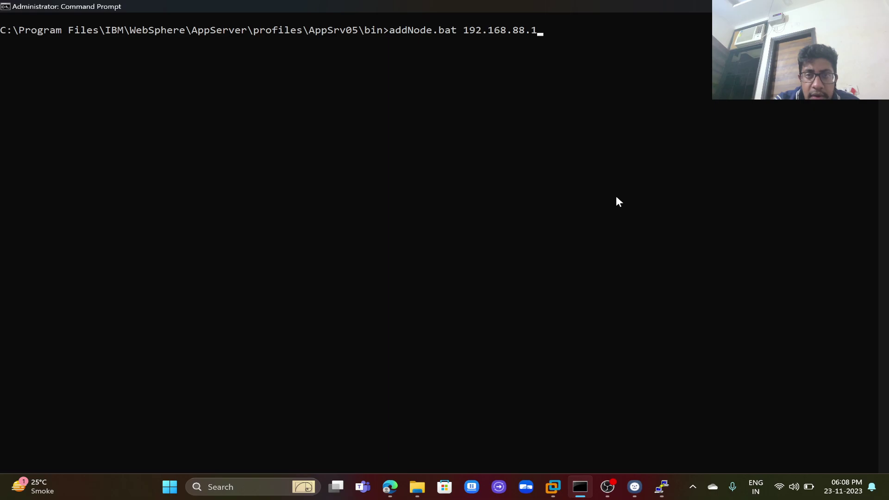
type(".128")
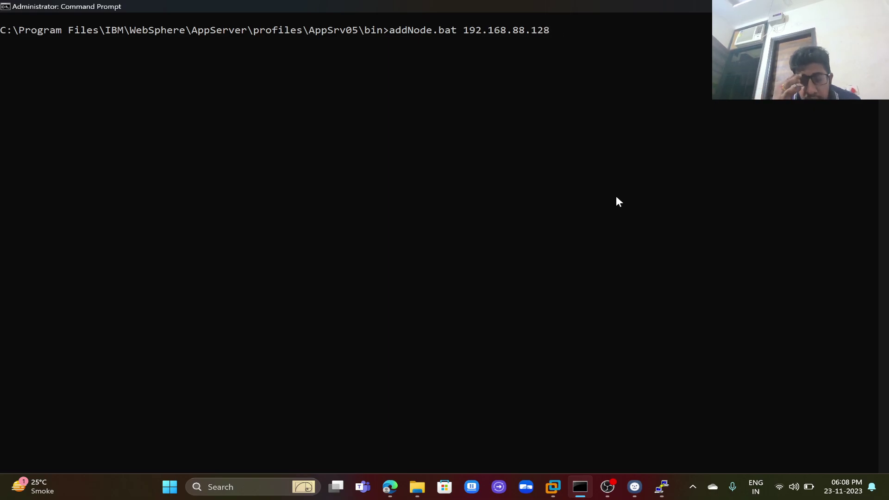
Display AboutThisProfile.txt of Dmgr01 in the Linux terminal, select its Management SOAP connector port, and return to the Command Prompt
key("alt+Tab")
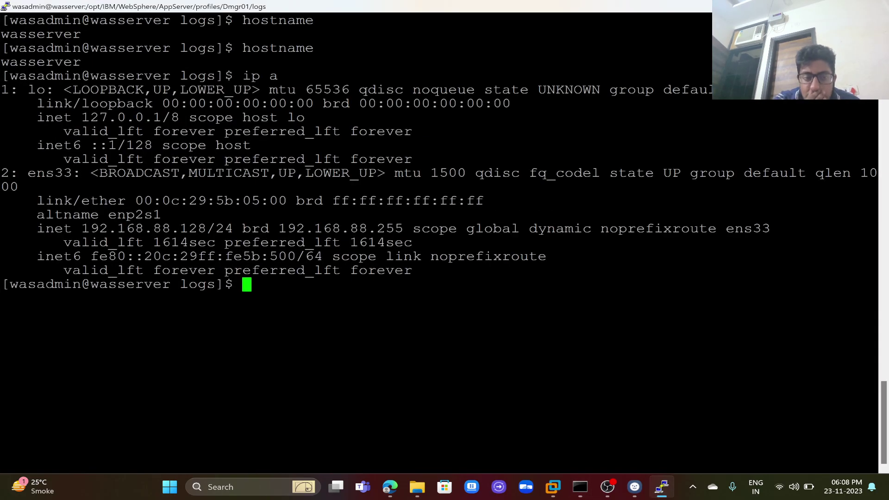
type("cat A")
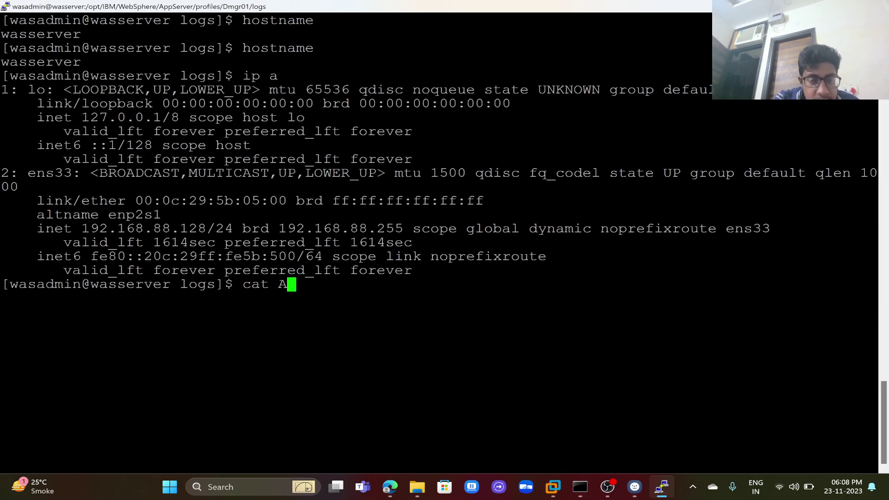
key("Tab")
key("Return")
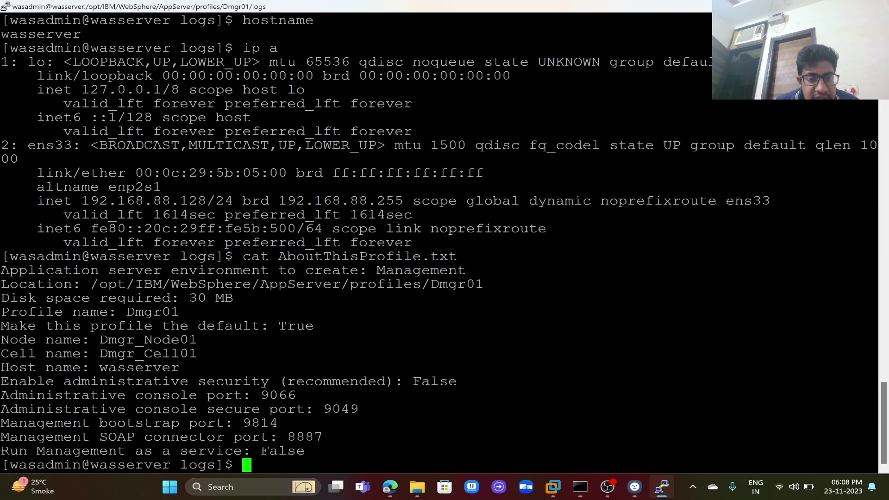
double_click(305, 436)
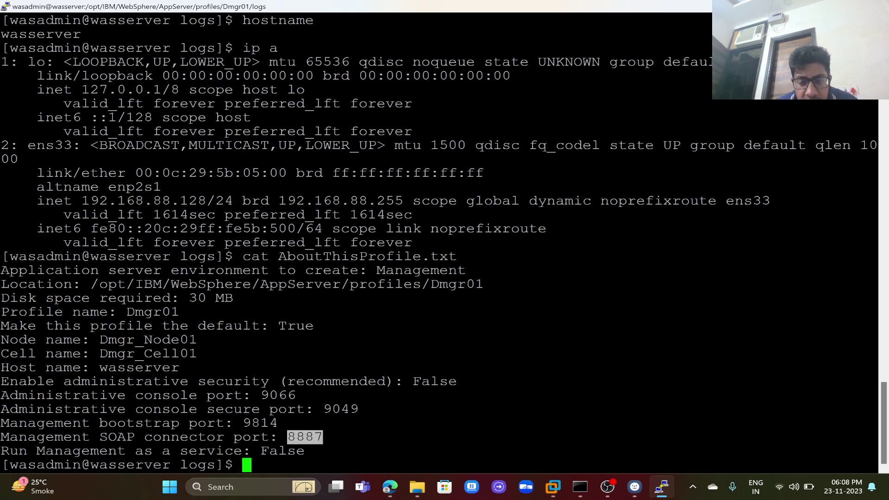
left_click(580, 487)
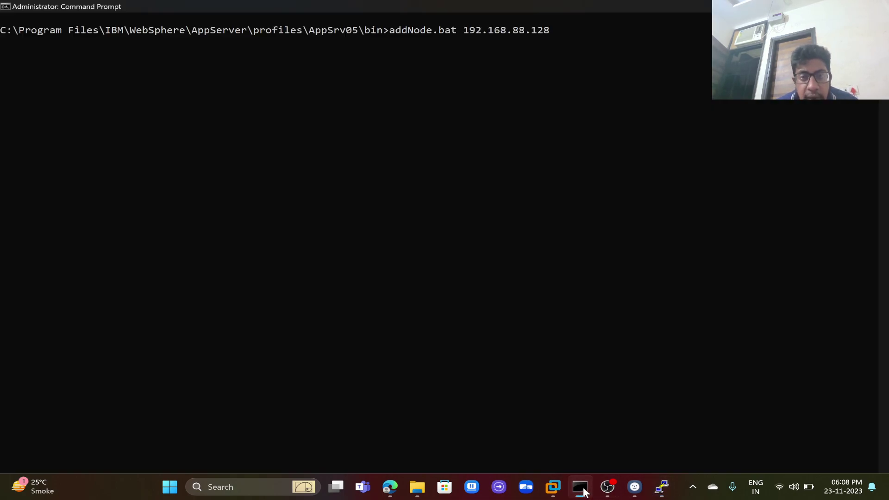
Complete the addNode.bat command with SOAP connector port 8887 and run it to federate the AppSrv05 node
type("8887")
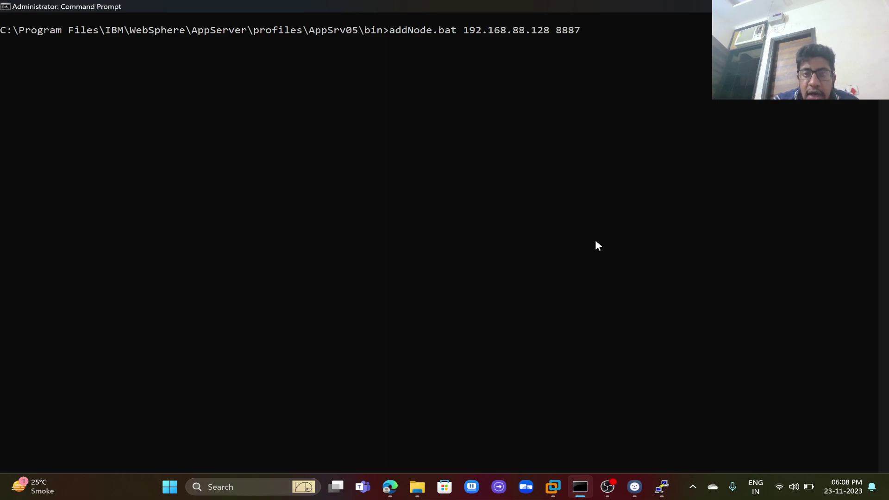
key("Return")
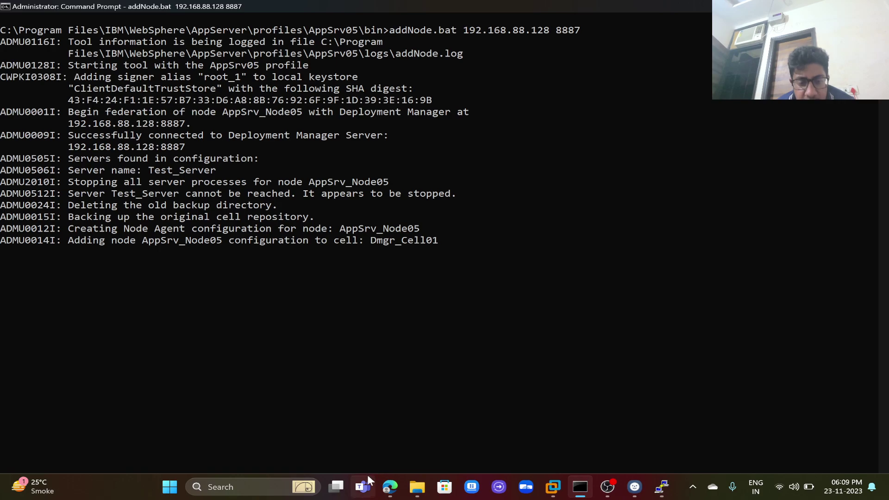
Open the Windows Os to Linux Os Federation Steps document from the Desktop folder and return to the Command Prompt
left_click(417, 487)
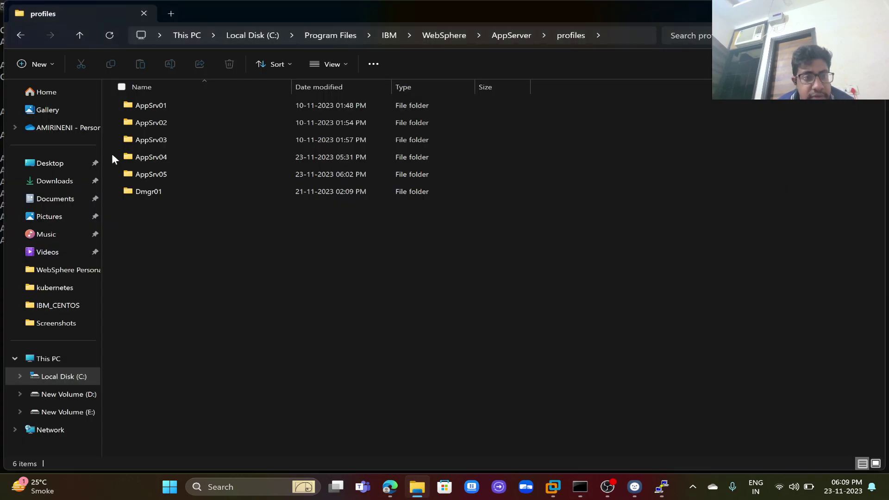
left_click(57, 164)
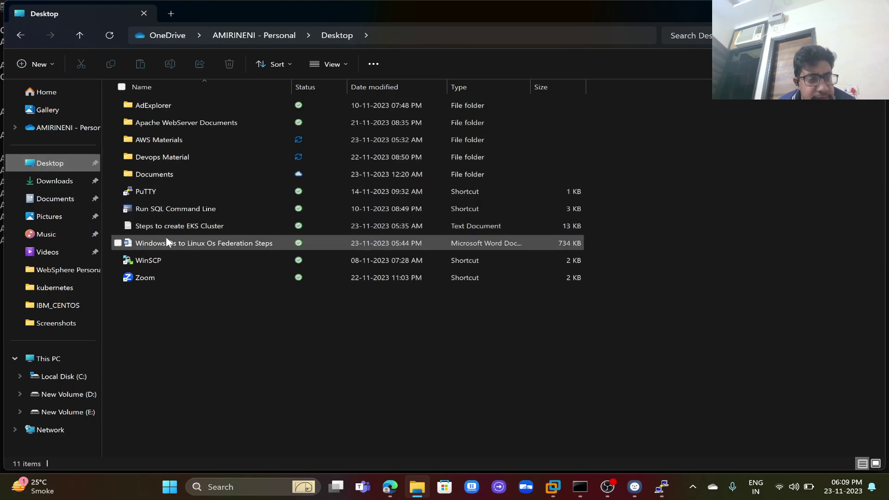
double_click(163, 246)
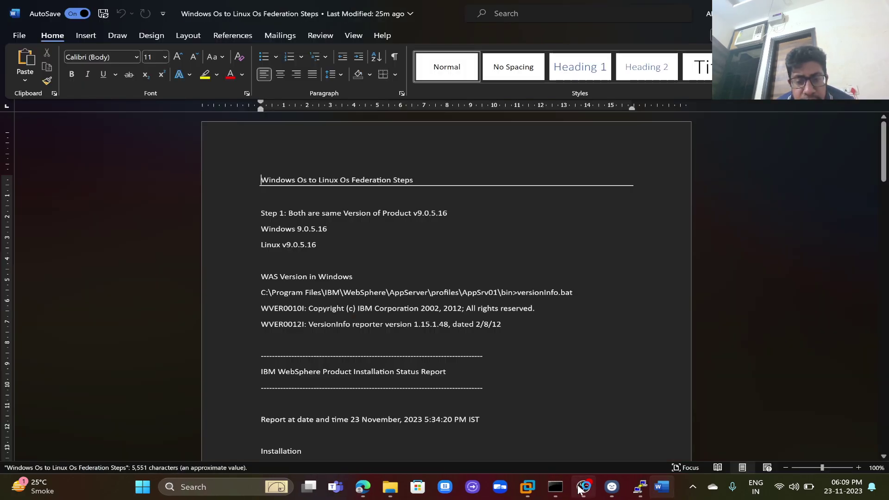
left_click(580, 490)
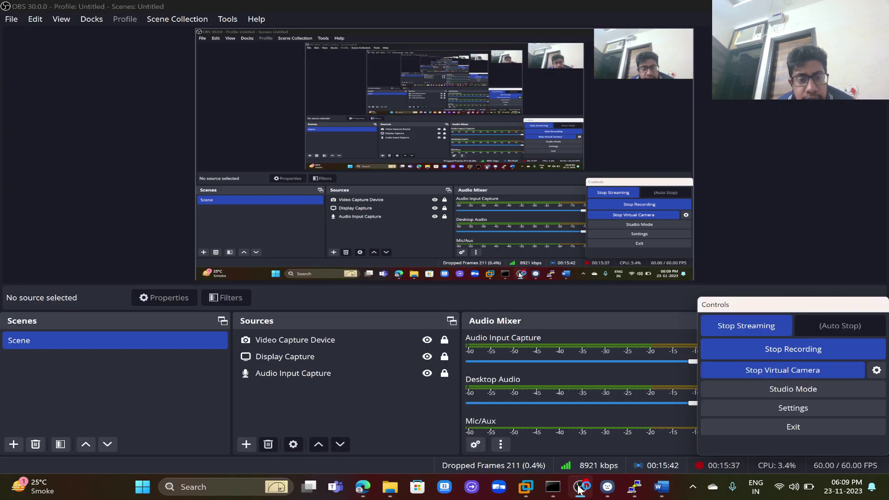
left_click(562, 491)
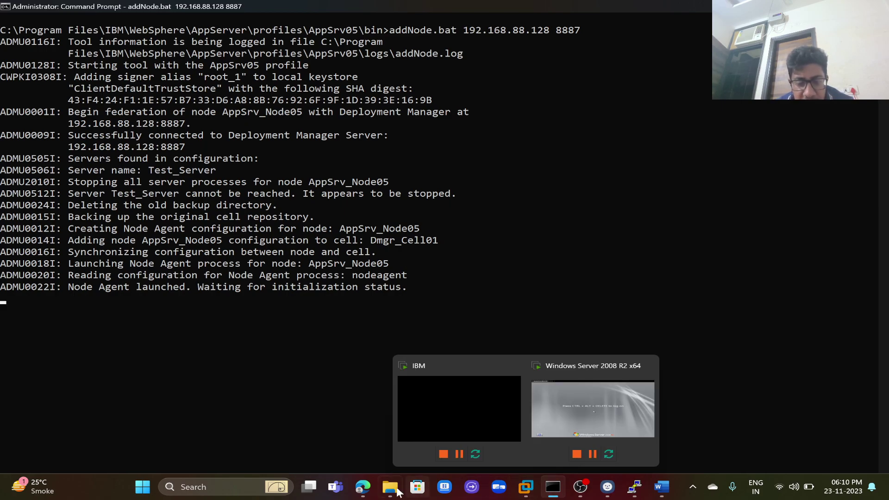
Log in to the WebSphere console on port 9043 with user ID Administrator and the account password
left_click(363, 487)
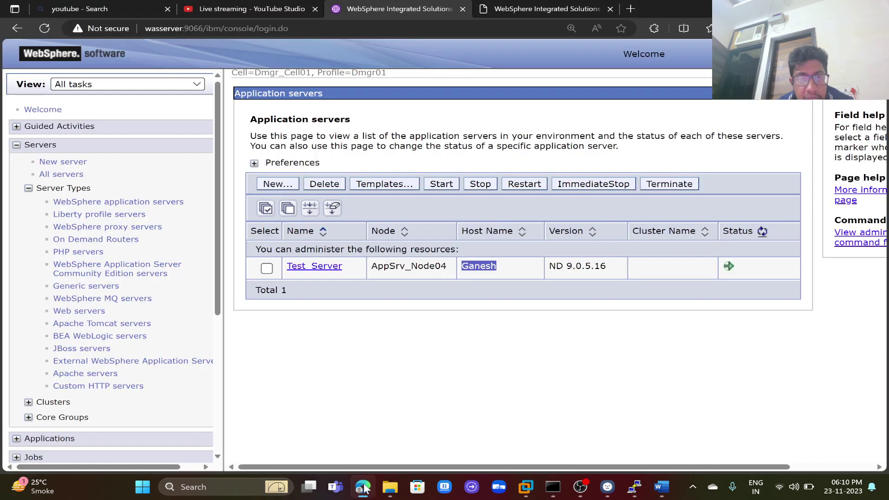
left_click(512, 9)
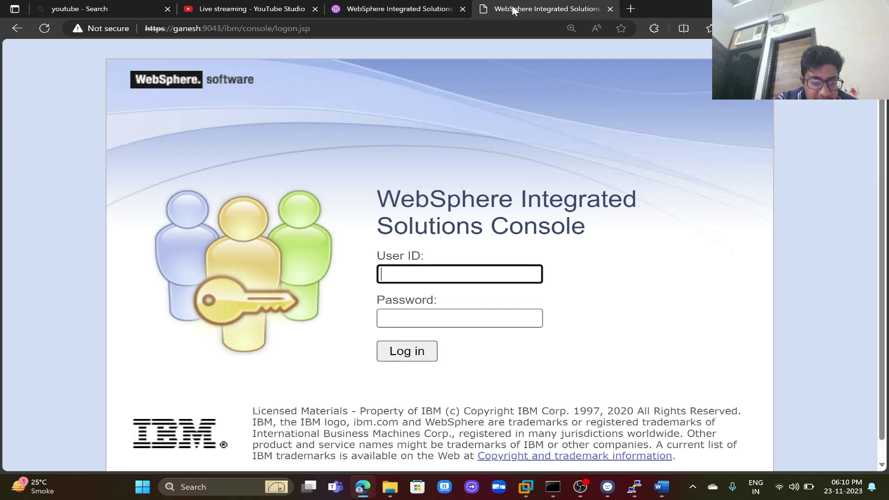
type("Ad")
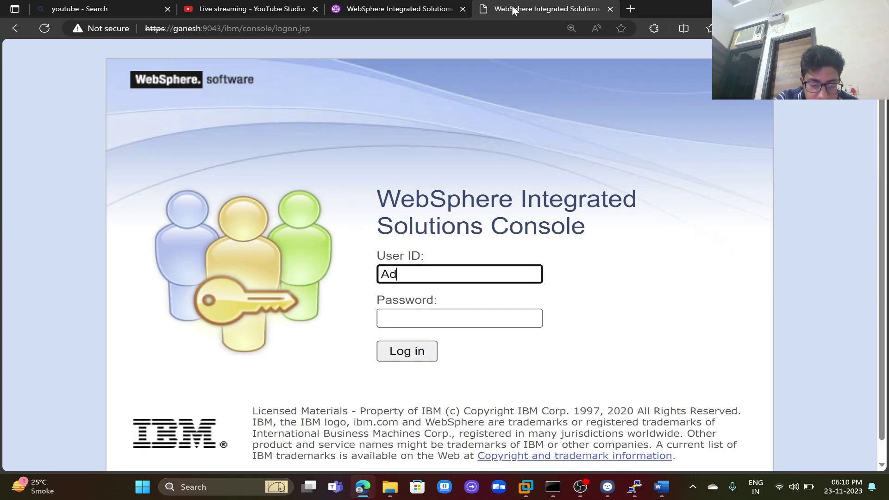
type("ministrator")
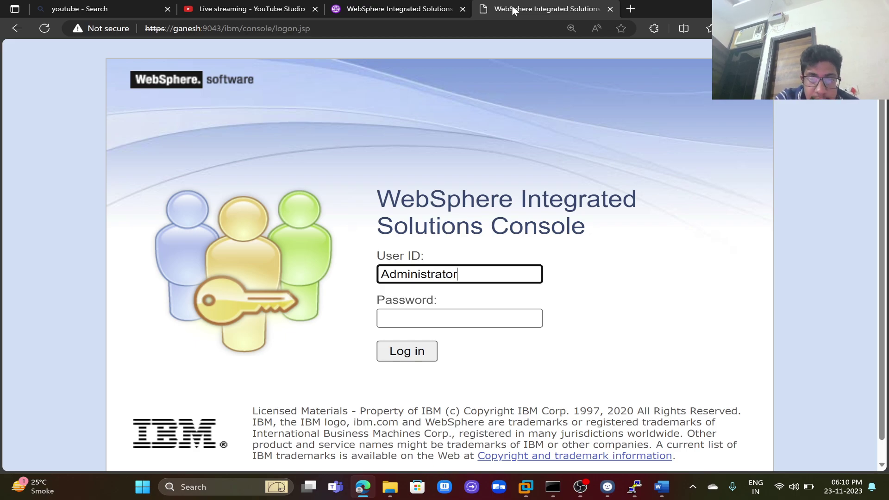
key("Tab")
type("•••••••••")
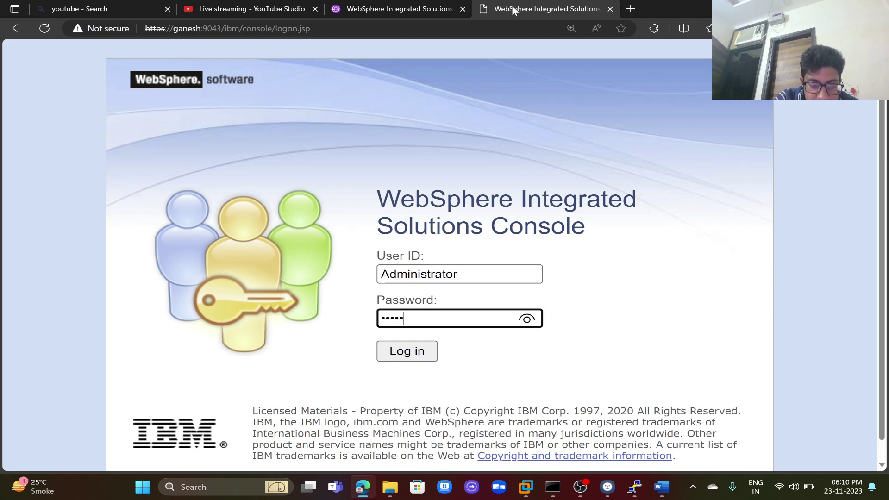
type("•")
key("Return")
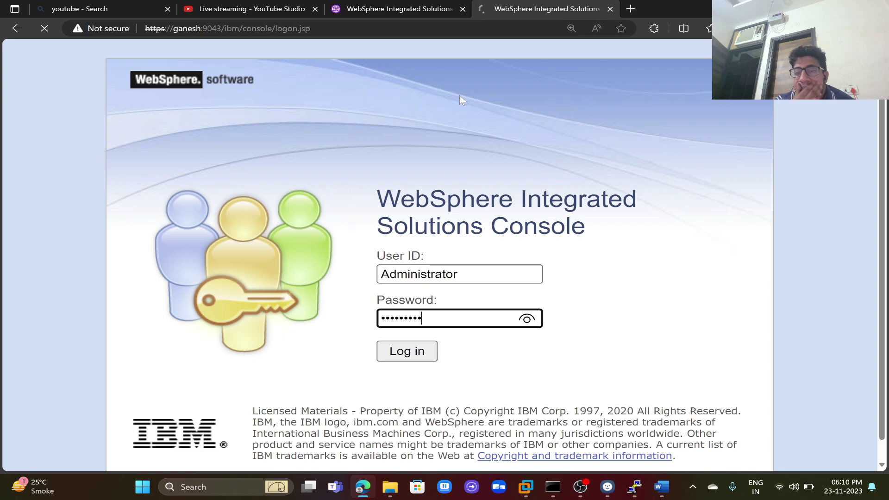
Refresh the status of the application servers list in the Dmgr01 console at wasserver:9066
left_click(415, 13)
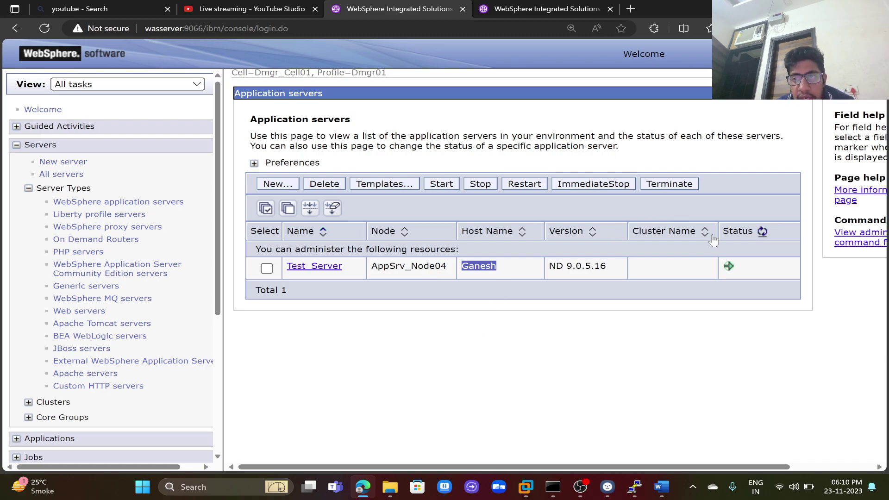
left_click(762, 232)
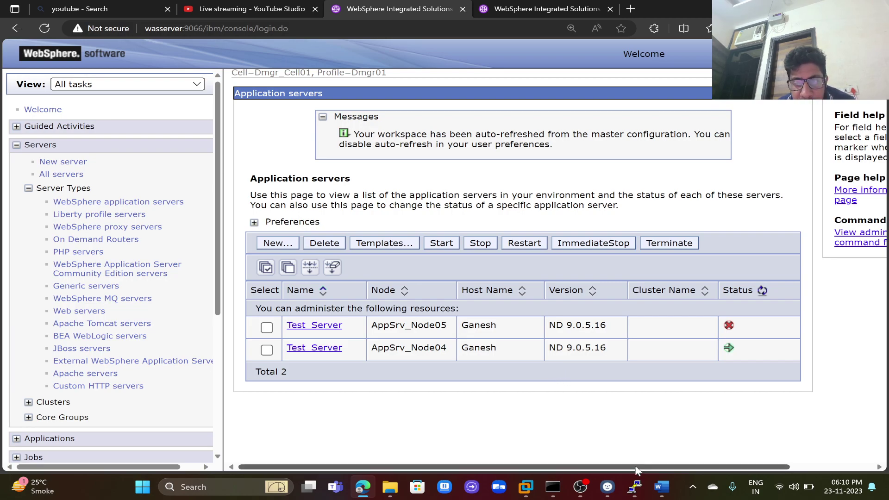
Review the addNode.bat output in the Command Prompt through to its final federation message
left_click(633, 487)
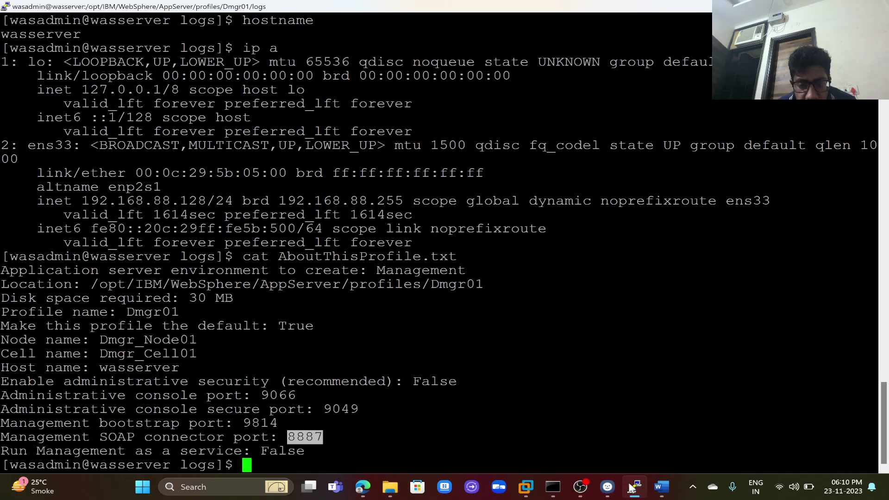
left_click(554, 487)
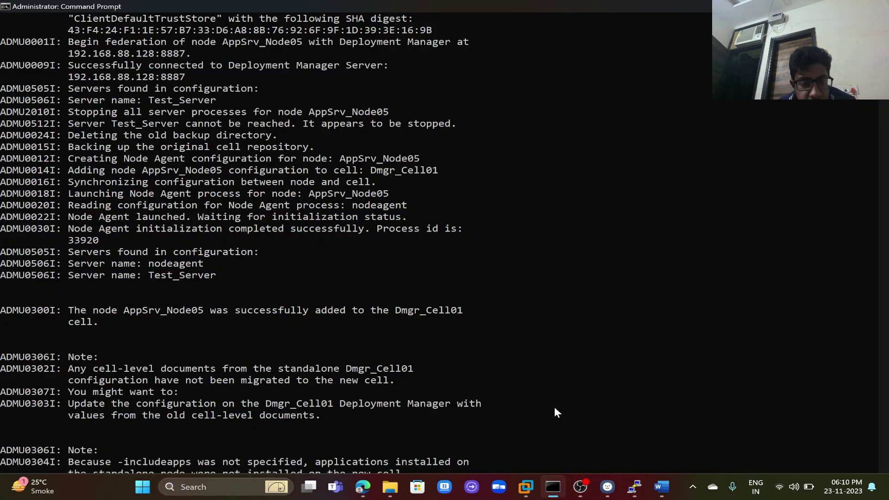
scroll(554, 407, "down", 3, "ctrl")
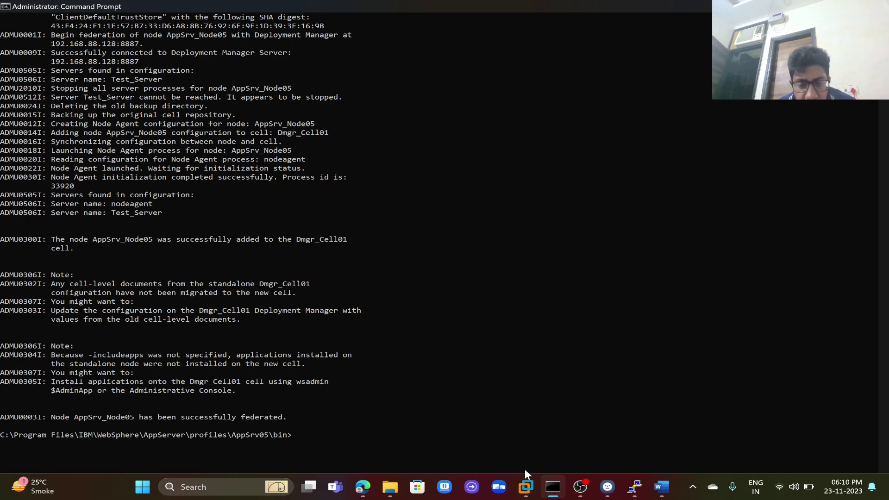
Start Test_Server on node AppSrv_Node05 from the Dmgr01 console's application servers list in the browser
left_click(363, 487)
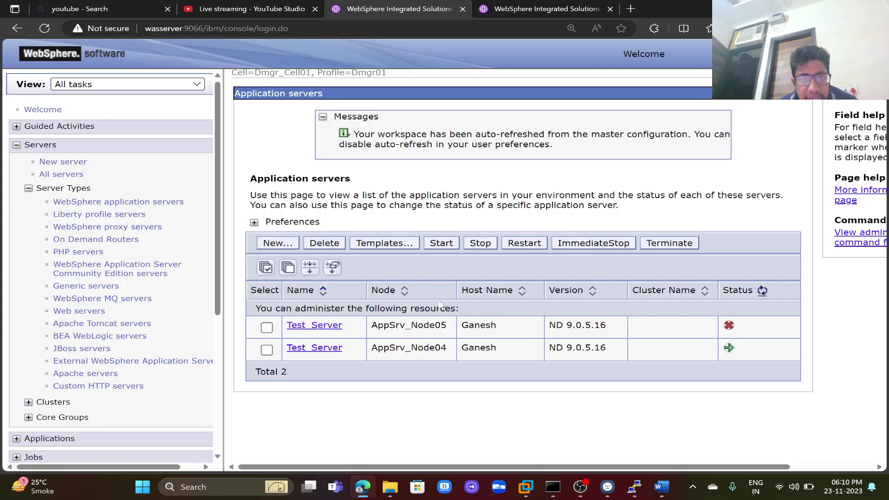
left_click(267, 329)
left_click(442, 245)
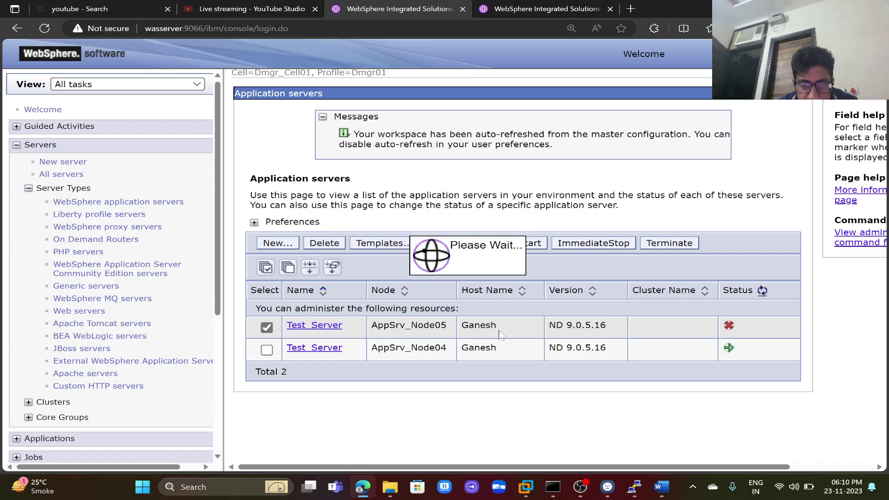
Select the Linux machine's host name wasserver in the PuTTY terminal and return to the Dmgr01 console in the browser
left_click(635, 487)
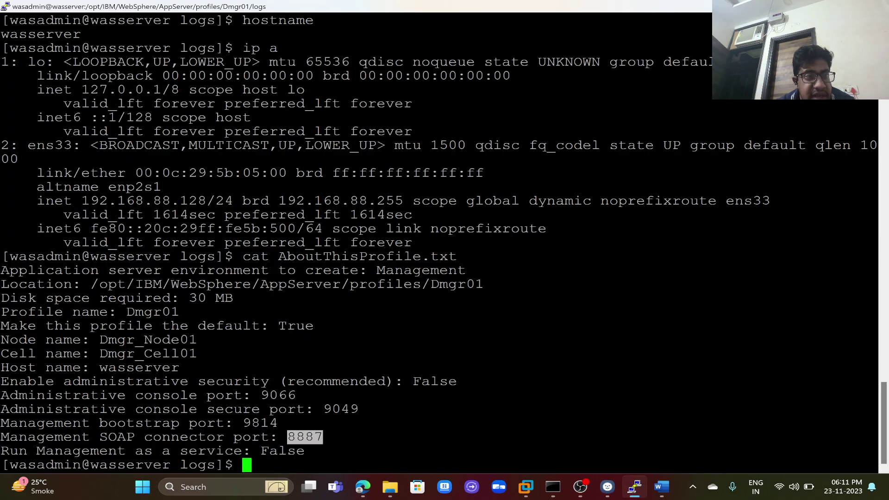
double_click(41, 34)
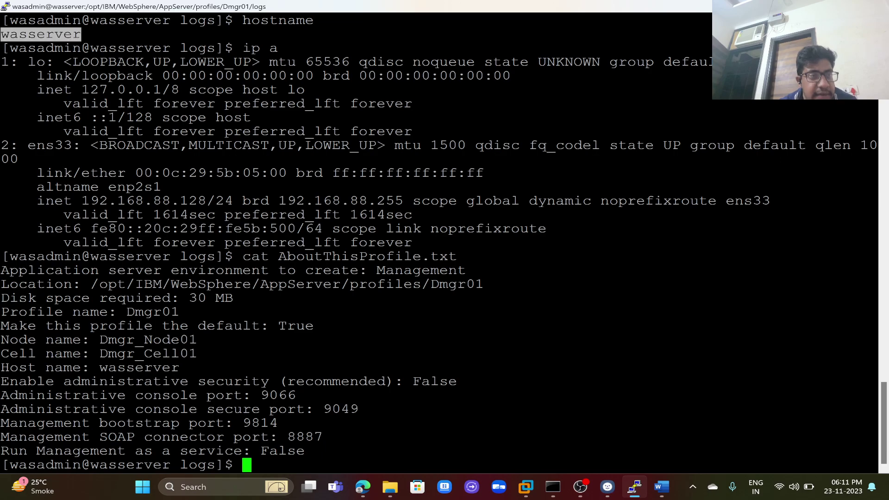
left_click(362, 487)
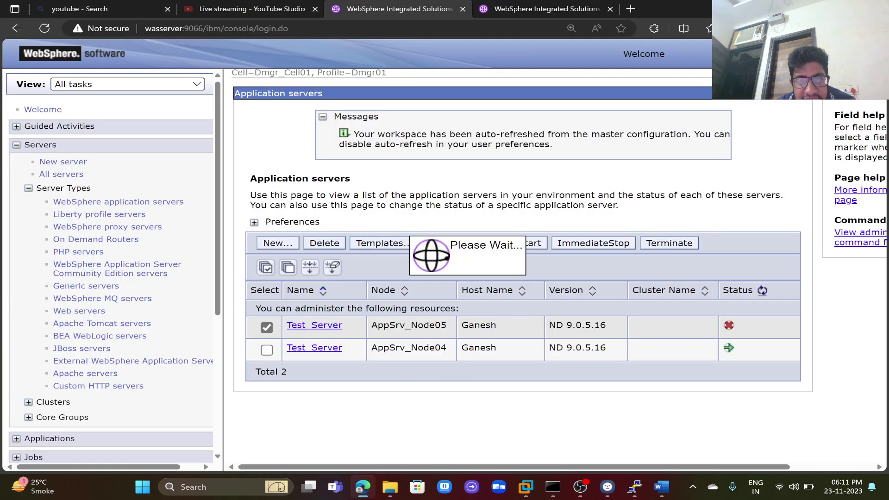
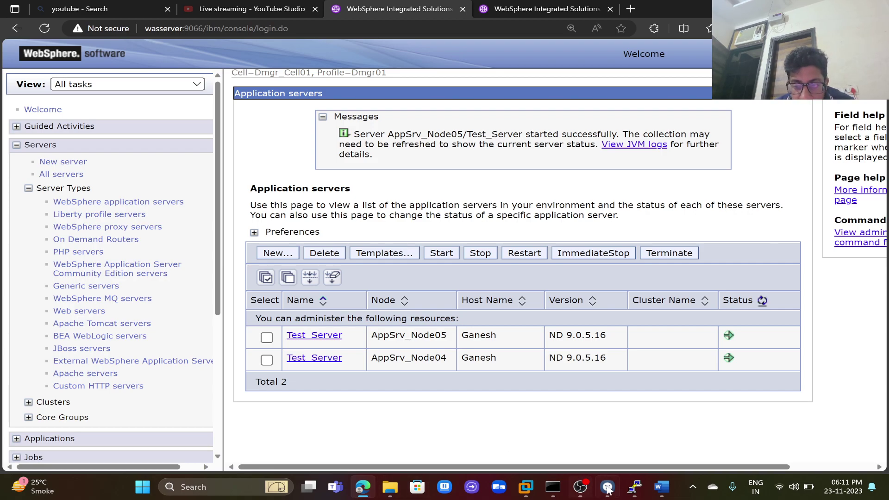
Change to the /WEBSPHERE/IBM/WebSphere/AppServer/bin directory in the Linux terminal
left_click(631, 490)
type("cd /")
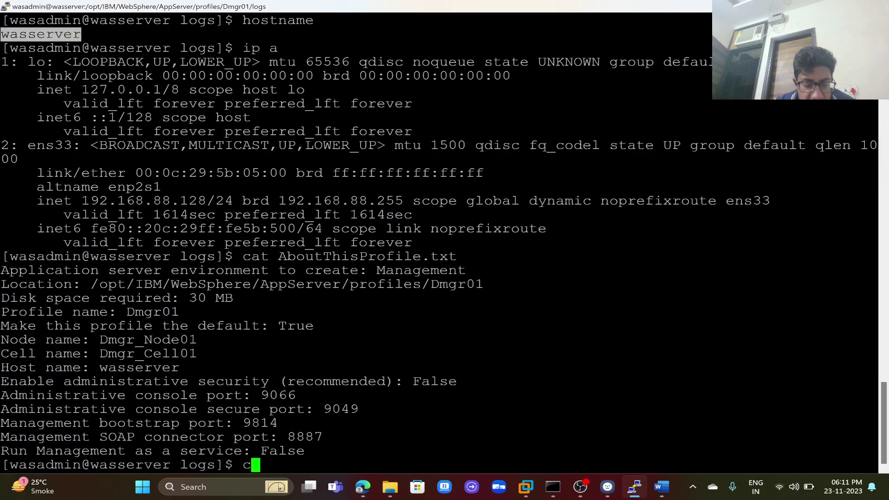
type("WEBSPHERE/")
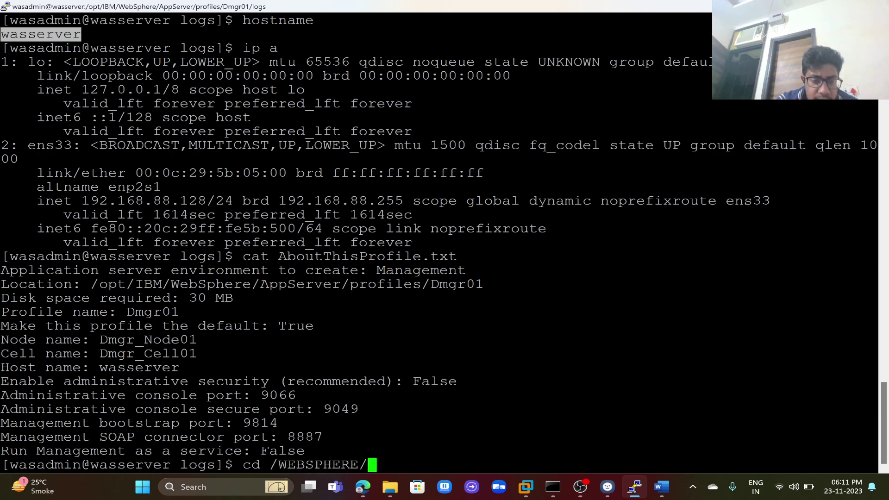
type("IBM/W")
key("Tab")
type("A")
key("Tab")
type("bin")
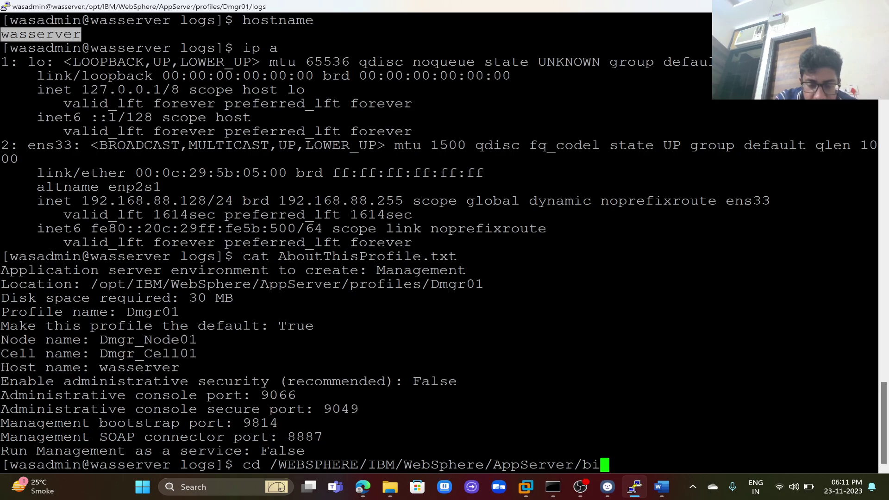
key("Return")
Run the versionInfo script from the current bin directory and select the Network Deployment product's version number
type("./vers")
key("Tab")
key("Return")
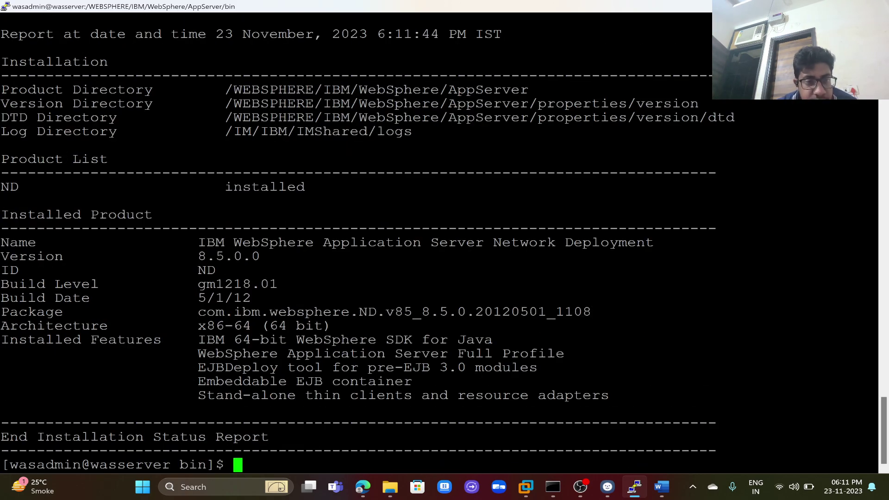
double_click(229, 256)
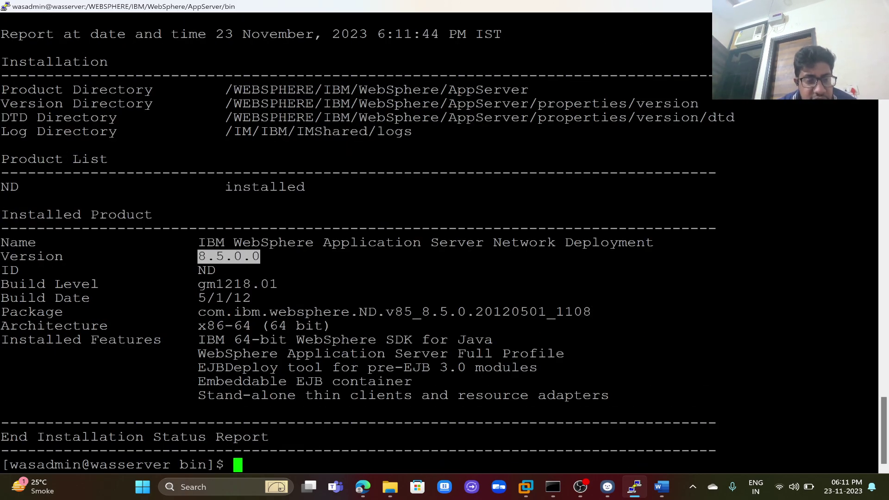
Print the current working directory with pwd and select the returned path
type("pwd")
key("Return")
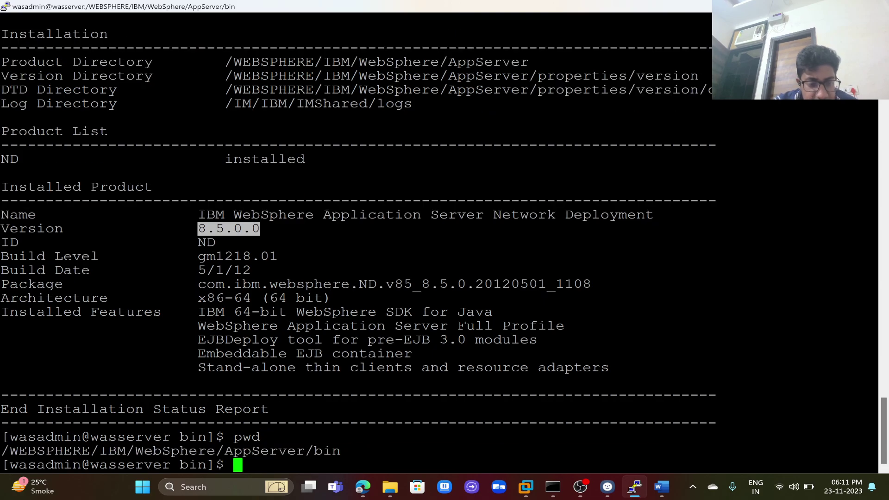
double_click(170, 450)
Change to the /opt/IBM/WebSphere/AppServer/bin directory in the Linux terminal
type("cd /op")
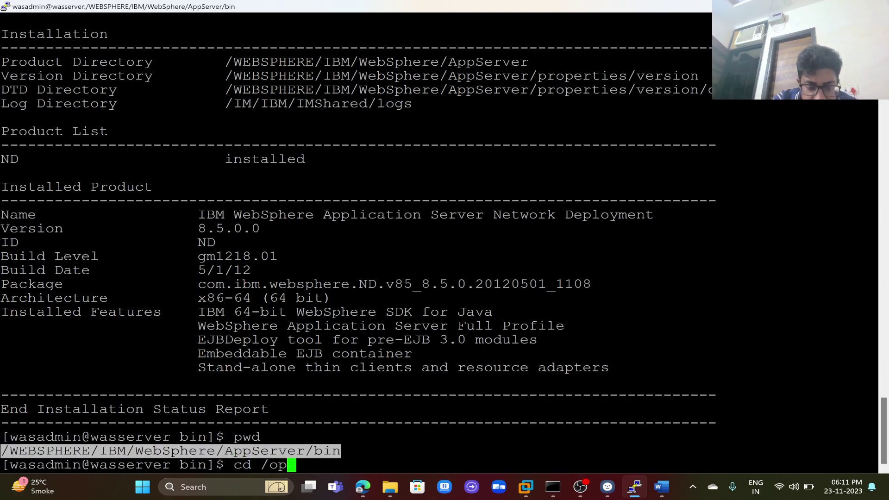
type("t/IBM/W")
key("Tab")
type("A")
key("Tab")
type("bin")
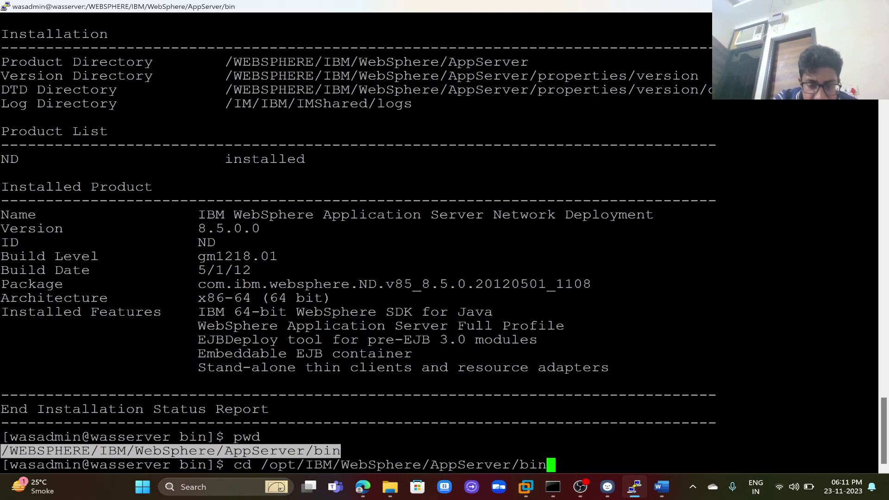
key("Return")
Run the versionInfo script from the /opt/IBM/WebSphere/AppServer/bin directory in the Linux terminal
type("./versi")
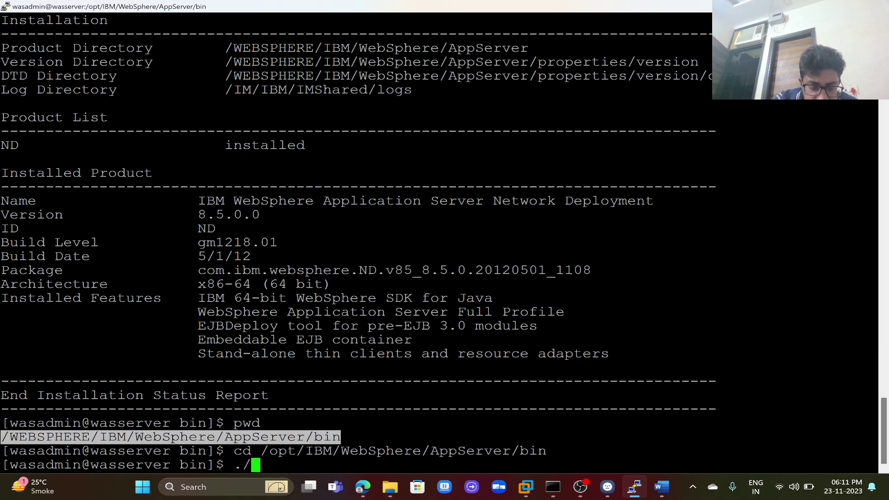
key("Tab")
key("Return")
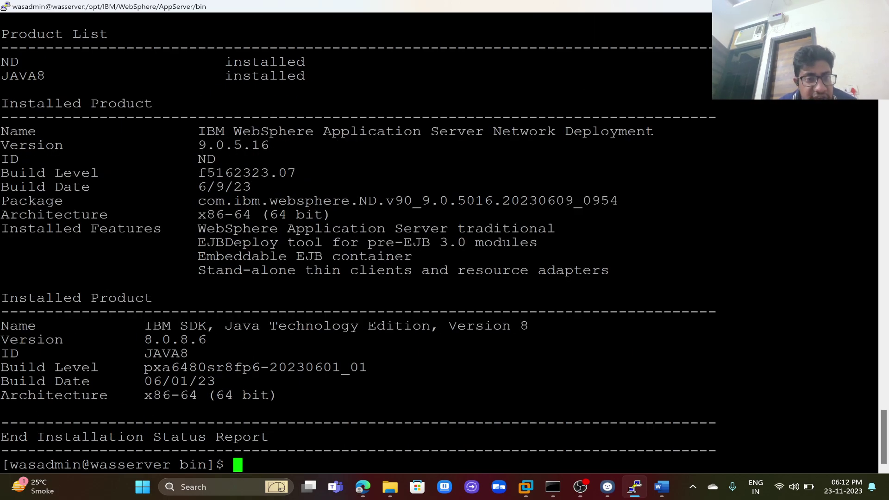
Print the current working directory with pwd and select the returned path in the terminal
type("pwd")
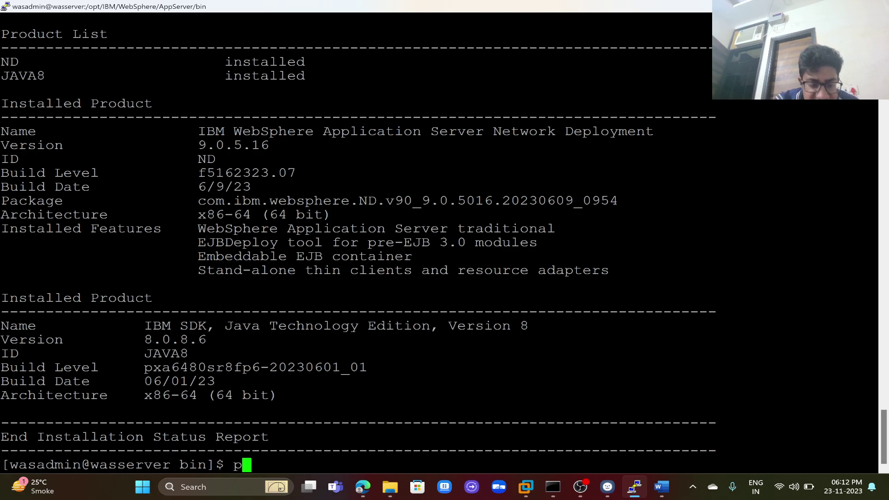
key("Return")
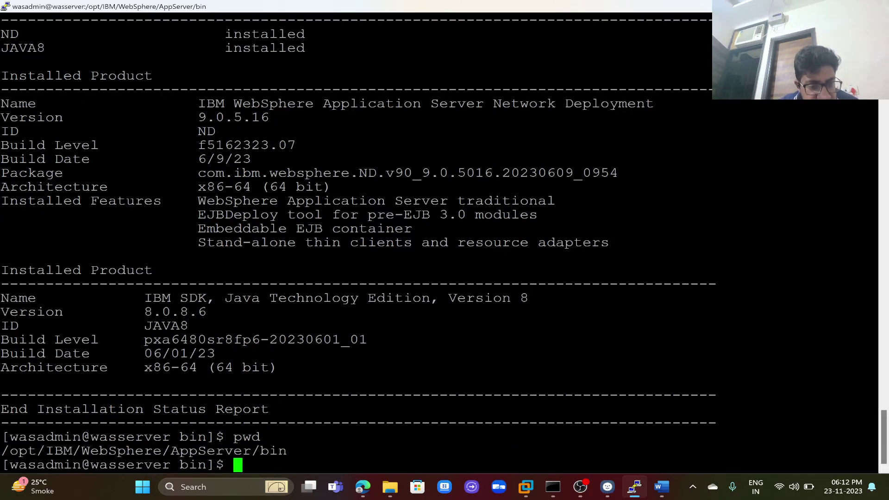
left_click_drag(1, 451, 287, 450)
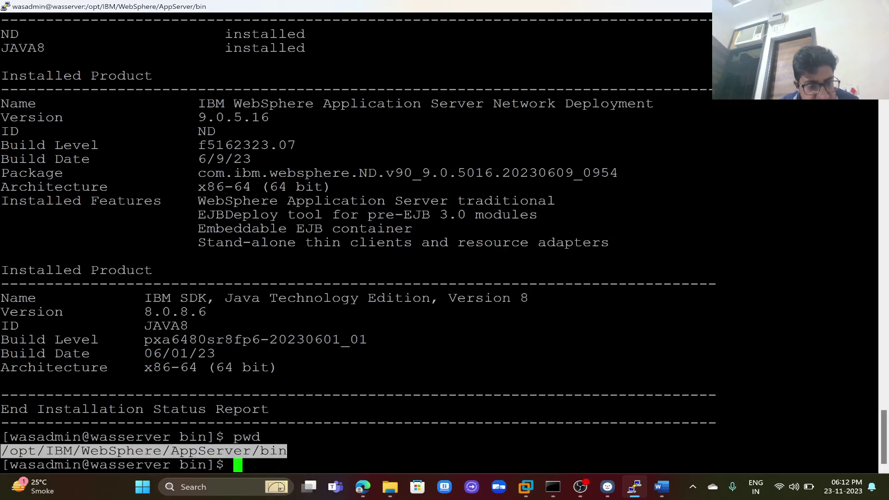
Switch to the Dmgr01 console in the browser and open the WebSphere application server clusters page
left_click(363, 487)
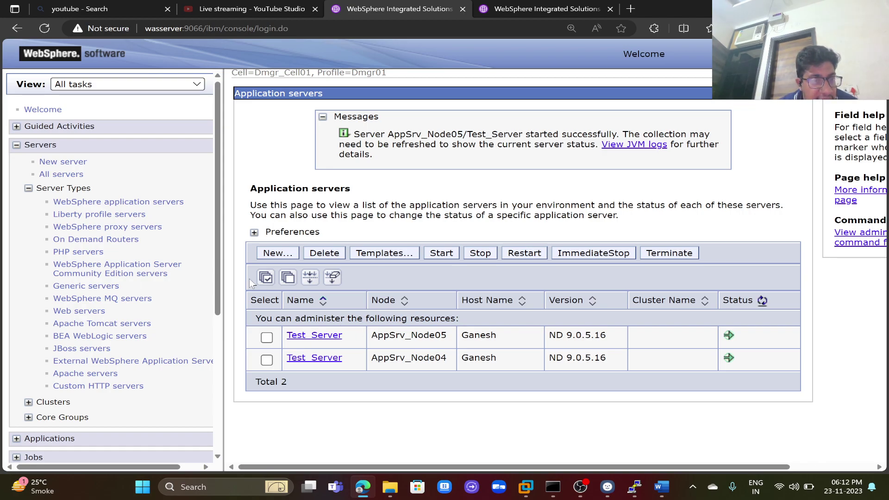
scroll(220, 317, "down", 1)
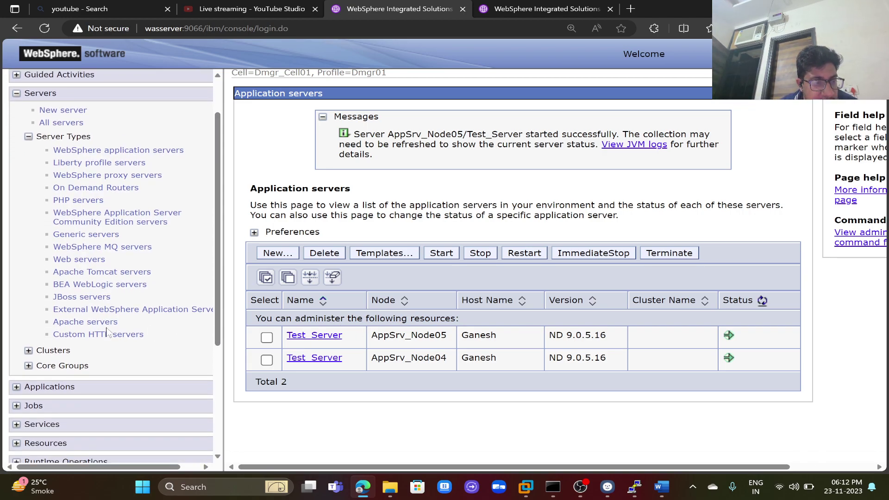
left_click(55, 352)
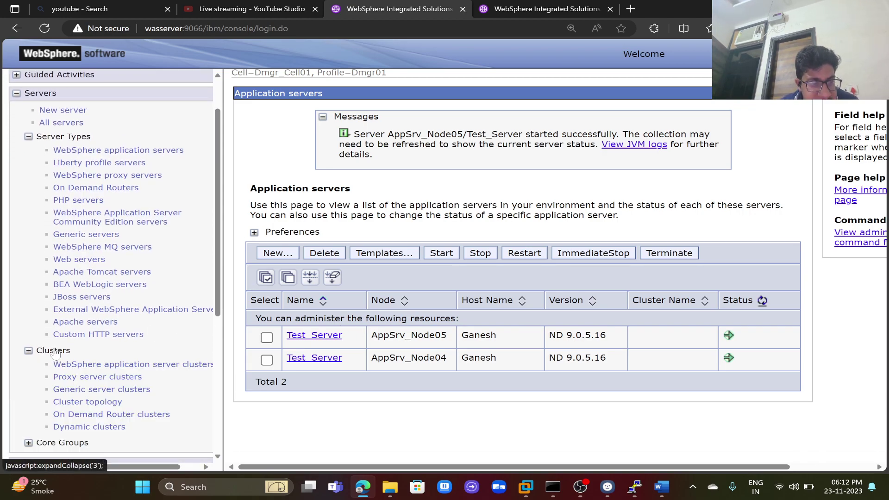
left_click(81, 366)
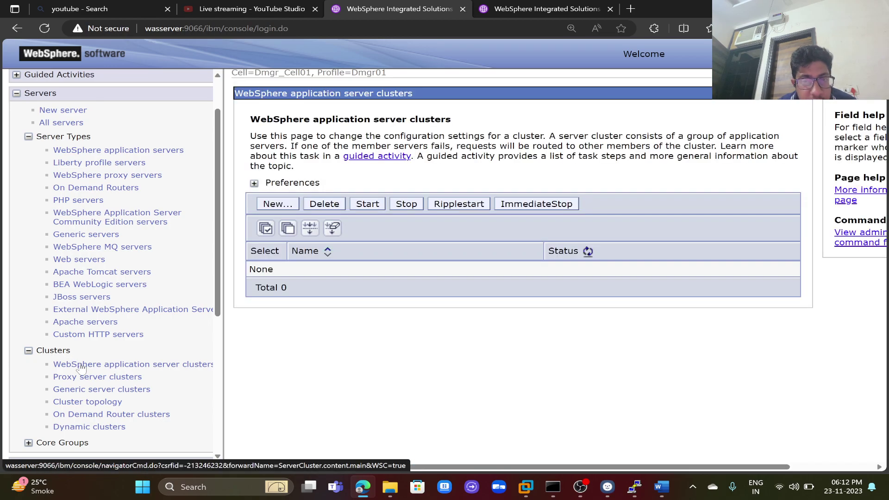
Start creating a new cluster named Test_Windows with Prefer local enabled and proceed to the first cluster member
left_click(273, 205)
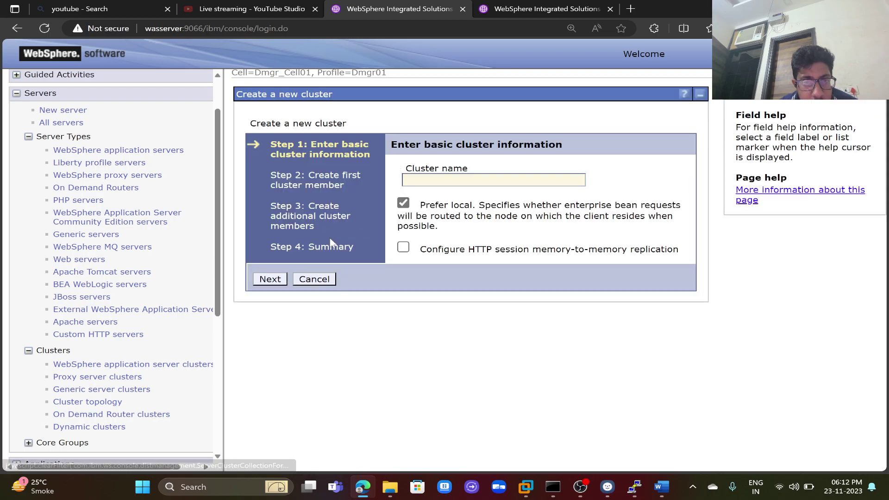
left_click(404, 179)
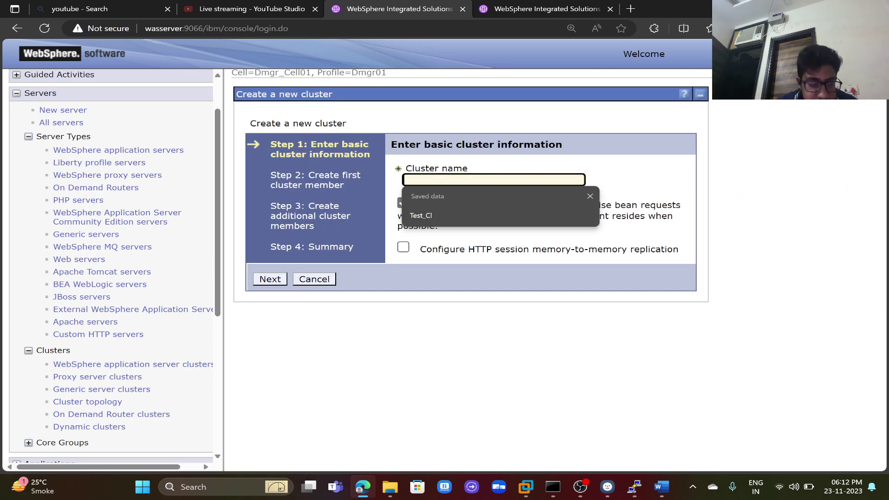
type("T")
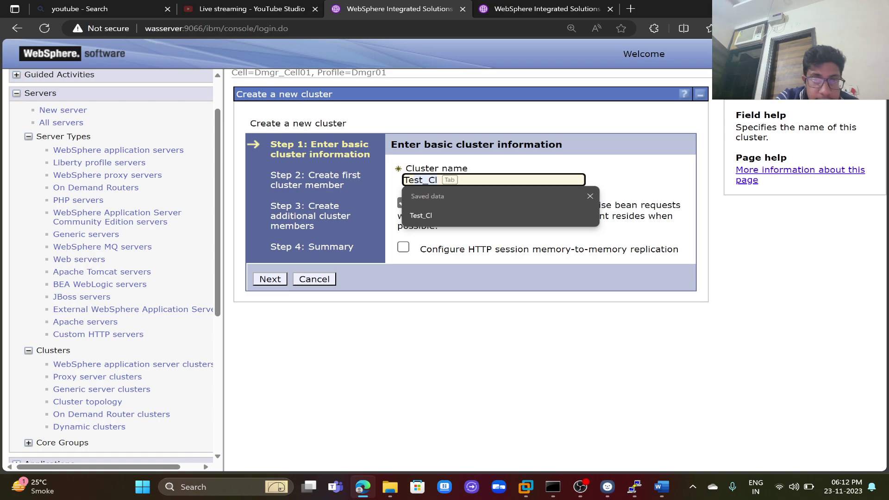
type("est_Windows")
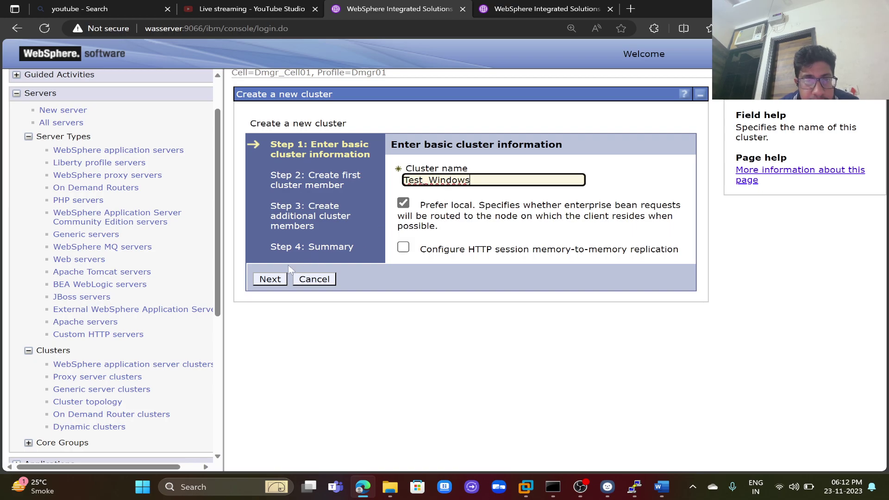
left_click(266, 281)
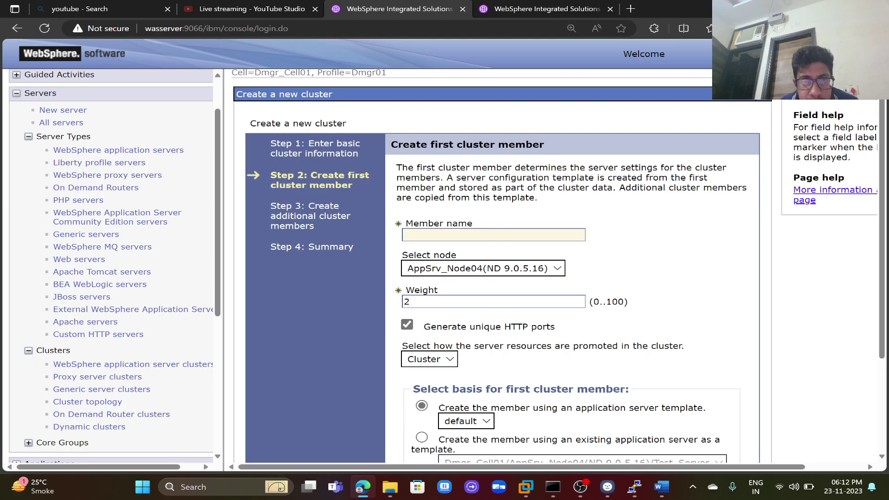
Define first member Test_Windows01 on AppSrv_Node04, using the existing AppSrv_Node04 Test_Server as its template, and proceed to additional members
left_click(493, 235)
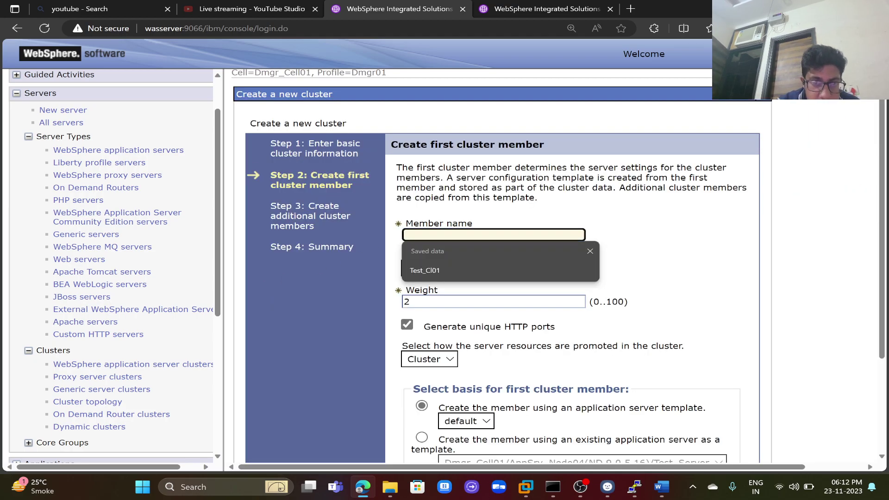
type("Test_Wind")
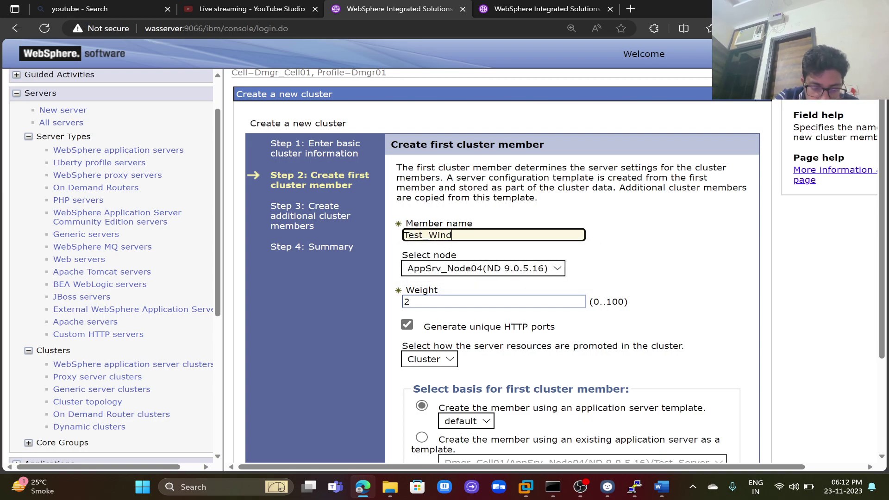
type("ows01")
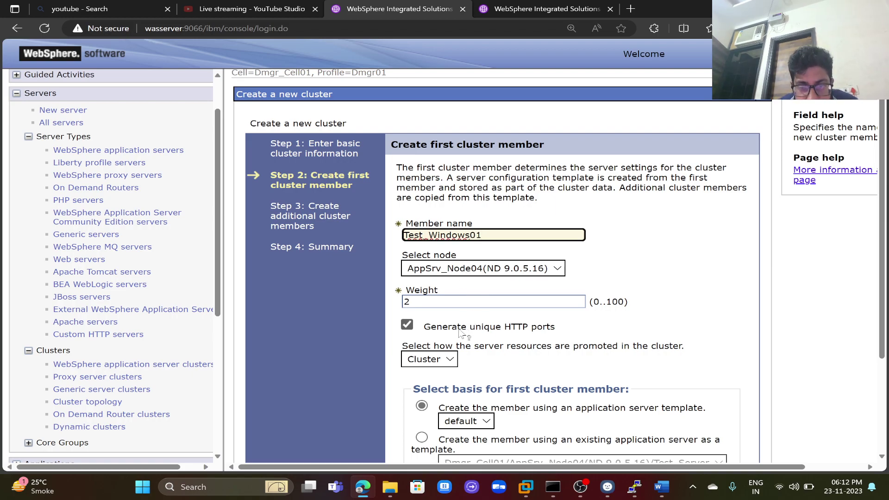
left_click(638, 328)
scroll(638, 328, "down", 3)
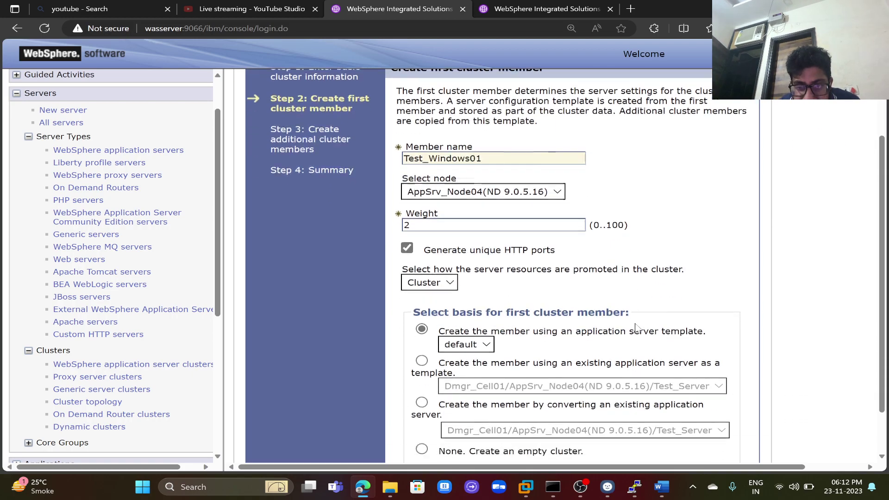
left_click(422, 308)
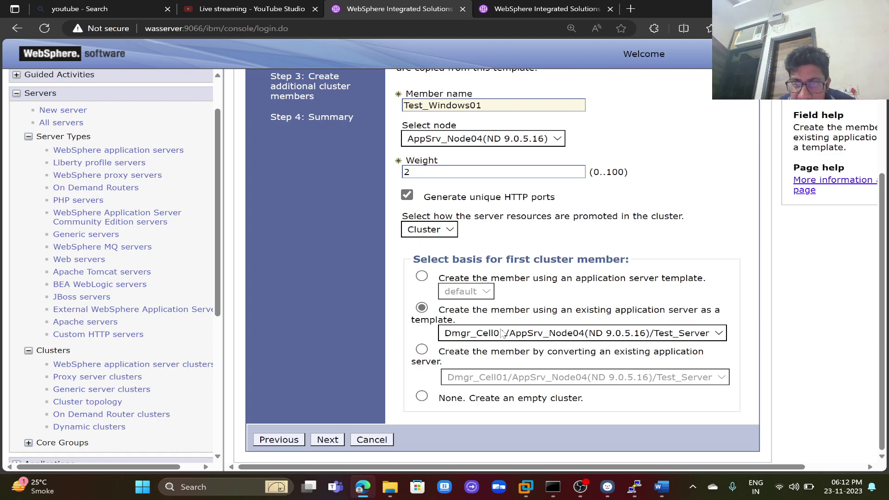
left_click(328, 440)
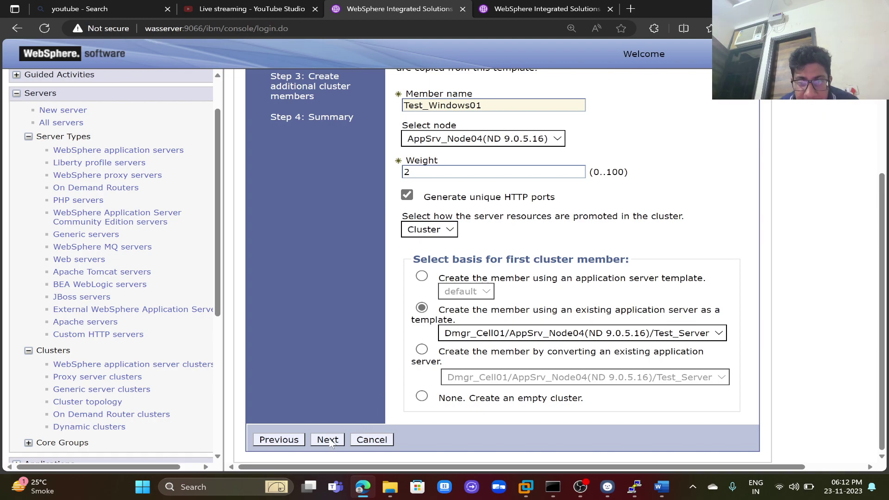
Add a second cluster member named Test_Windows02 on node AppSrv_Node05 with weight 2 and unique HTTP ports
left_click(497, 239)
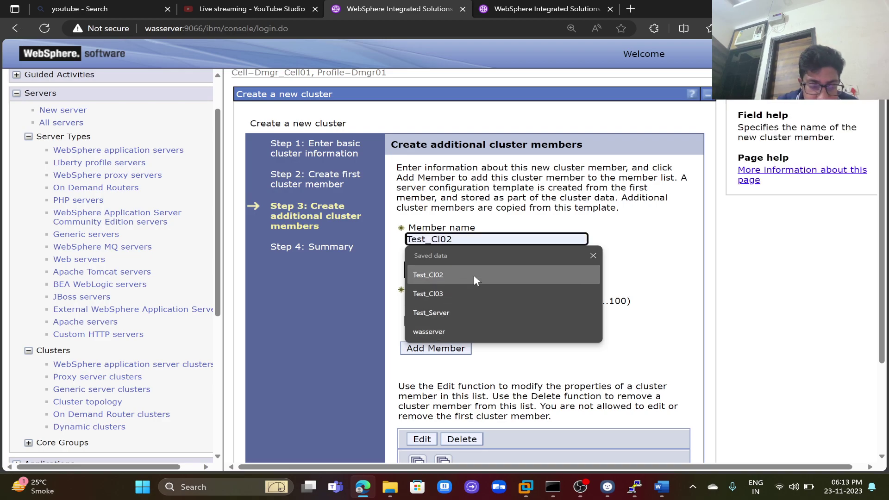
type("Test_Windows02")
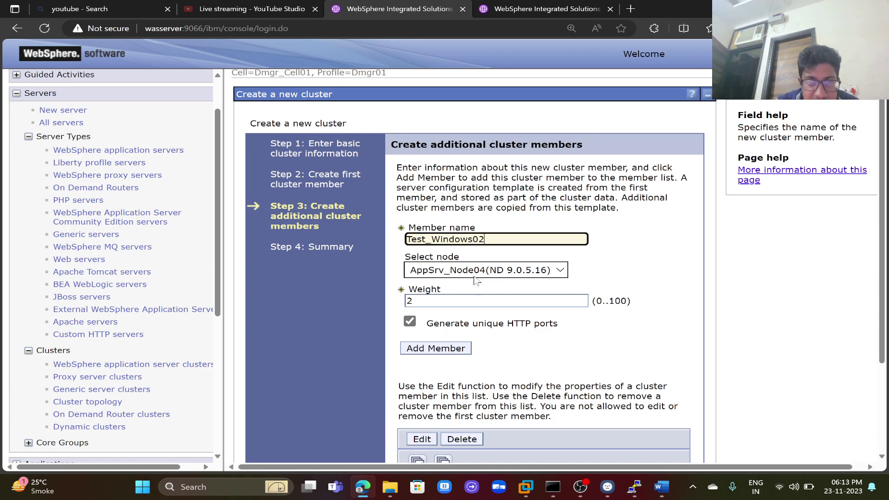
left_click(497, 272)
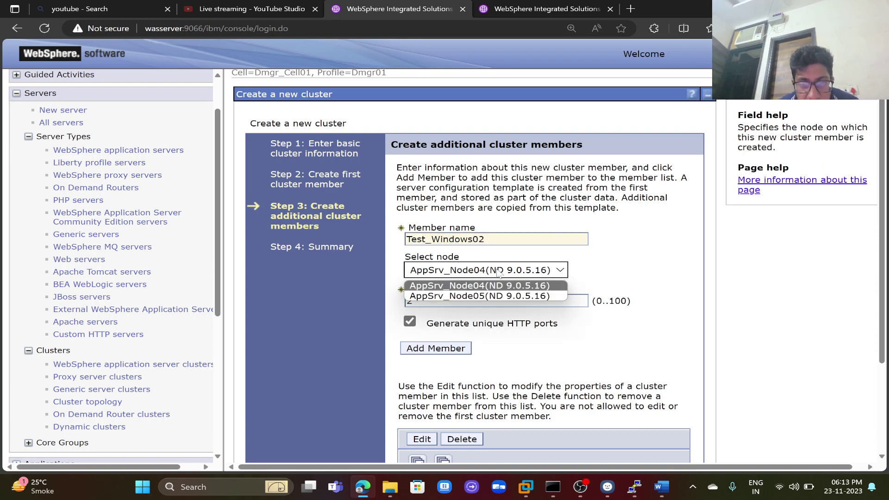
left_click(495, 297)
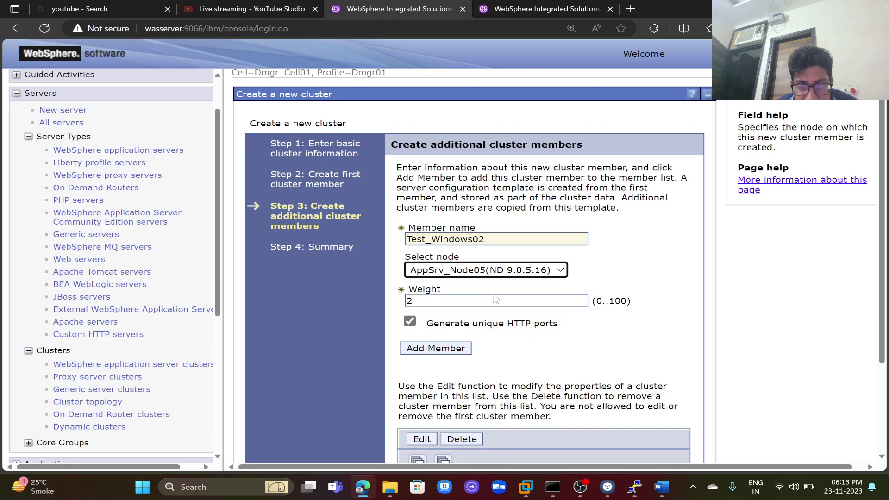
left_click(458, 350)
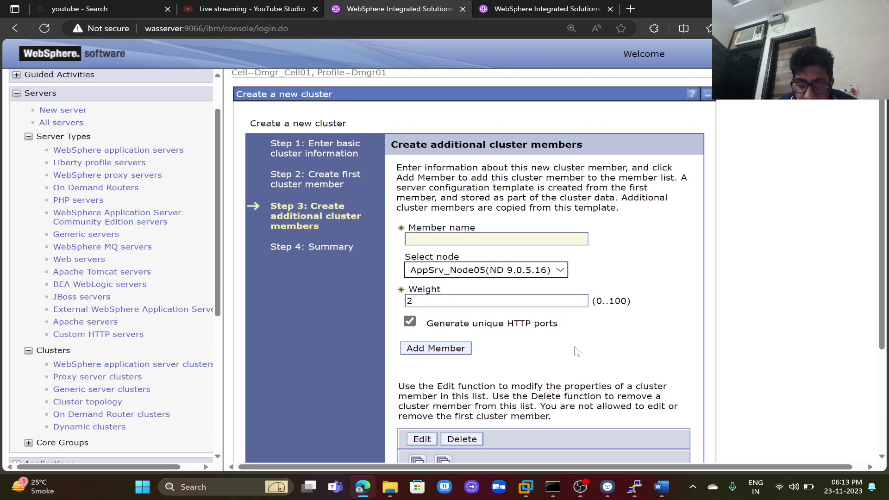
scroll(353, 456, "down", 2)
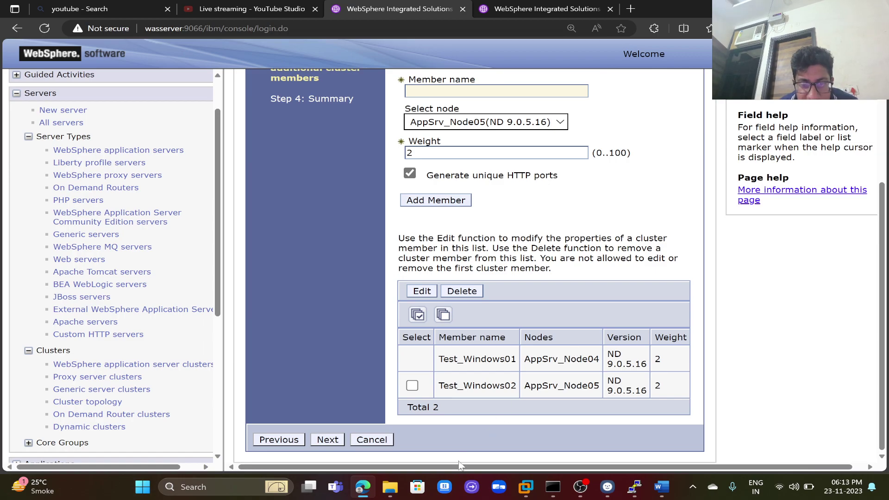
Proceed to the cluster summary, review its settings and finish creating the Test_Windows cluster
left_click(337, 443)
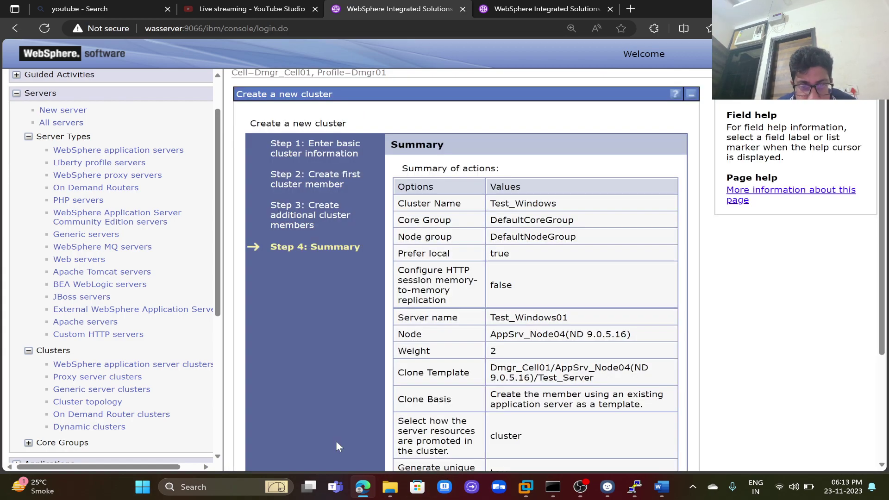
scroll(463, 269, "down", 3)
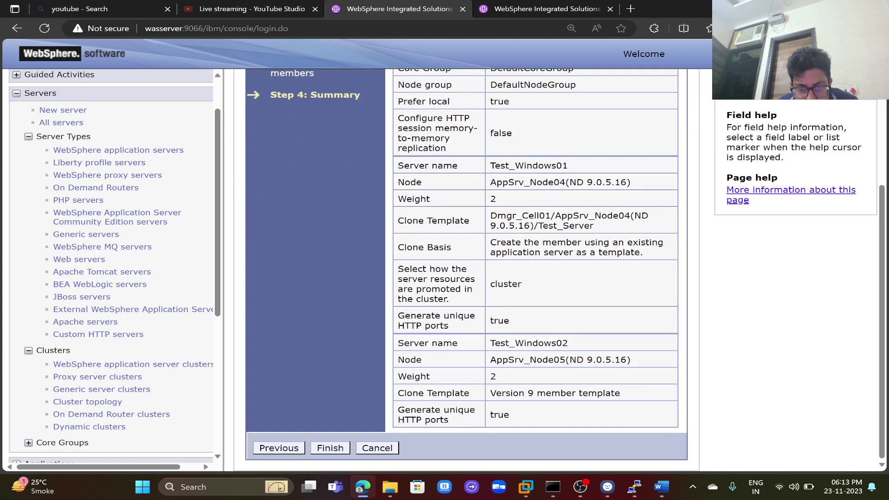
left_click(329, 448)
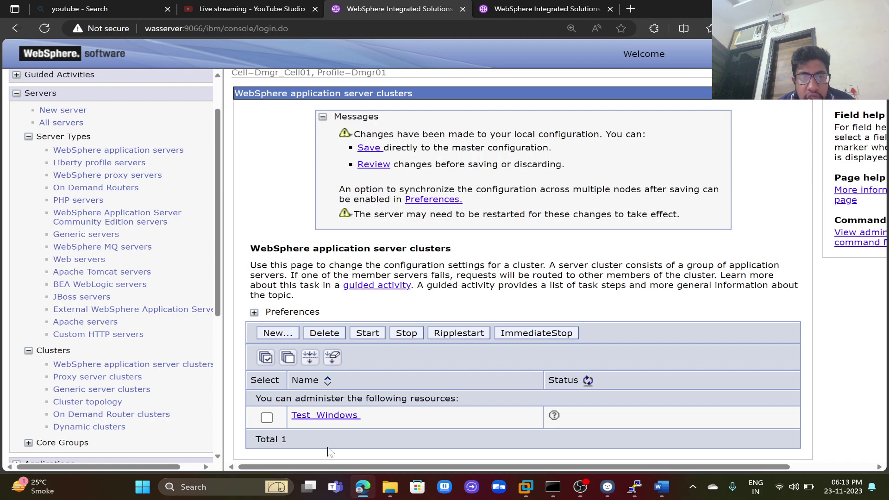
Save the cluster changes to the master configuration with node synchronization enabled and check the synchronization status
left_click(374, 165)
left_click(254, 219)
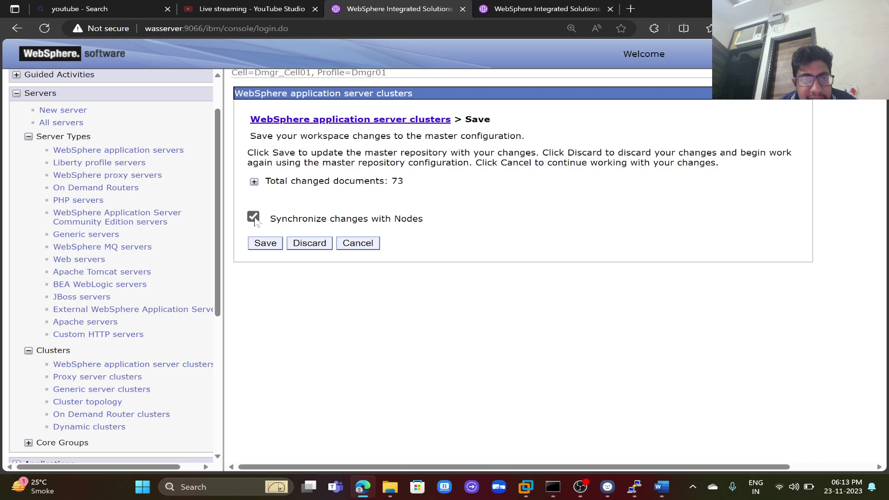
left_click(265, 244)
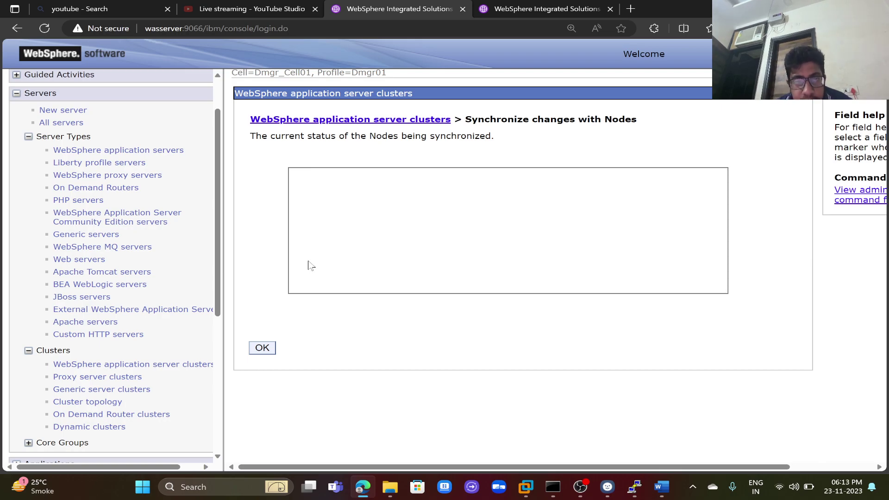
left_click(557, 8)
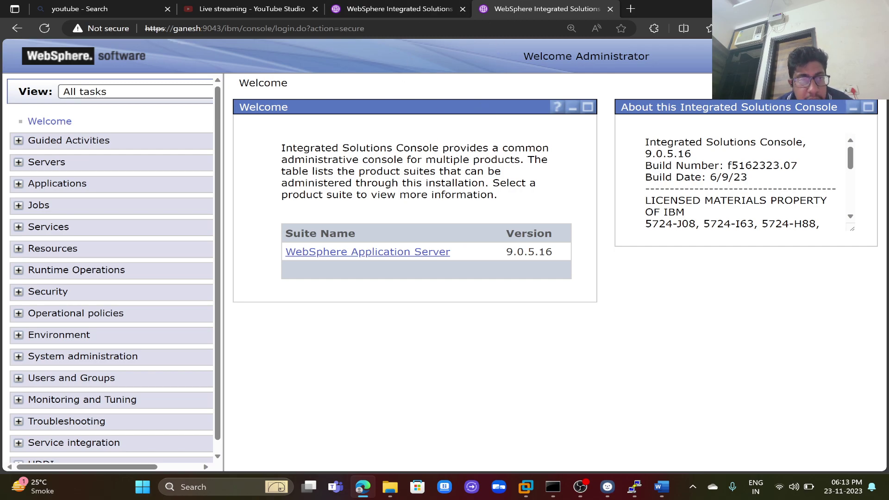
left_click(405, 7)
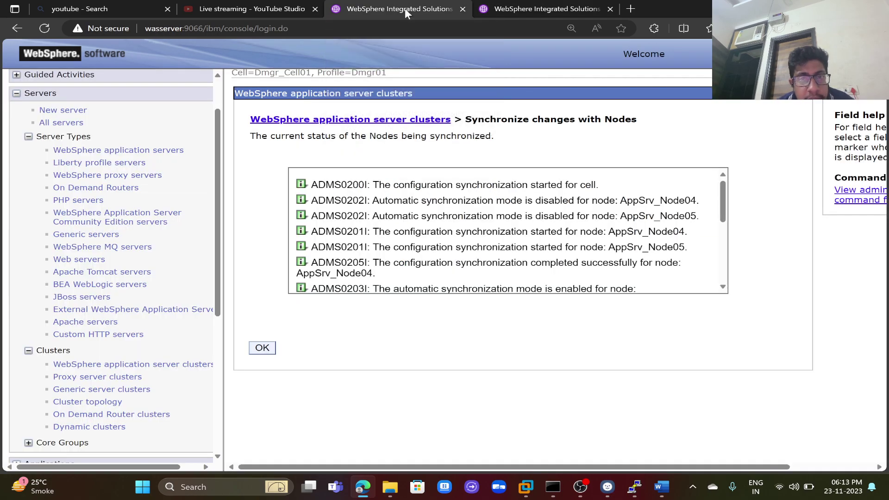
Switch to the Windows deployment manager's console and list its WebSphere application servers
left_click(520, 10)
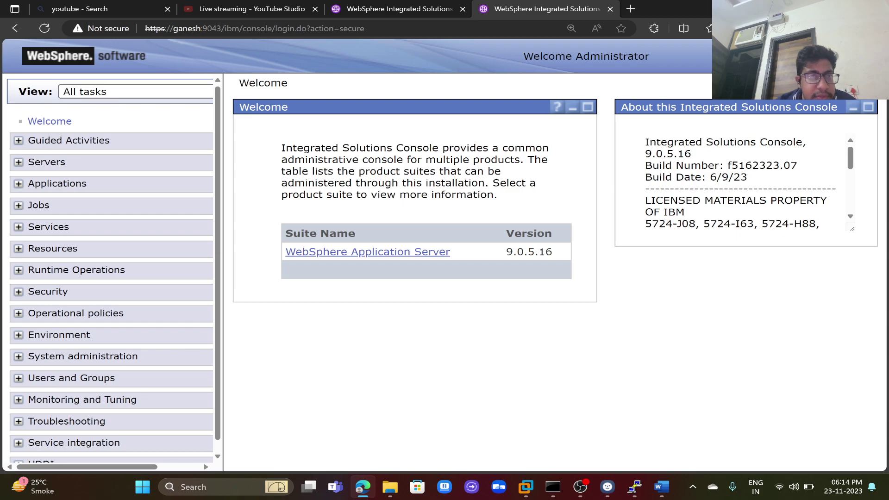
left_click(54, 165)
left_click(68, 215)
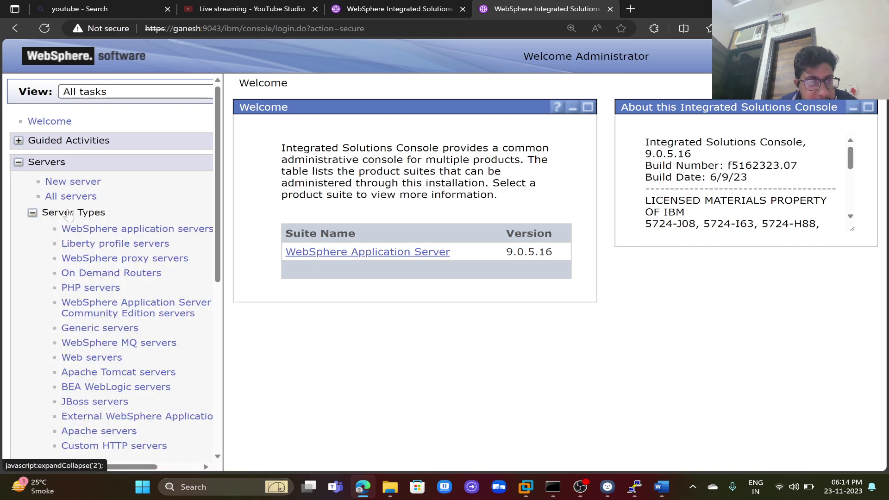
left_click(87, 230)
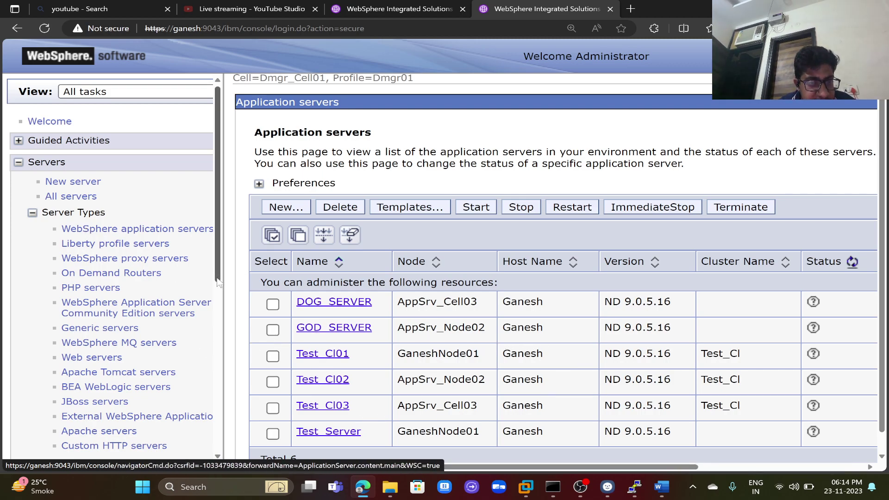
Stop the deployment manager (dmgr) from the Windows console's system administration settings and close that console
left_click_drag(218, 282, 197, 444)
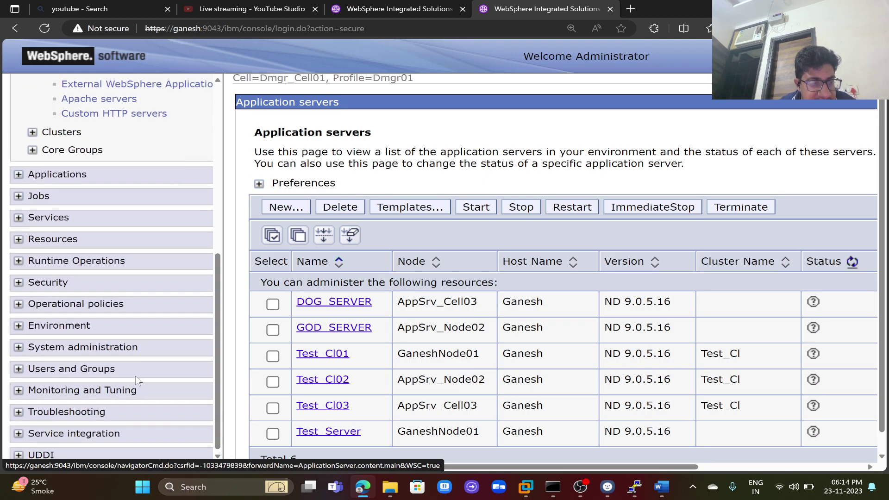
left_click(123, 349)
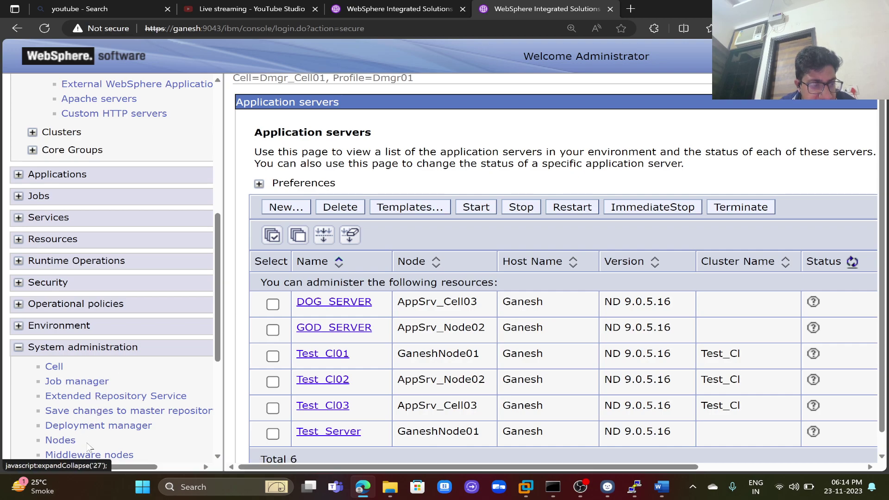
left_click(137, 426)
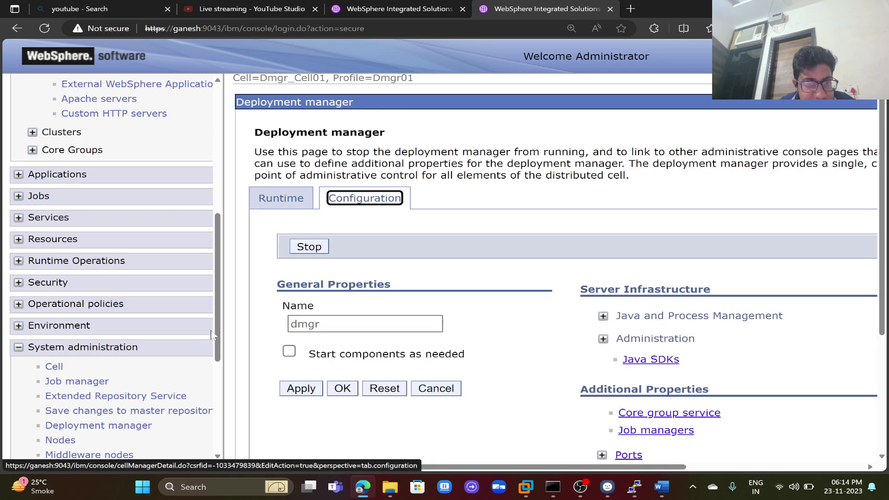
left_click(306, 249)
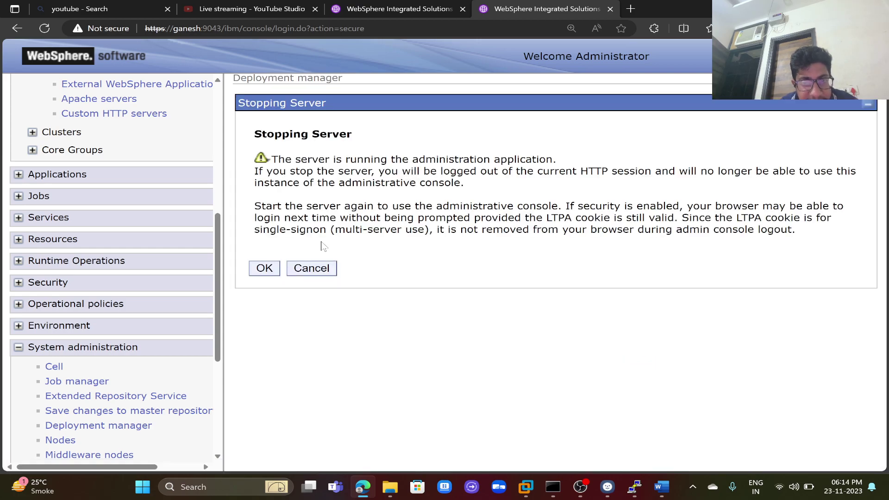
left_click(266, 273)
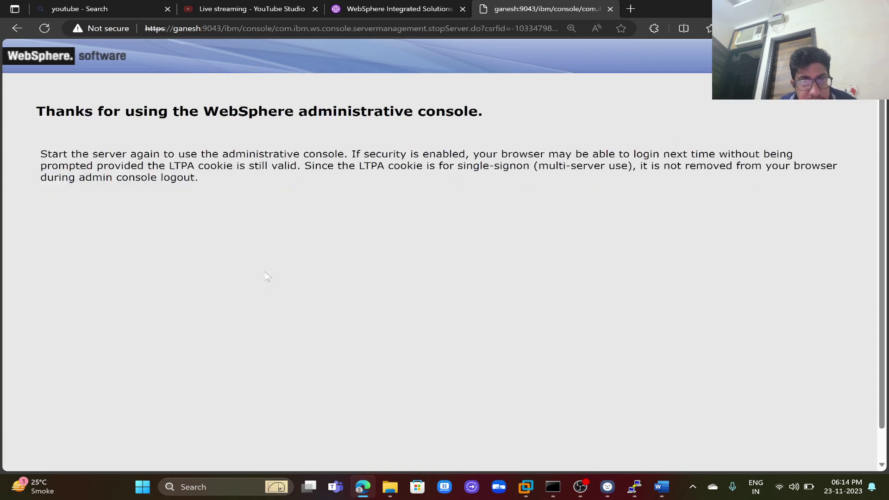
left_click(612, 10)
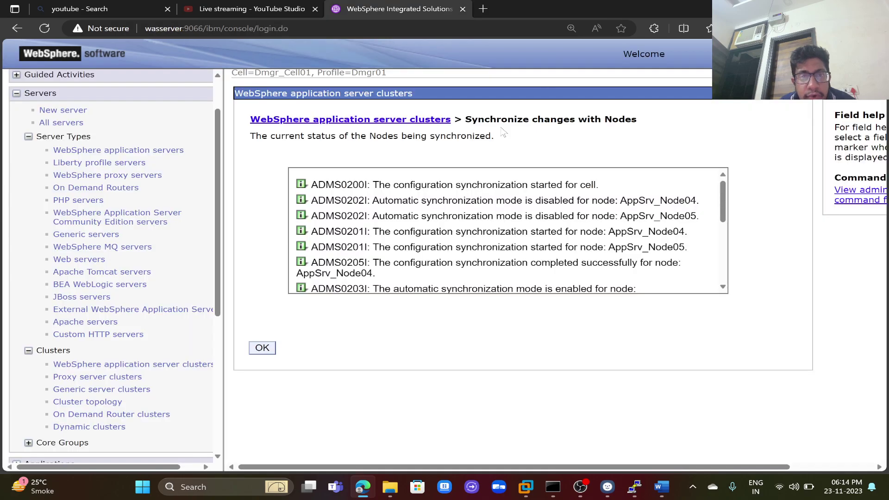
Acknowledge the node synchronization in the wasserver console, start the Test_Windows cluster and refresh its status
left_click(262, 349)
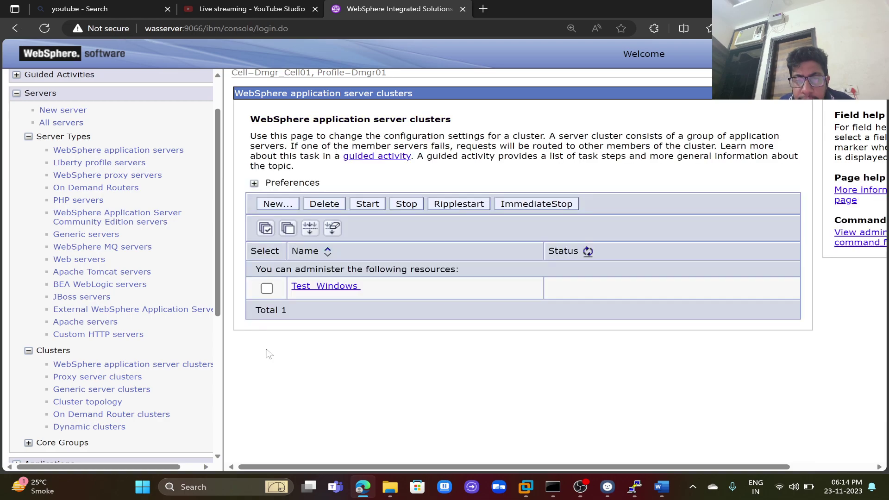
left_click(267, 289)
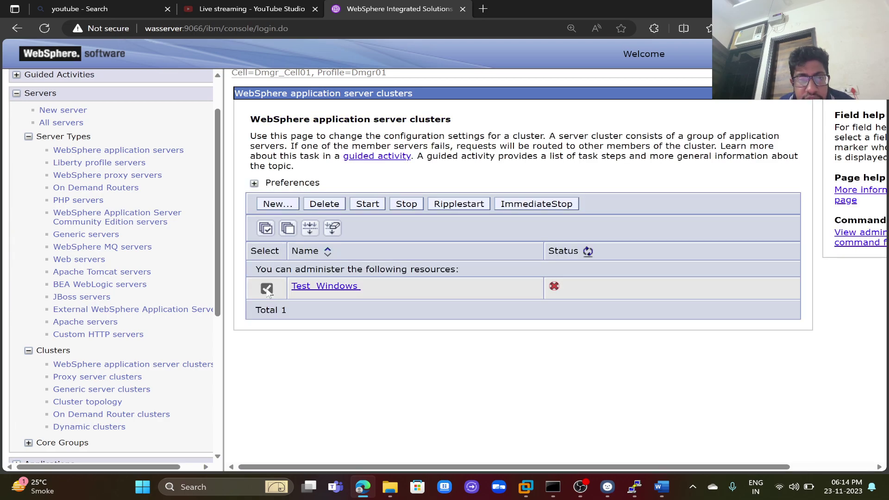
left_click(366, 205)
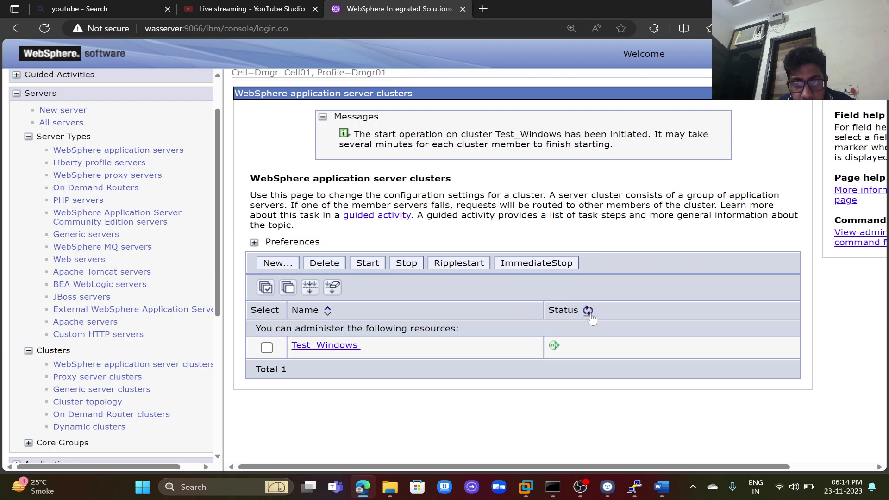
left_click(590, 315)
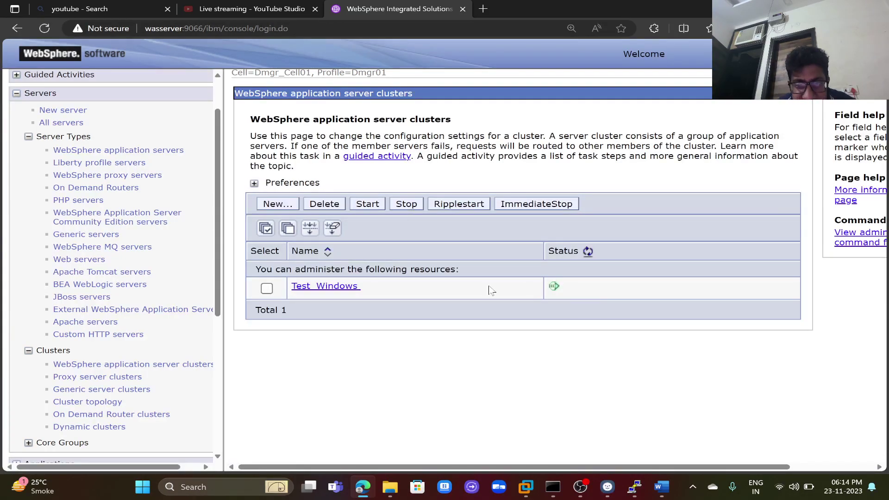
Open the detailed member list of the Test_Windows cluster and refresh the members' status
left_click(347, 287)
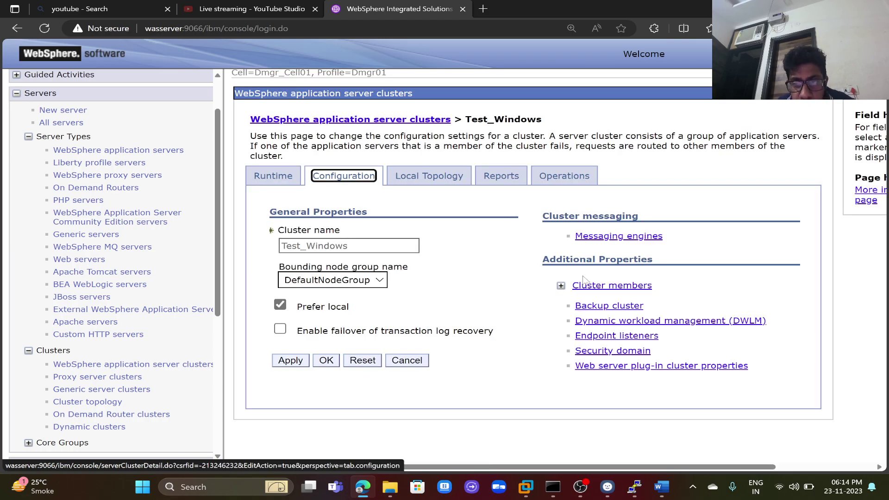
left_click(562, 287)
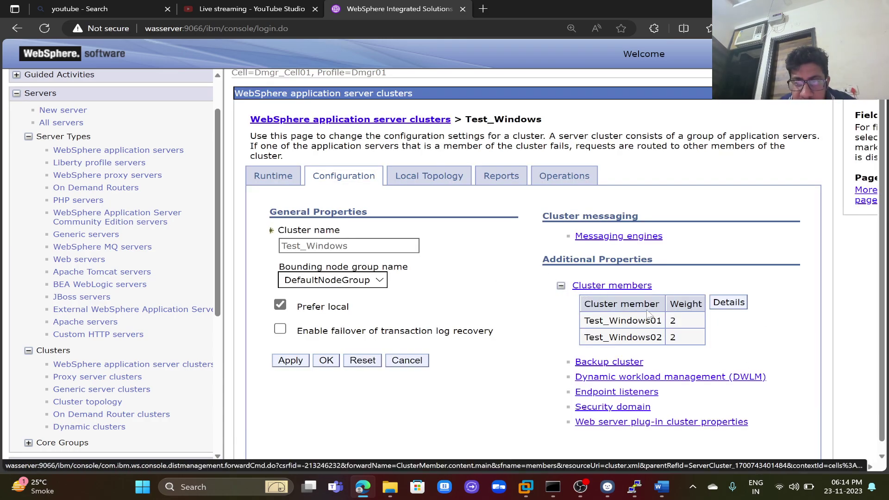
left_click(730, 303)
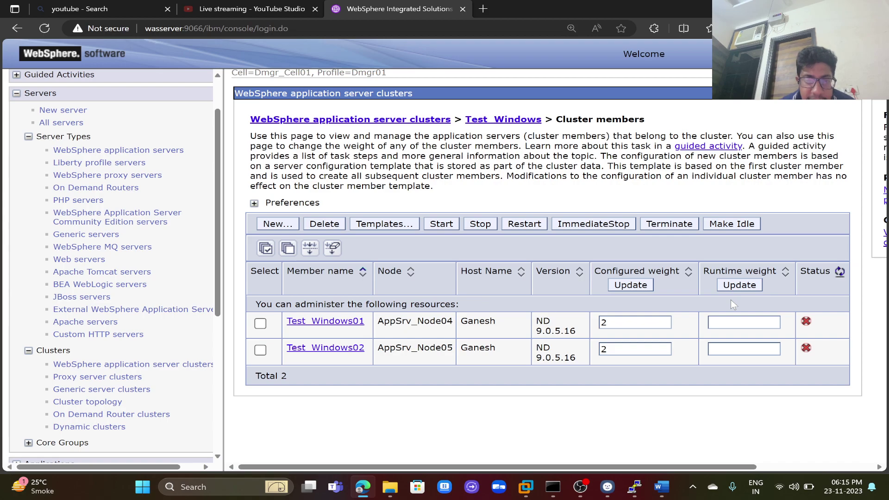
left_click(840, 273)
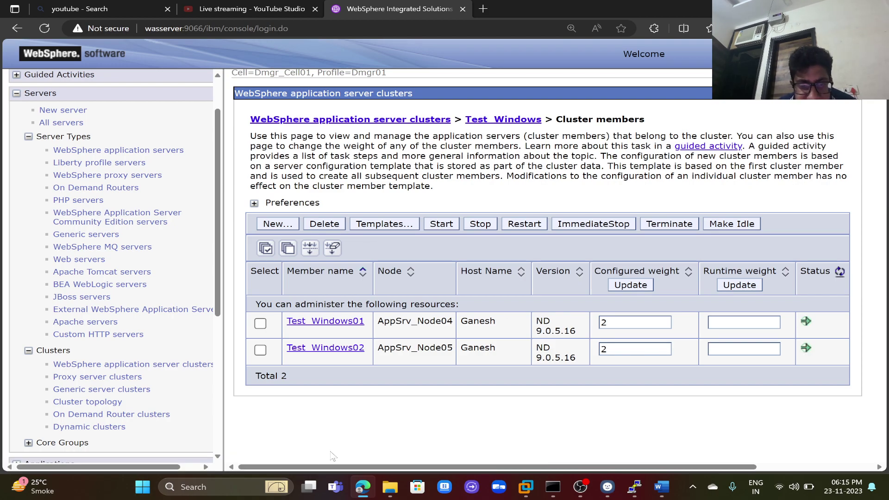
Look up the Windows PC's device name in the system settings to compare with the members' host name, and close the settings
mouse_move(362, 486)
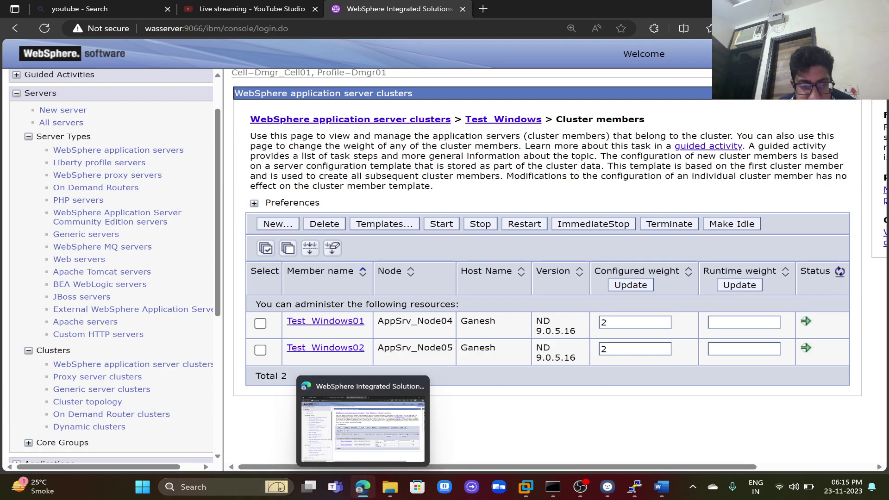
left_click(226, 488)
type("this virtualmachine appears")
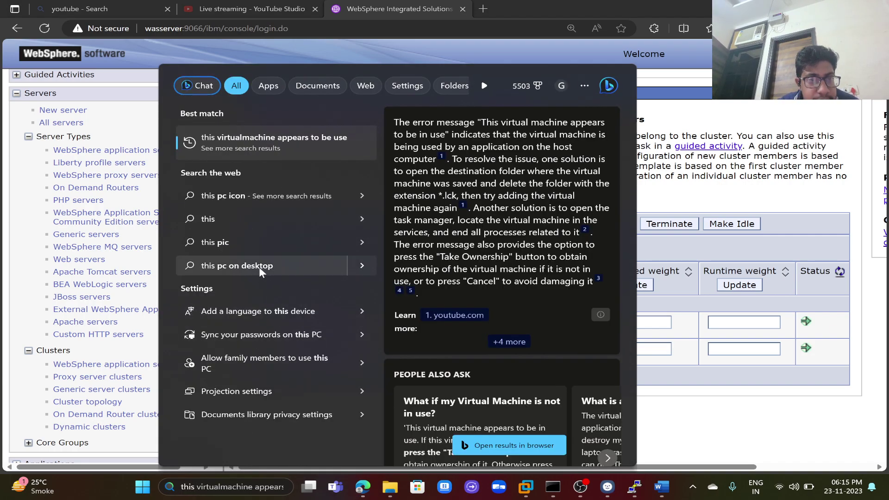
key("BackSpace")
key("BackSpace")
key("BackSpace")
key("BackSpace")
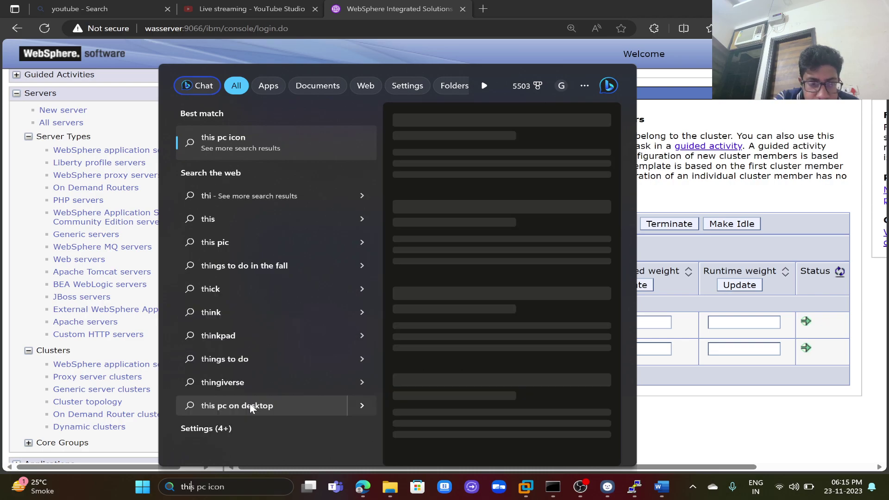
type("pc")
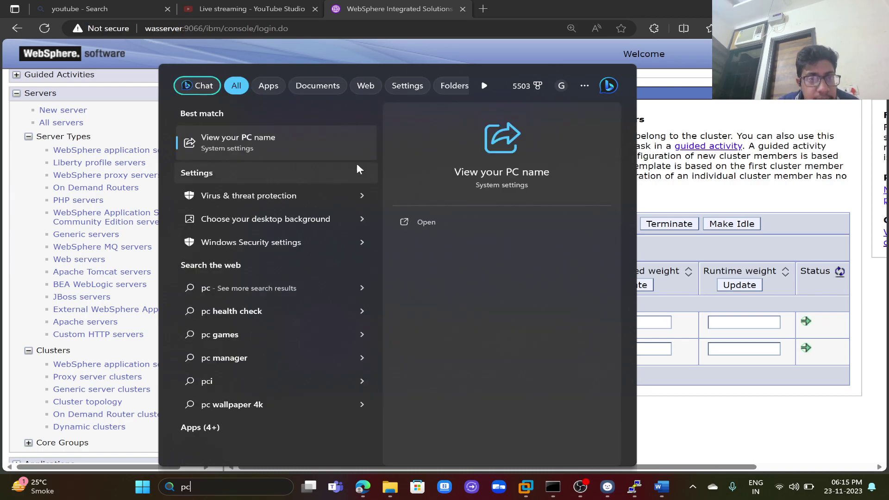
left_click(424, 221)
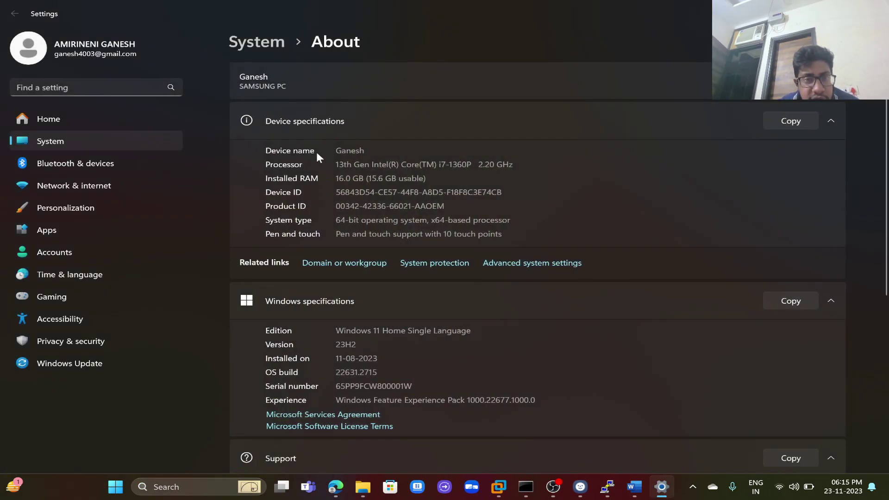
double_click(350, 151)
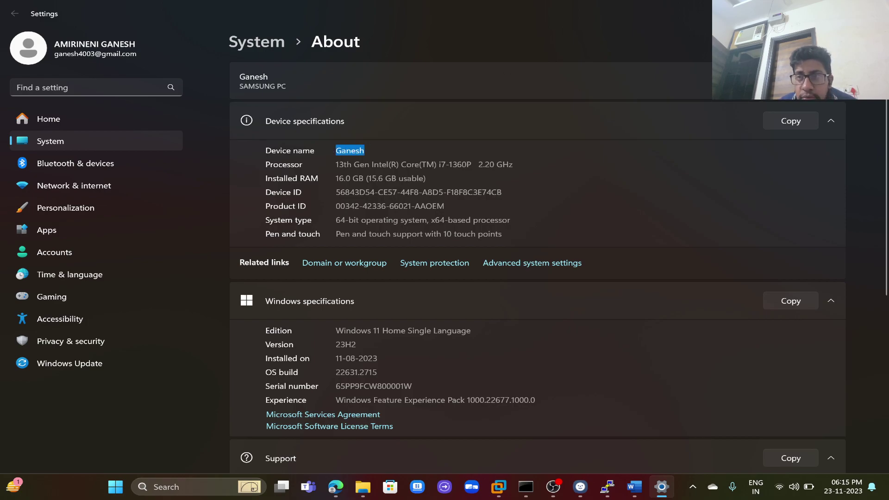
key("alt+F4")
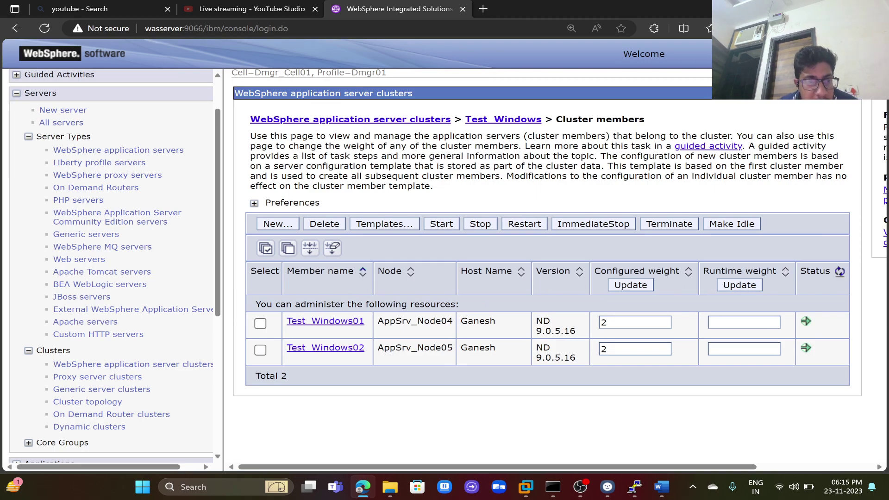
Expand the Applications section in the console's navigation tree
left_click_drag(216, 312, 220, 426)
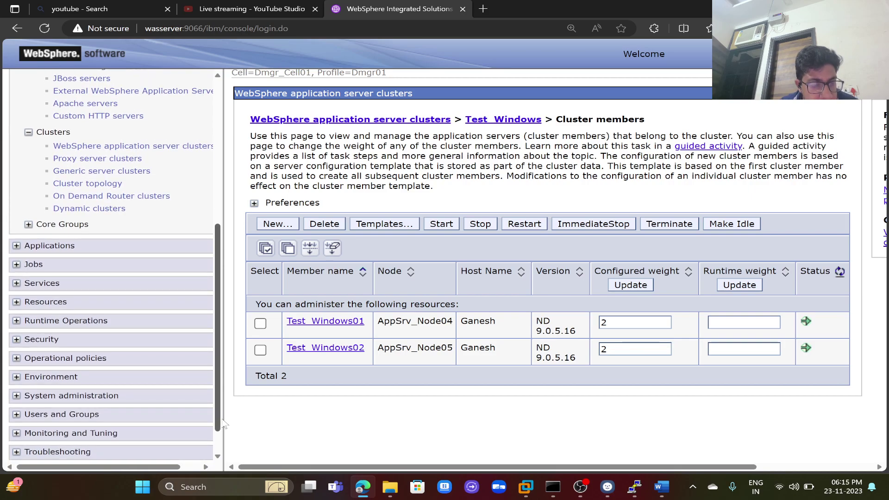
left_click(60, 244)
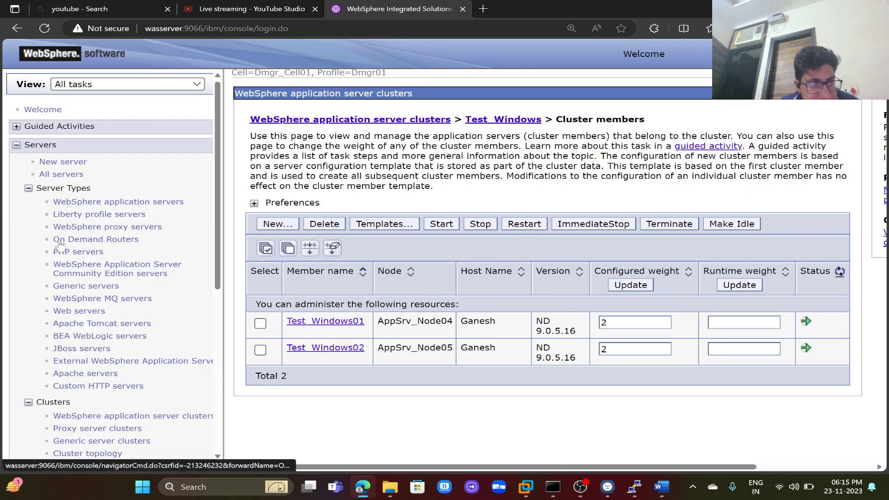
left_click_drag(215, 259, 204, 398)
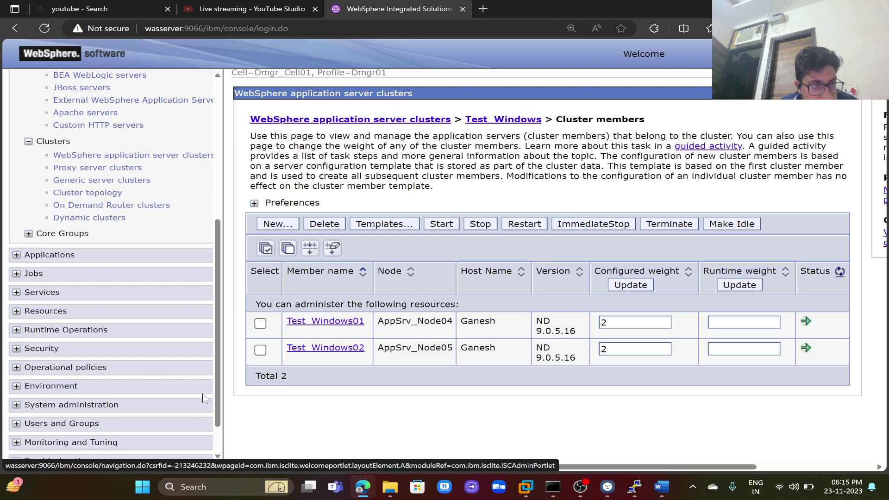
left_click(62, 258)
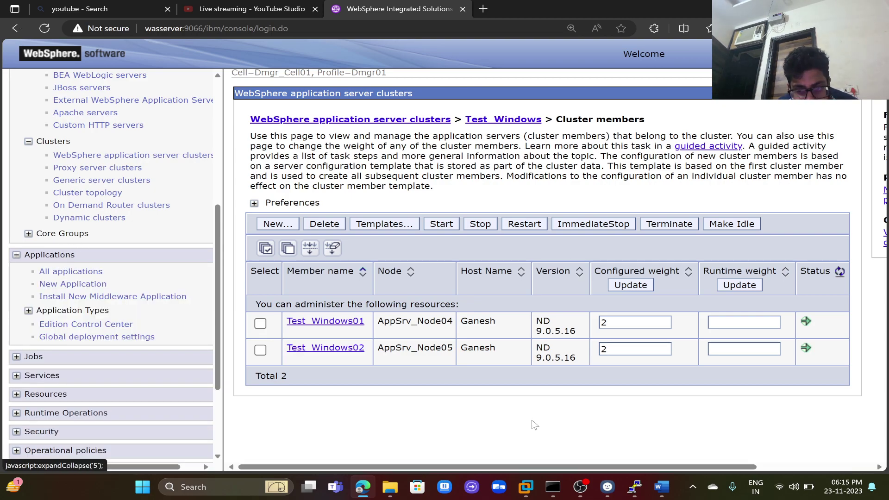
Switch to the wasserver terminal session and print the current working directory with pwd
left_click(631, 486)
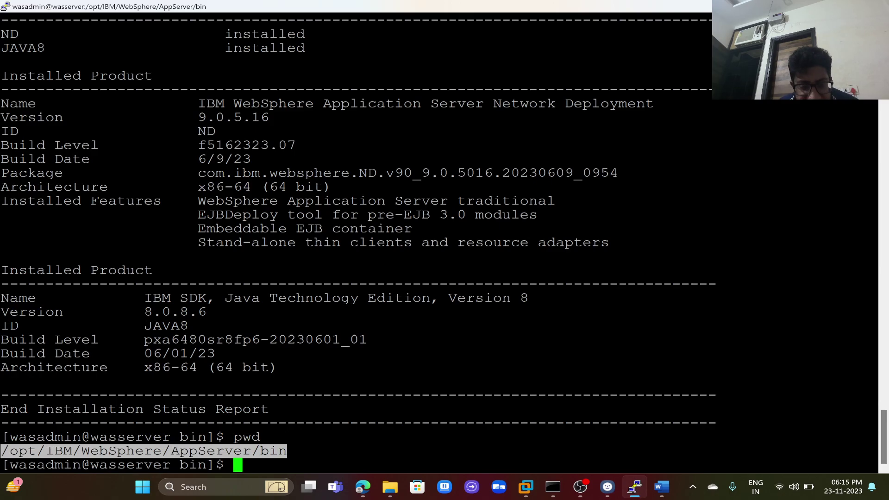
type("pwd")
key("Return")
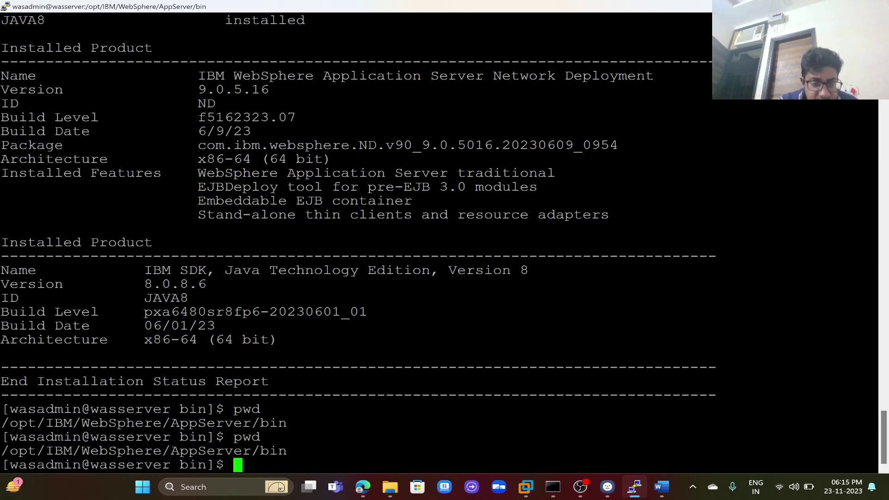
Begin a manageprofiles.sh -create command with profile name AppSrv01 and profile path /opt/IBM/WebSphere/AppServer/profiles/AppSrv01/
type("./manag")
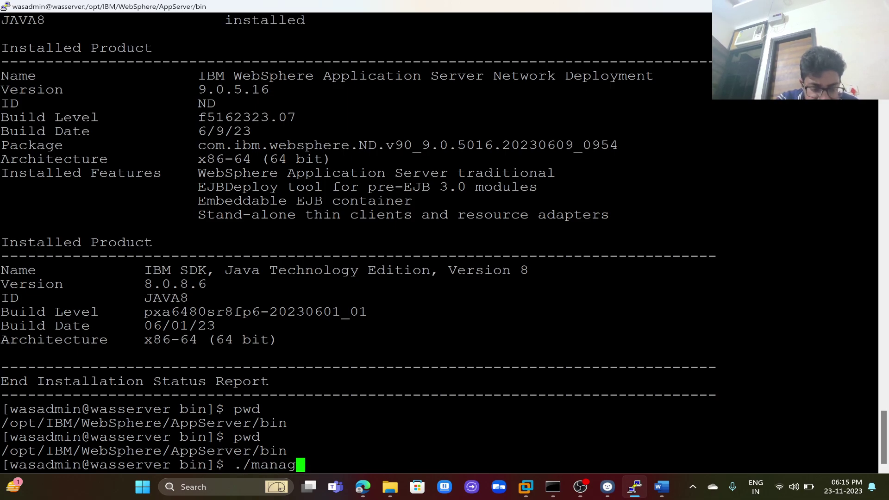
type("eprofiles.")
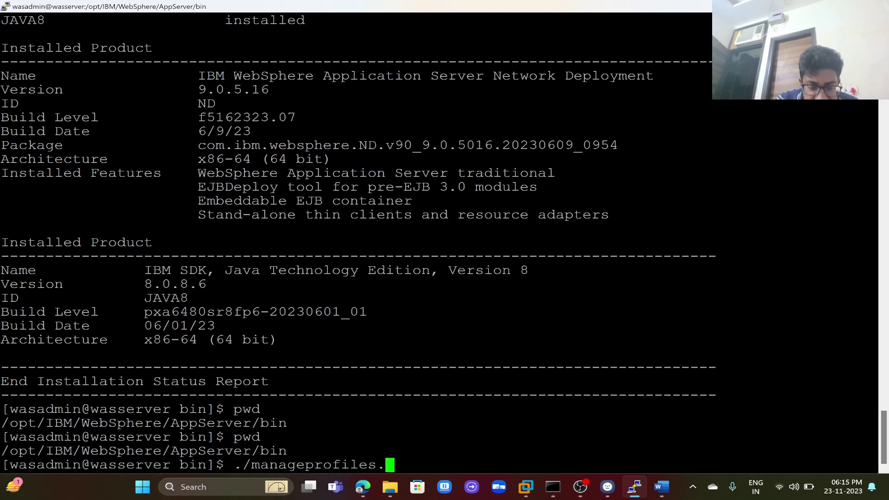
type("sh -c")
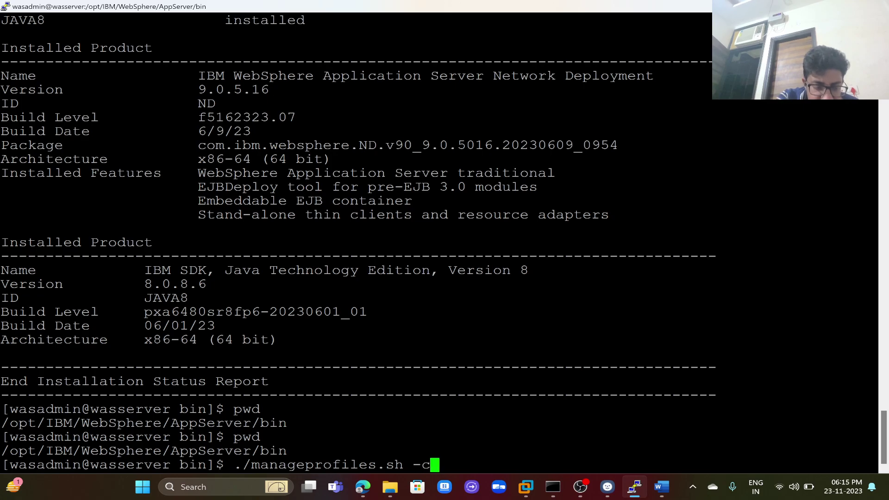
type("reate -pro")
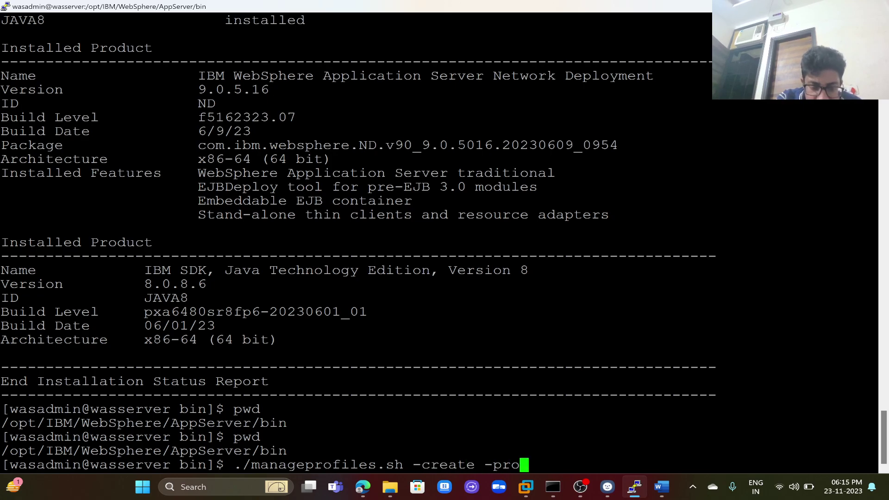
type("fileName ")
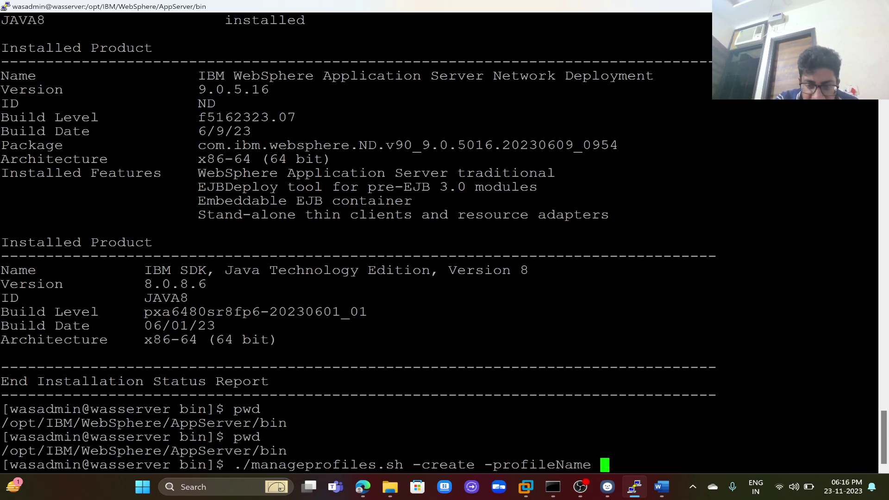
type("AppSrv")
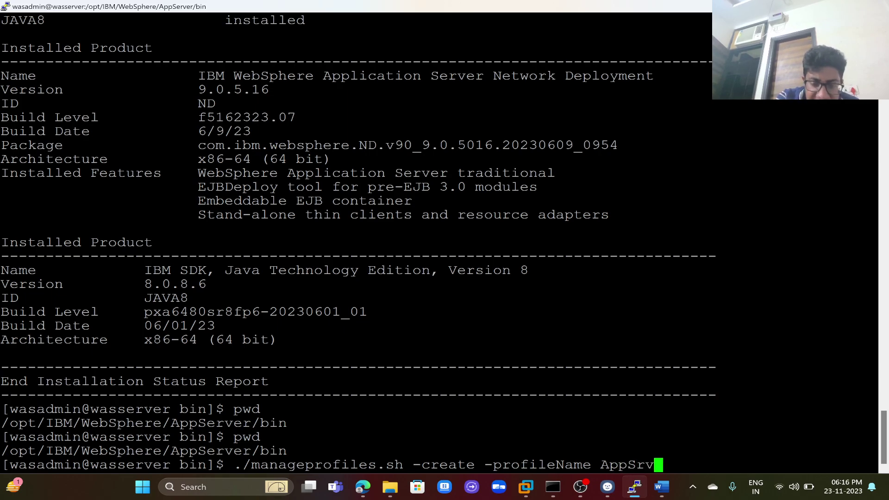
type("01 -profilePath /opt/IBM/WebSphere/")
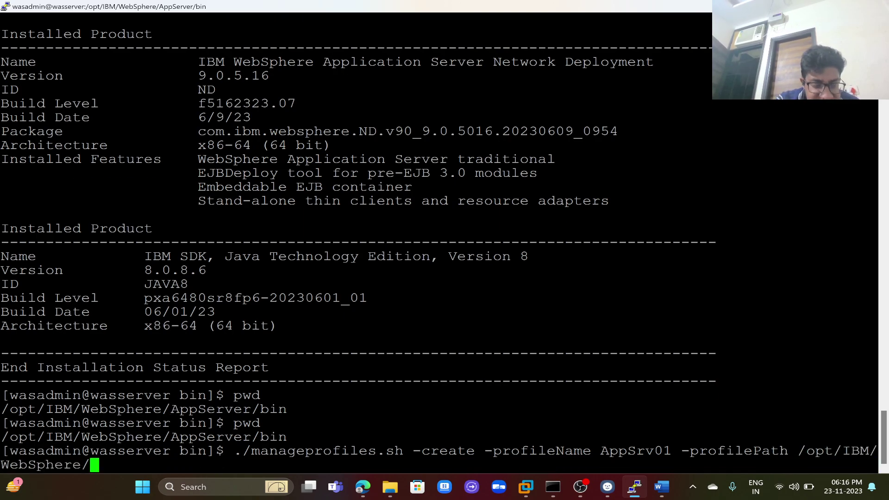
type("AppServer/profil")
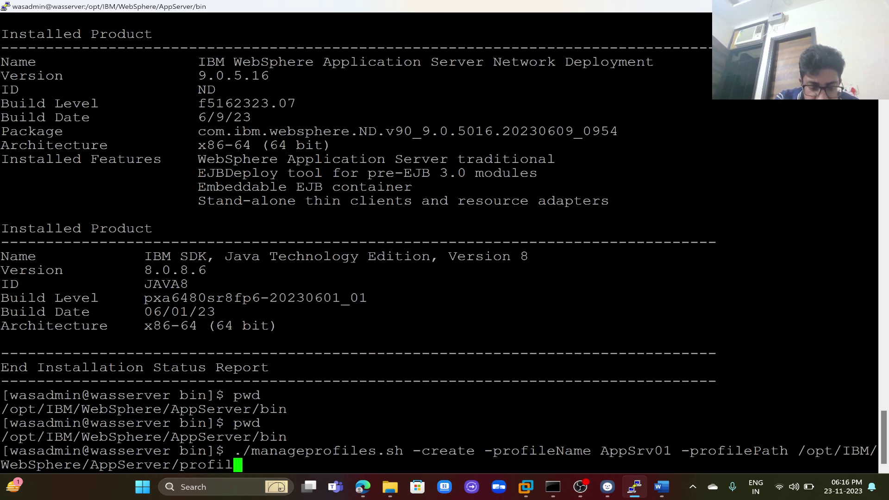
type("es/AppSrv01")
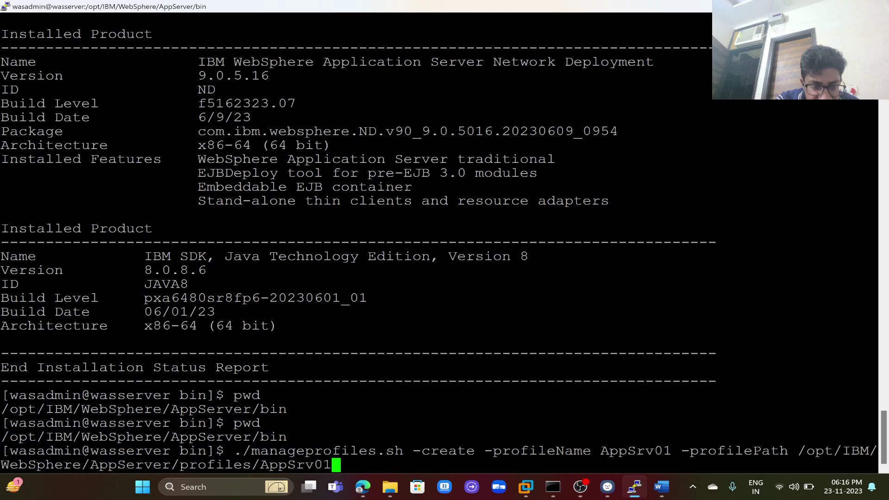
type("/ ")
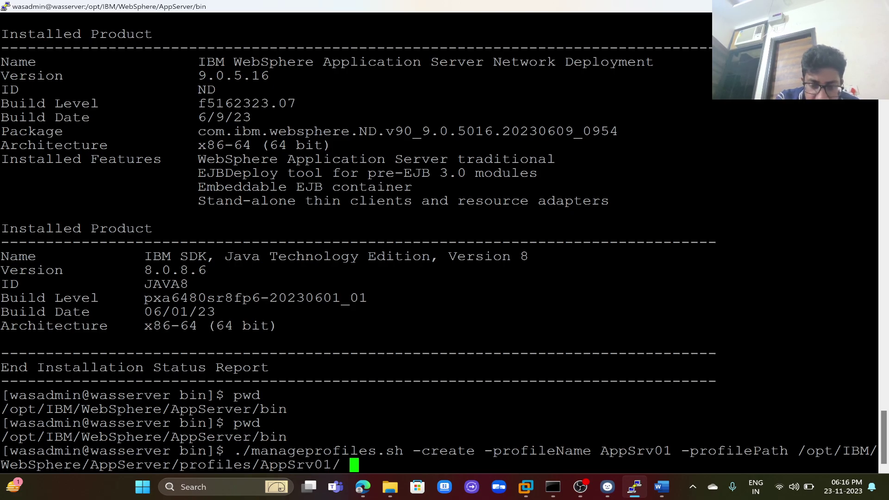
Add the template path /opt/IBM/WebSphere/AppServer/profileTemplates/default/ to the profile creation command
type("-template")
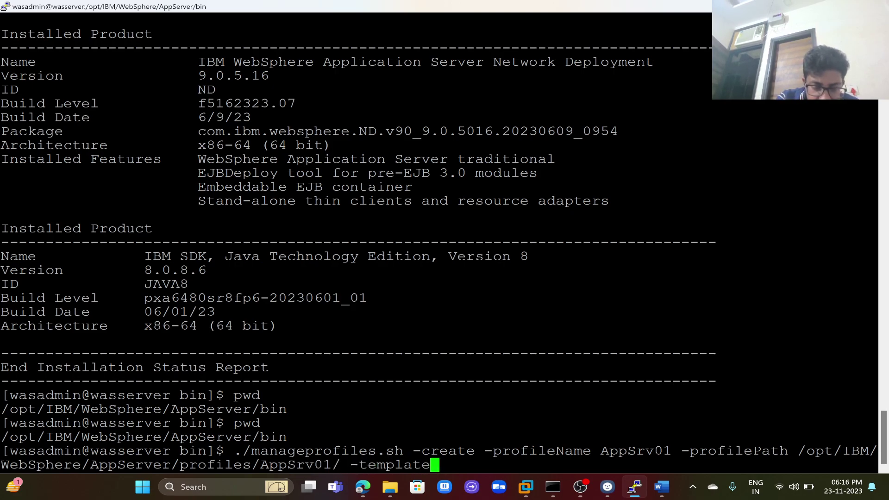
type("Path /")
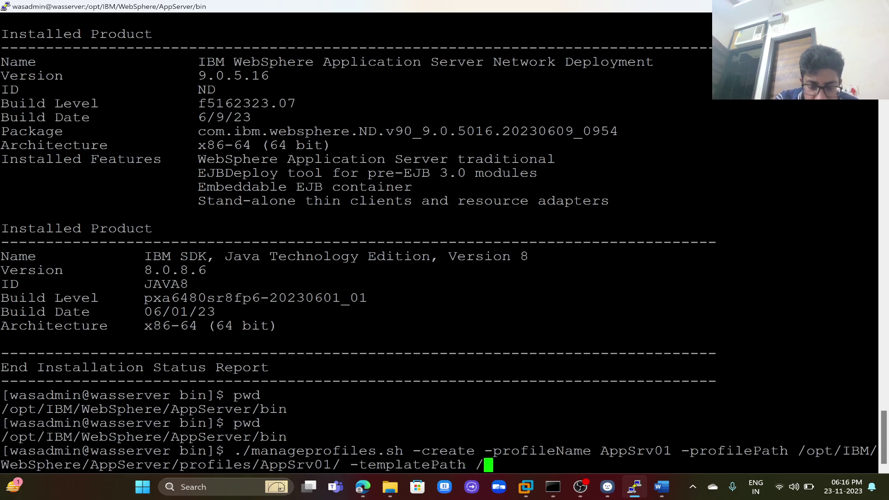
type("opt/IBM/W")
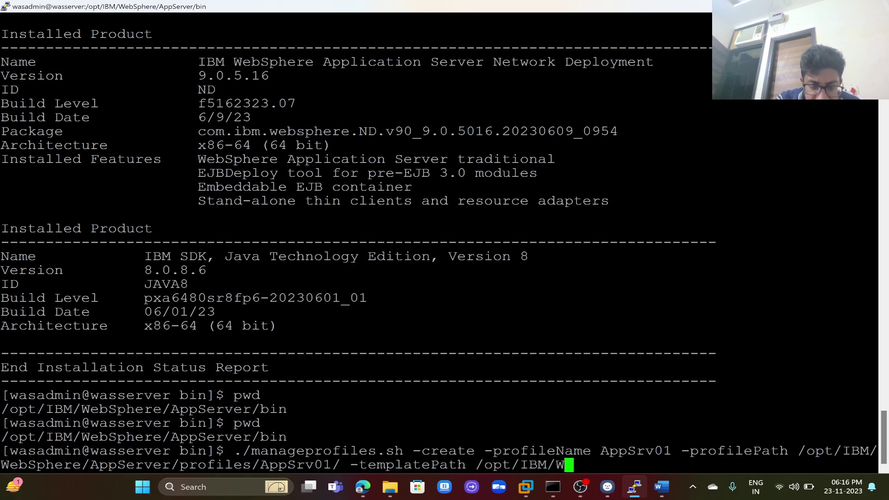
key("Tab")
type("A")
key("Tab")
type("profileT")
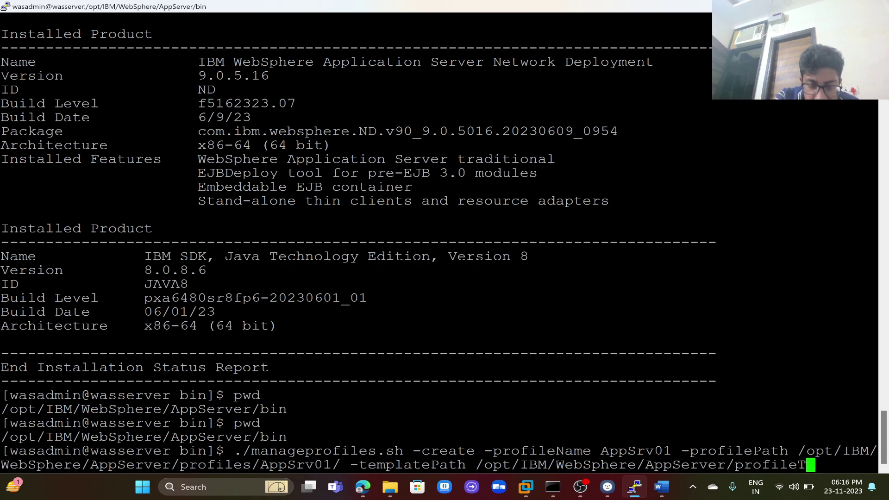
key("Tab")
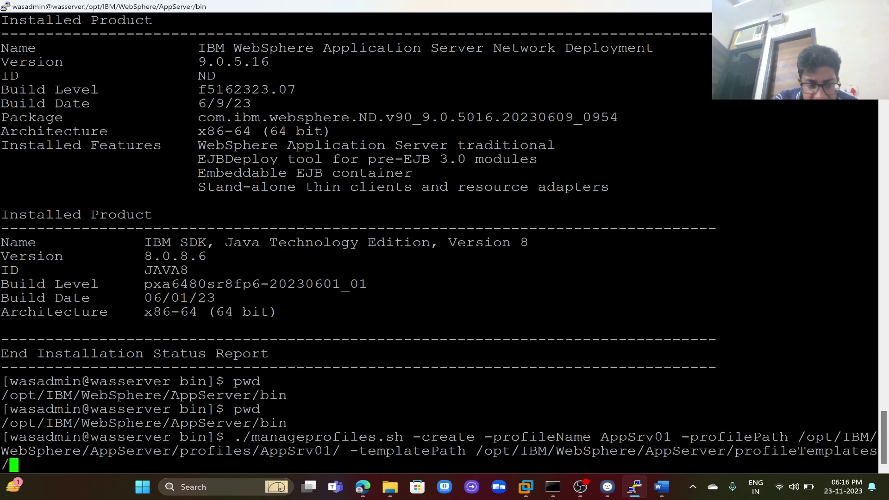
type("manag")
key("BackSpace")
key("BackSpace")
key("BackSpace")
key("BackSpace")
key("BackSpace")
type("def")
key("Tab")
Add cell name AppSrv_Cell01, node name AppSrv_Node01, server name Linux_AppServer and server type APPLICATION_SERVER, and run the command in the background with &
type("-cellName AppSrv_Cell01 -nodeName AppSrv_Node01 -serverName")
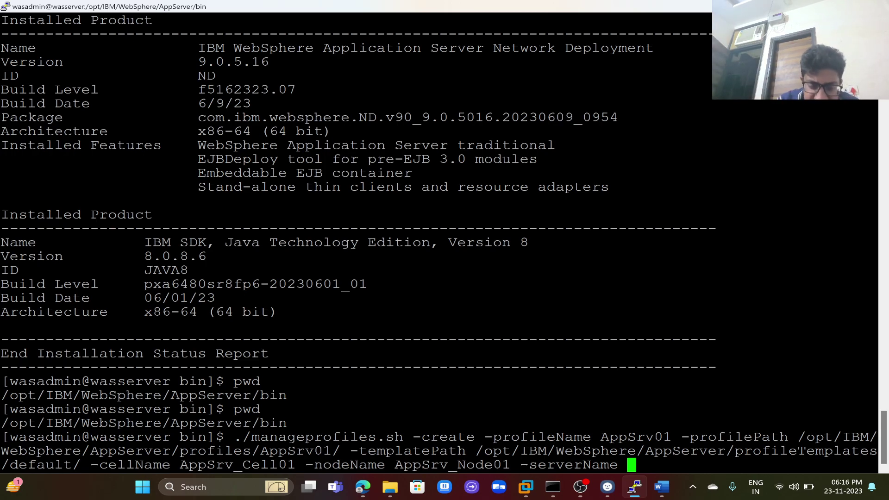
type("Linux")
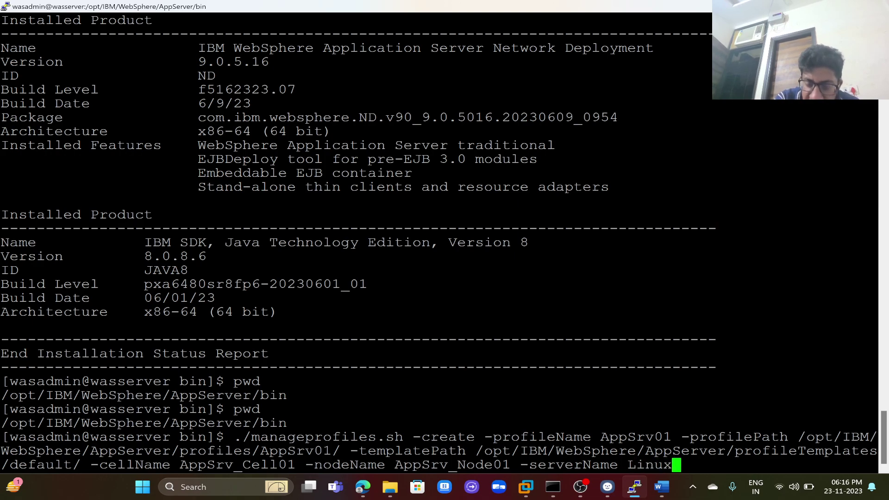
type("_App")
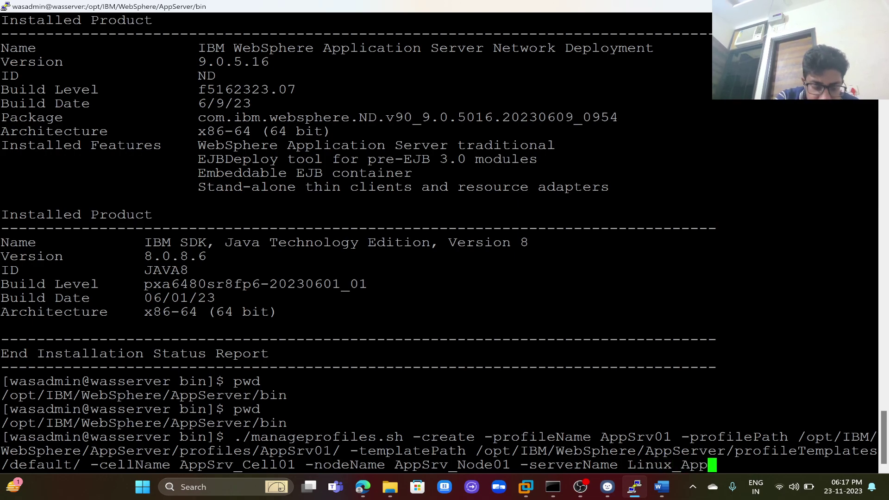
type("Server ")
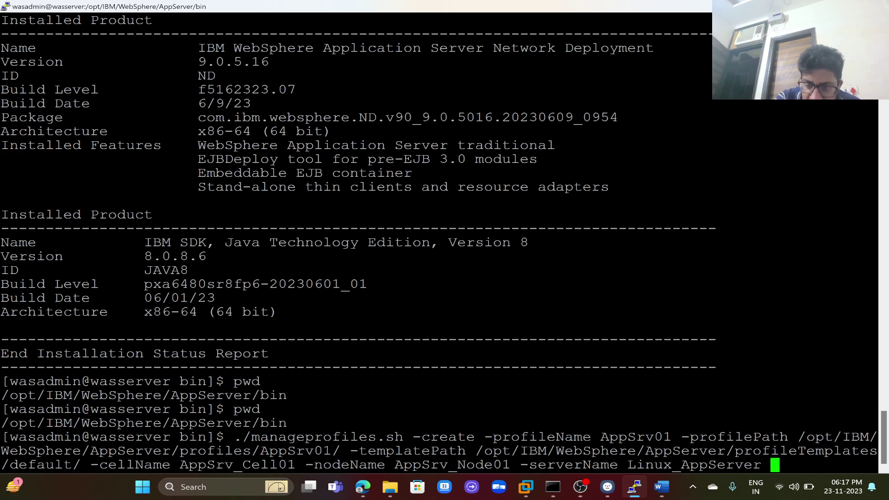
type("-serverT")
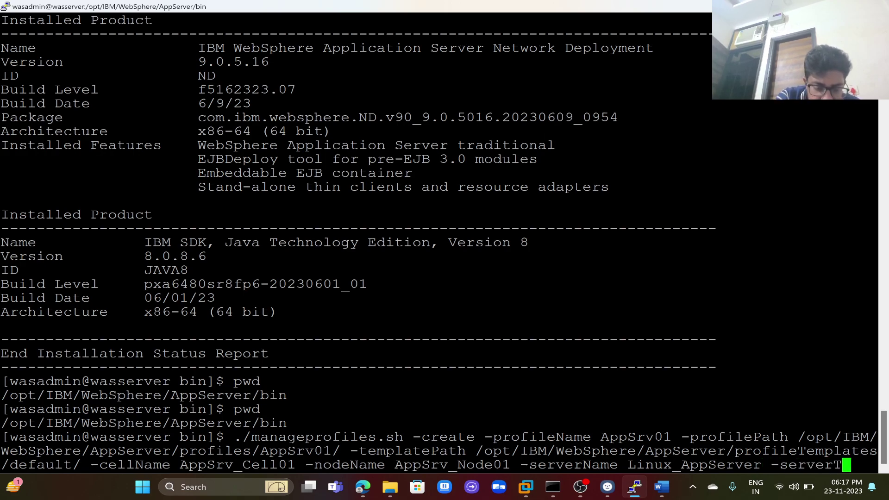
type("ype APPLICATION_SERVER &")
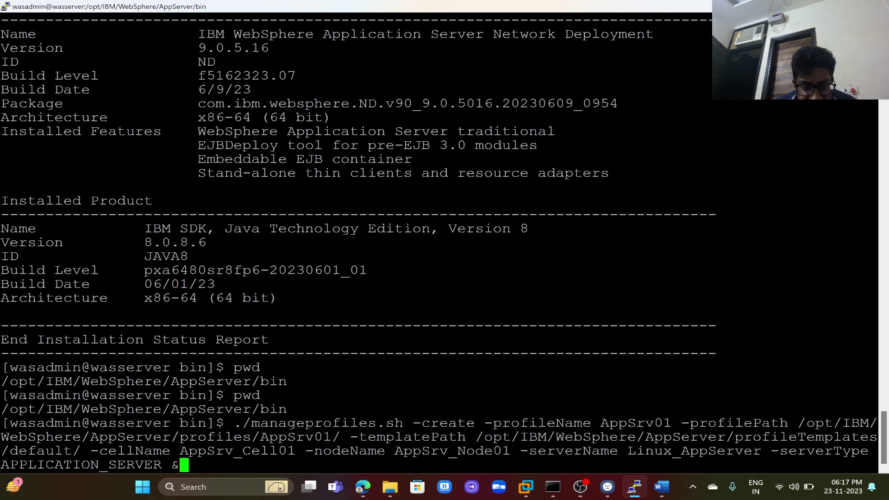
key("Return")
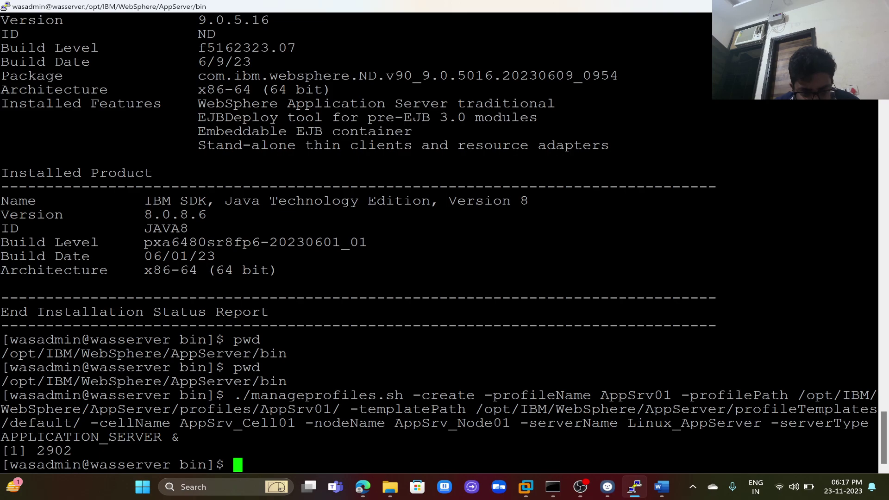
List the shell's background jobs with jobs and clear the terminal screen
type("obs")
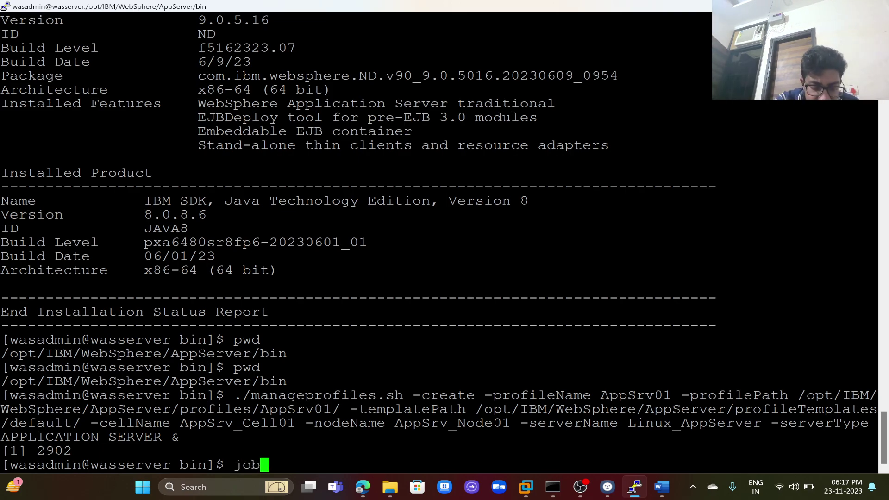
key("Return")
key("ctrl+l")
Go up from bin to the AppServer directory and into its logs subdirectory
type("cd ../")
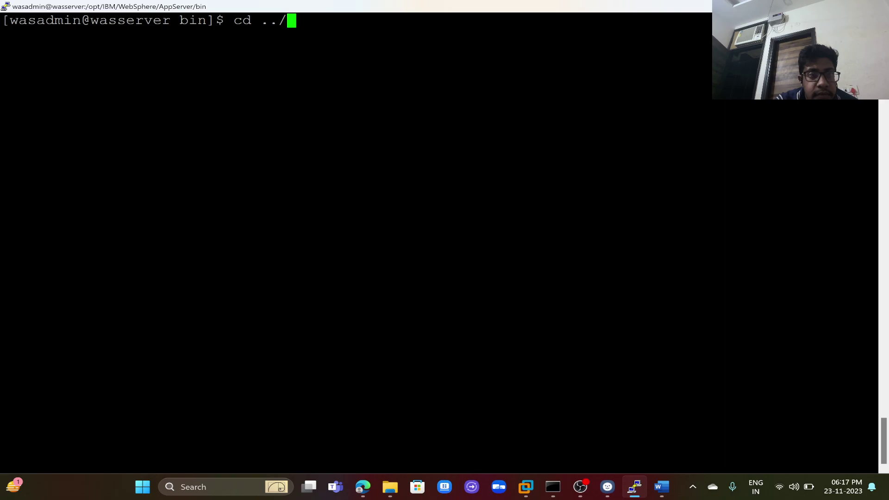
key("Return")
type("cd logs")
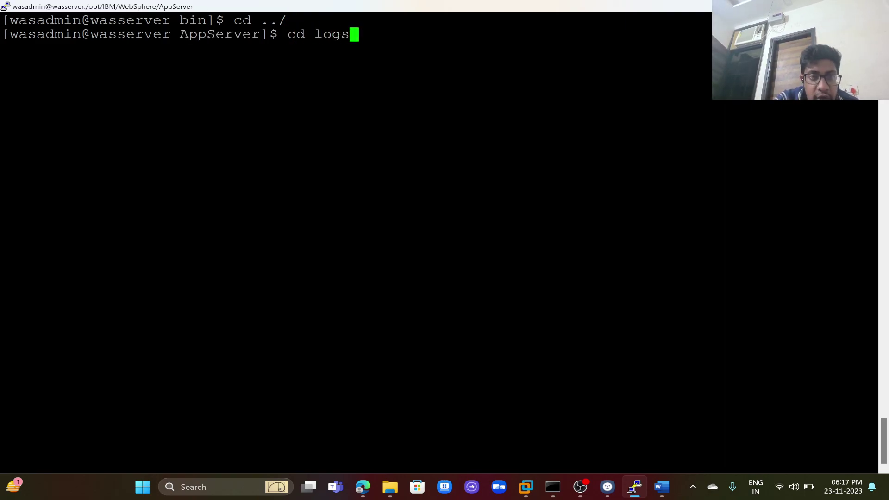
key("Return")
type("c")
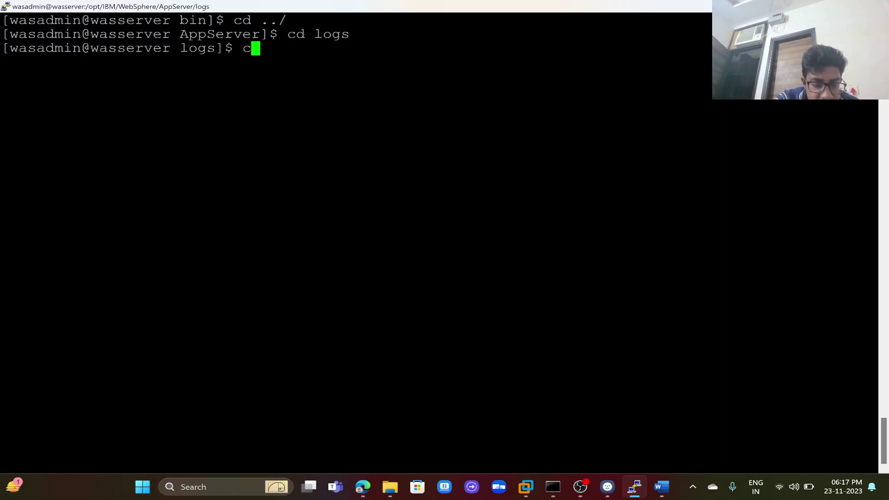
Change into the manageprofiles log directory and list its contents in long format, sorted by time in reverse with ls -ltr
type("d manageprofiles/")
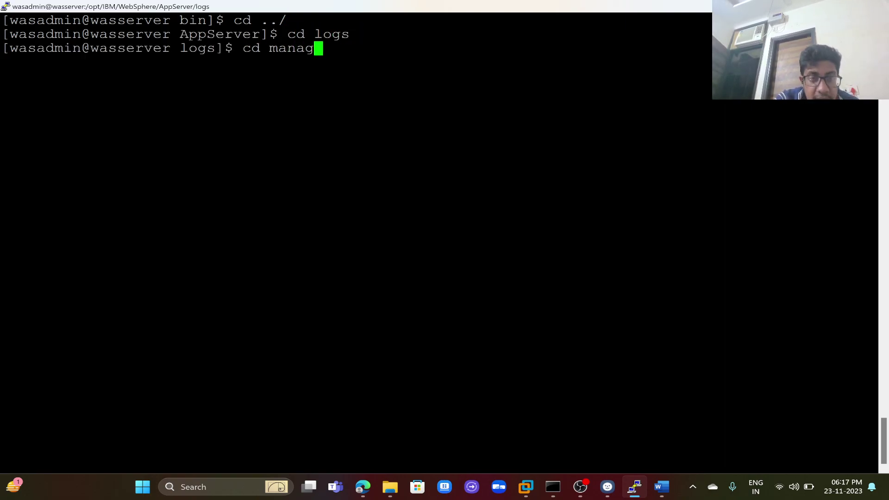
key("Tab")
key("Return")
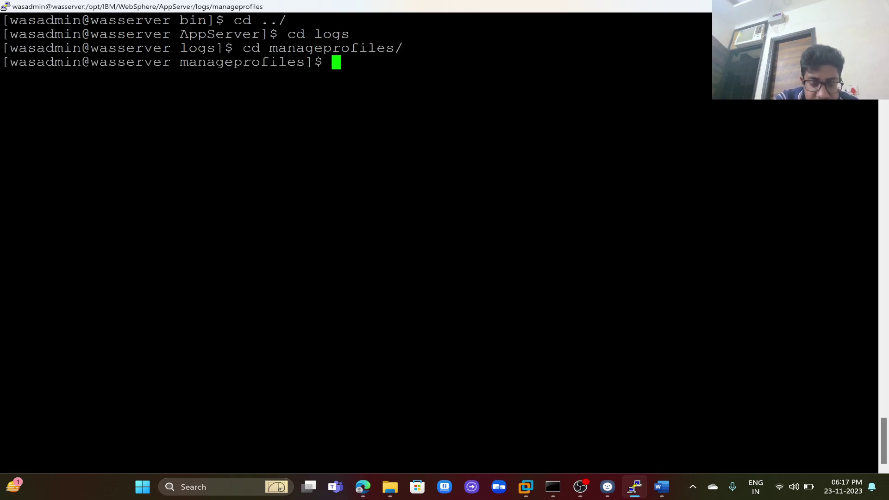
key("ctrl+l")
type("ls -ltr")
key("Return")
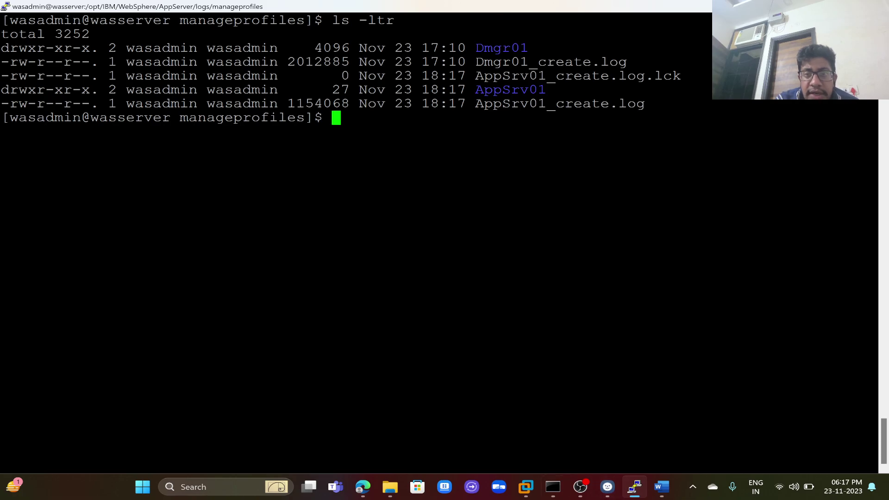
Follow the last five lines of AppSrv01_create.log with tail -5f
left_click_drag(476, 103, 645, 104)
key("ctrl+c")
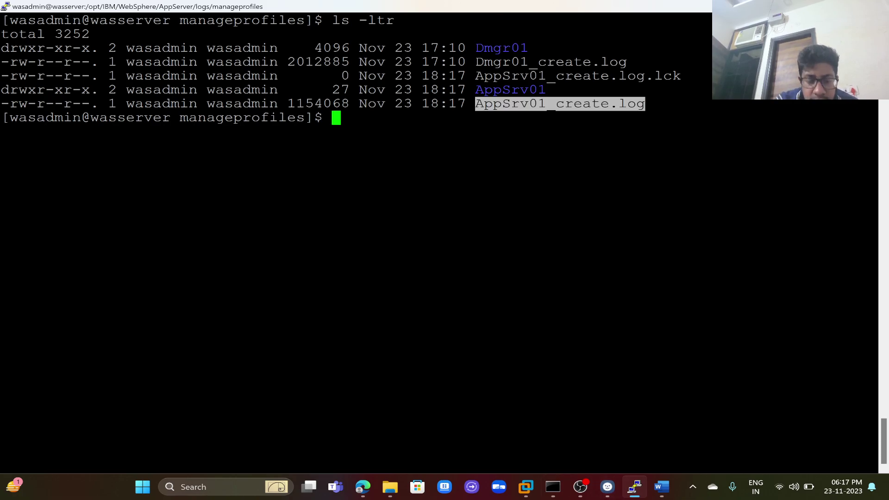
type("tail -5f")
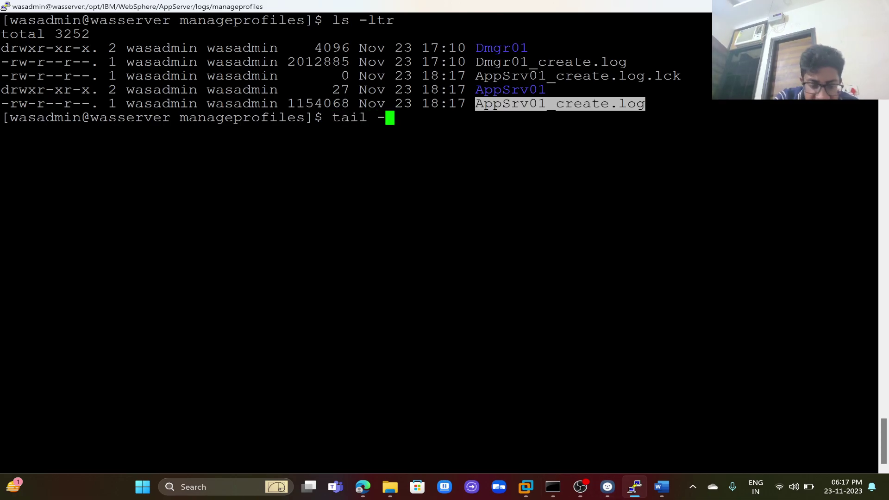
key("shift+Insert")
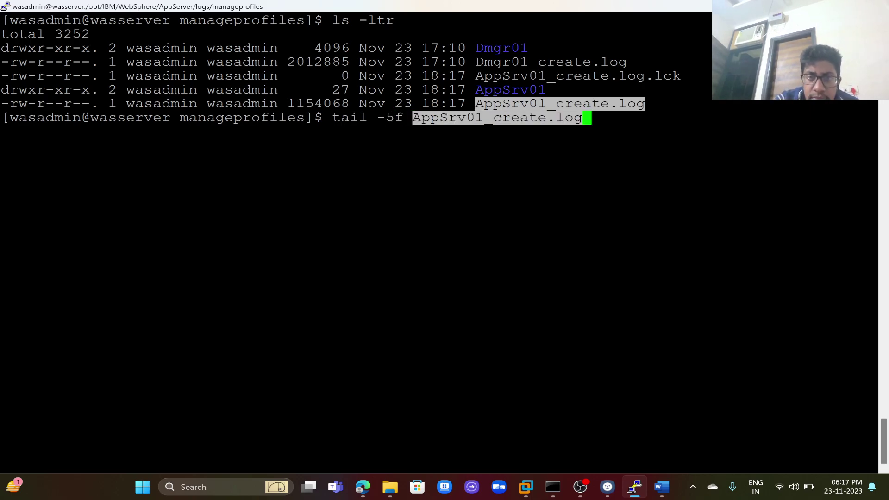
key("Return")
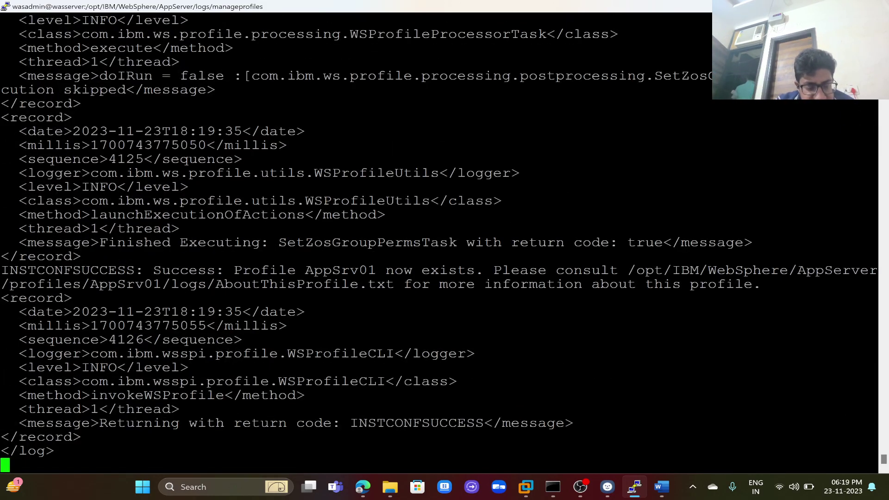
Stop following the log and change to the bin directory of the AppSrv01 profile under AppServer/profiles
key("ctrl+c")
type("cd ../")
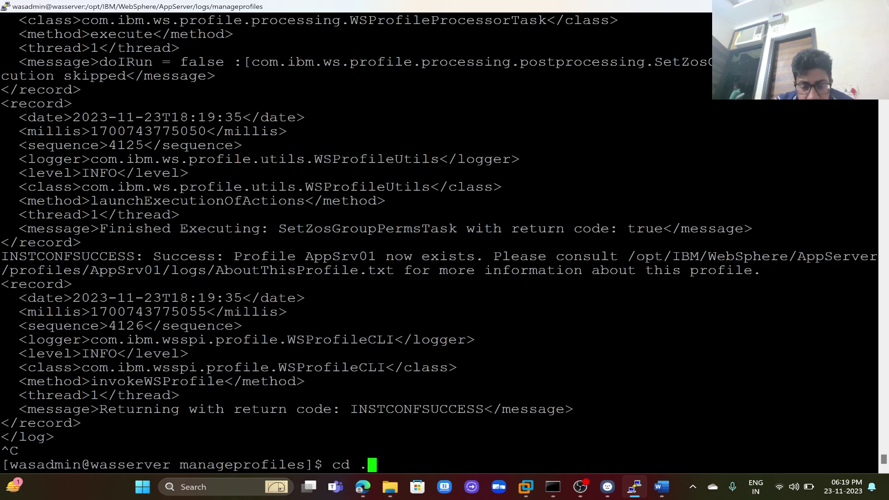
key("Return")
type("cd ../")
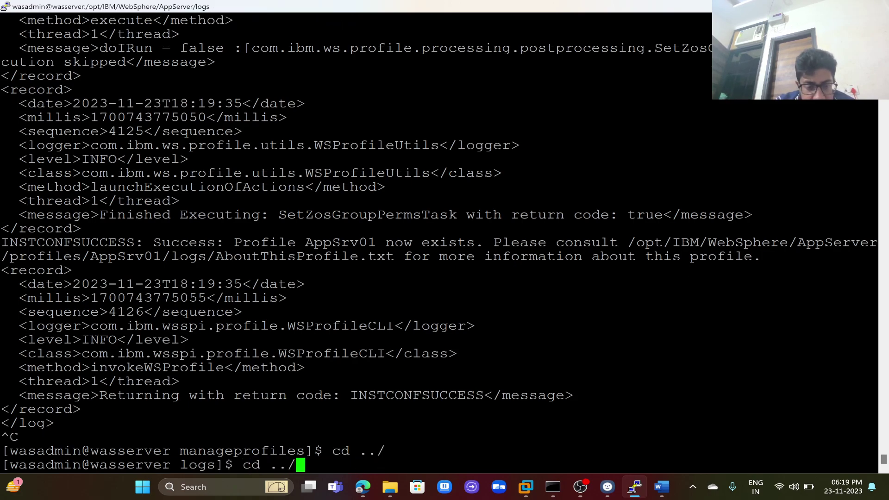
key("Return")
type("cd profiles")
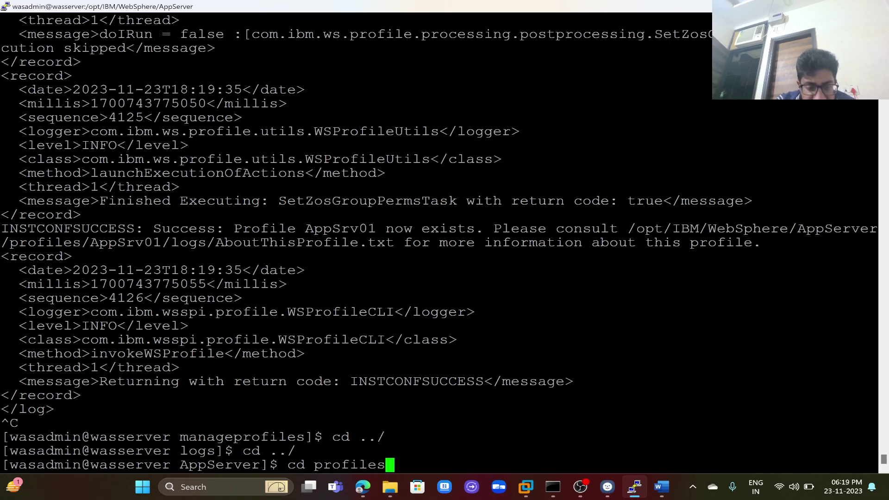
key("Return")
type("cd AppSrv01/")
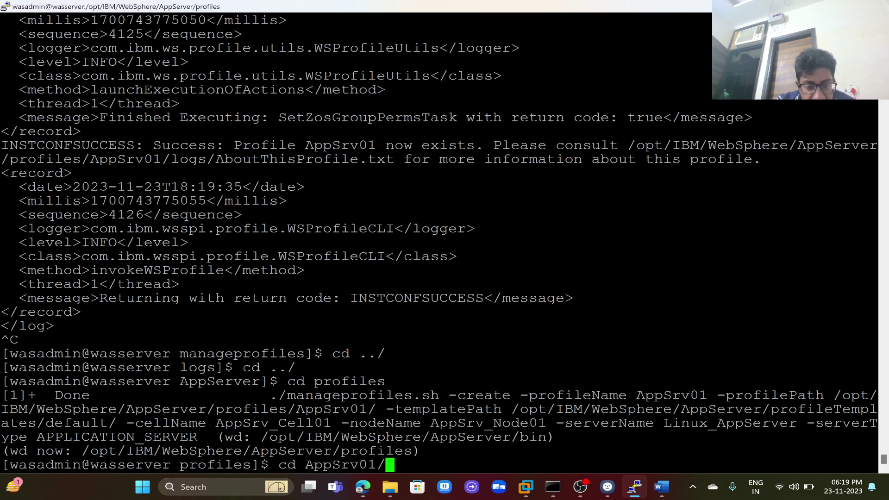
key("Return")
type("cd bin")
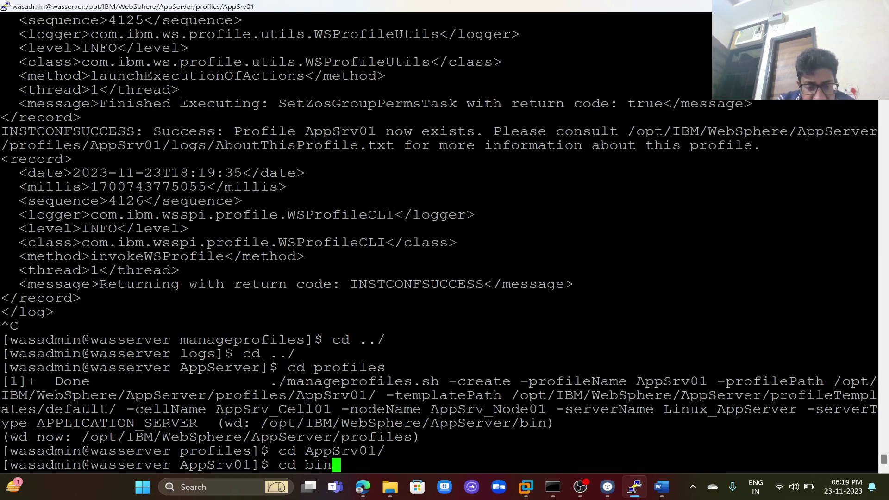
key("Return")
On a cleared terminal, run ./addNode.sh wasserver 8887 to federate the node into the deployment manager
key("ctrl+l")
type("./addn")
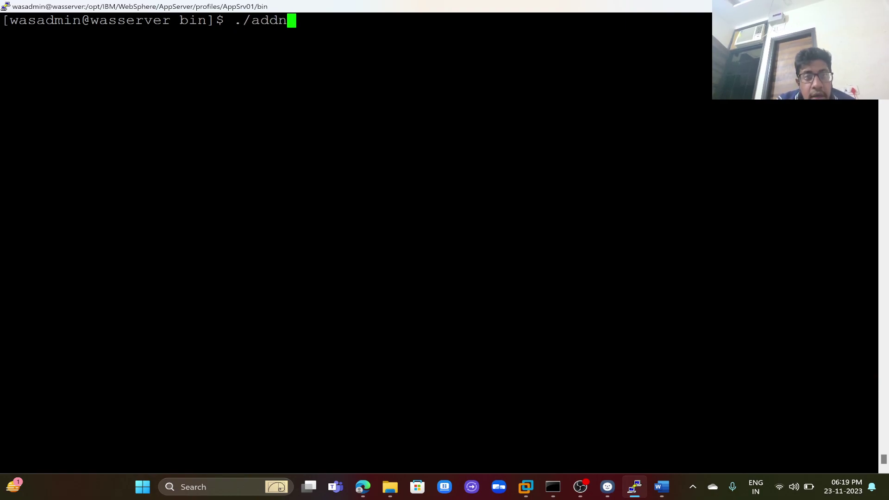
key("BackSpace")
type("N")
key("Tab")
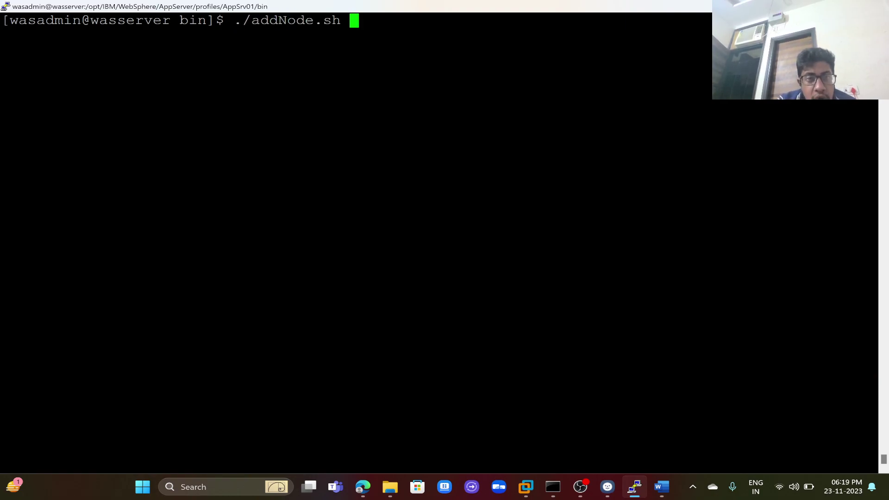
type("was")
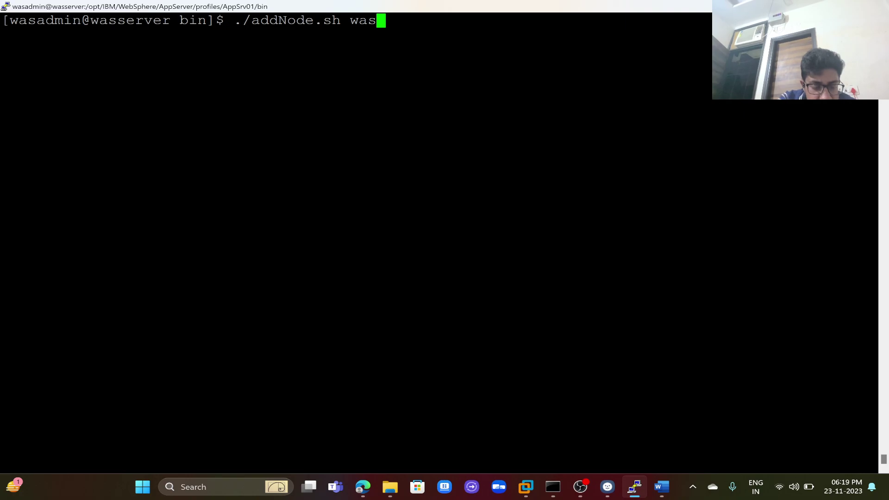
type("e")
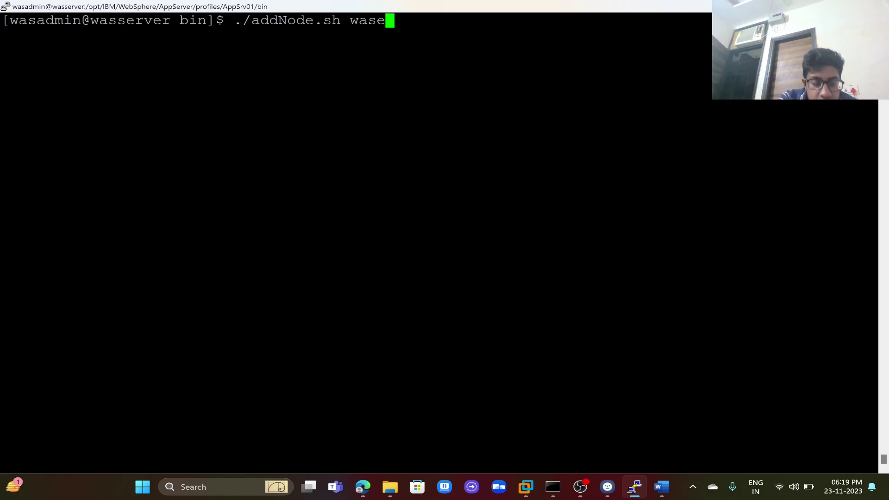
key("BackSpace")
type("server ")
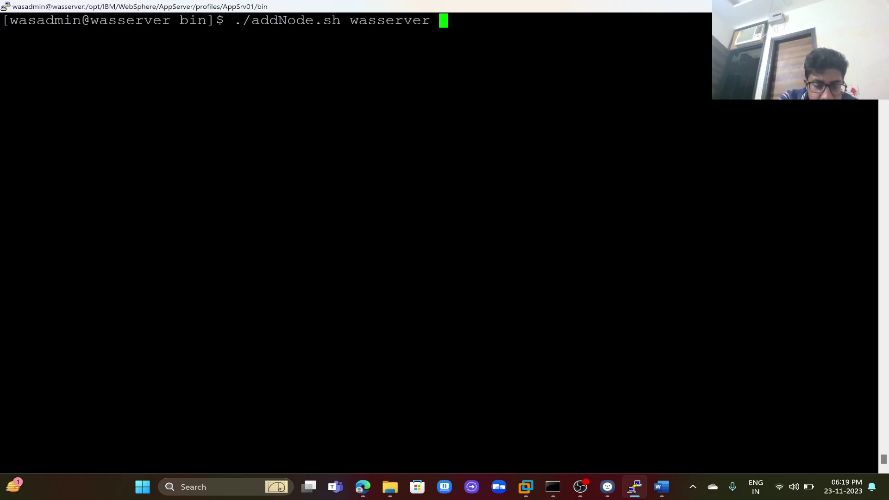
type("8887")
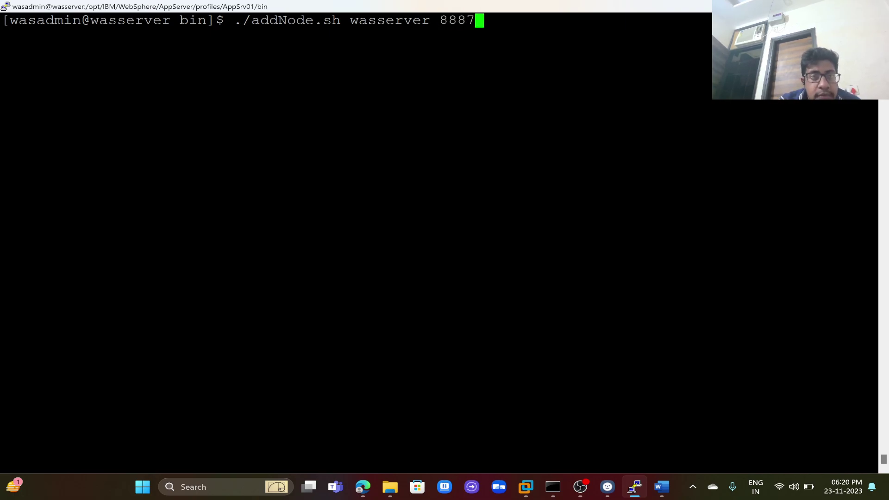
key("Return")
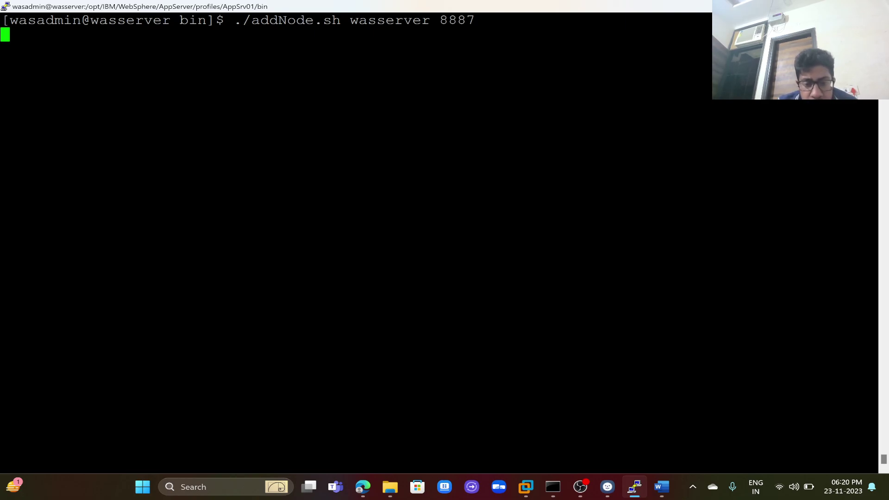
Switch to Notepad with the note on Windows AppServer to Linux Dmgr federation steps and maximize its window
left_click(238, 484)
type("notep")
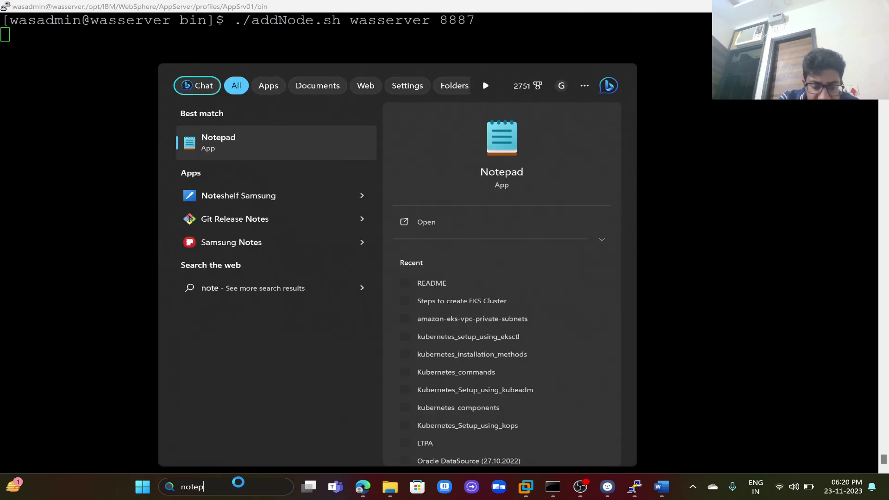
type("ad")
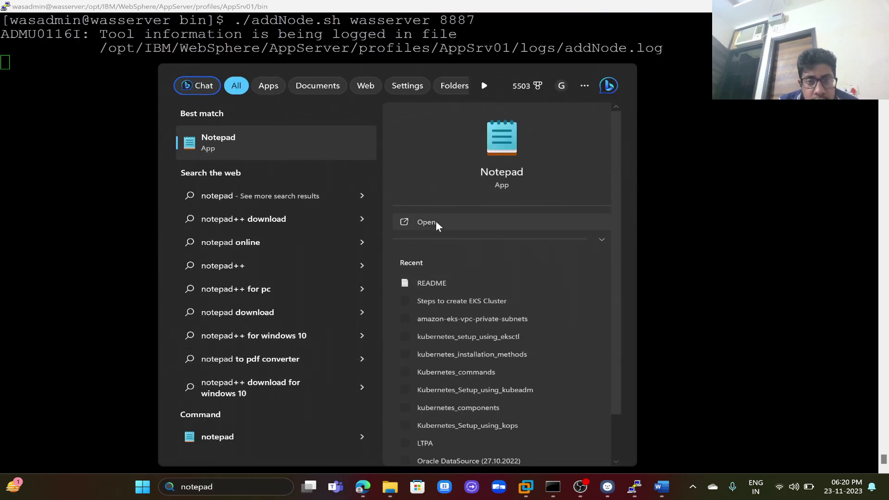
left_click(436, 220)
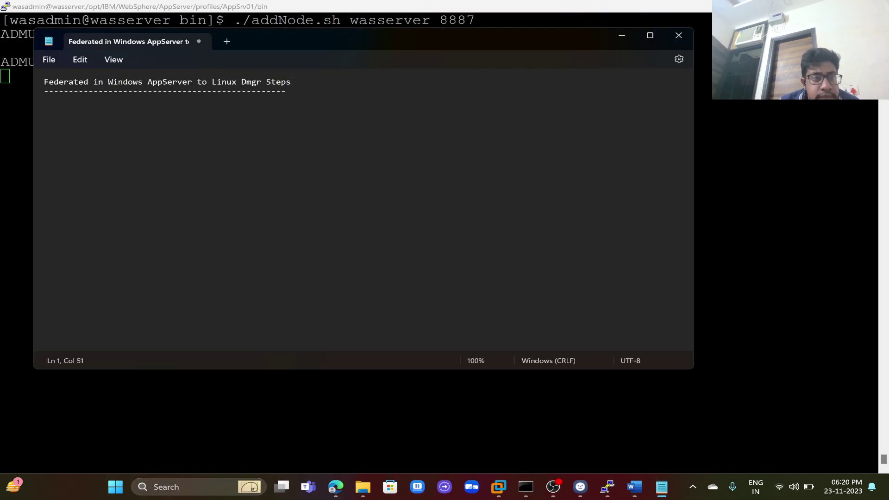
left_click(651, 36)
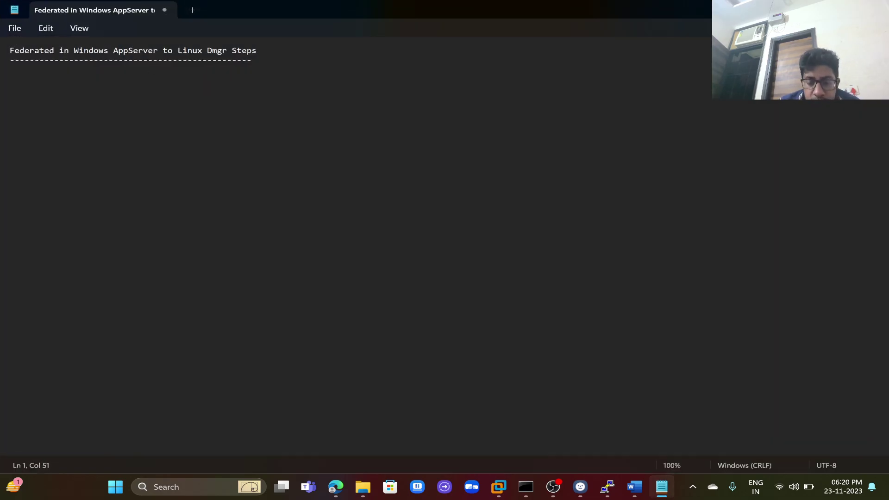
Below the underlined heading, add the entry "1.Install the WAS Product in Windows and Linux both are in Same versions" after a blank line
left_click(252, 60)
key("Return")
key("Return")
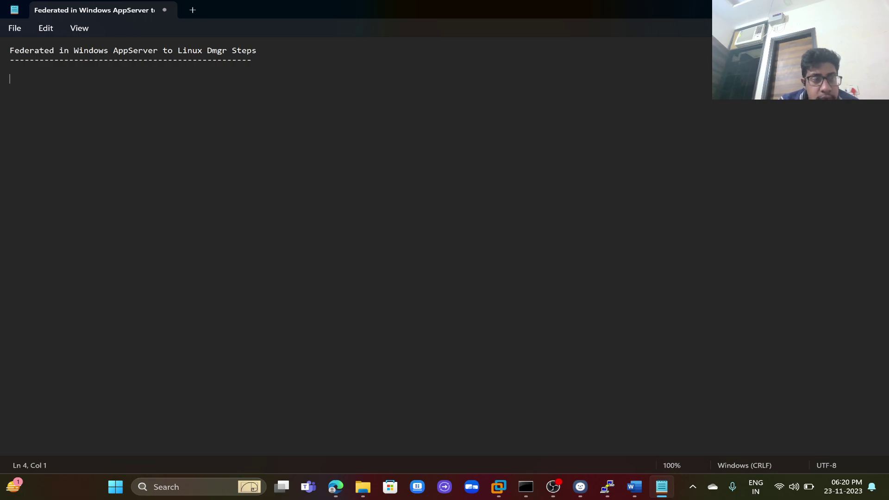
key("ctrl+plus")
key("ctrl+plus")
key("ctrl+plus")
type("1.")
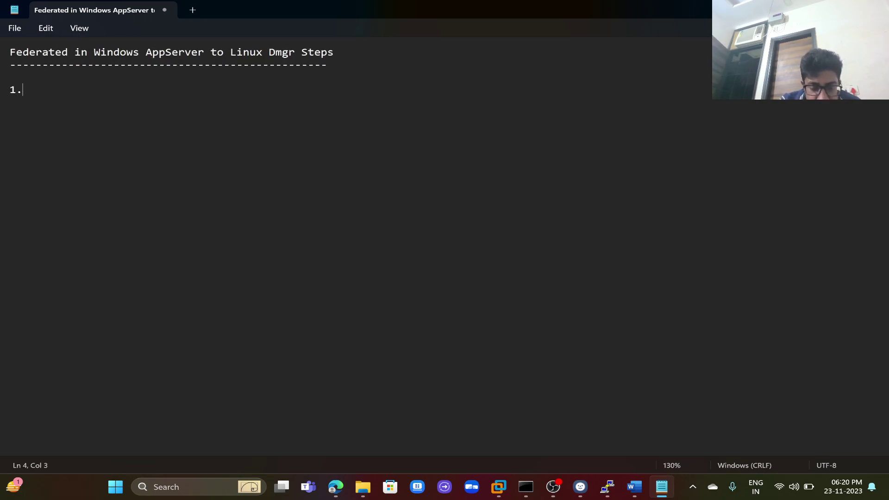
type("Install ")
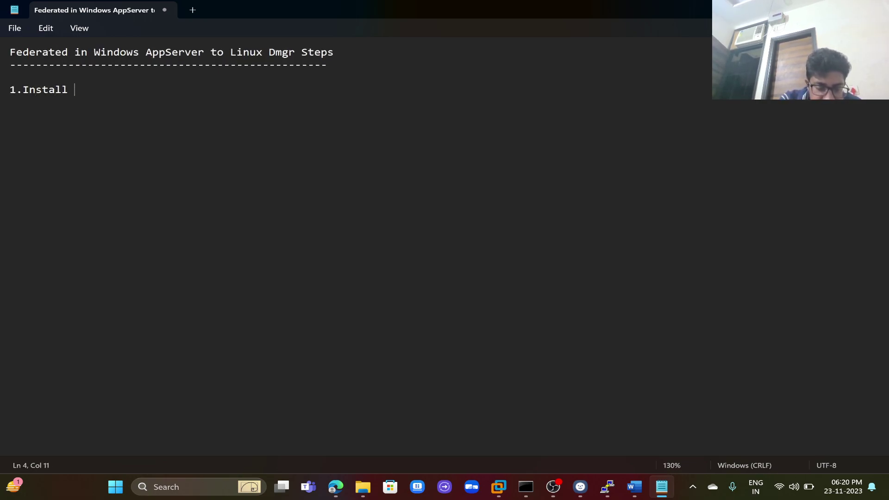
type("the WAS ")
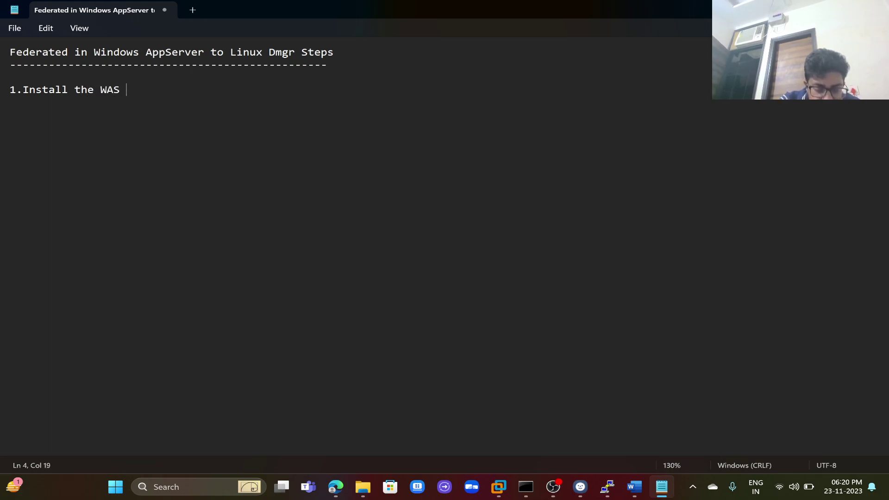
type("Product ")
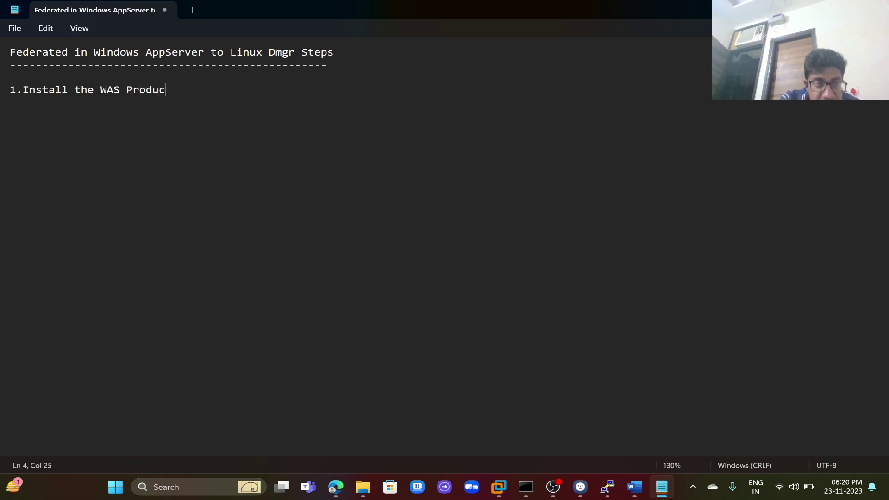
type("in W")
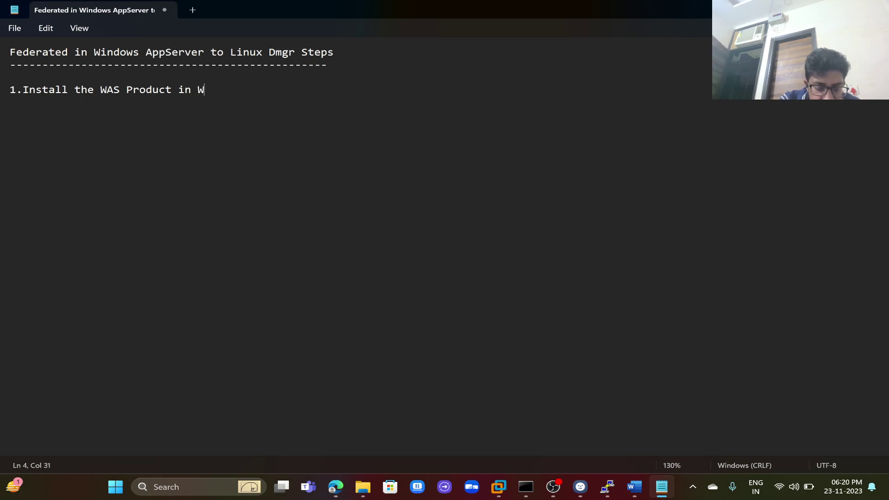
type("indows and ")
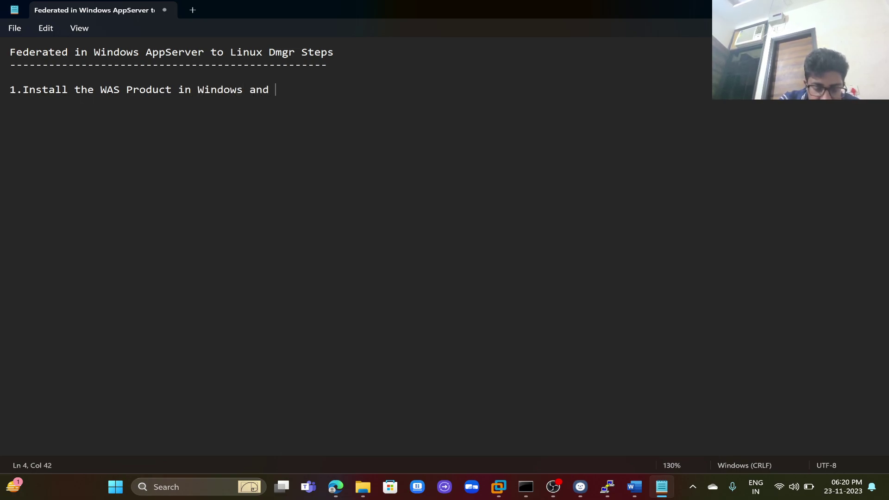
type("Linux bo")
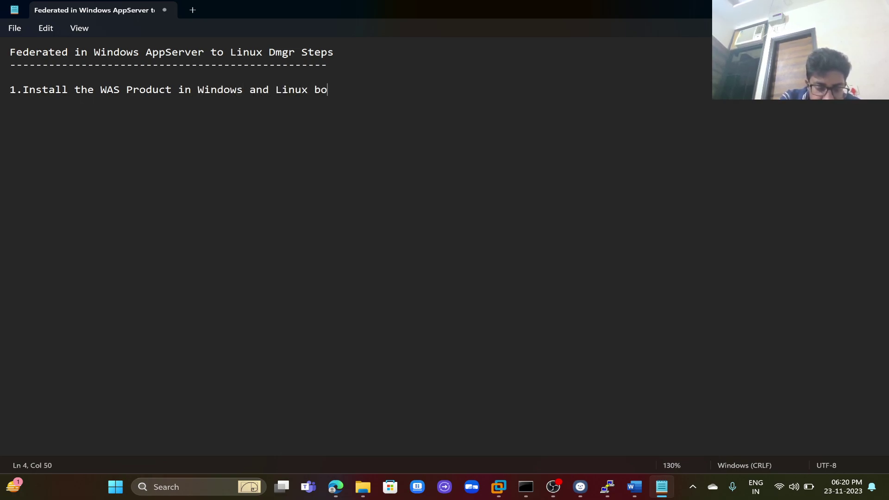
type("th are in ")
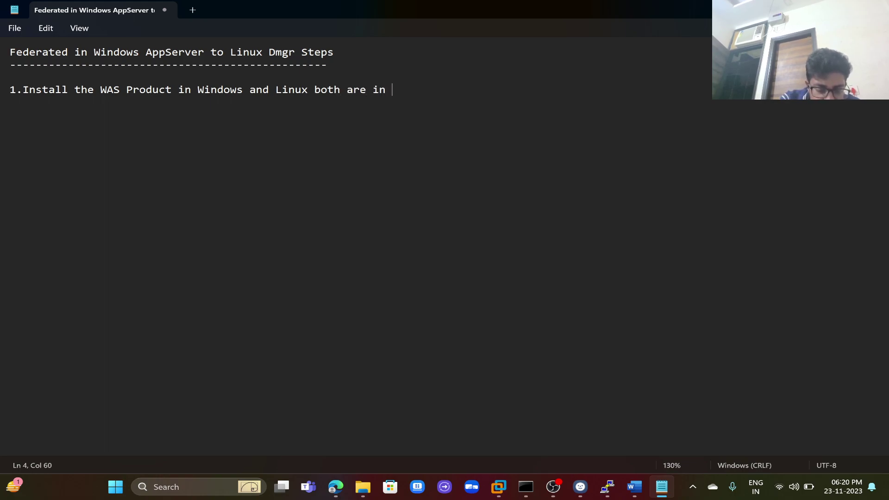
type("Sm")
key("BackSpace")
type("ame versions")
Add the entry "2.i have created the Dmgr profile in Linux Machine" below entry 1, separated by a blank line
key("Return")
key("Return")
type("2")
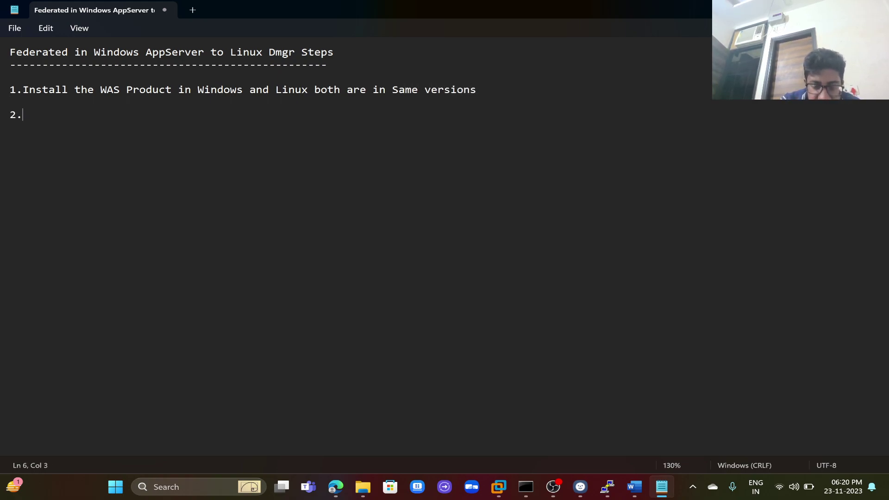
type(".i ")
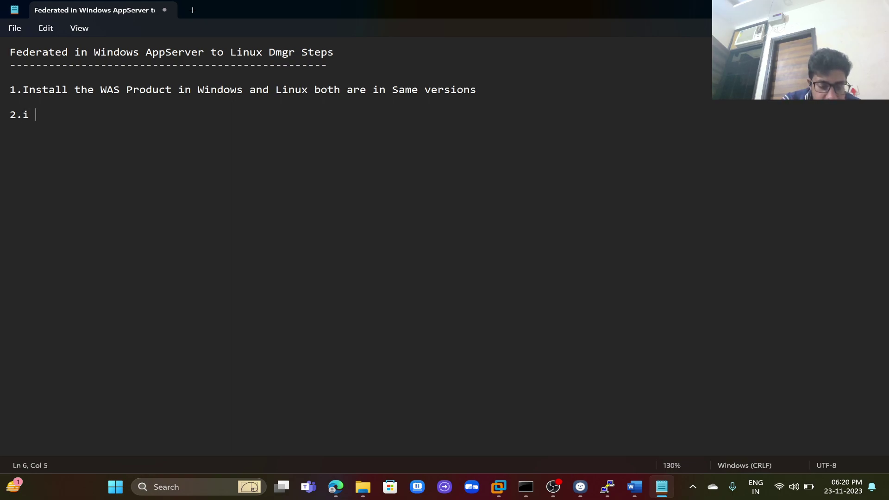
type("have created the ")
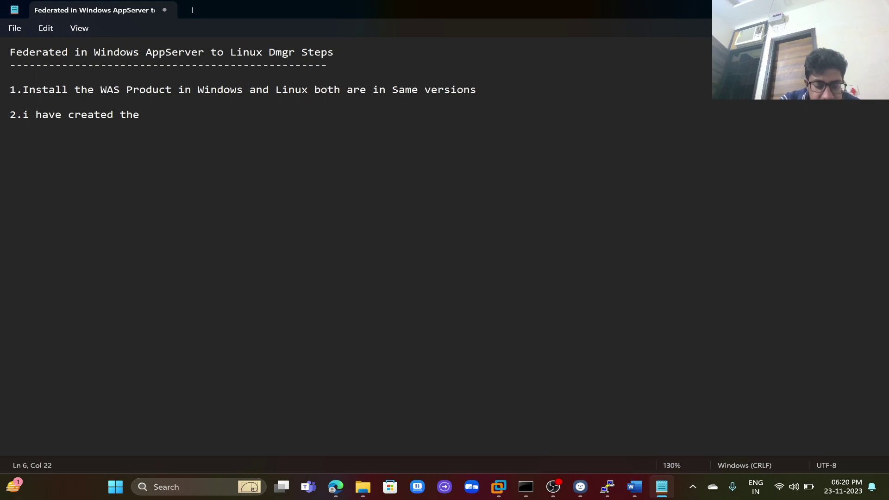
type("Dmgr profi")
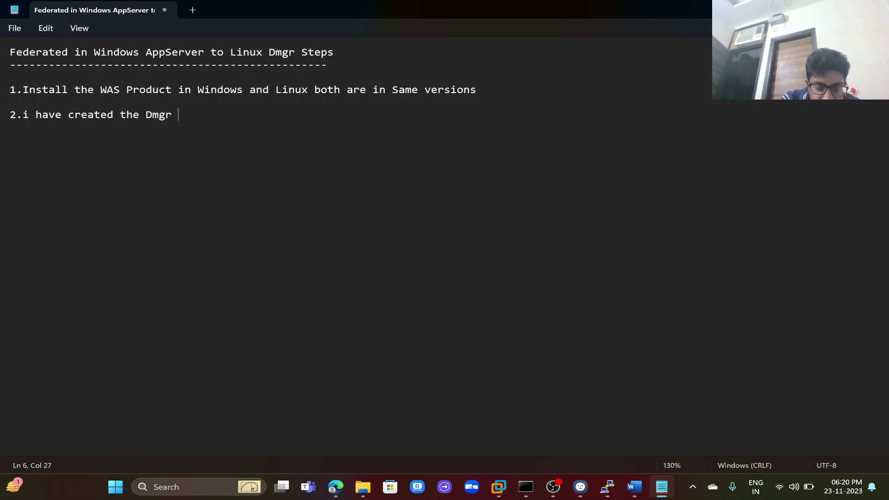
type("n Linux Machine")
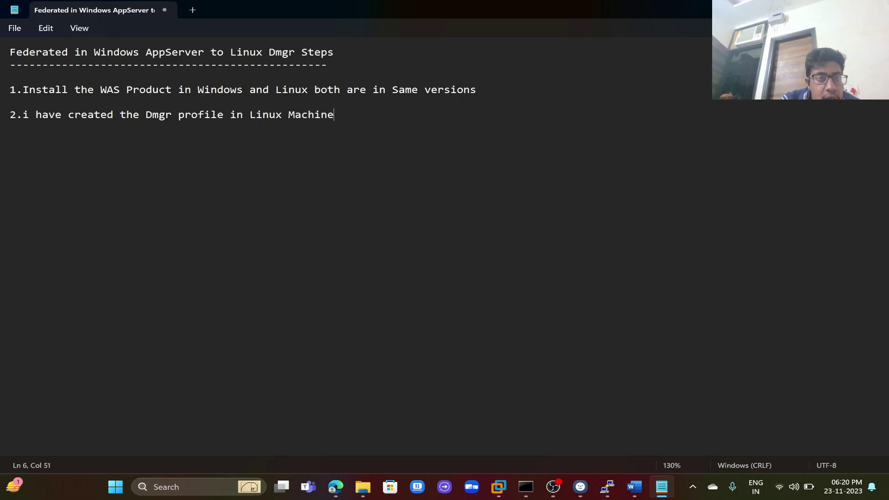
Add the entry "3. I have created the Application Server profile in Windows MACHINE" below entry 2, separated by a blank line
key("Return")
key("Return")
type("3.  I have created the App")
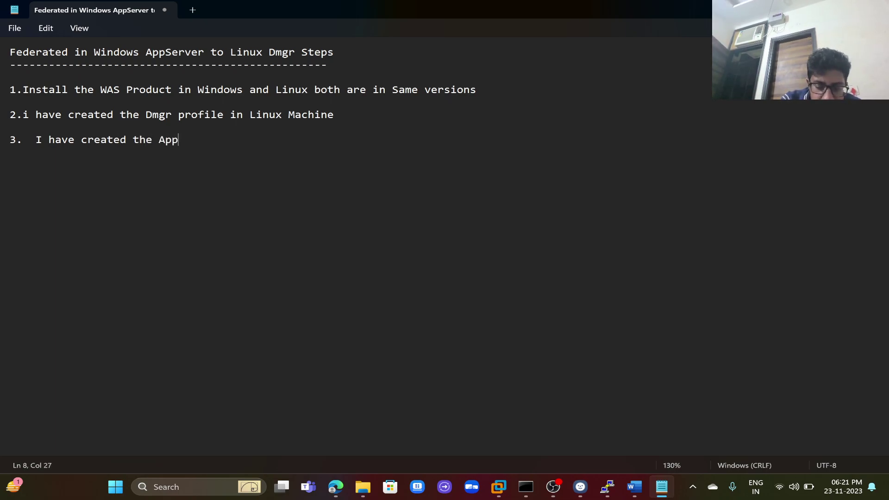
type("lication")
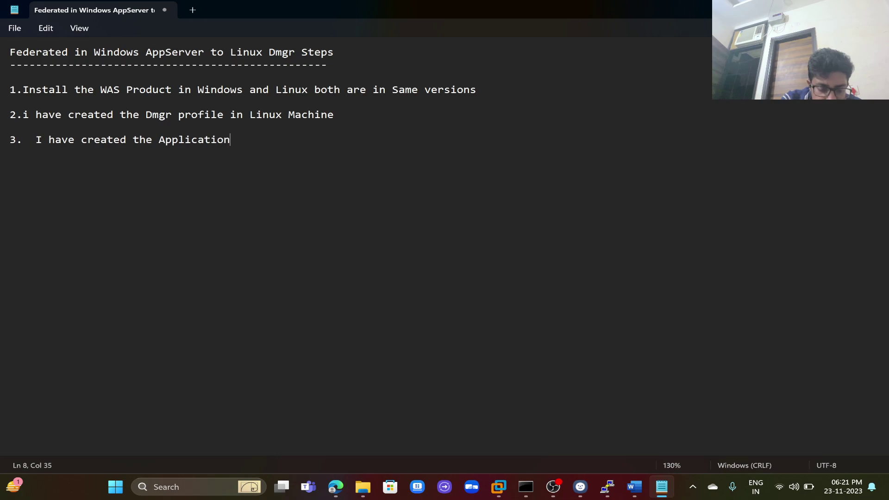
type(" Server profile in W")
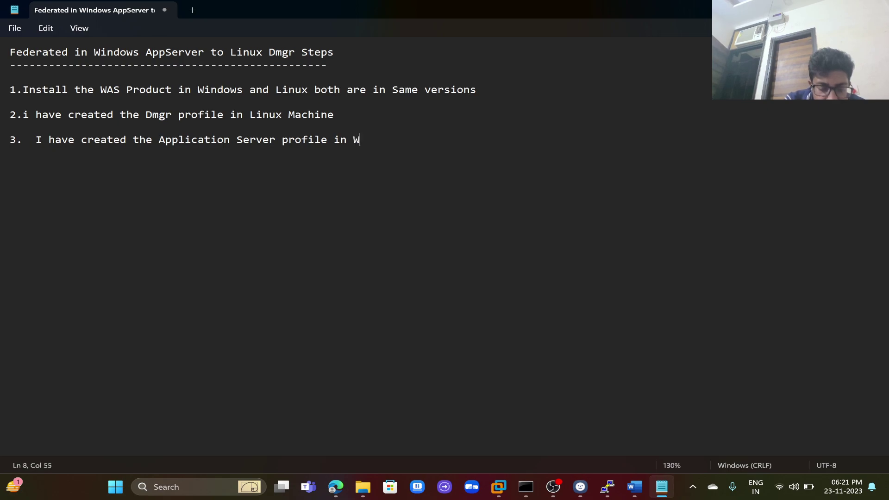
type("indows MA")
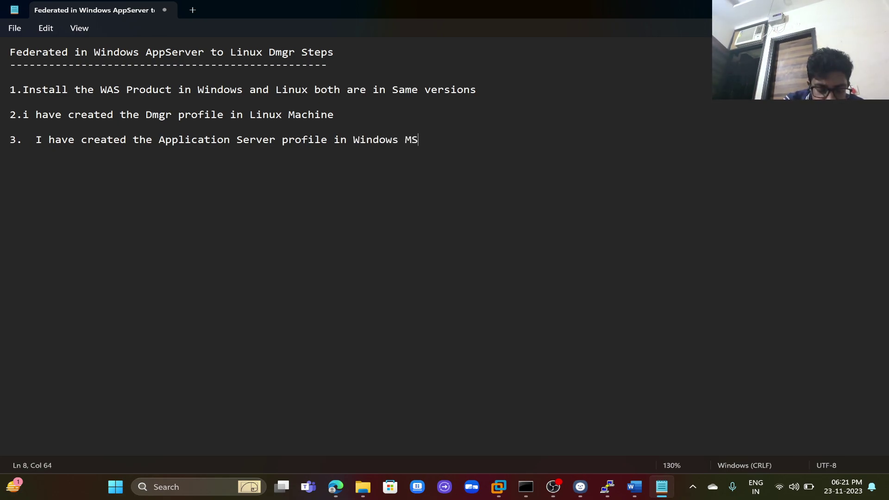
type("CHINE")
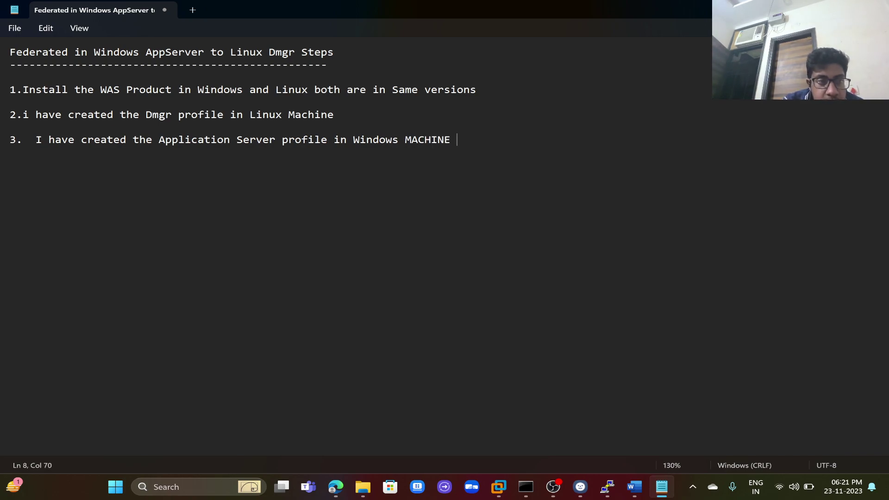
Begin an entry numbered 4 below entry 3, leaving a blank line between them
key("Return")
key("Return")
type("4")
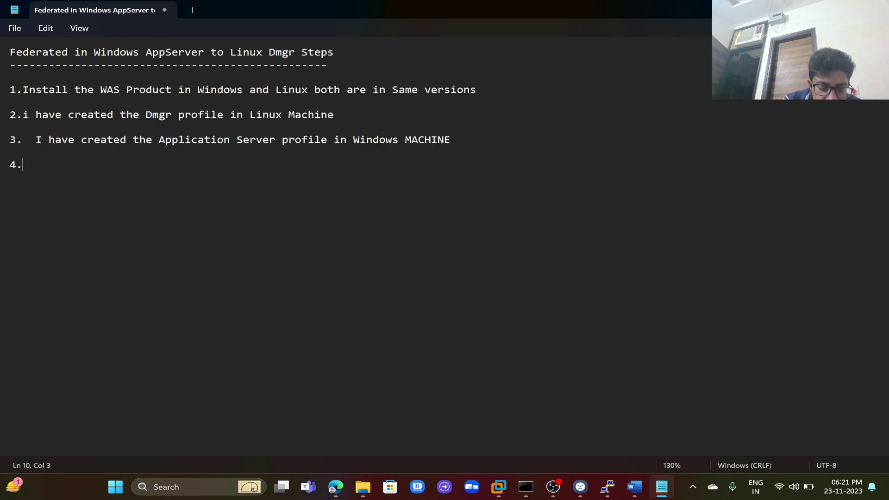
type(".fEDE")
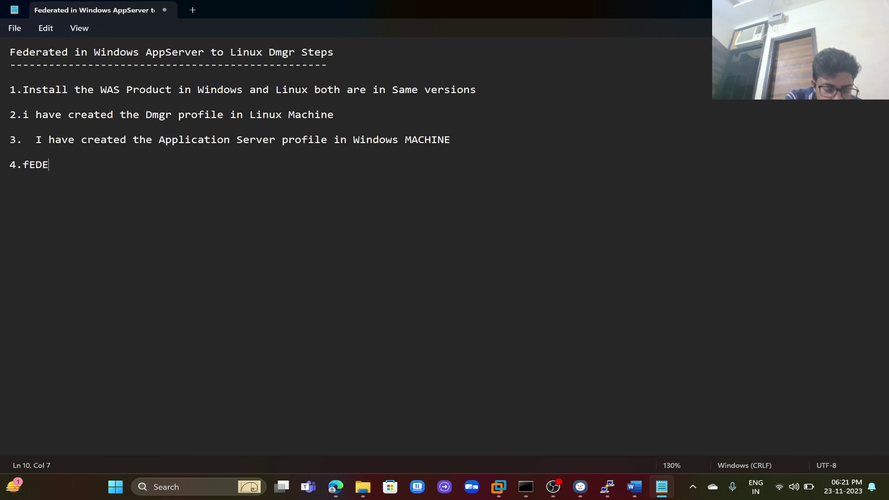
type("RATED INTO THE")
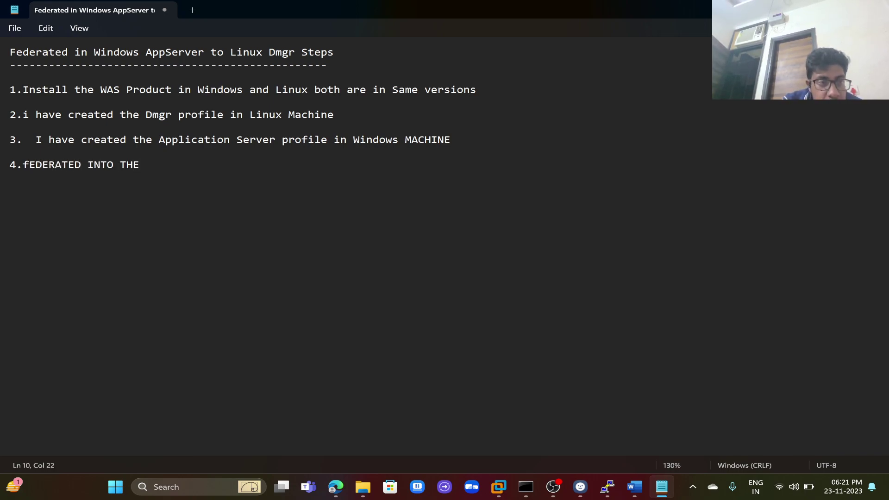
key("BackSpace")
key("BackSpace")
key("BackSpace")
key("BackSpace")
key("BackSpace")
key("BackSpace")
key("BackSpace")
key("BackSpace")
key("BackSpace")
key("BackSpace")
key("BackSpace")
key("BackSpace")
key("BackSpace")
key("BackSpace")
key("BackSpace")
key("BackSpace")
key("BackSpace")
key("BackSpace")
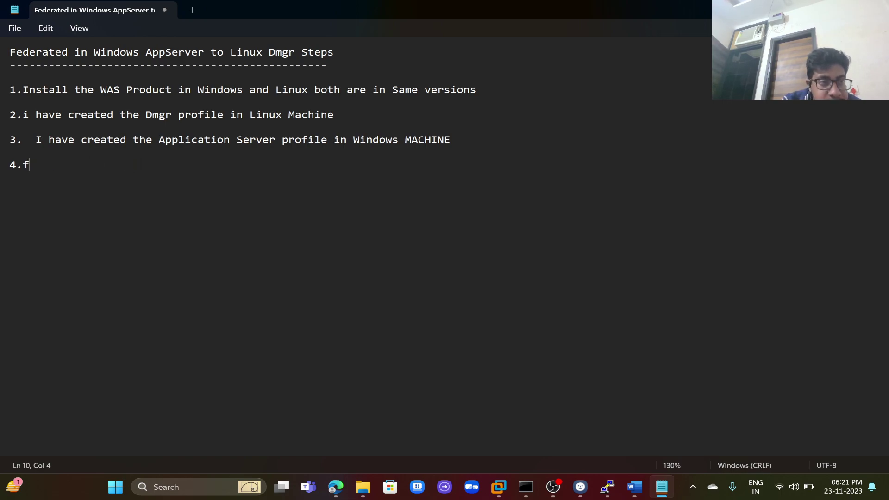
type("fEDE")
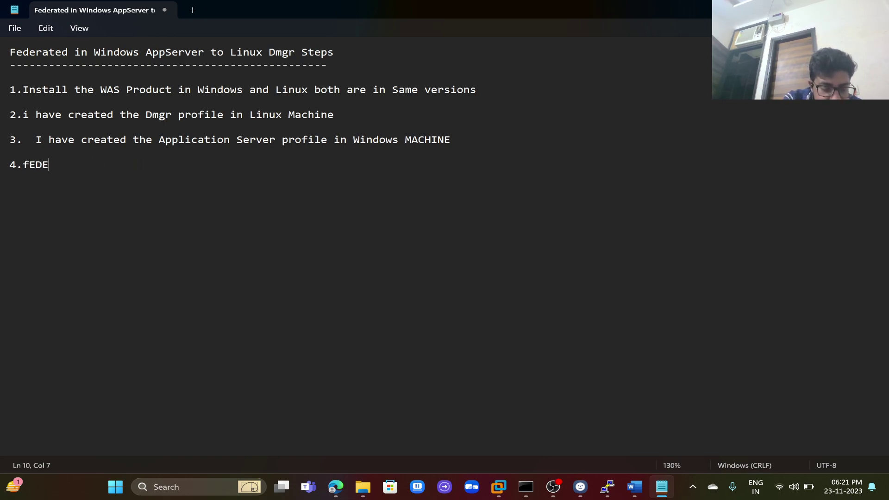
type("RATED INTO")
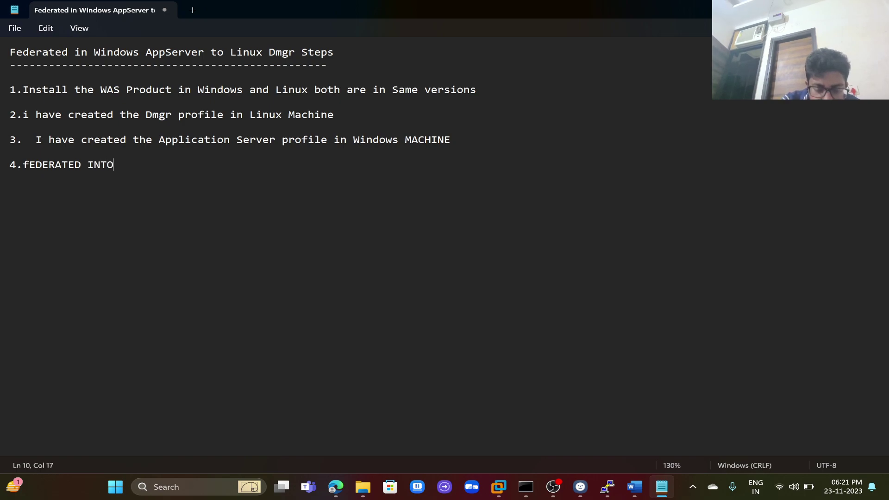
type(" THE dMG")
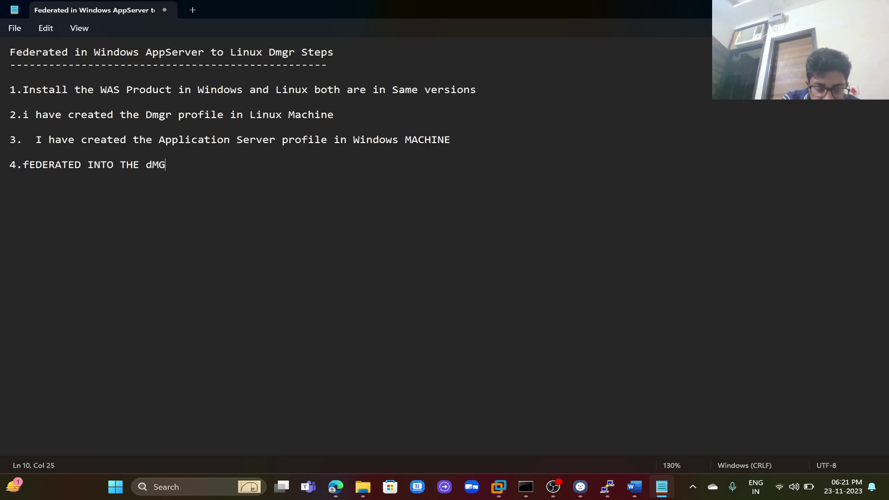
type("R WITH aPPsERVER")
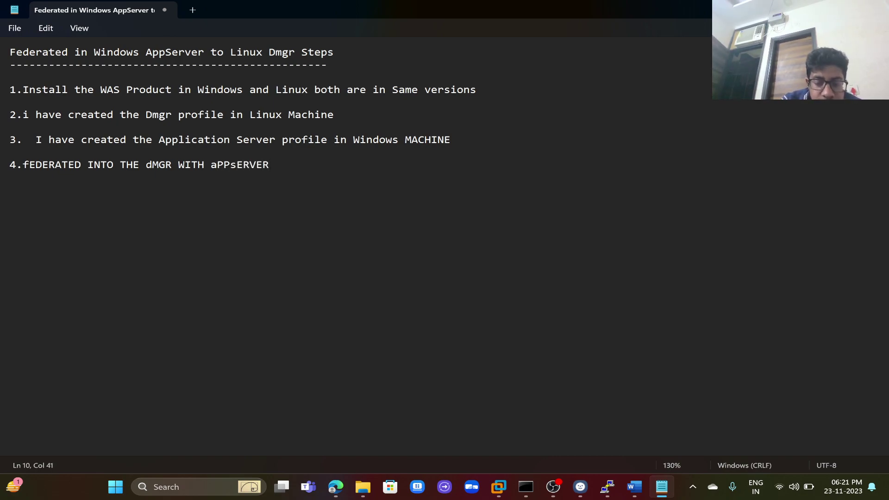
key("BackSpace")
key("BackSpace")
key("BackSpace")
key("BackSpace")
key("BackSpace")
key("BackSpace")
key("BackSpace")
key("BackSpace")
key("BackSpace")
key("BackSpace")
key("BackSpace")
key("BackSpace")
key("BackSpace")
key("BackSpace")
key("BackSpace")
key("BackSpace")
key("BackSpace")
key("BackSpace")
key("BackSpace")
key("BackSpace")
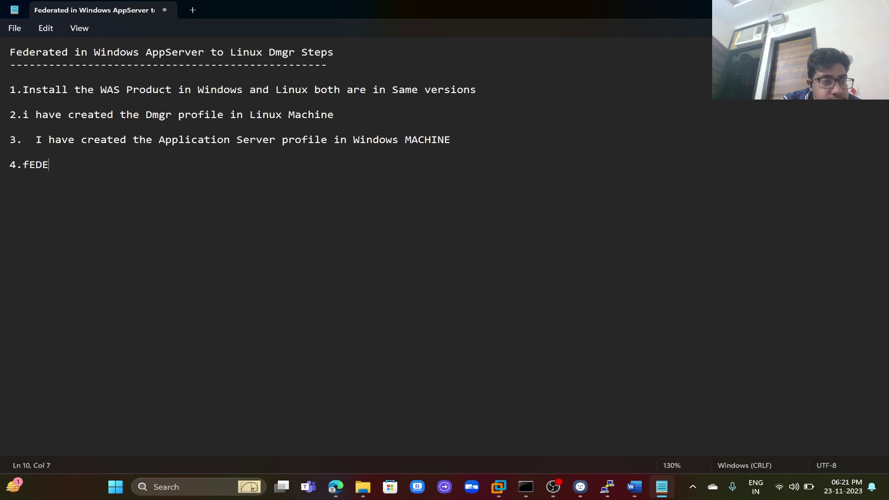
key("BackSpace")
Write "Federated Dmgr with App.Server" as the text of entry 4
type("Federated Dmgr wi")
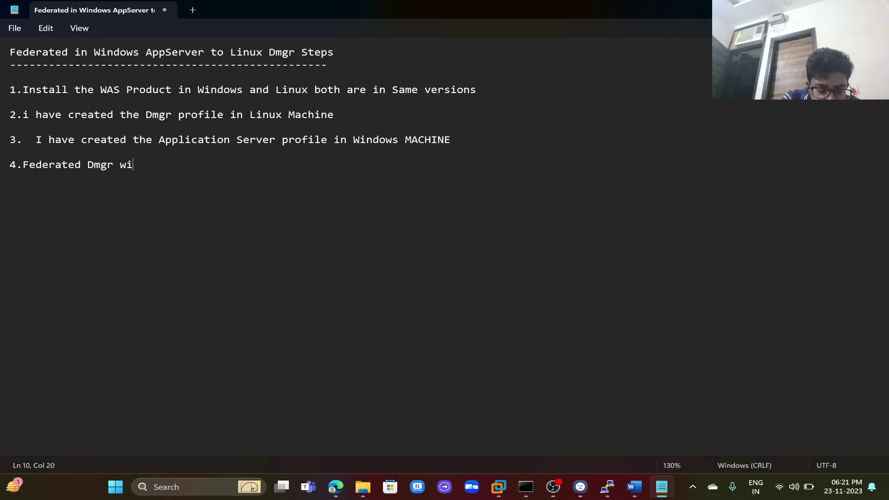
type("th App.S")
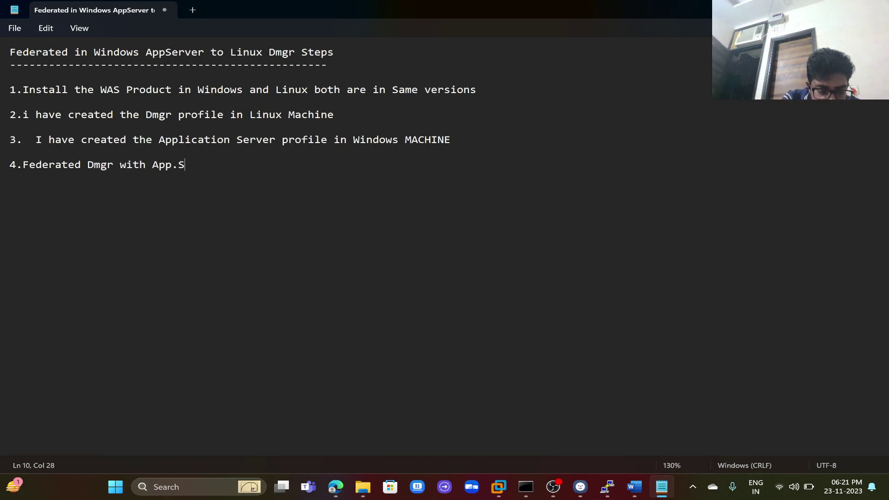
type("erver")
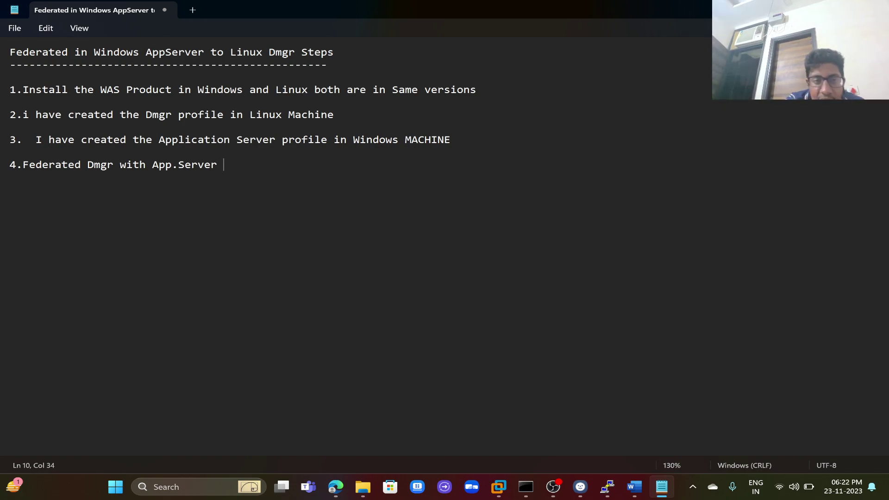
Below entry 4, add a blank line and the two lines "1.Dmgr (Linux)" and "2.AppSrv04 and AppSrv05 (Windows)"
key("Return")
key("Return")
type("1")
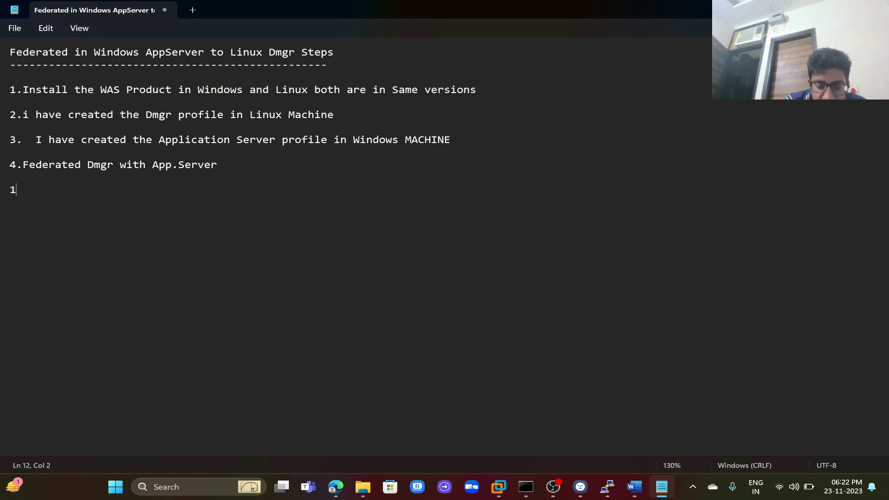
type(".D")
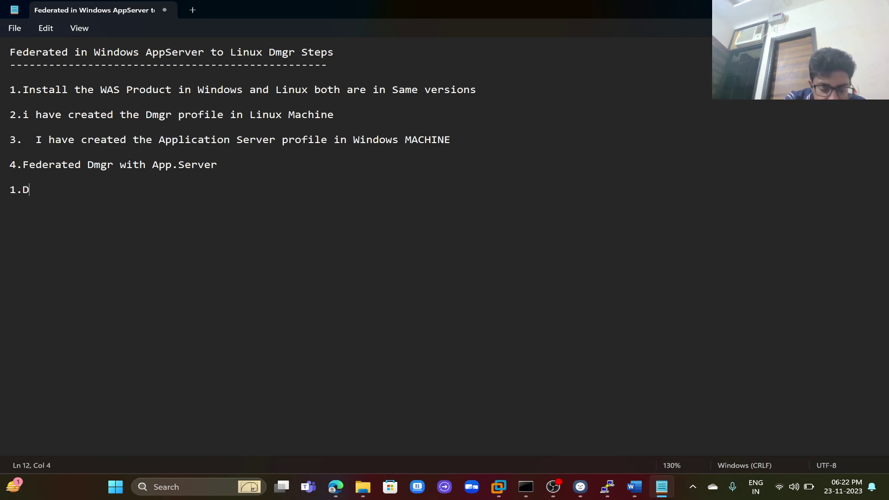
type("mgr (Linux")
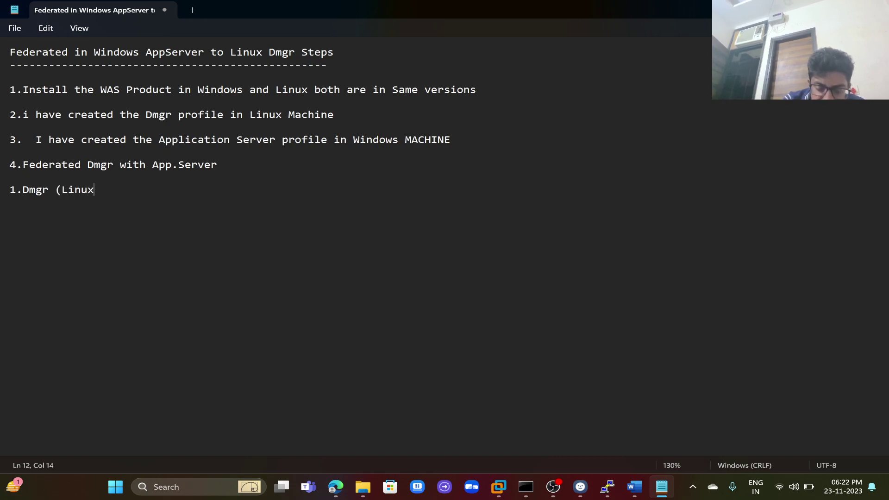
type(") 2.AppSrv04 and AppSrv0")
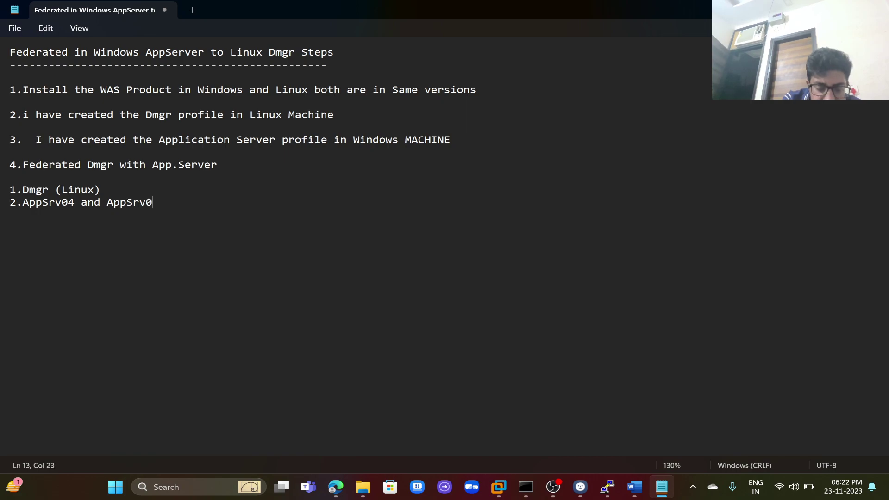
type("5 (W")
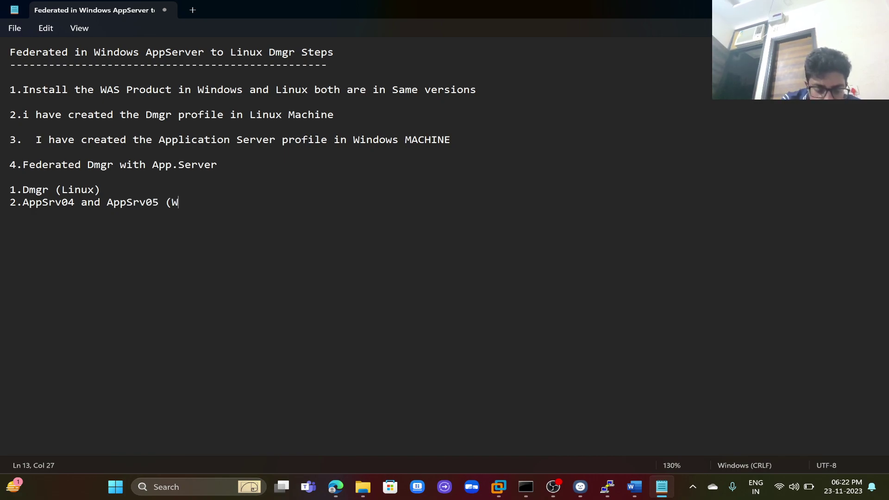
type("indows)")
key("Return")
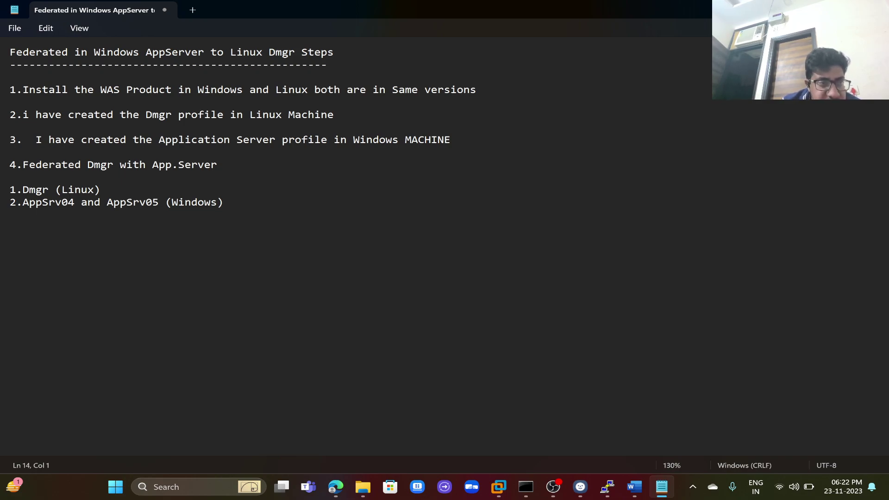
Capitalize the "I" that starts entry 2 and remove the extra spaces after the number of entry 3
left_click(29, 114)
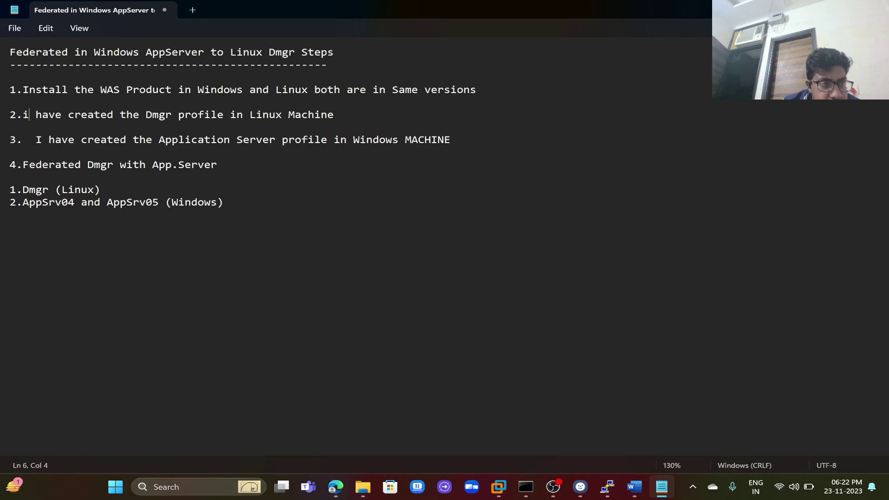
key("BackSpace")
type("I")
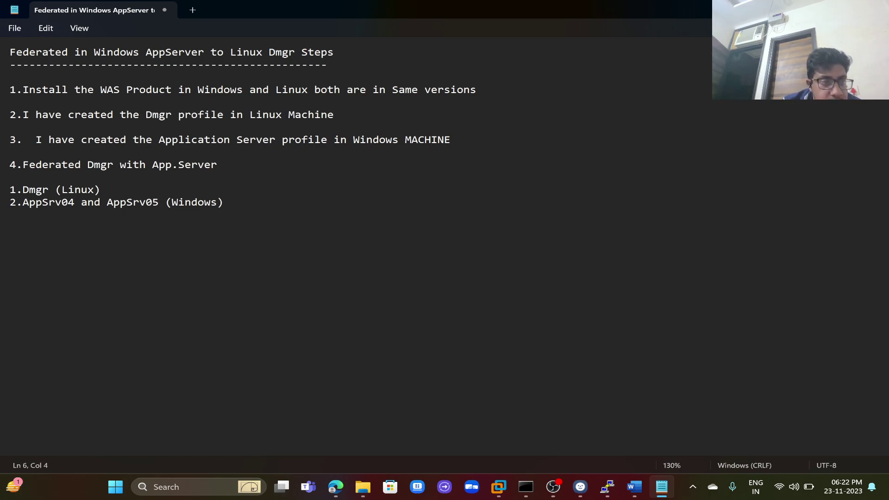
key("BackSpace")
key("BackSpace")
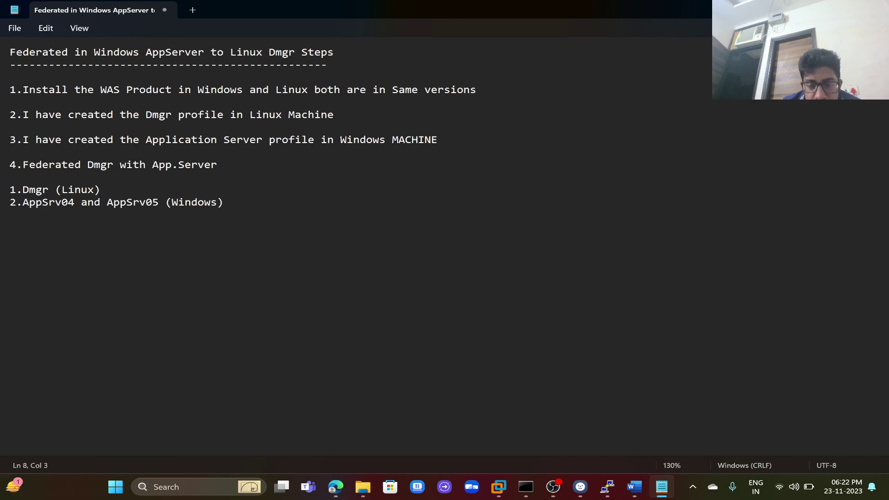
Switch to the browser's WebSphere console and look over the Test_Windows cluster members and the navigation tree
left_click(618, 491)
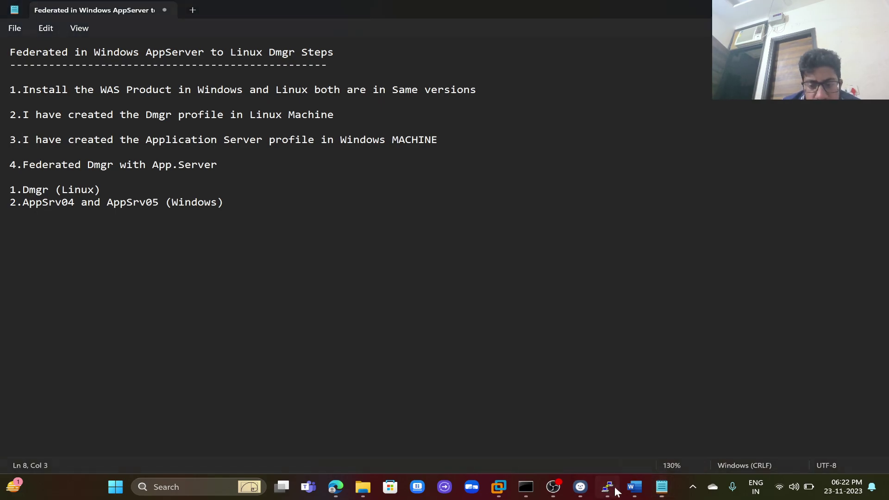
left_click(335, 486)
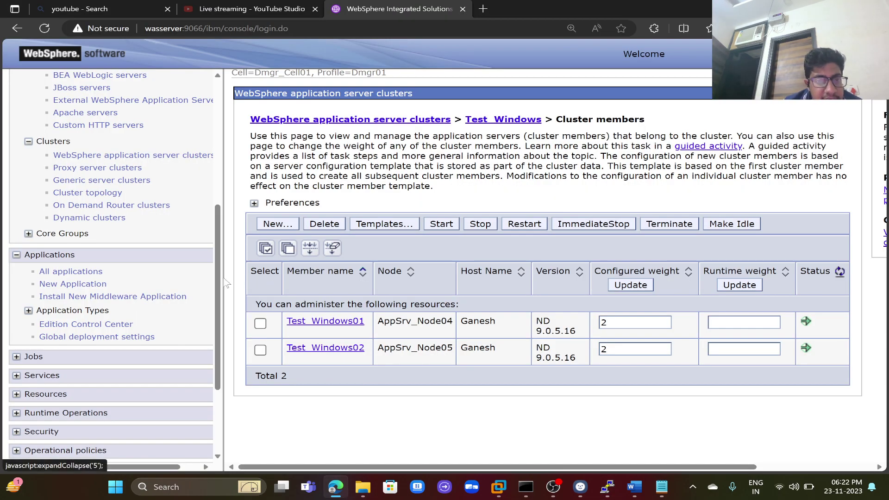
mouse_move(217, 287)
left_mouse_down()
mouse_move(218, 157)
mouse_move(217, 303)
left_mouse_up()
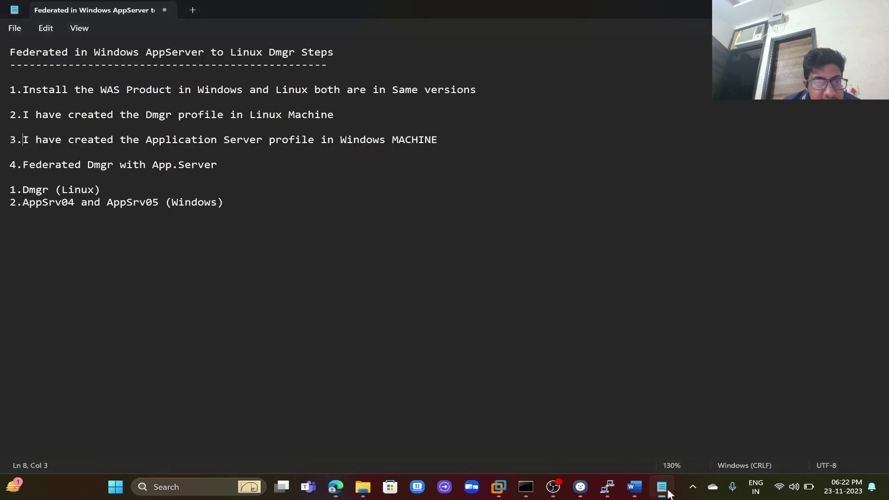
Switch to Notepad and, after a blank line below the profile list, add "5. I have created the AppSrv01 profile in LINUX Machine"
left_click(663, 486)
left_click(224, 203)
key("Return")
key("Return")
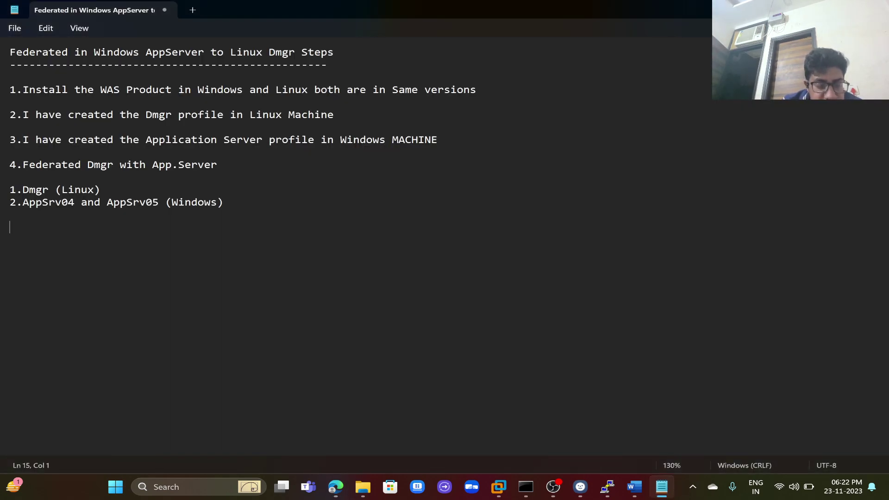
type("5. I ")
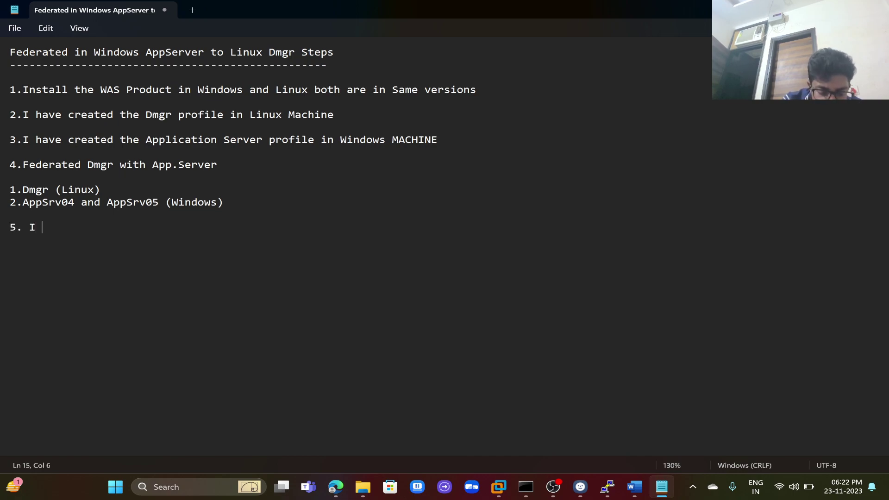
type("have create")
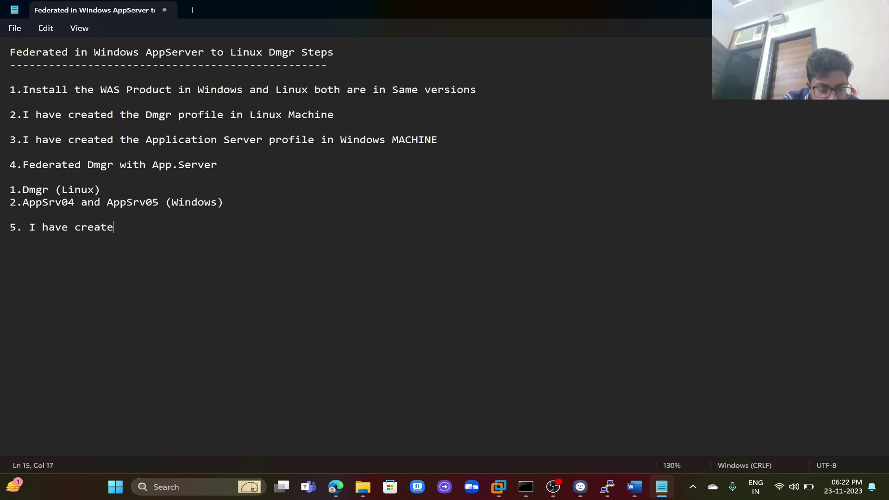
type("d the AppSrv")
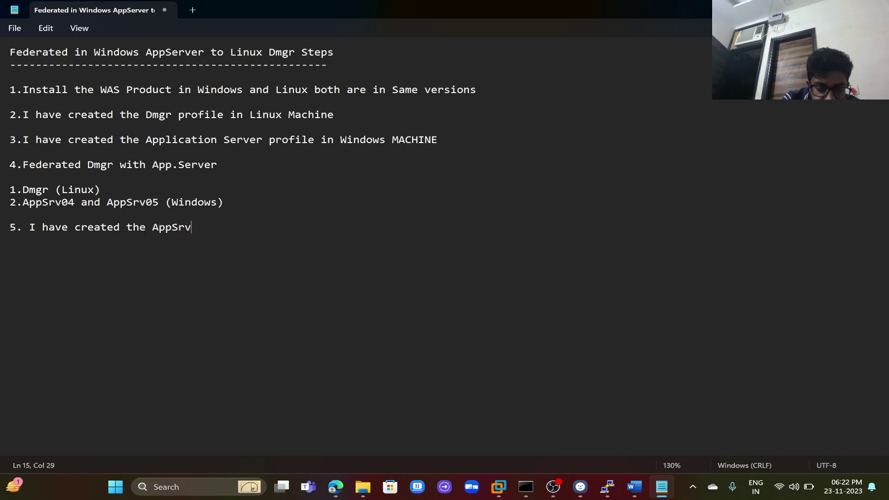
type("01 profile ")
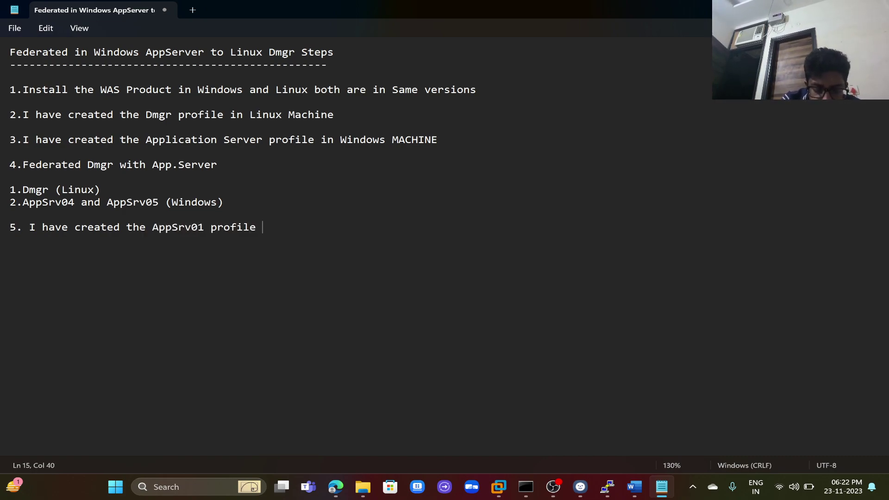
type("in LINUX Mach")
type("ine  ")
Add entry "6.Federated that node to the Dmgr (Linux Machine)", separated from entry 5 by a blank line
type("6.Feder")
type("ated that")
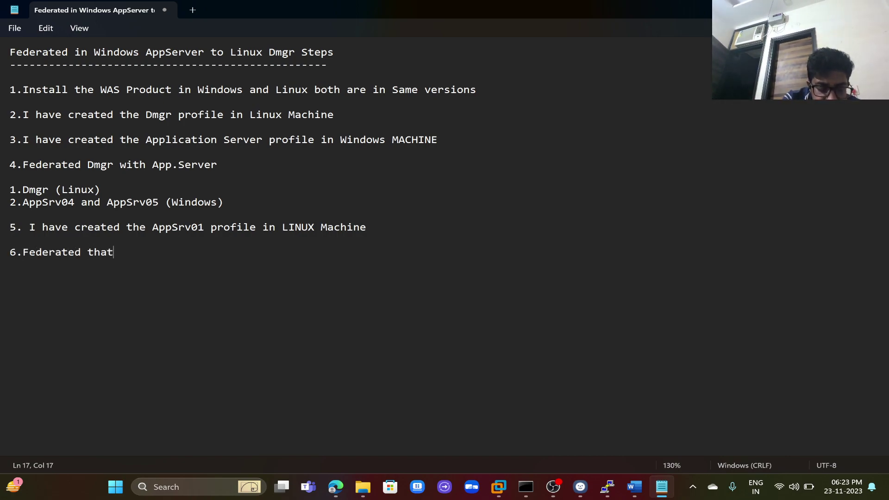
type(" node to th")
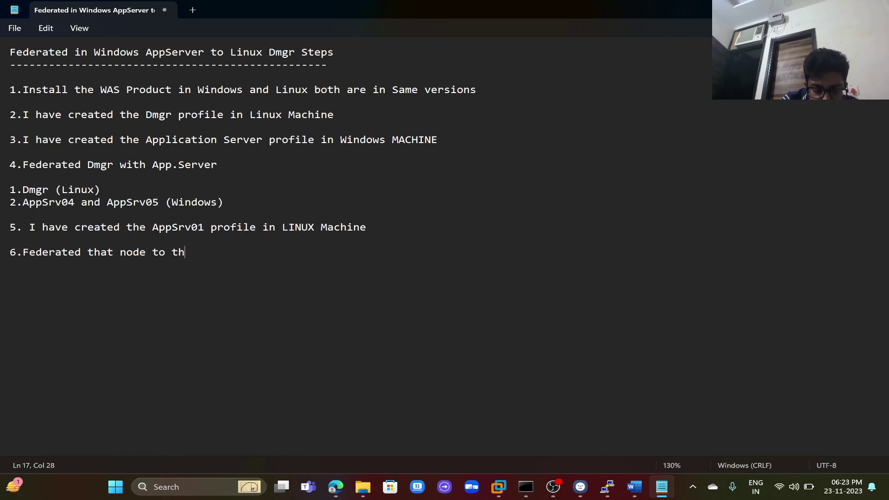
type("e Dmgr ")
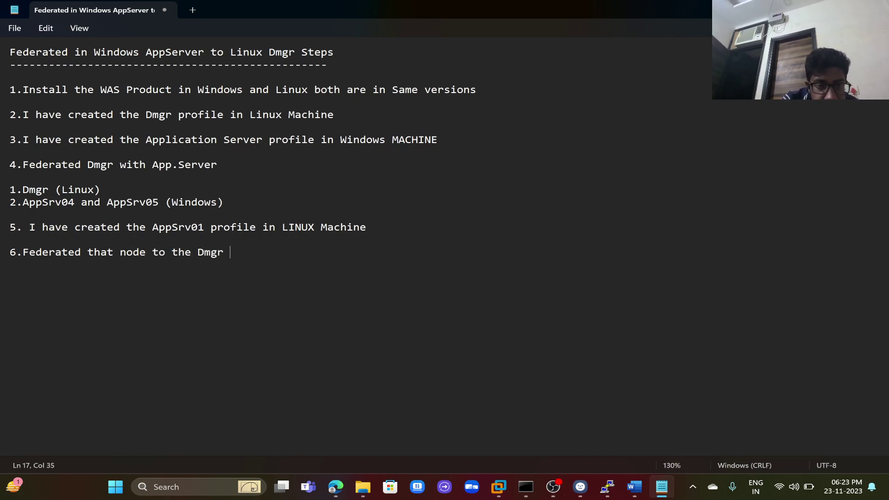
type("(Li")
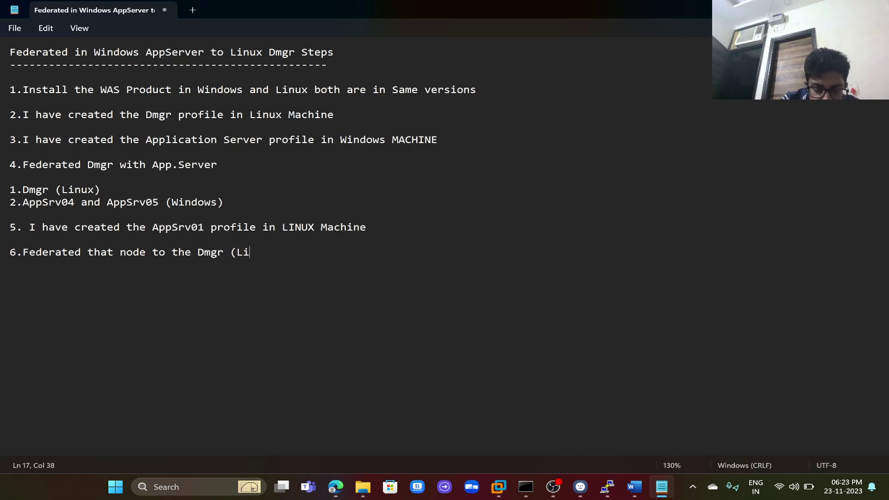
type("nux Mach")
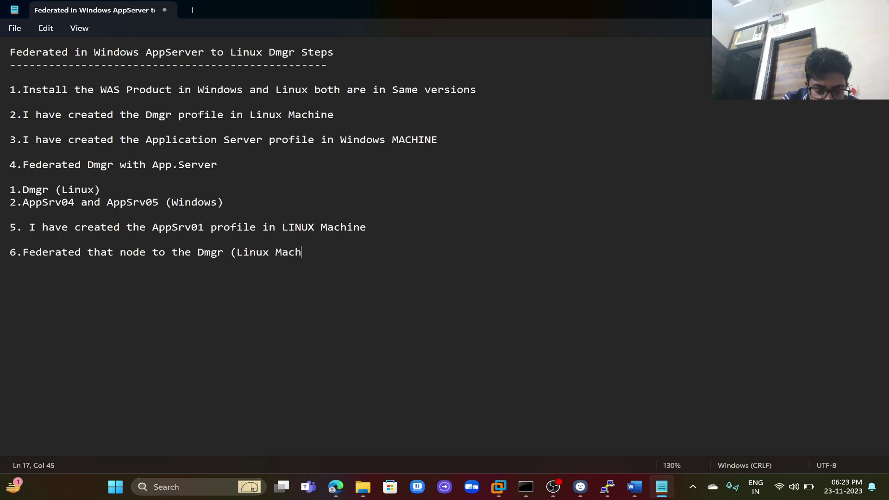
type("ine)")
Below entry 6, leave a blank line and write "now at this point of time i have 2 profiles"
key("Return")
key("Return")
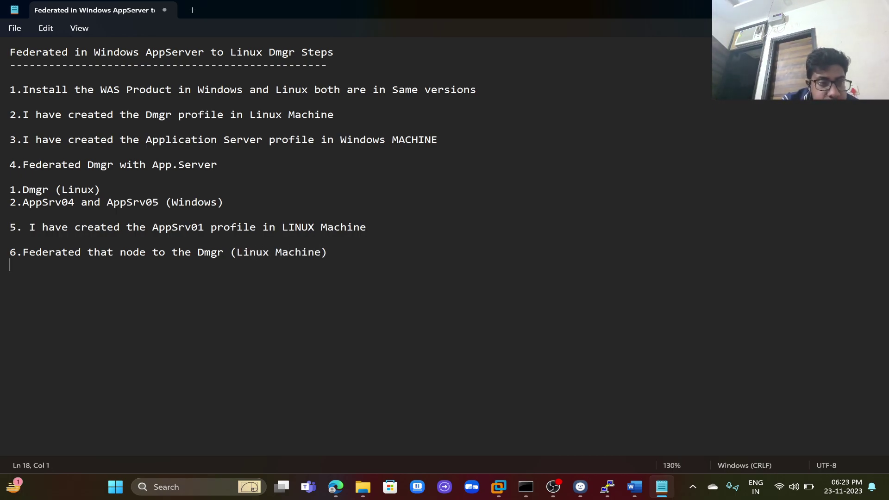
type("no")
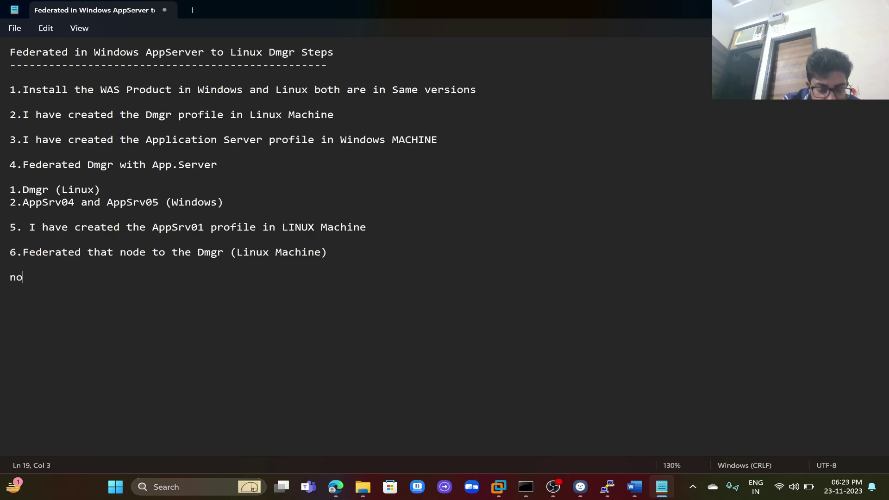
type("w at this")
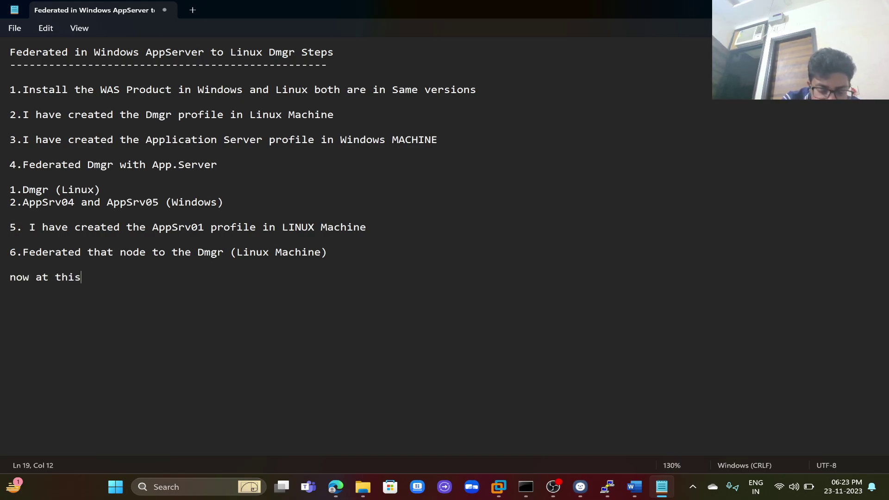
type(" point of")
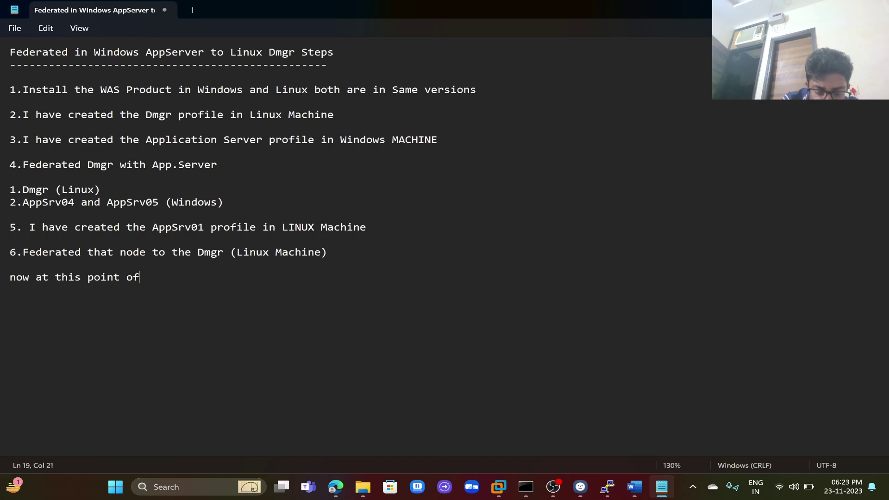
type(" time i have 2 profiles")
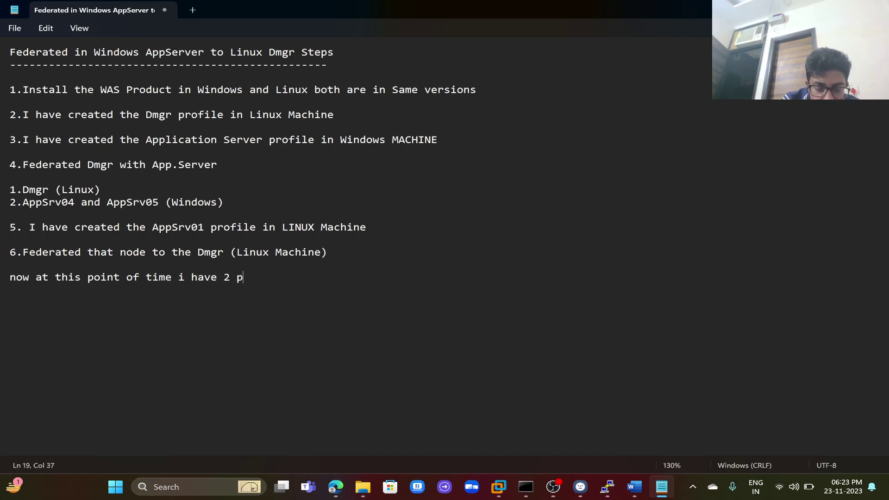
After a blank line, list the two profiles as "1.DMGR" and "2.APPSRV01 Linux"
key("Return")
key("Return")
type("1.DMGR")
key("Return")
type("2.APPSRV01")
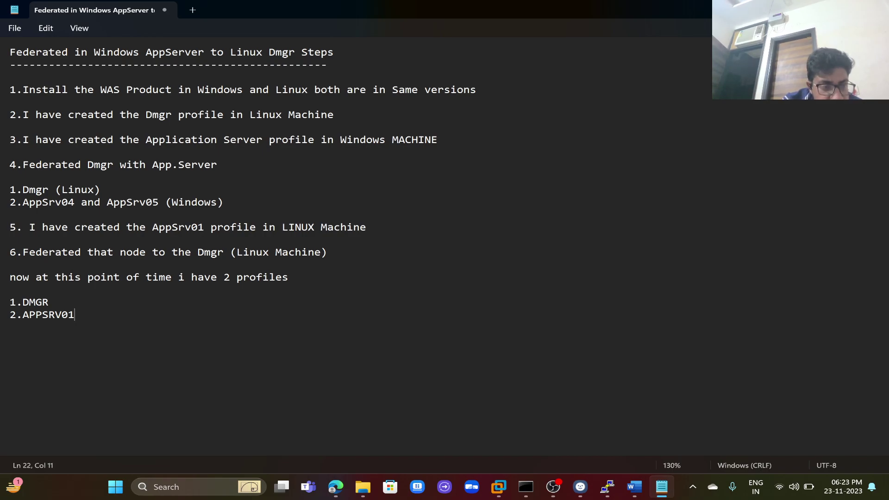
type(" Linux")
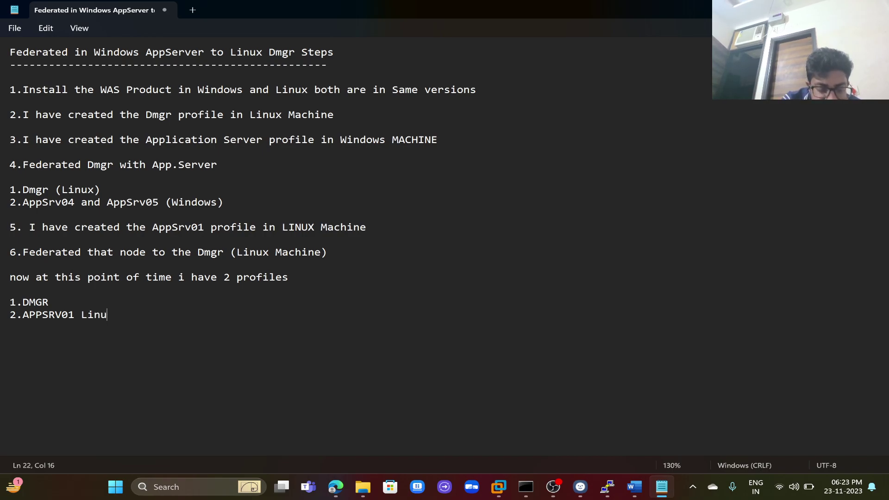
Add a "Windows" heading line and, after a blank line, "AppSrv04 and AppSrv05 will shows in Console"
key("Return")
key("Return")
type("Windows")
key("Return")
type("AppS")
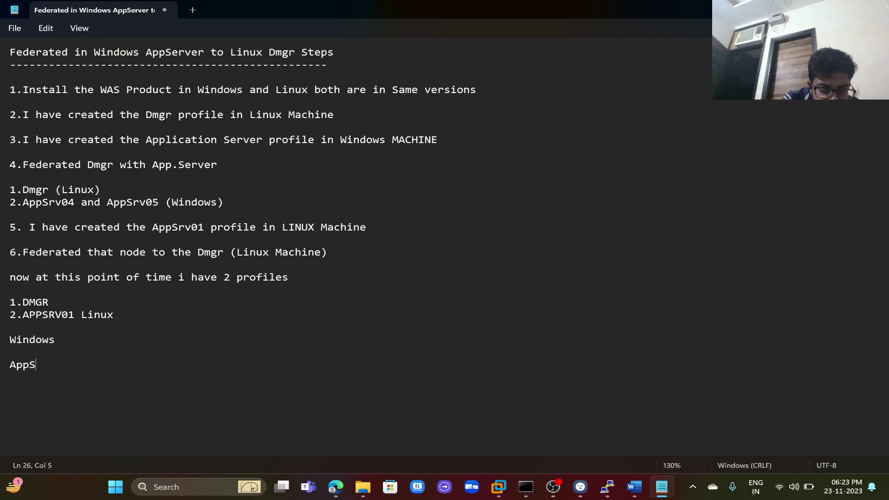
type("rv04 an")
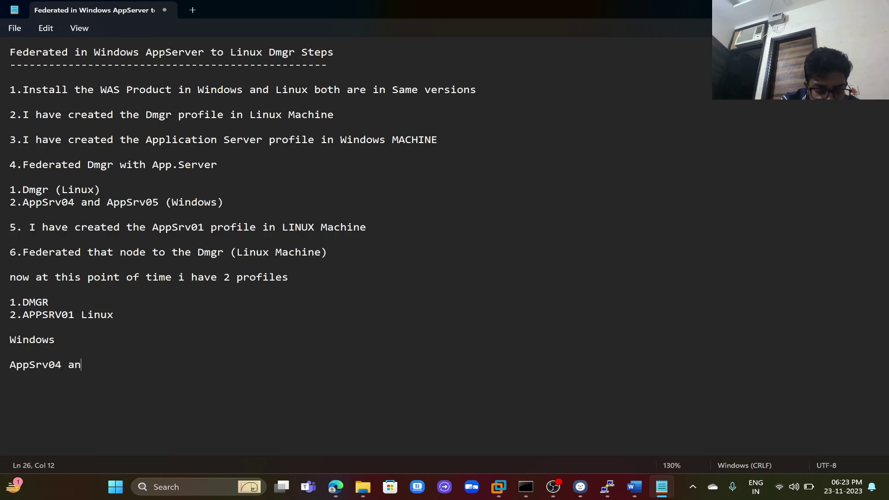
type("d App")
type("Srv05 will show")
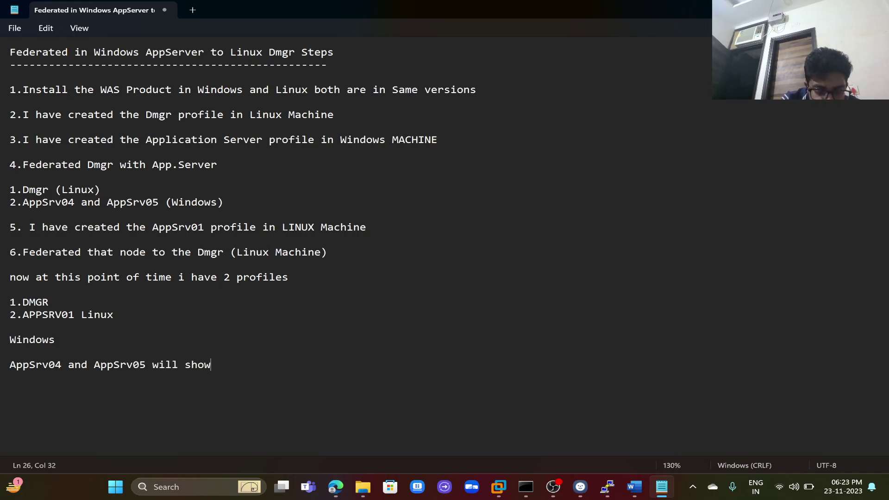
type("s in Console")
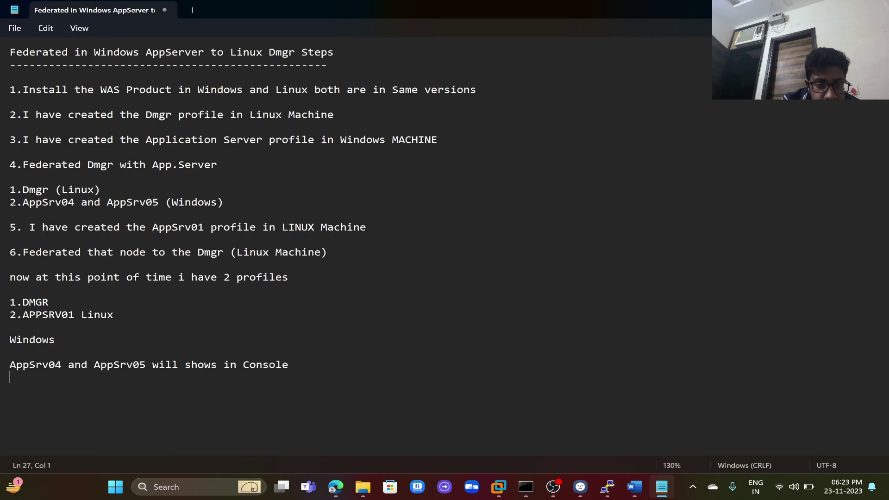
After a blank line, add "HHostName for windows:" with the Windows host name, and below it "HostName for Linux Machine:wasserver"
key("Return")
type("HHostName ")
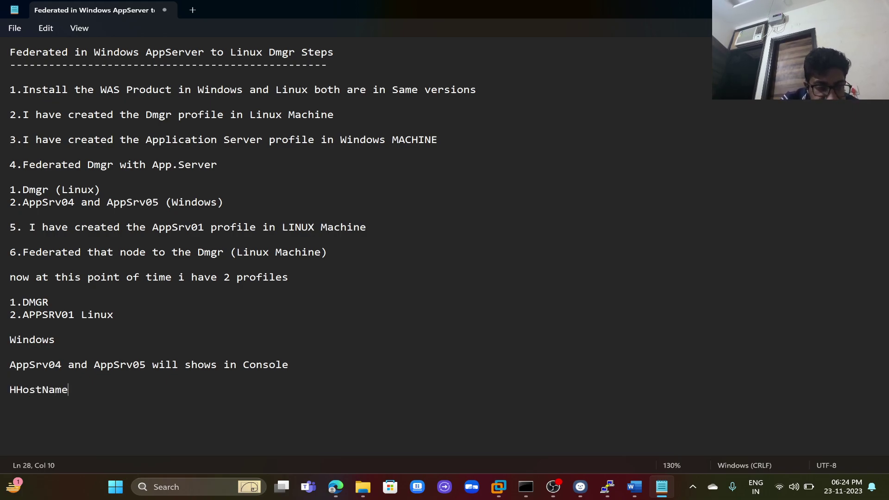
type("for win")
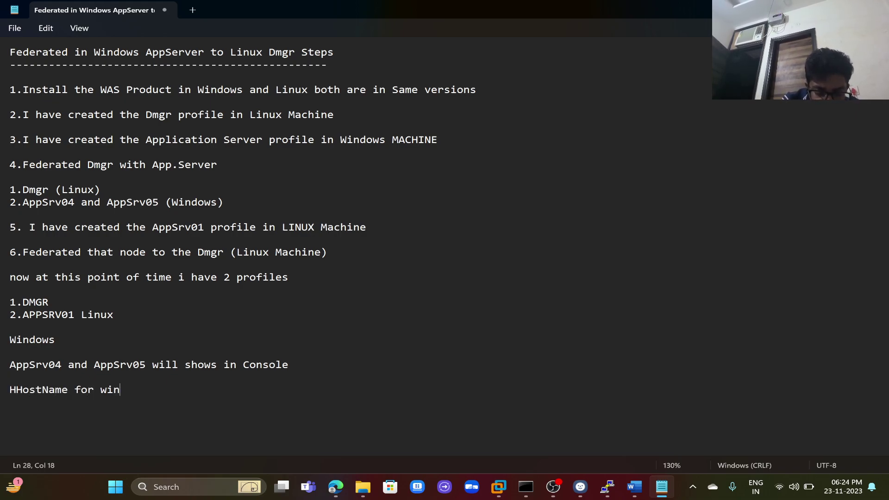
type("dows;Ganesh")
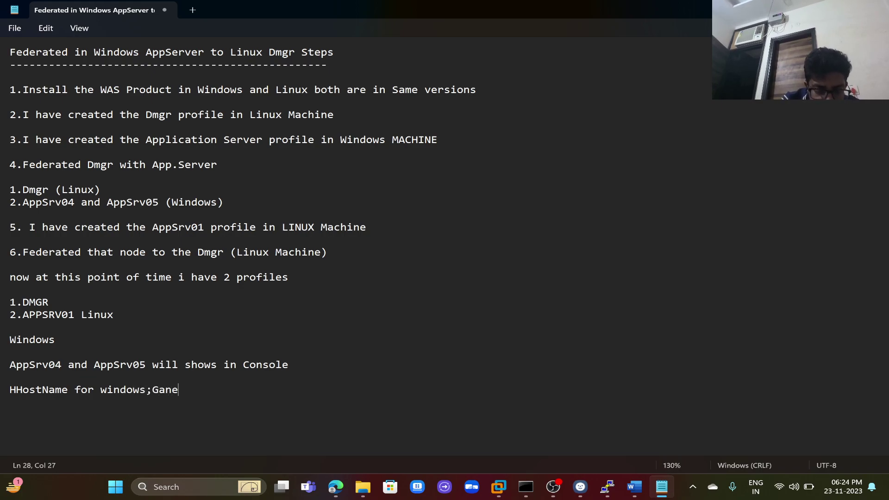
key("BackSpace")
key("BackSpace")
key("BackSpace")
key("BackSpace")
key("BackSpace")
key("BackSpace")
key("BackSpace")
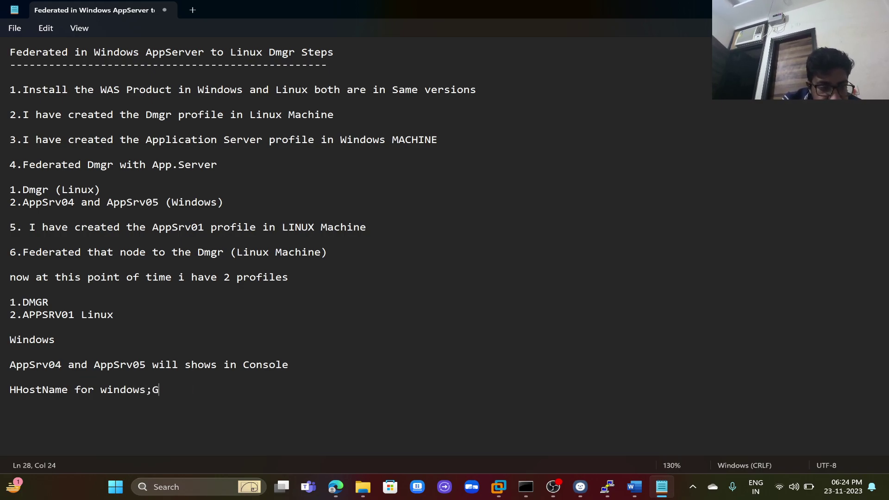
type(":Gan")
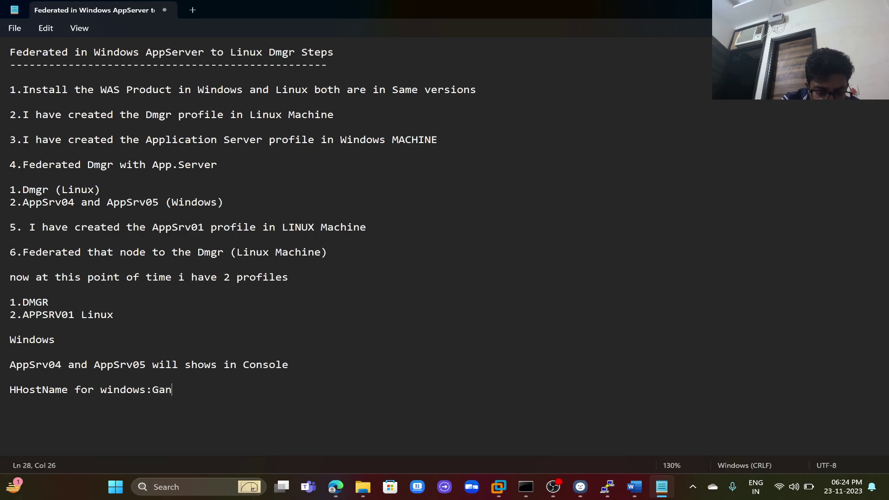
type("esh HostName for Li")
type("nu")
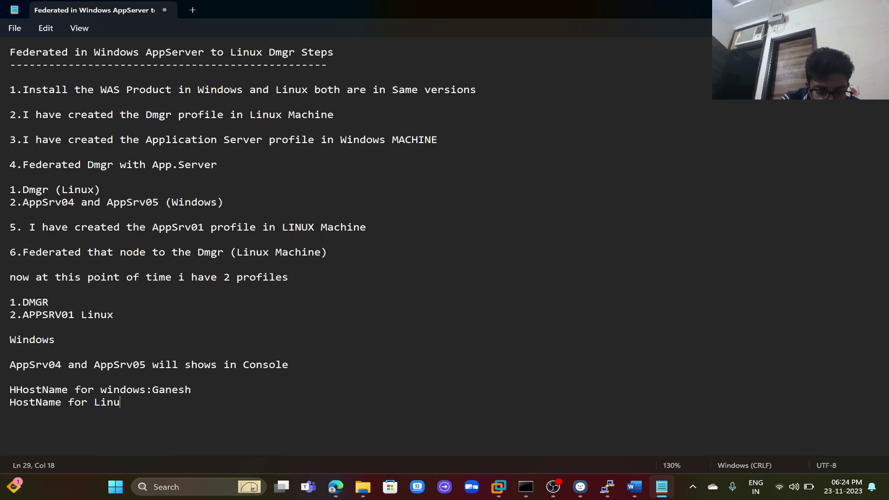
type("x Machin")
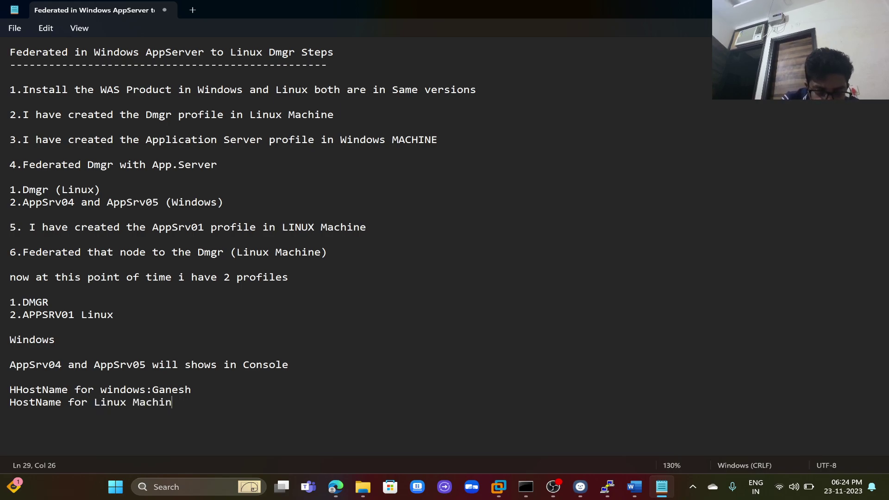
type("e:wasserver")
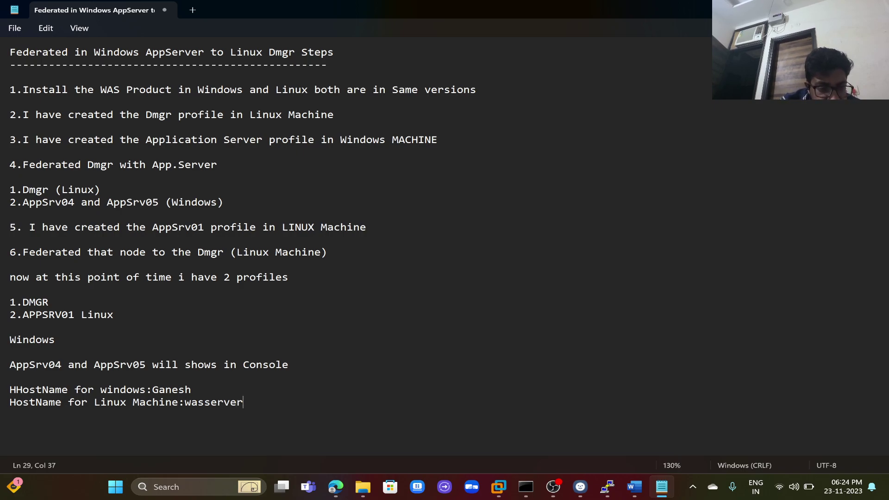
On a new line, write "IP Addres for Linux:192.168.88.128"
key("Return")
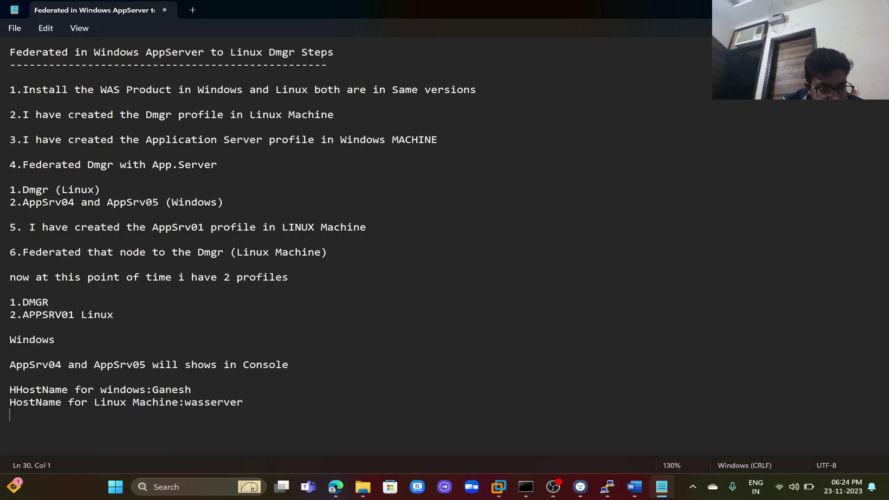
type("IP Ad")
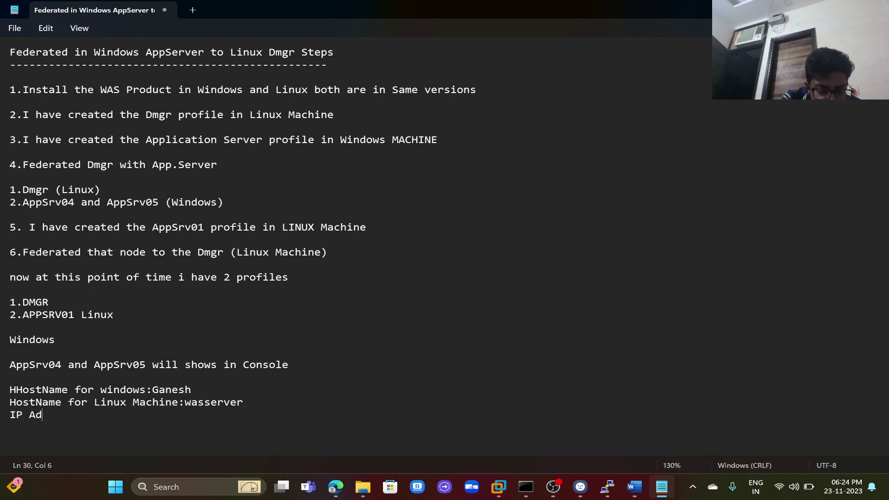
type("dres for ")
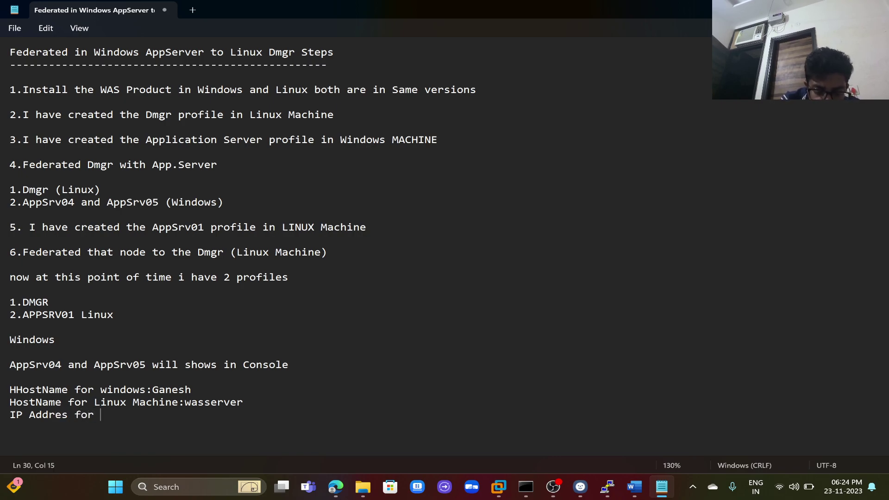
type("Linux:192.168.88.128")
Add the line "IPAddres for Windows:192.168.121.1" directly below the Linux address and start a new line
key("Return")
type("IPAddress")
key("BackSpace")
type("for Windows\"")
key("BackSpace")
type(":192.168")
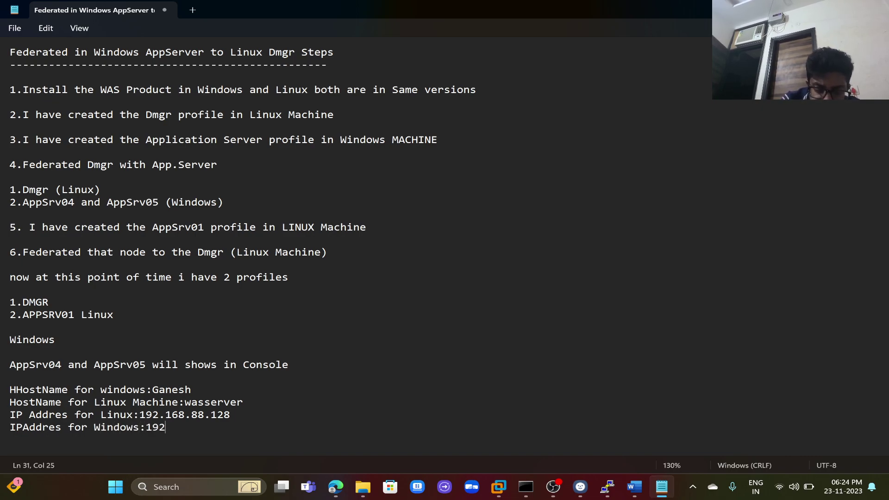
type(".121.1")
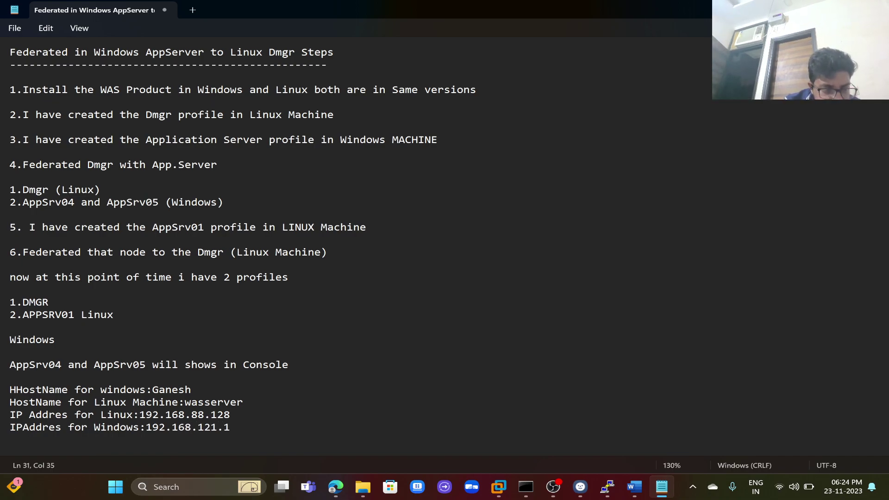
key("Return")
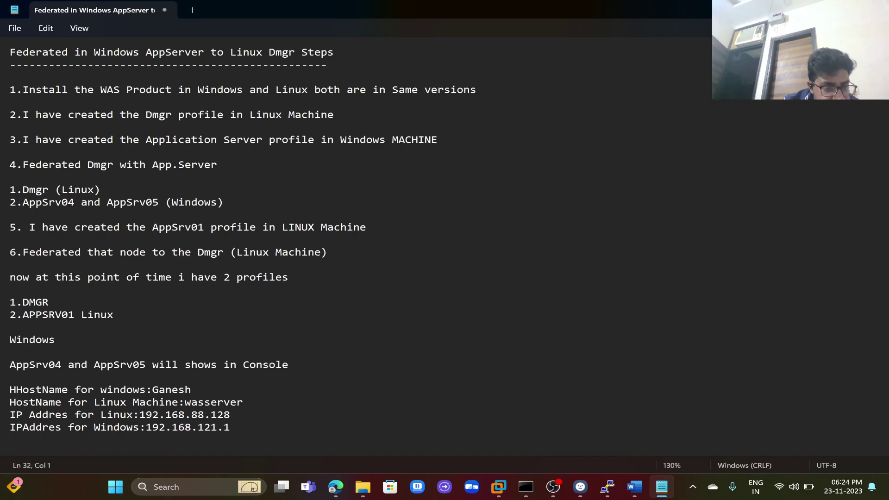
Correct the typos in the notes, making the Linux IP line read "IP Address" and the Windows host line start with "HostName"
left_click(68, 414)
type("ss")
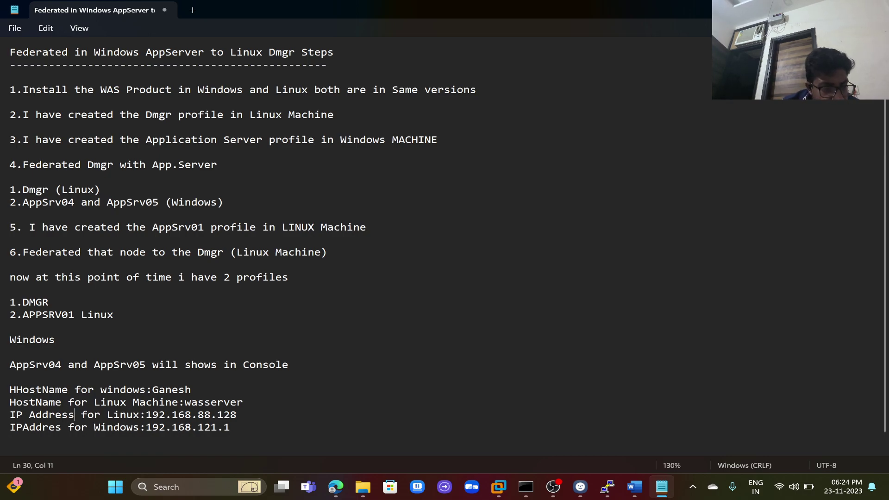
left_click(10, 390)
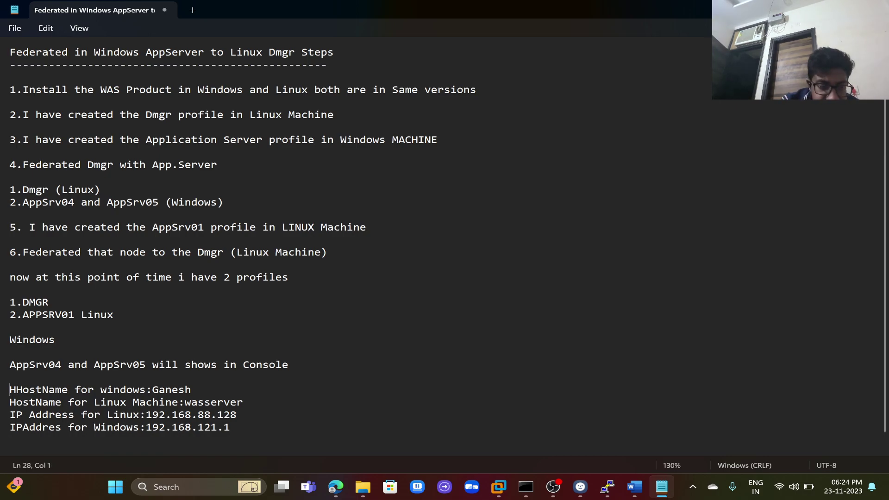
key("Delete")
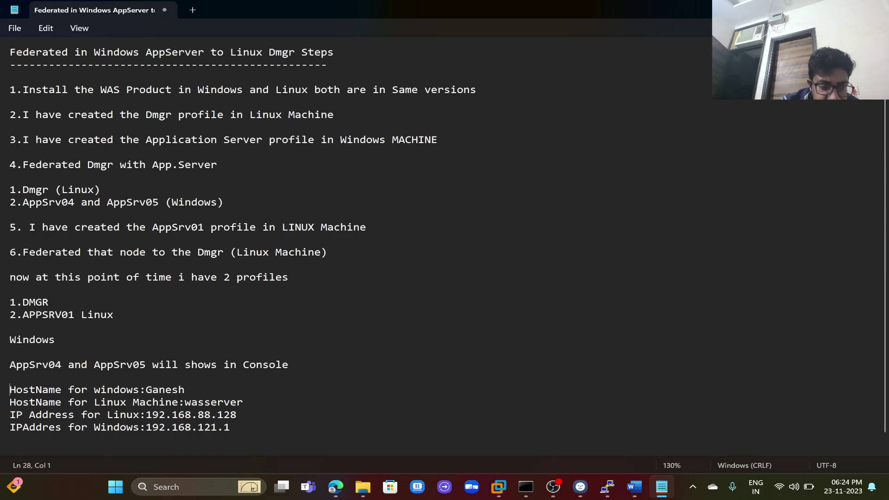
Switch to the WebSphere console in the browser and start Linux_AppServer from the list of WebSphere application servers
left_click(345, 493)
left_click_drag(219, 322, 226, 178)
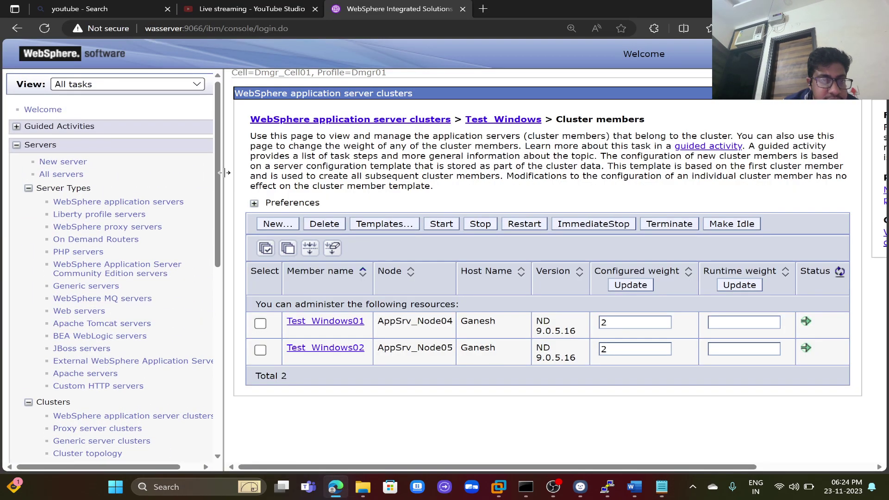
left_click(166, 206)
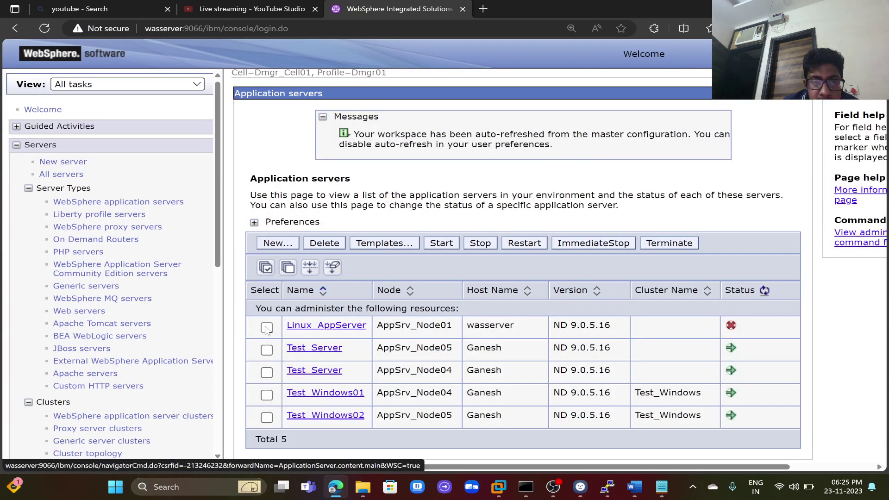
left_click(267, 328)
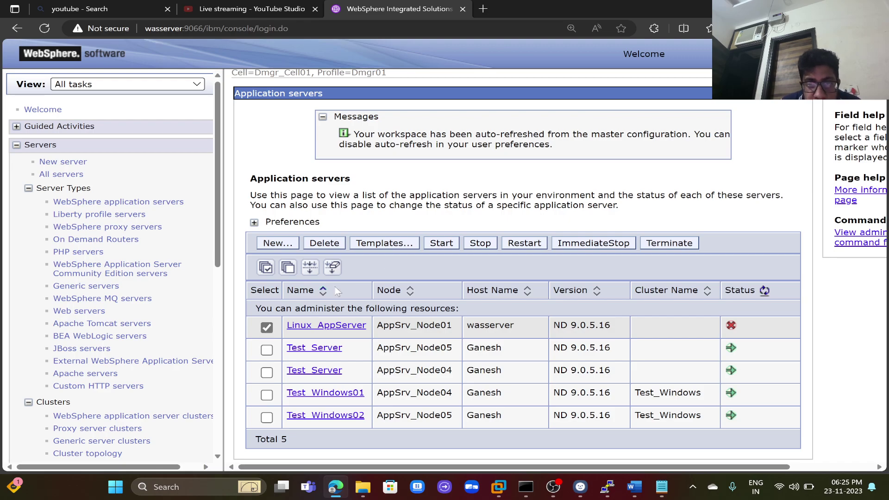
left_click(442, 245)
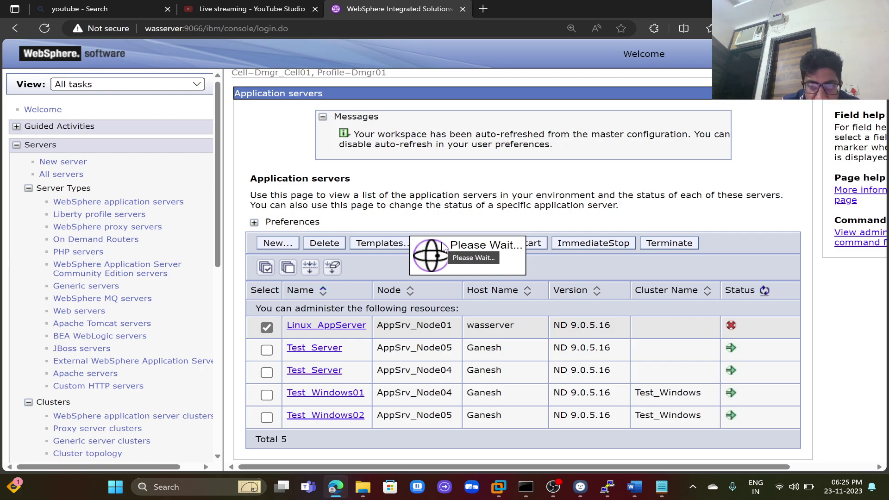
left_click_drag(468, 347, 537, 414)
left_click(519, 375)
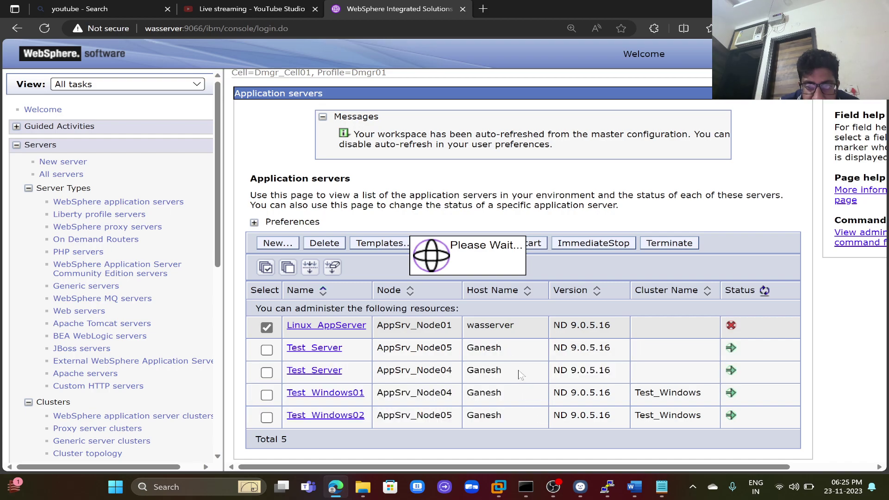
double_click(499, 325)
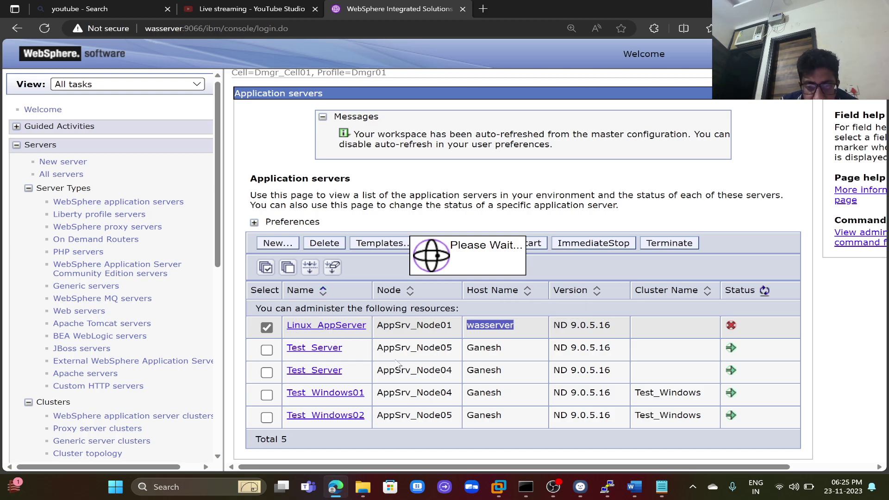
double_click(510, 371)
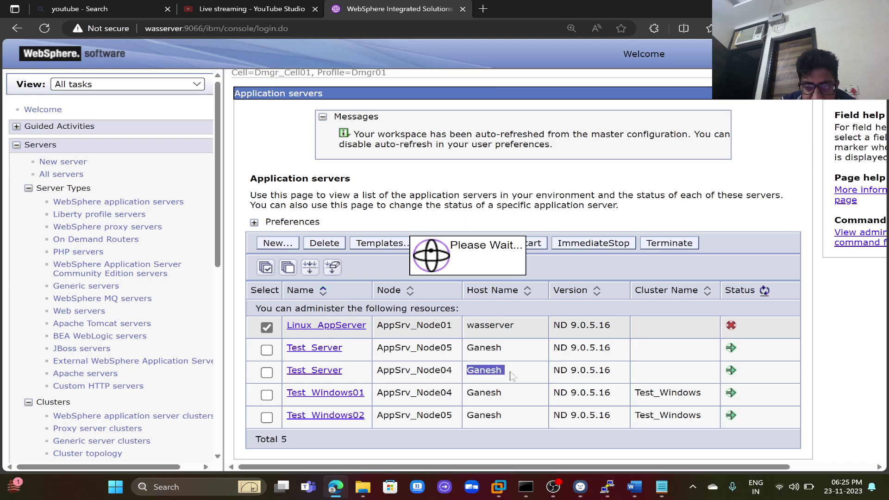
left_click(522, 375)
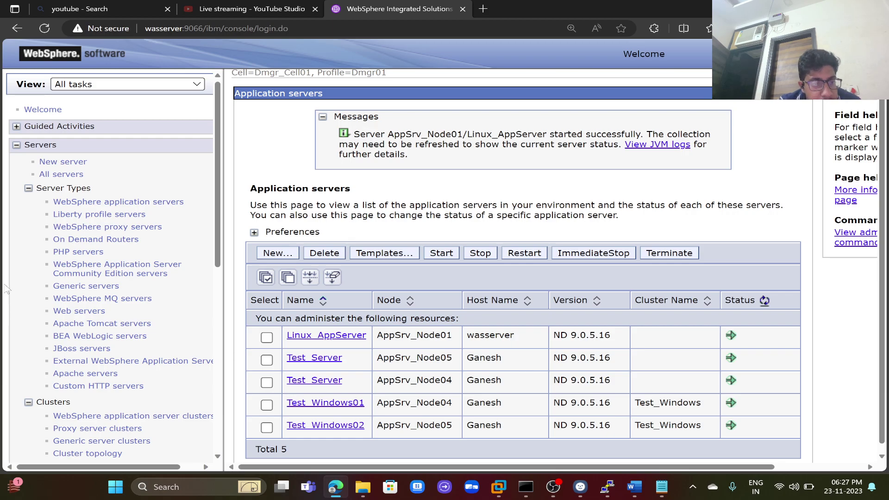
Open the member list of the Test_Windows application server cluster and begin creating a new cluster member
left_click(108, 419)
left_click(331, 287)
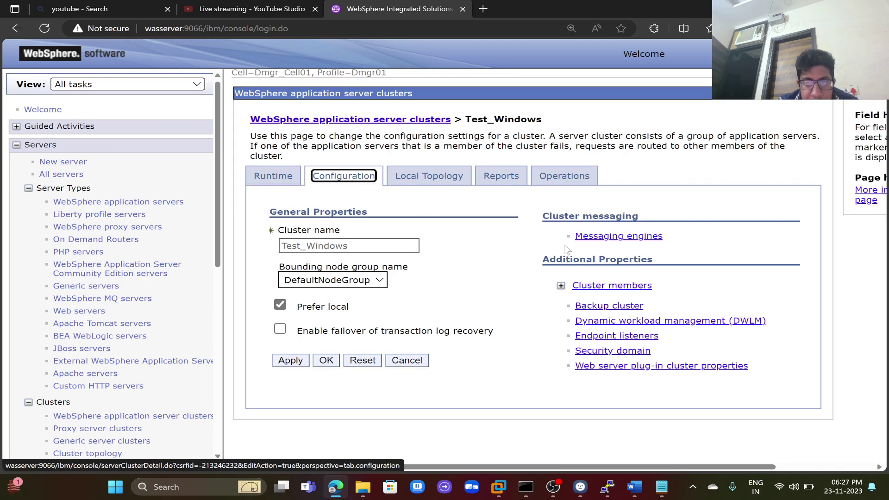
left_click(582, 289)
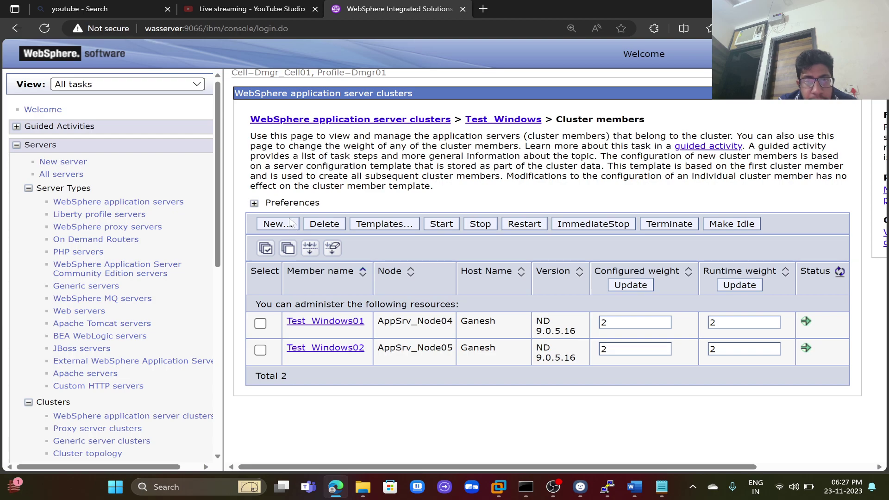
left_click(291, 224)
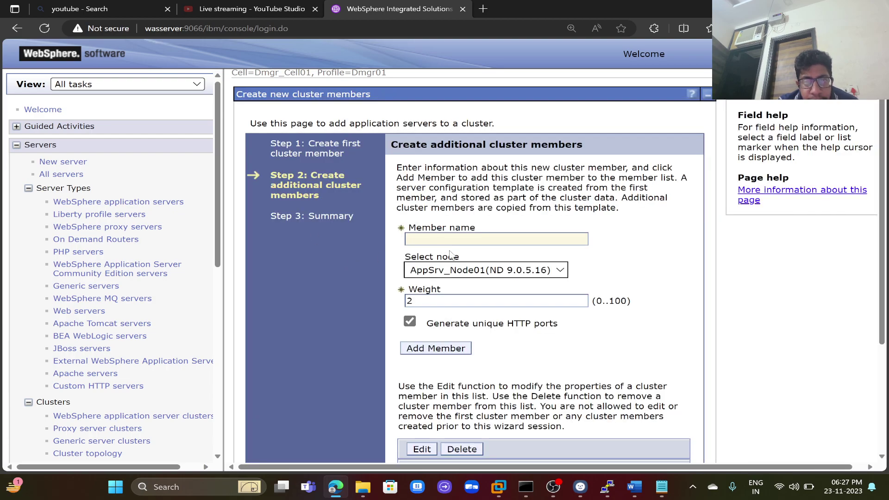
Add the cluster member Test_Windows03 on node AppSrv_Node01 with weight 2 and unique HTTP ports, and complete the creation wizard
left_click(457, 269)
left_click(457, 268)
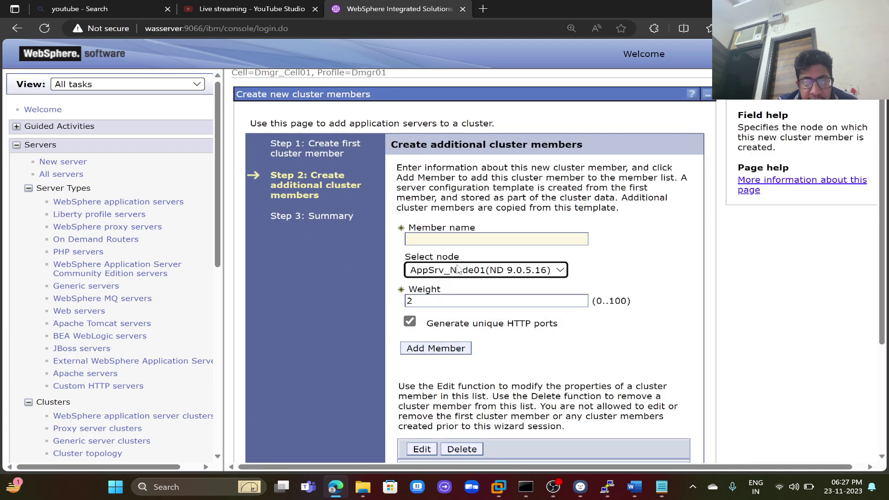
left_click(463, 239)
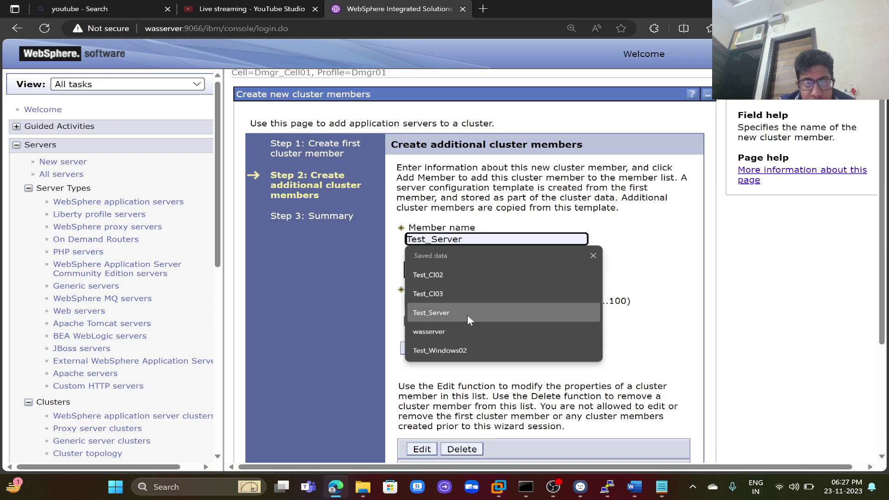
left_click(464, 347)
key("BackSpace")
type("3")
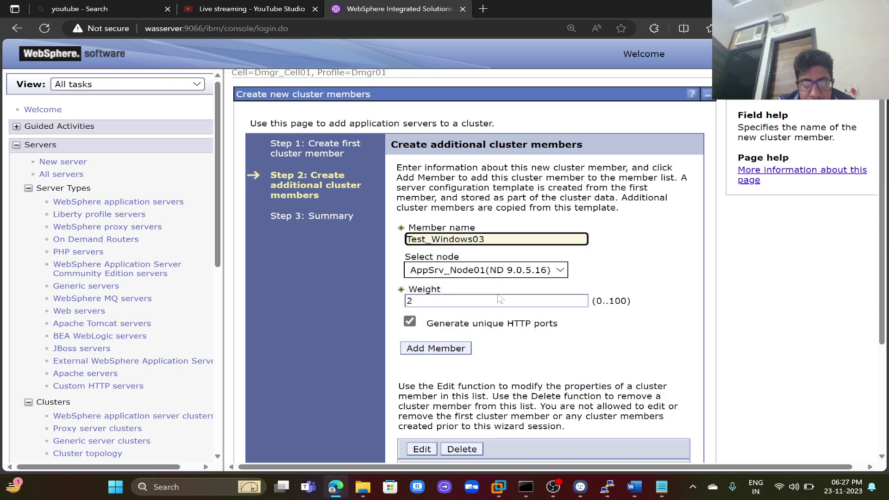
left_click(448, 351)
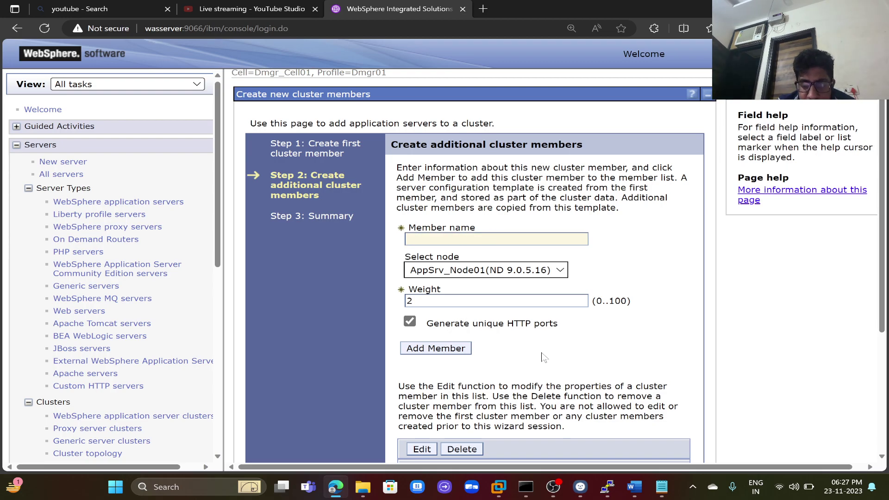
scroll(540, 357, "down", 4)
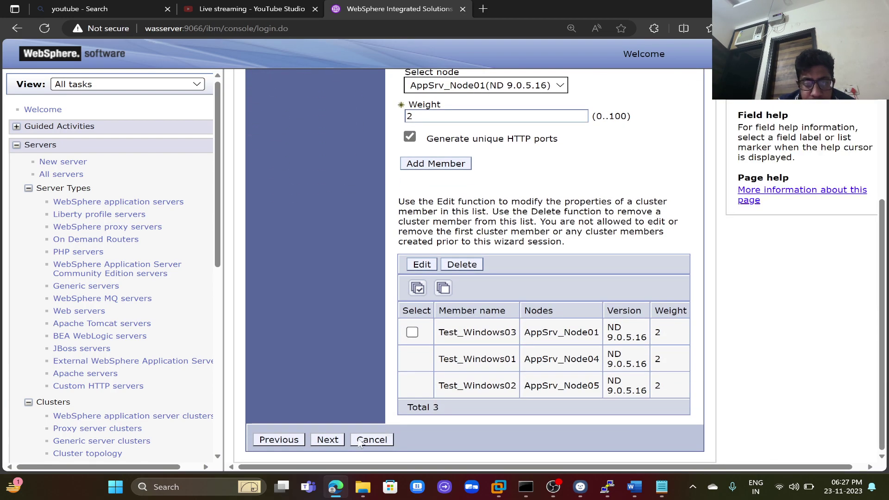
left_click(333, 441)
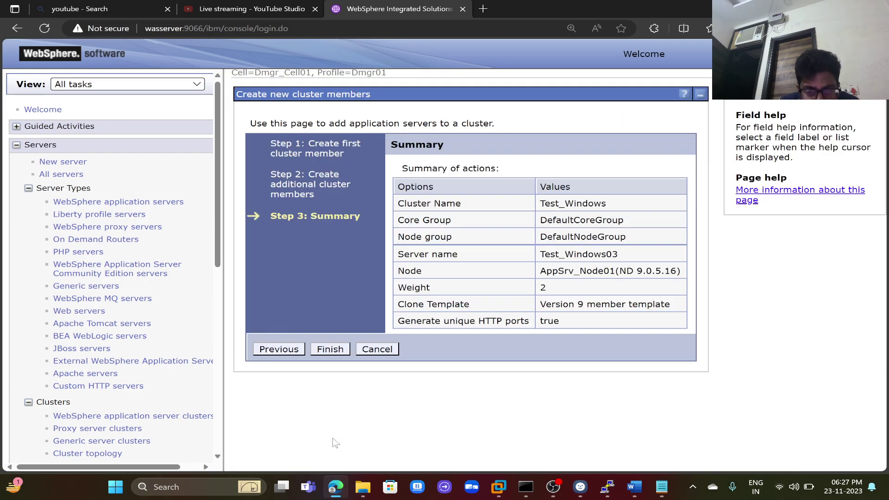
left_click(330, 349)
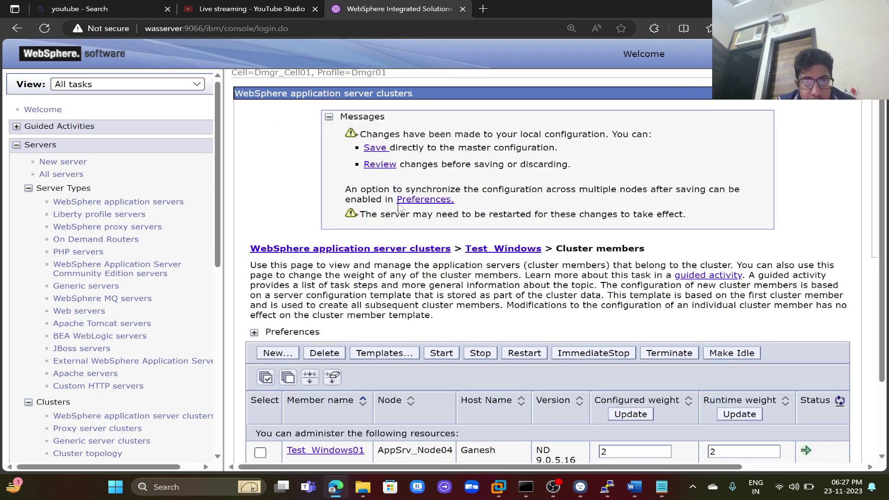
Review the changed documents and save them to the master configuration with node synchronization enabled
left_click(380, 165)
left_click(253, 216)
left_click(253, 181)
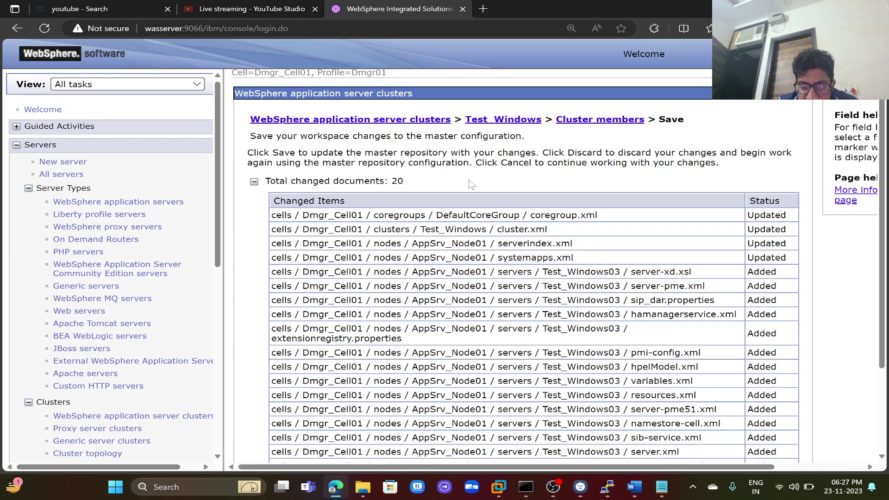
scroll(472, 185, "down", 3)
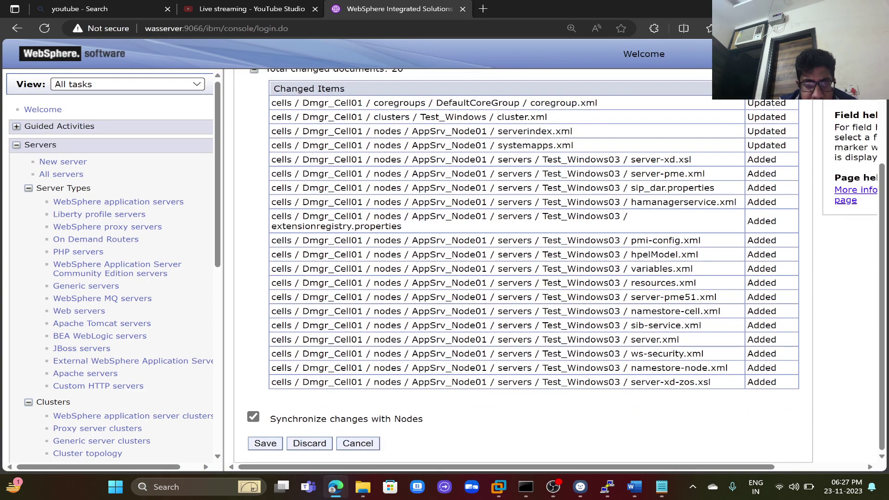
left_click(266, 443)
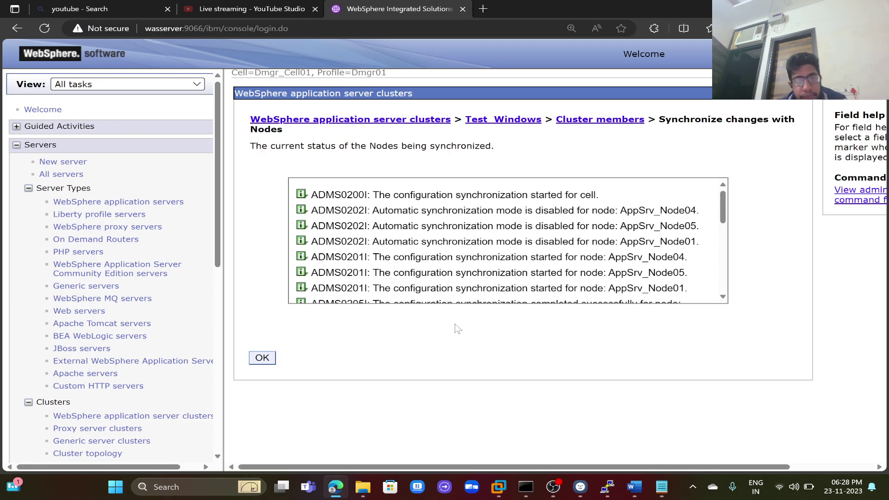
left_click(261, 358)
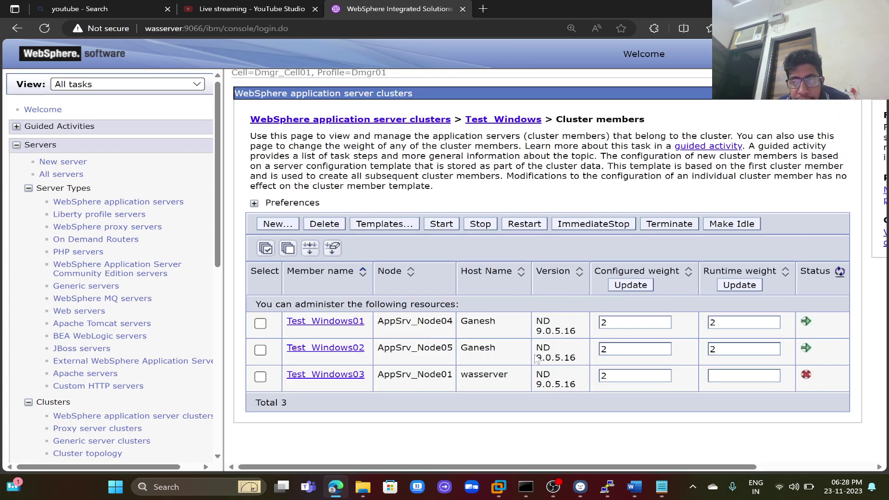
Start the Test_Windows03 cluster member
left_click(260, 377)
left_click(443, 225)
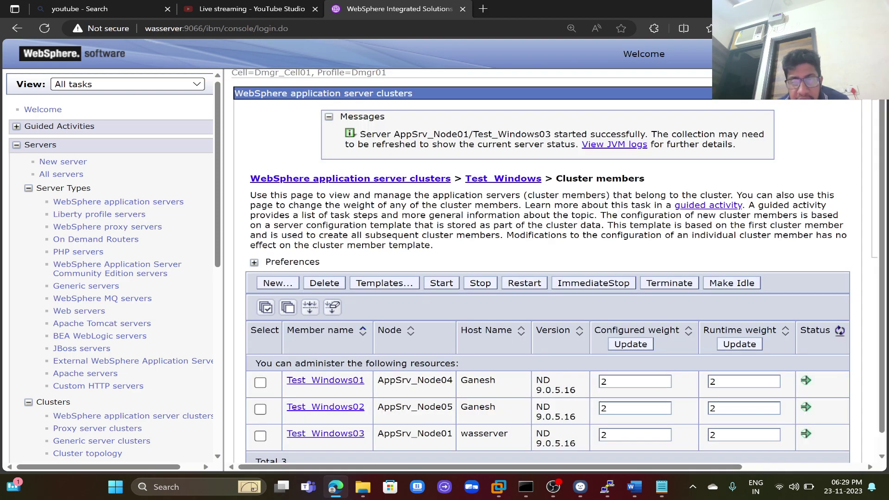
Begin installing a new enterprise application in the WebSphere console
left_click_drag(220, 254, 217, 376)
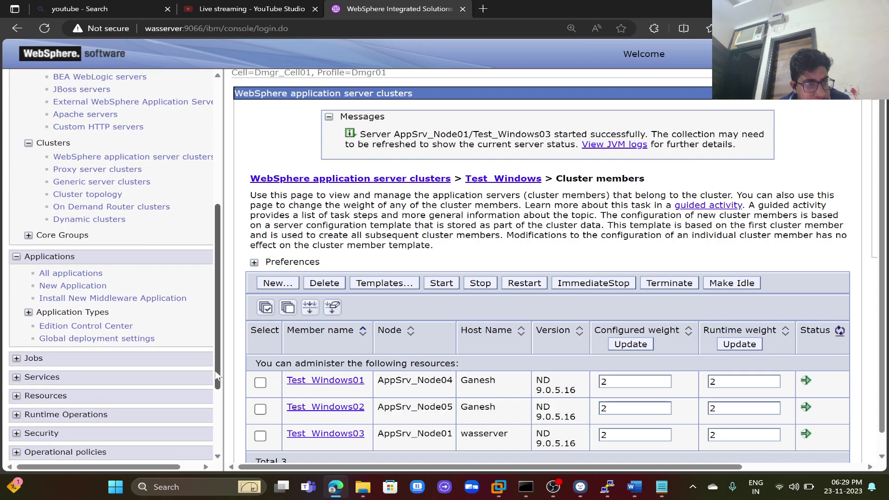
left_click(97, 287)
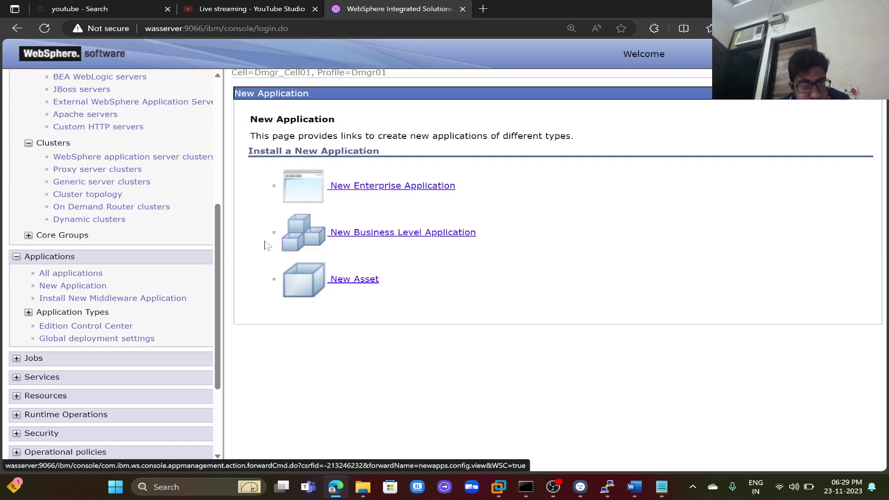
left_click(397, 188)
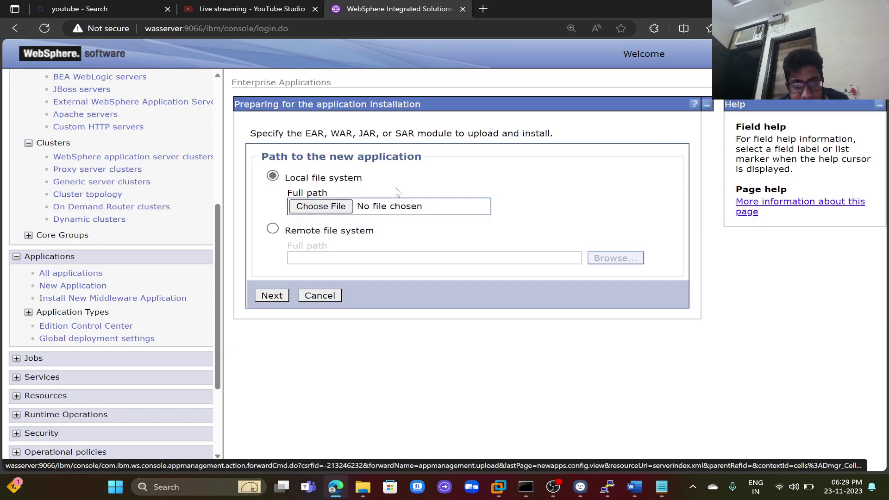
Upload PlantsByWebSphere.ear from the Genuine_WAS_Softwares folder within Softwares on drive D as the local application module
left_click(337, 209)
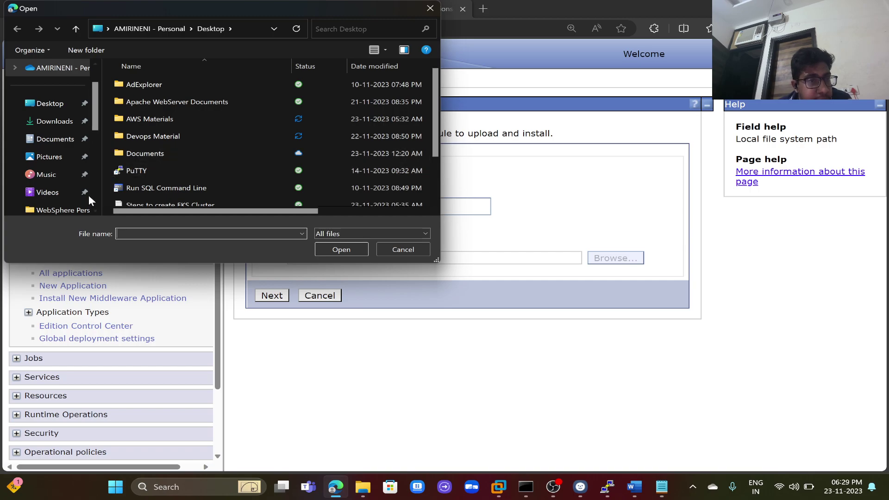
scroll(96, 176, "down", 3)
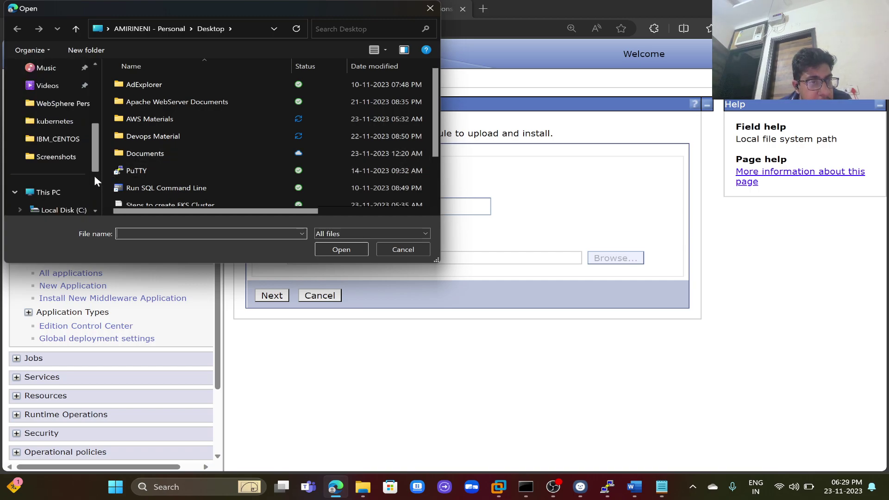
left_click_drag(93, 165, 93, 185)
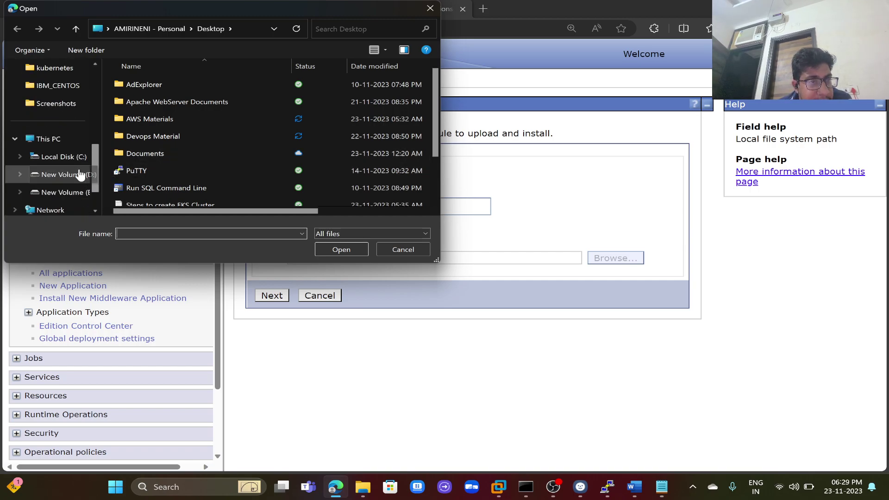
left_click(80, 174)
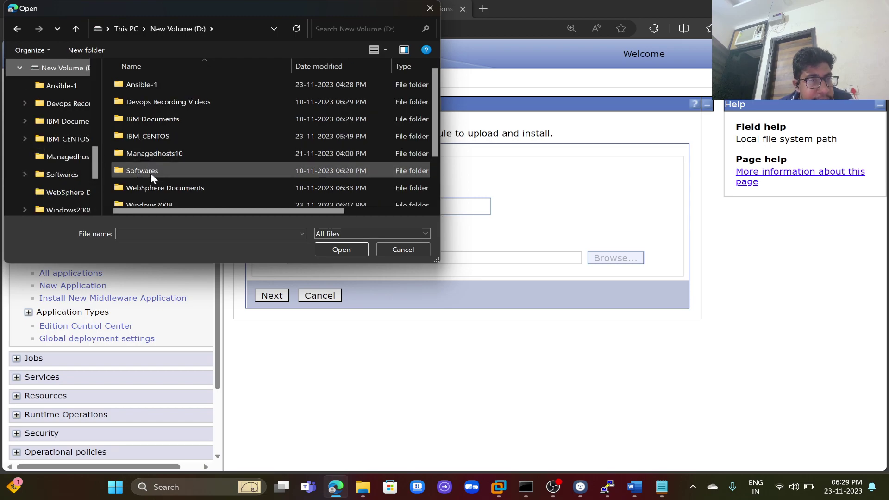
double_click(178, 170)
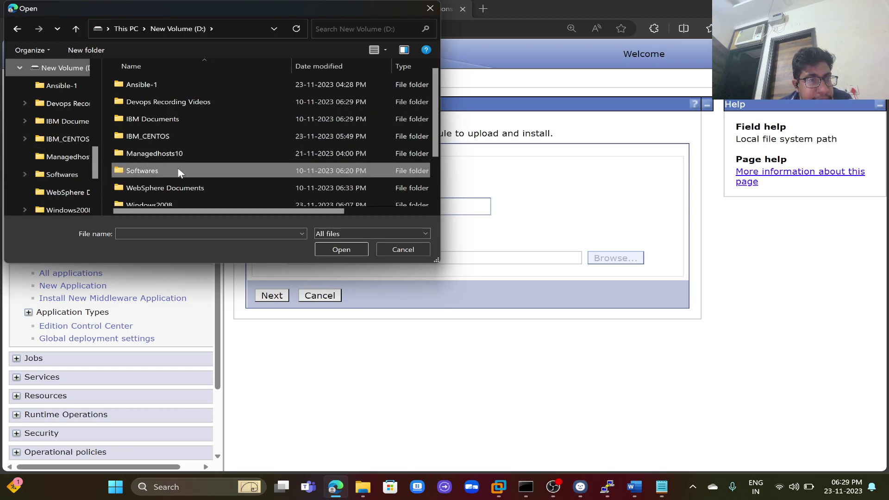
double_click(205, 122)
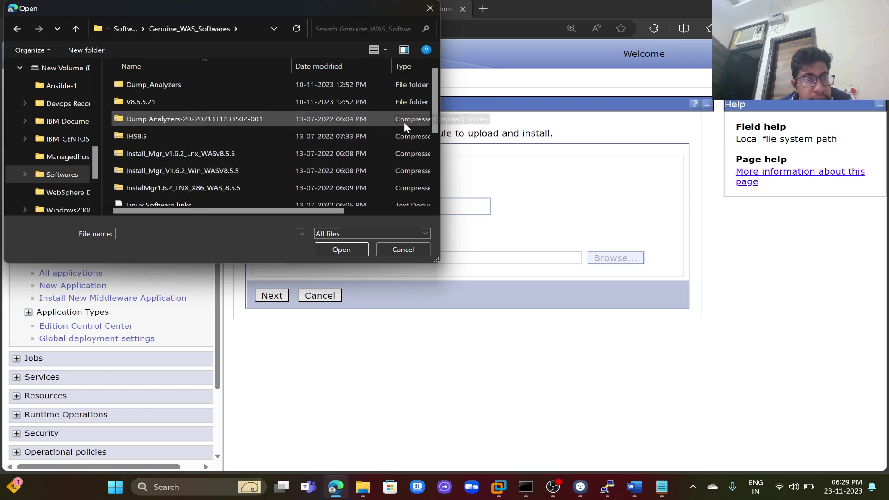
left_click_drag(432, 116, 418, 183)
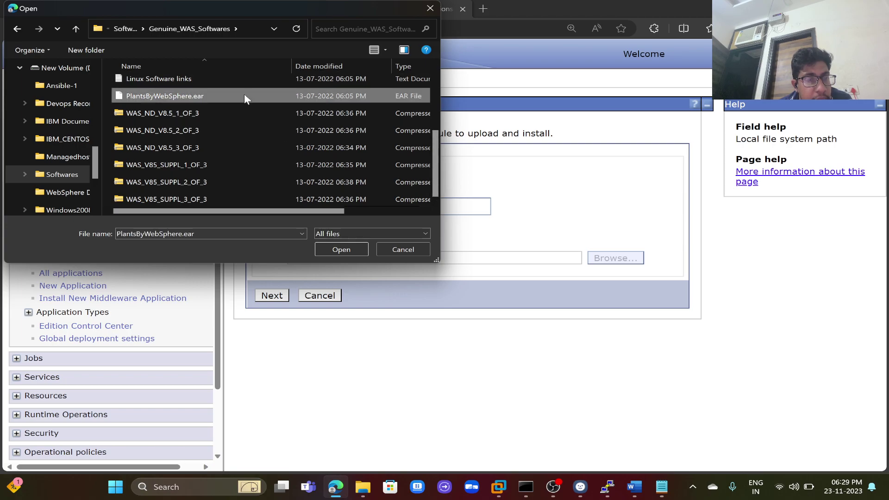
double_click(243, 94)
left_click(272, 295)
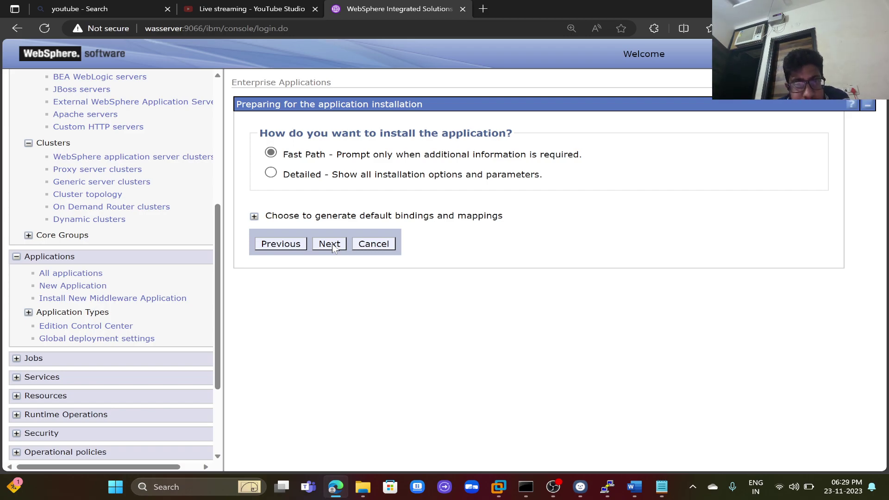
Choose the Fast Path installation and accept the default installation options for PlantsByWebSphere
left_click(329, 244)
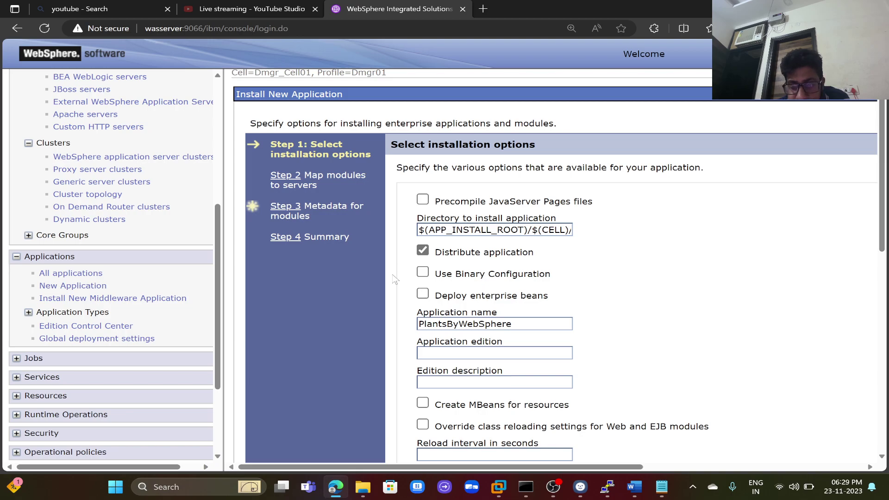
scroll(394, 279, "down", 10)
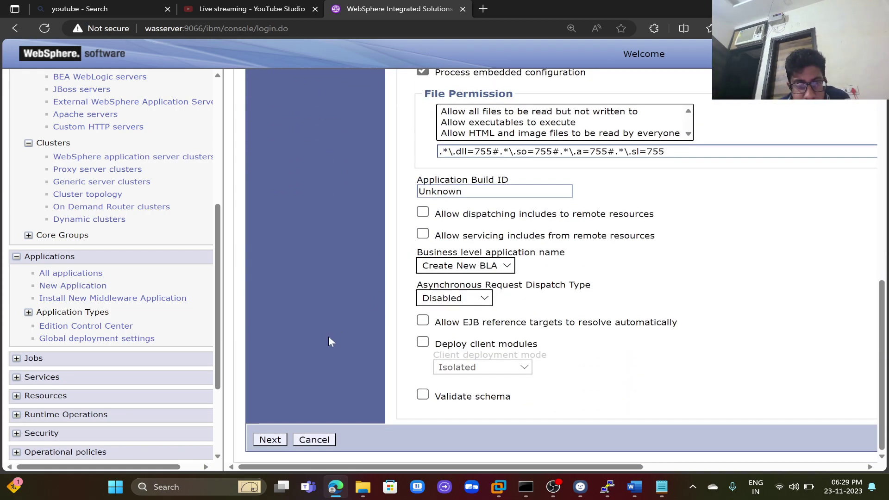
left_click(269, 441)
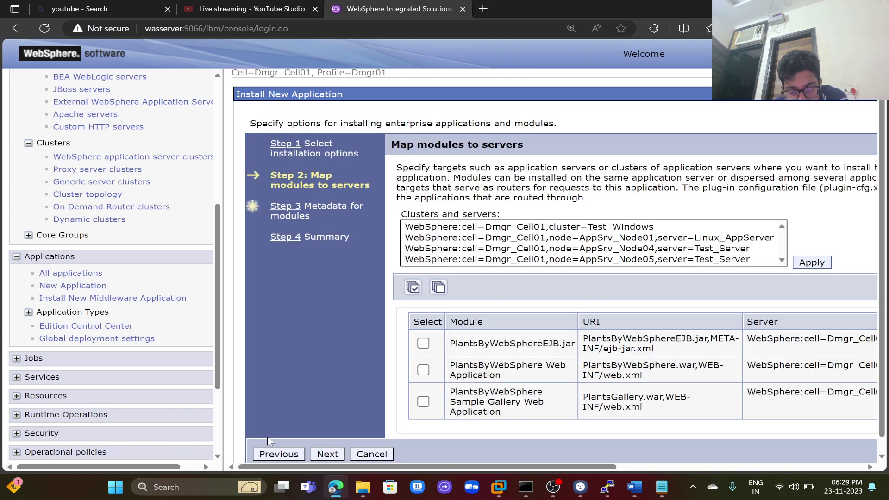
Map all three PlantsByWebSphere modules to the Test_Windows cluster, check the mapping, and continue to the module metadata
left_click(414, 289)
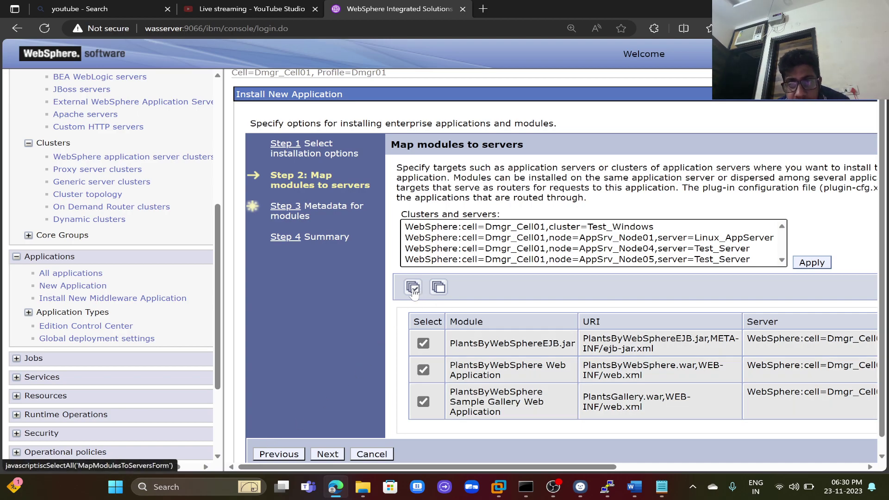
left_click(567, 228)
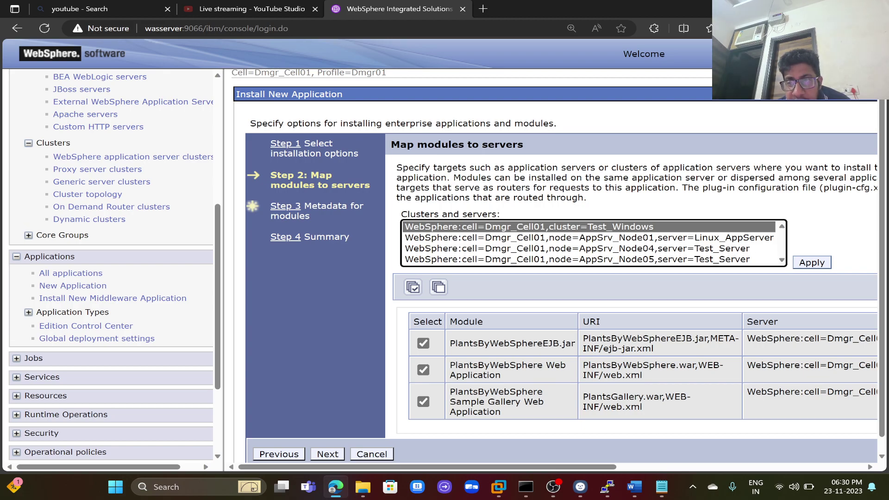
left_click(811, 263)
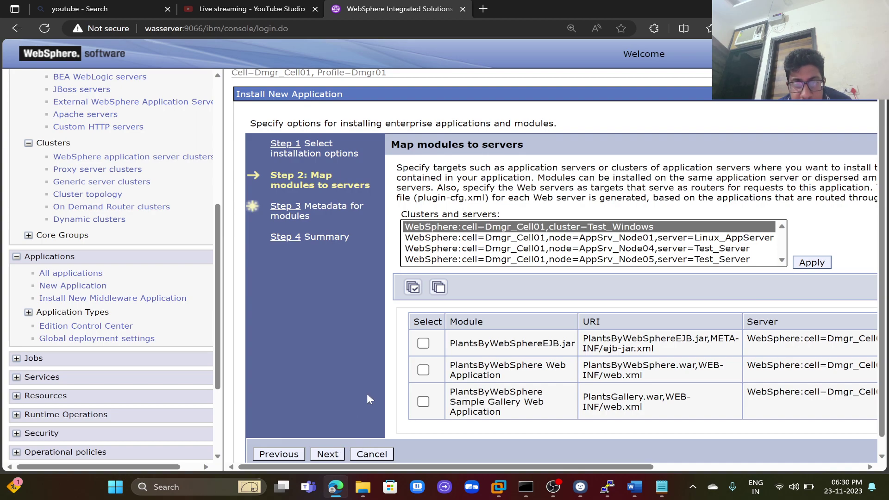
scroll(394, 396, "right", 10)
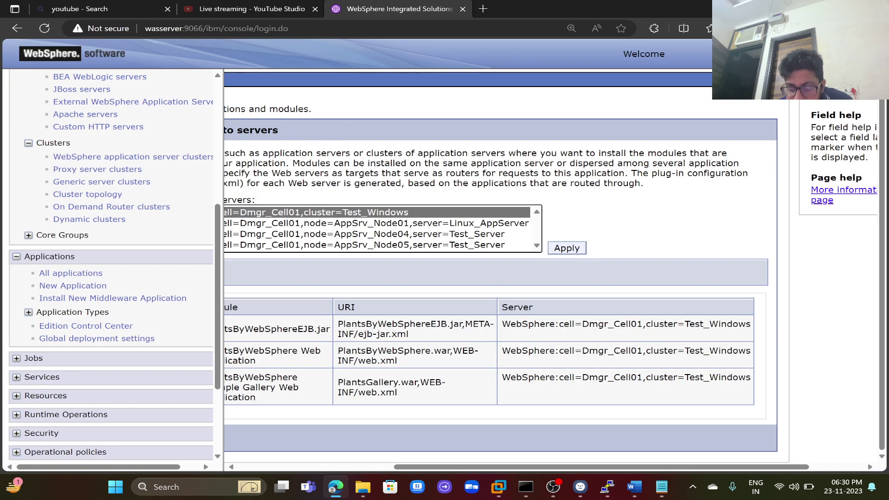
scroll(395, 395, "left", 10)
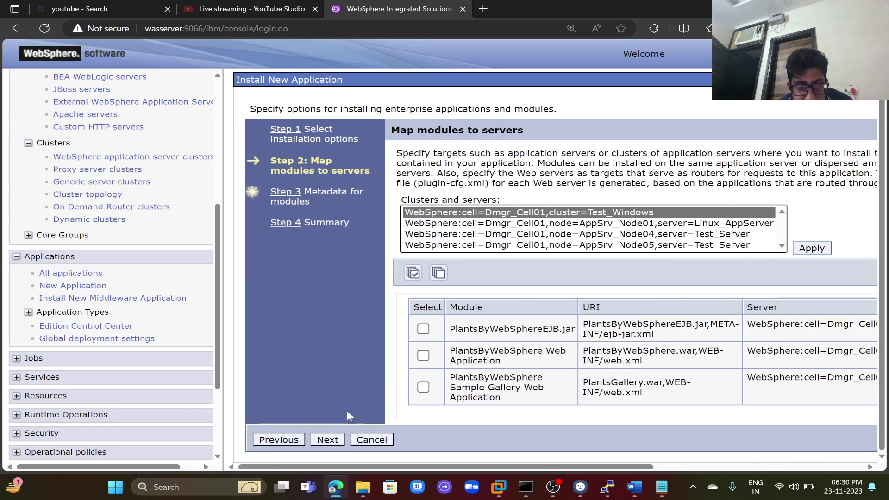
left_click(327, 440)
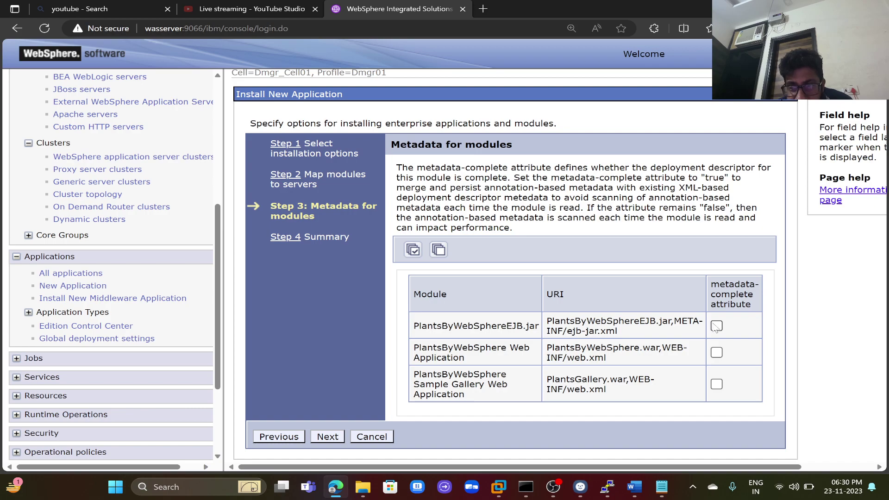
Enable the metadata-complete attribute for all modules, review the installation summary, and finish the installation
left_click(414, 250)
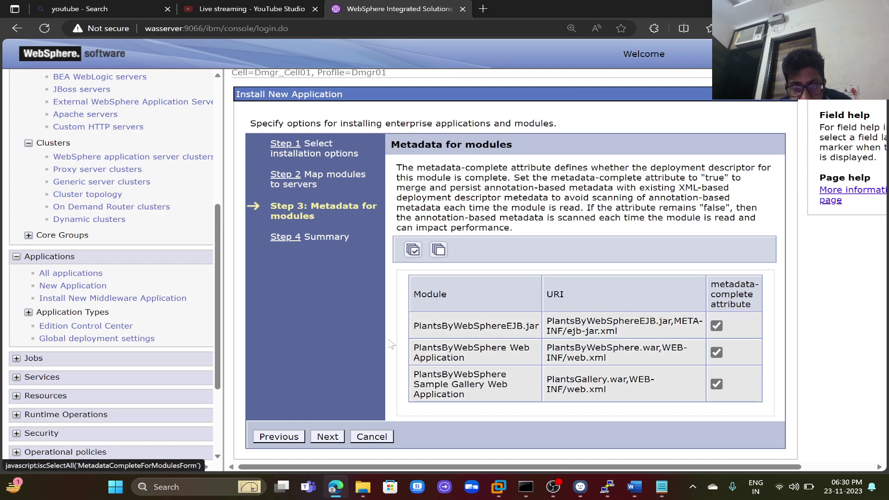
left_click(338, 437)
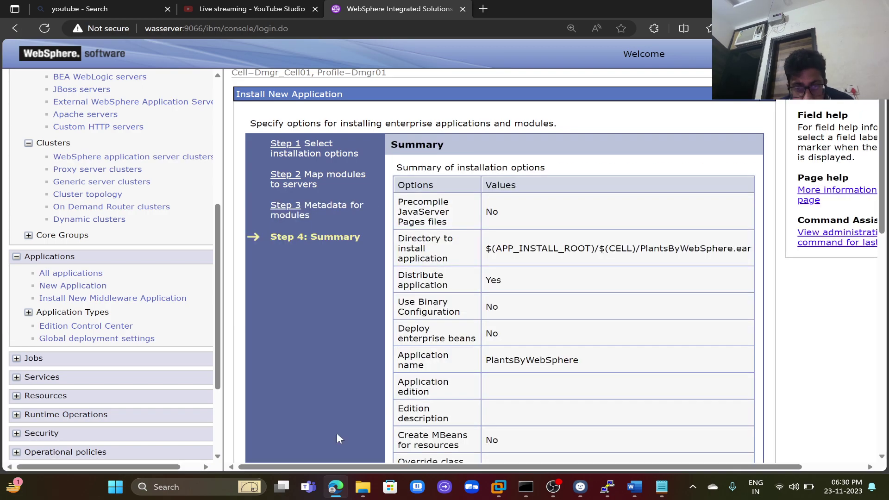
scroll(392, 376, "down", 8)
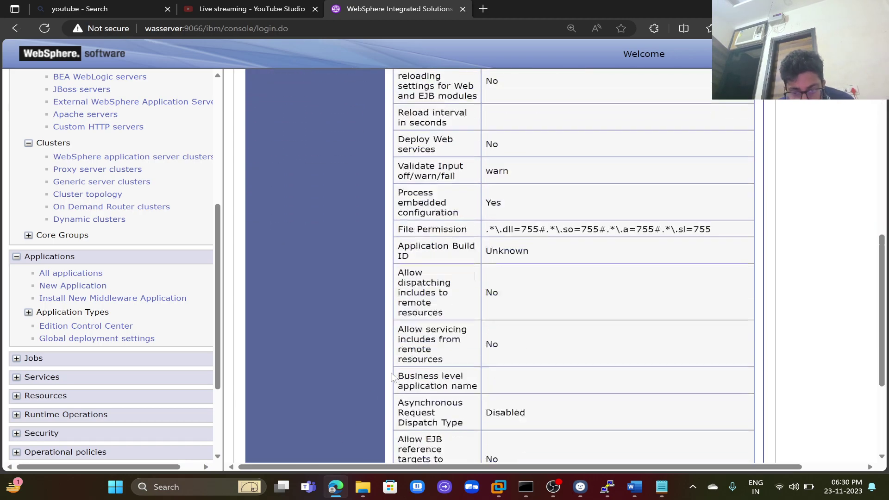
scroll(393, 376, "down", 4)
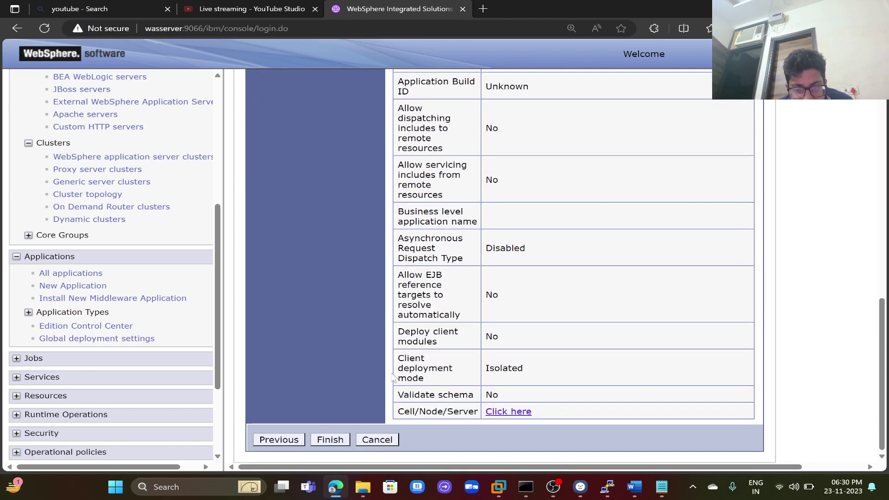
left_click(330, 440)
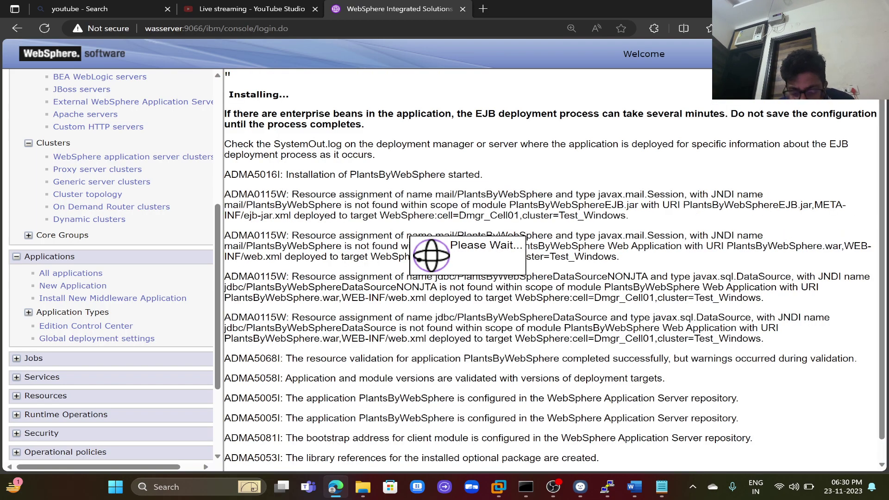
Review the changed documents of the application installation and save them to the master configuration with node synchronization enabled
scroll(367, 407, "down", 3)
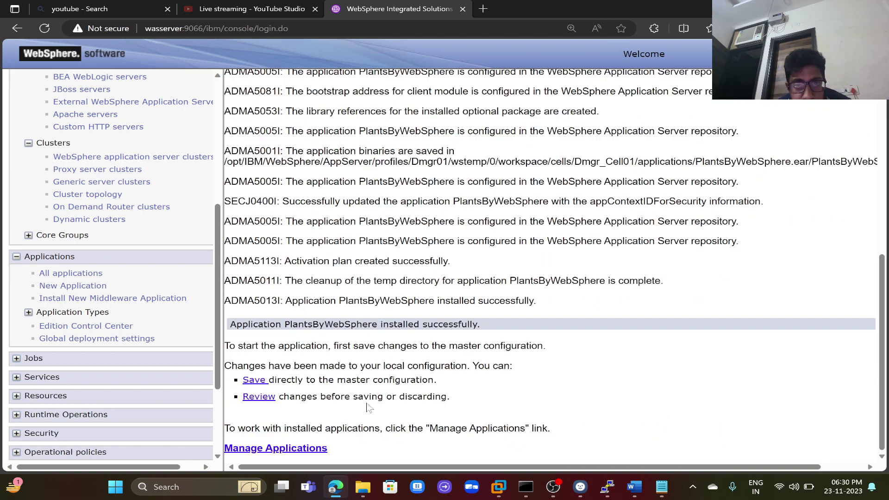
left_click(254, 380)
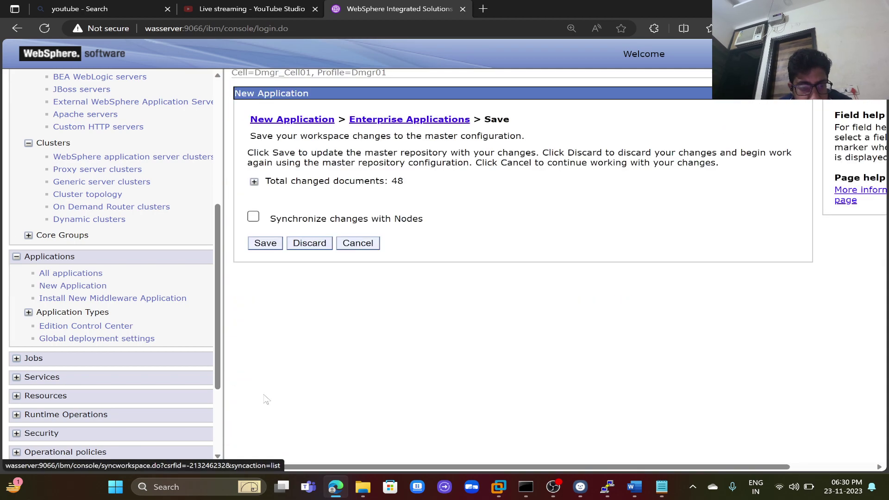
left_click(254, 217)
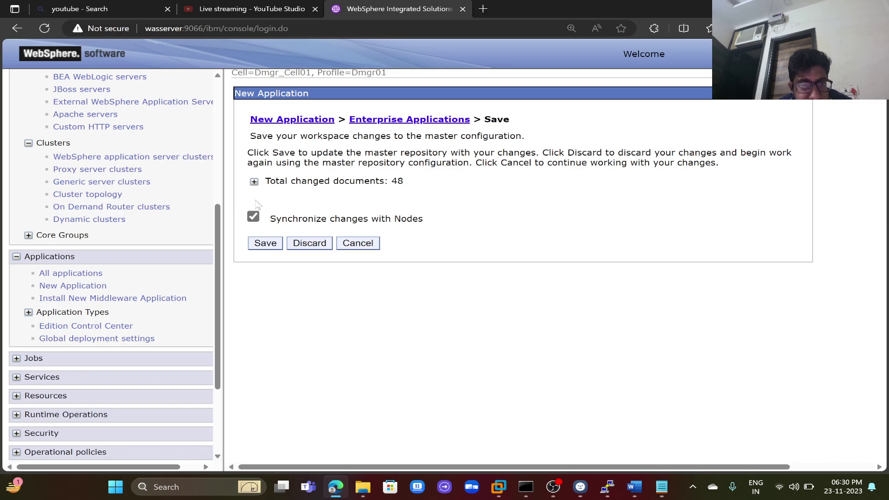
left_click(254, 183)
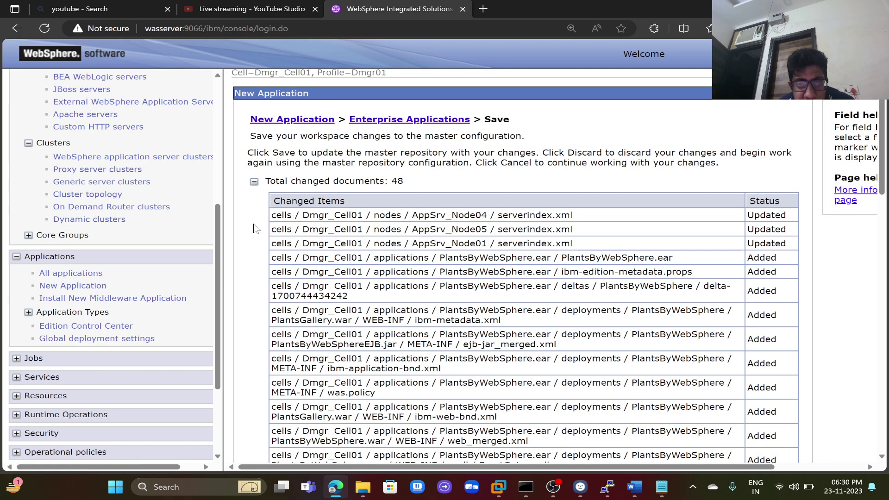
scroll(253, 228, "down", 15)
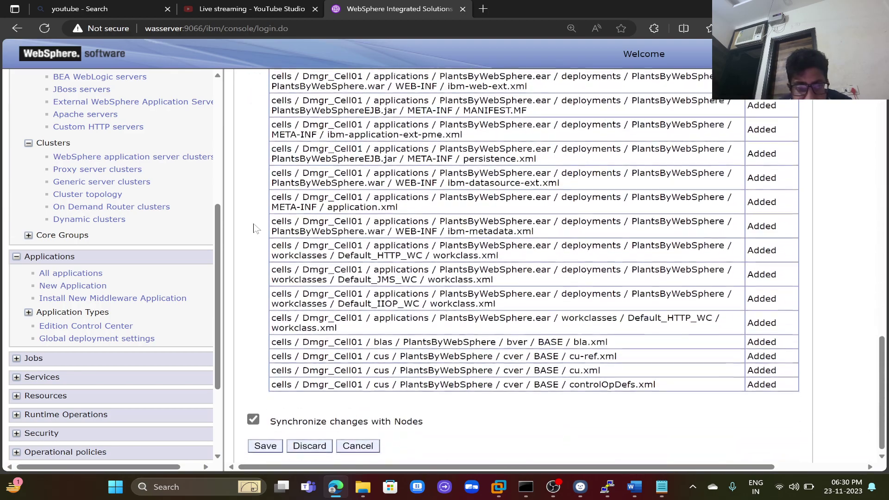
left_click(268, 445)
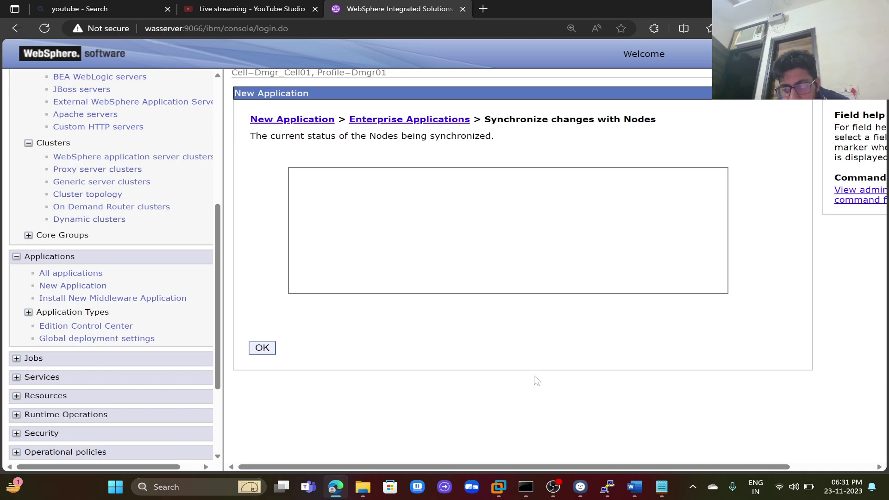
mouse_move(812, 489)
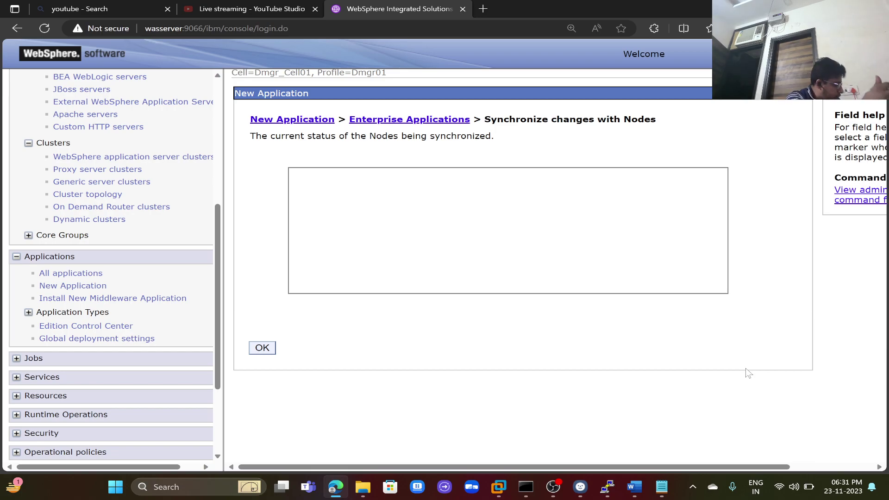
key("alt+Tab")
left_click_drag(746, 369, 704, 383)
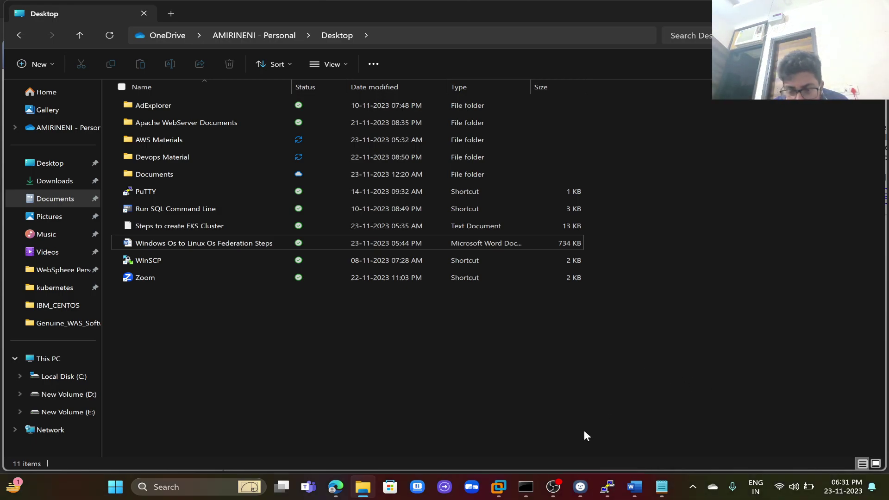
left_click(336, 486)
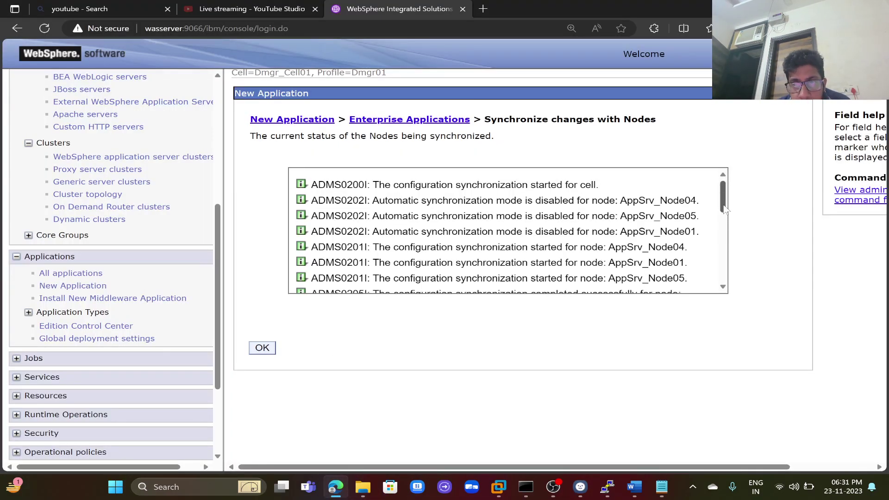
Read the node synchronization messages through to the end and close the synchronization status page
left_click_drag(723, 204, 720, 288)
left_click(268, 349)
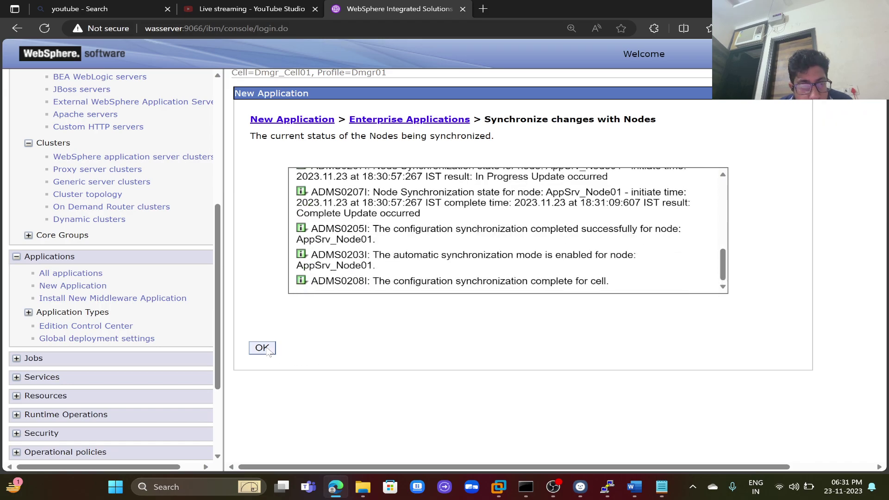
Start the PlantsByWebSphere application from the list of WebSphere enterprise applications
left_click(105, 313)
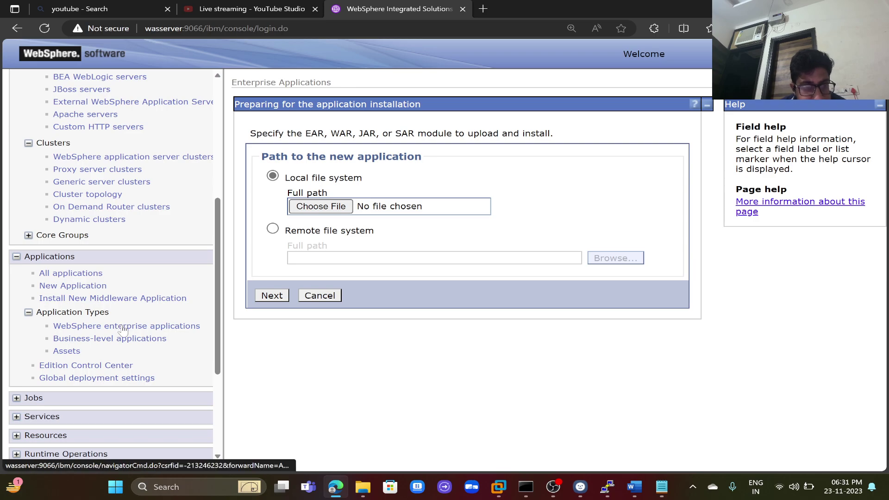
left_click(123, 327)
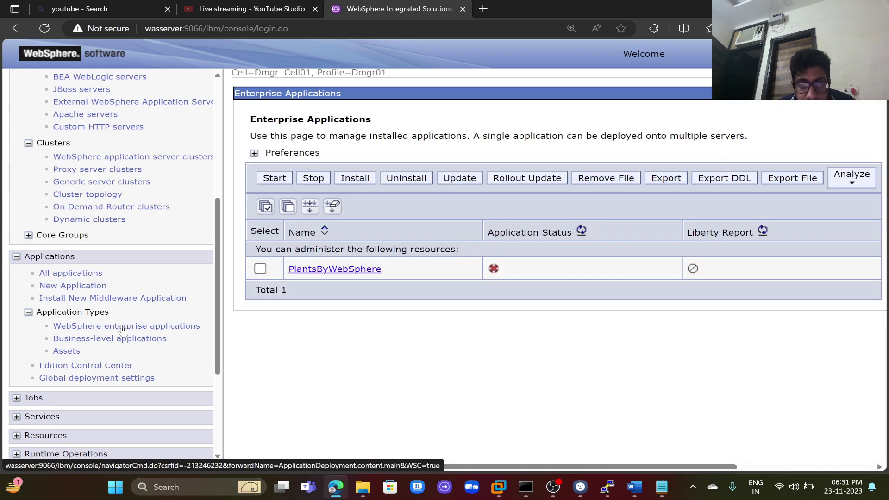
left_click(261, 270)
left_click(276, 183)
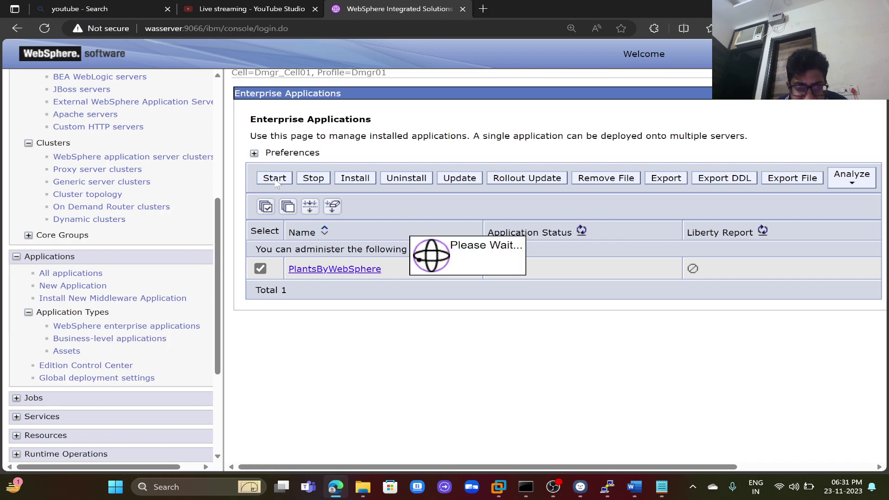
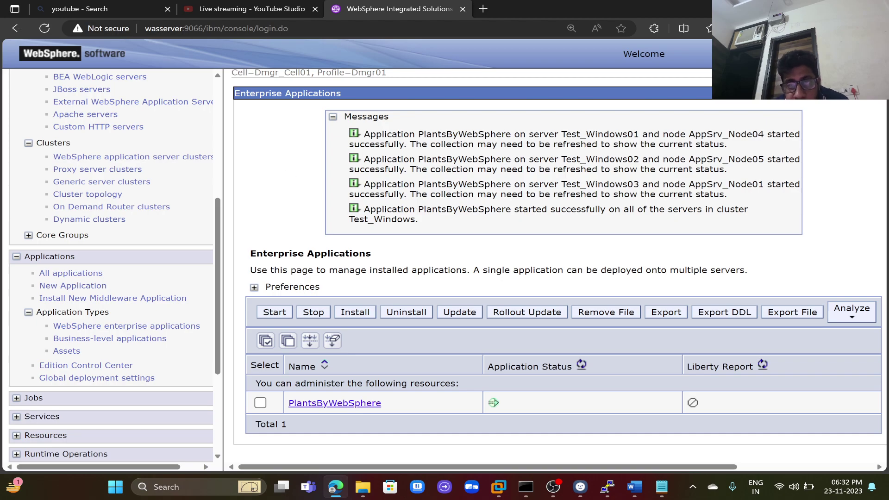
Refresh the application status of PlantsByWebSphere and open the member list of the Test_Windows cluster
left_click(582, 370)
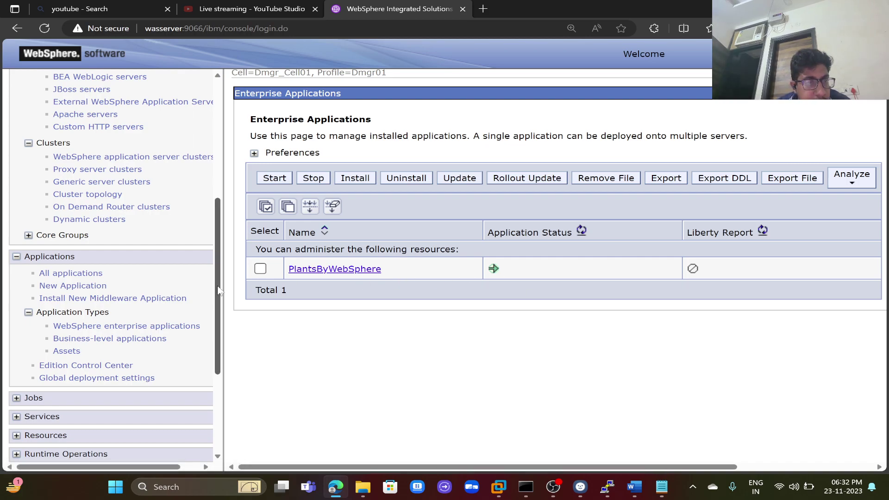
left_click(189, 157)
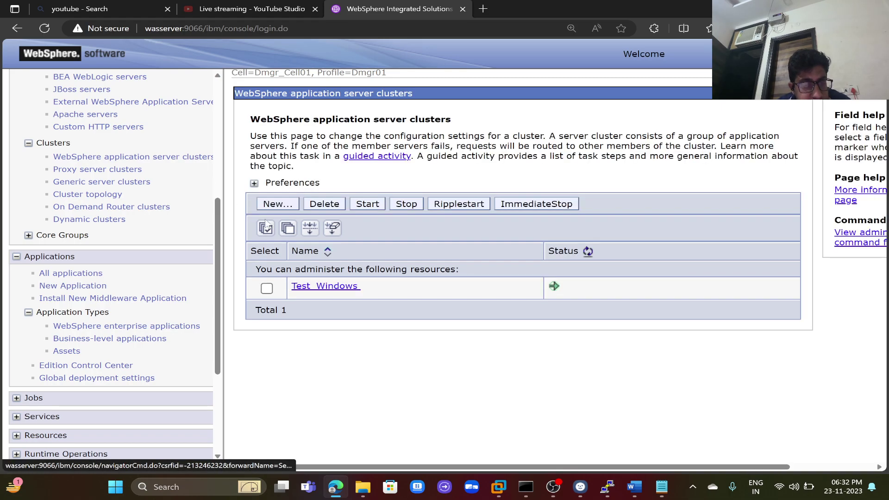
left_click(318, 287)
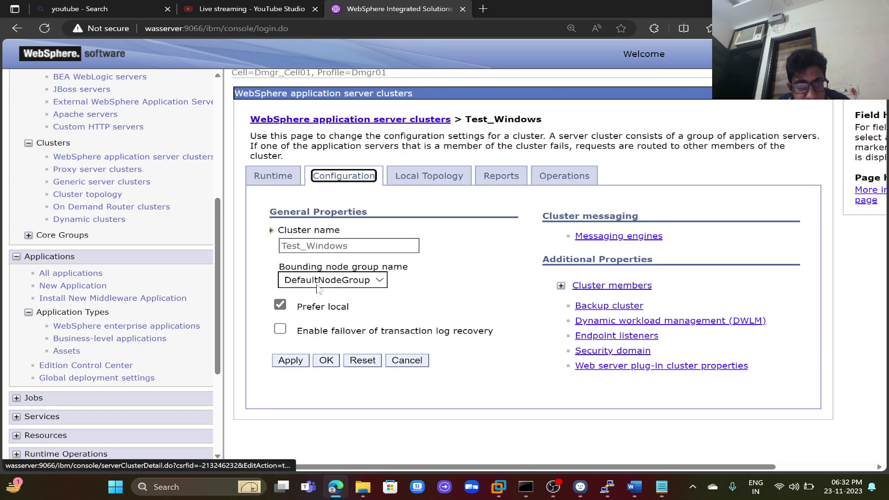
left_click(598, 287)
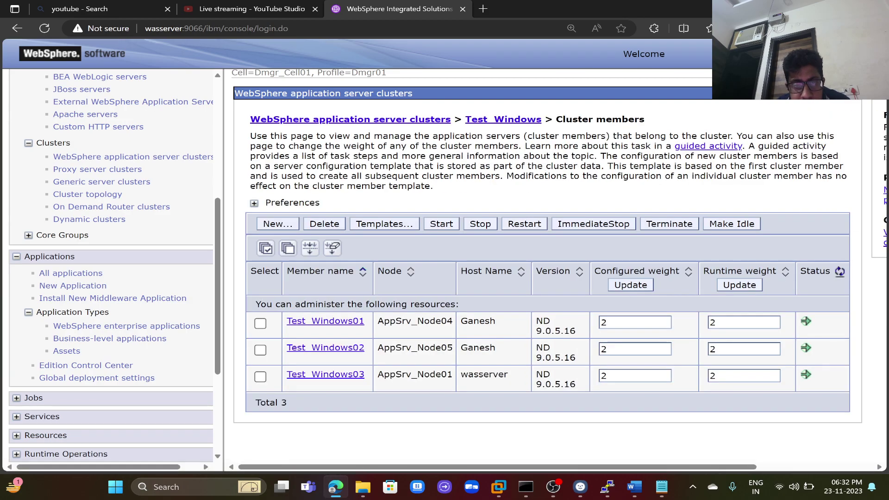
Look up the WC_defaulthost port in the ports list of cluster member Test_Windows01
left_click(356, 325)
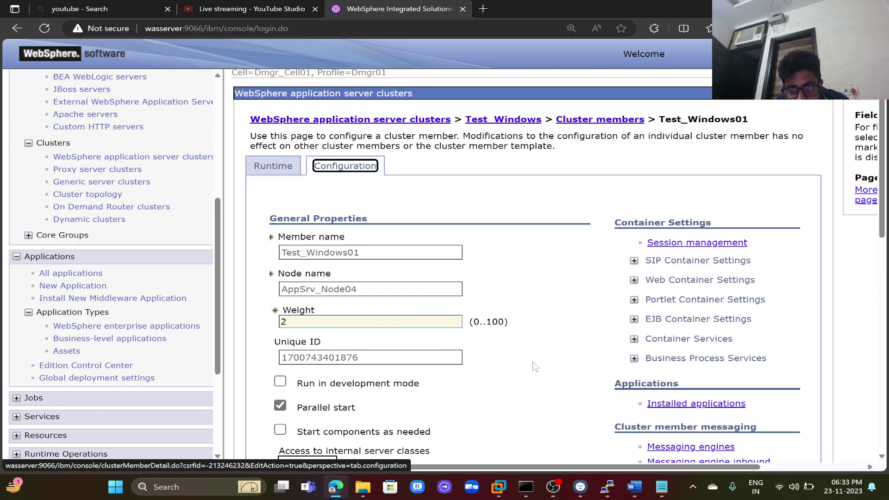
scroll(536, 367, "down", 6)
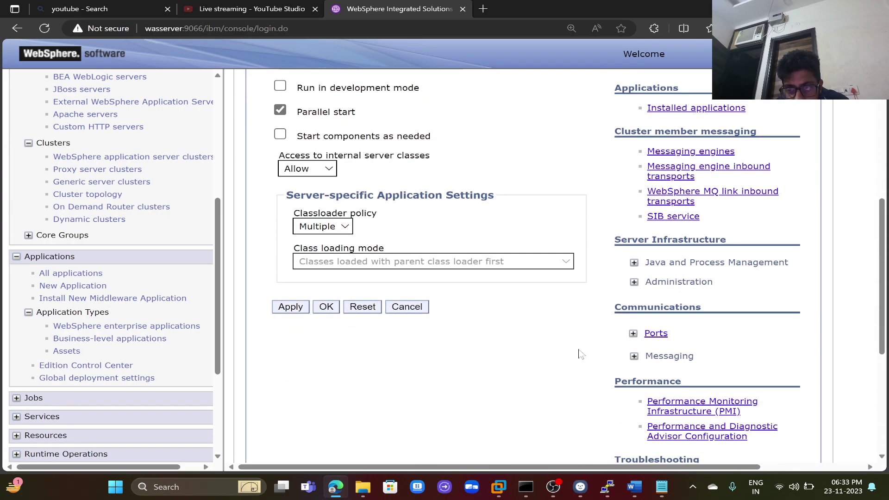
left_click(644, 345)
scroll(585, 354, "down", 9)
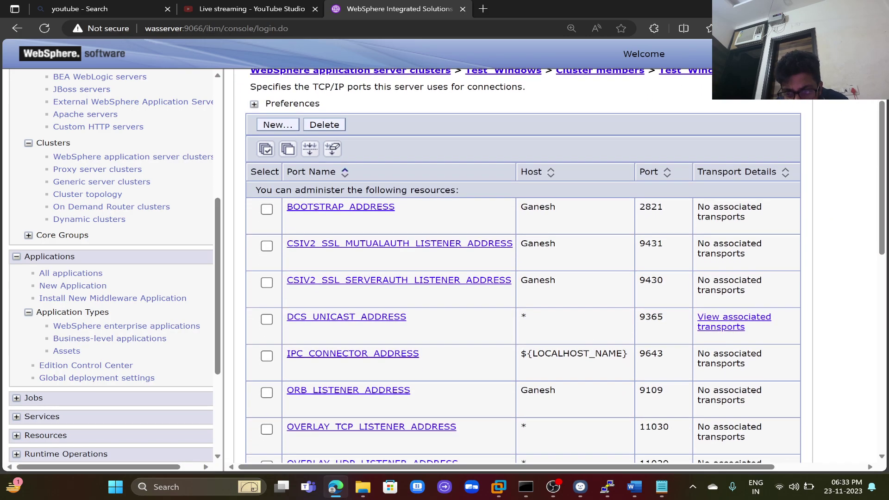
scroll(584, 355, "down", 3)
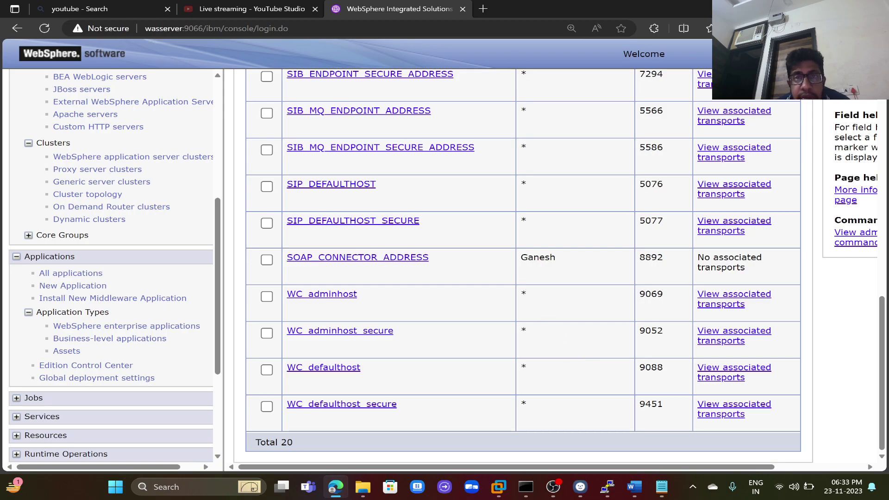
left_click(488, 9)
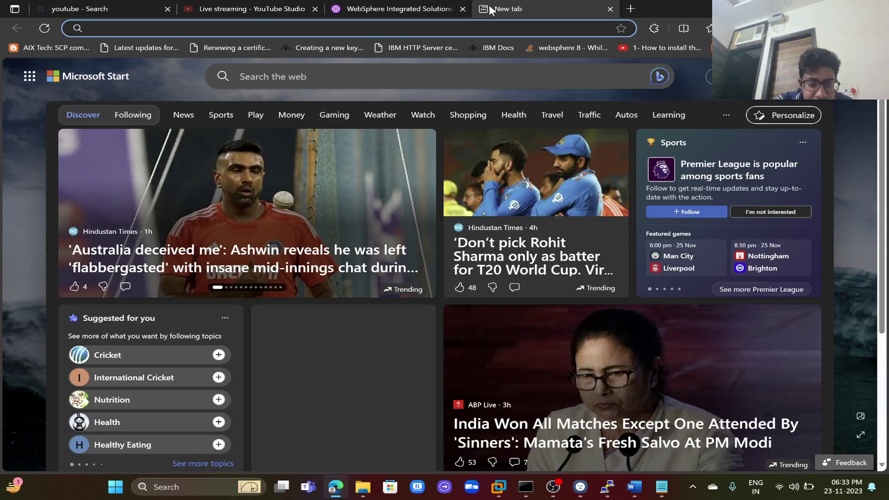
type("http://")
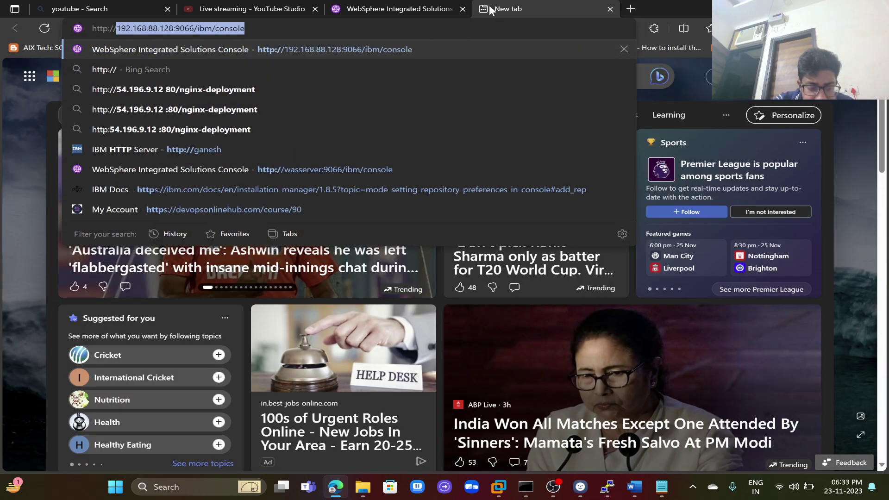
type("wasser")
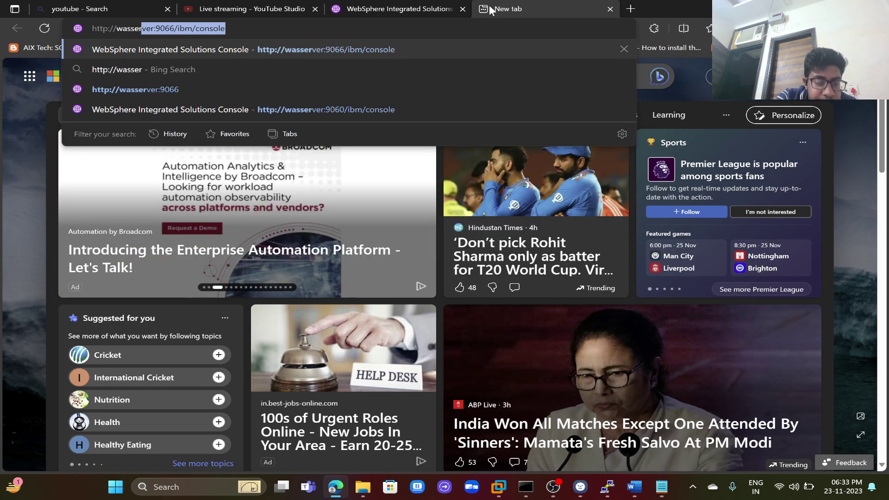
key("Delete")
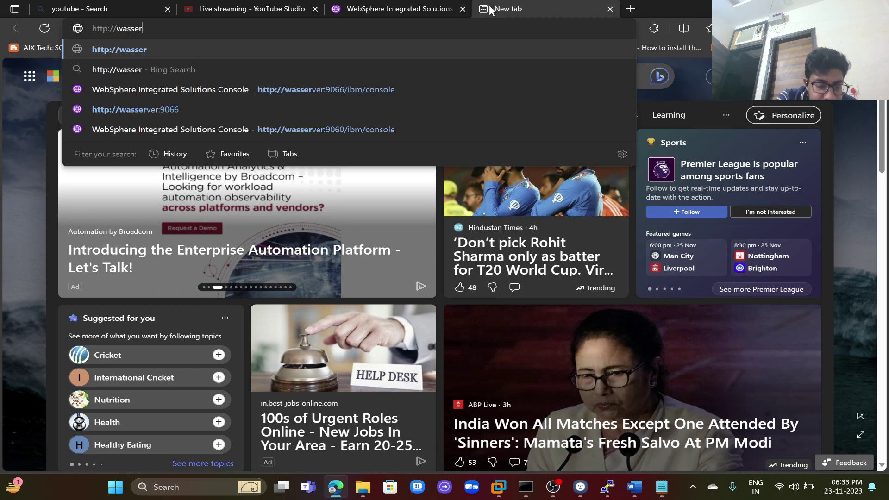
type("ver:90")
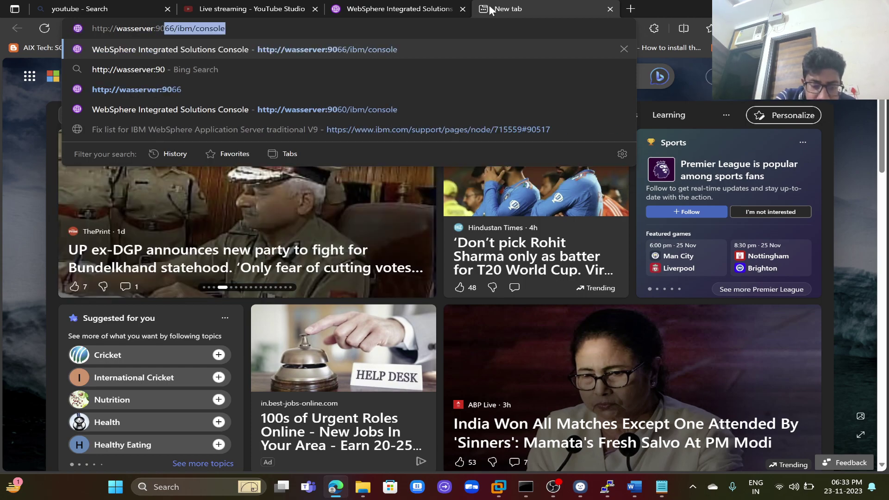
type("88/Plan")
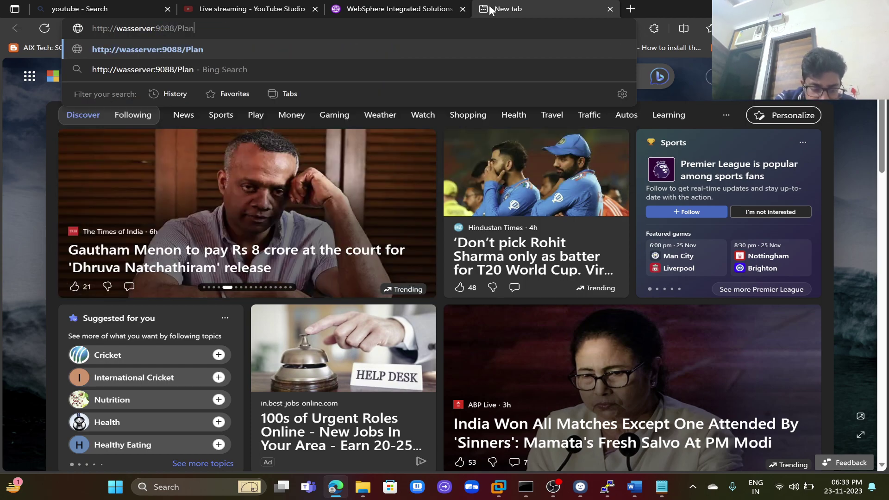
type("tsByW")
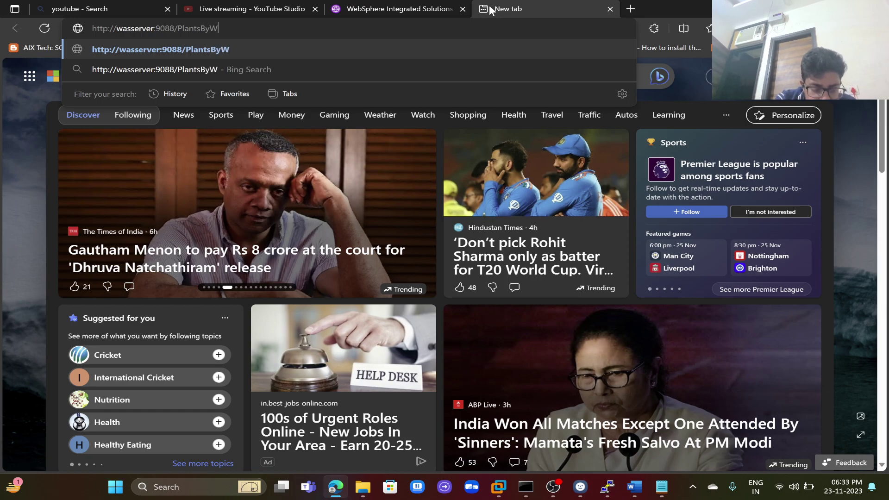
type("ebSphre")
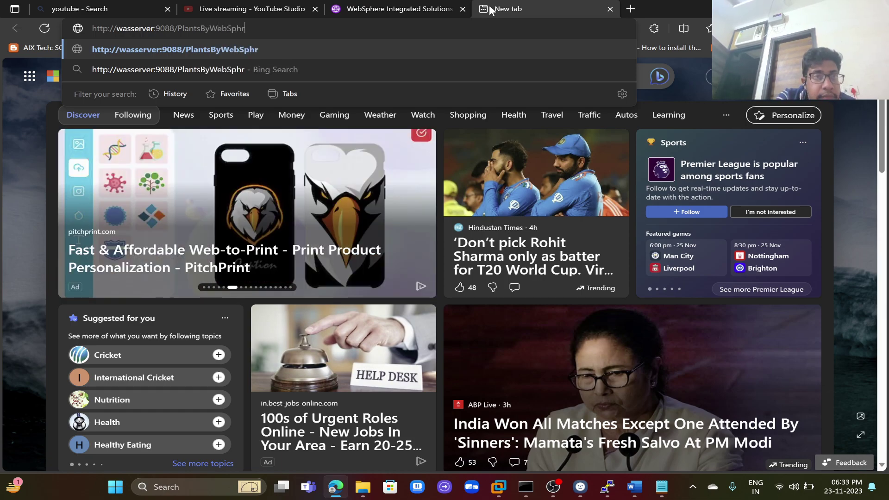
key("BackSpace")
key("BackSpace")
type("ere")
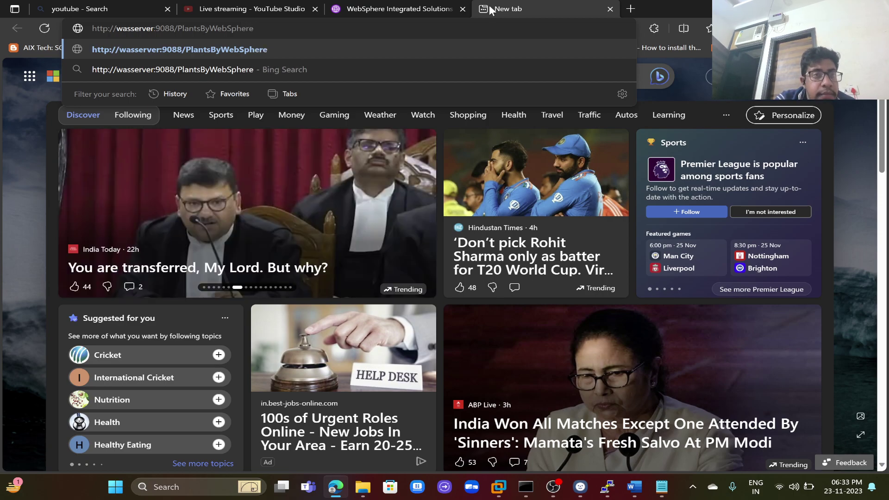
key("Return")
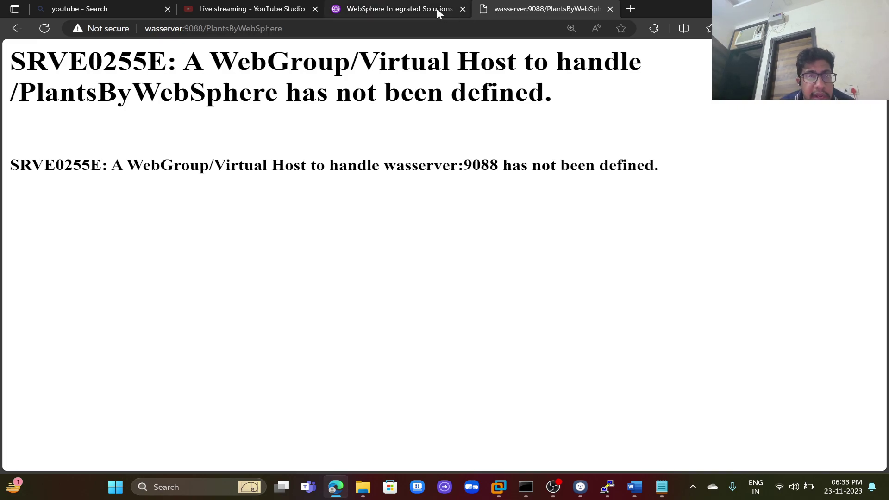
Return to the WebSphere console and open the host aliases of the default_host virtual host
mouse_move(437, 8)
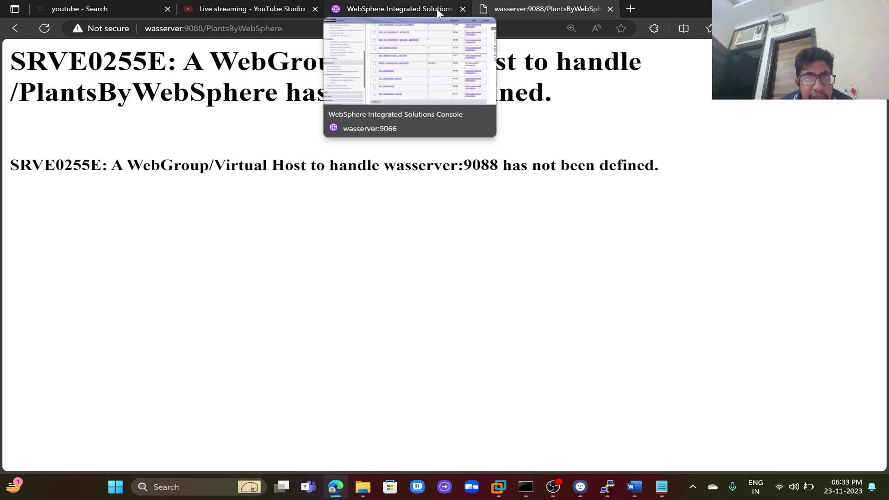
left_click(438, 8)
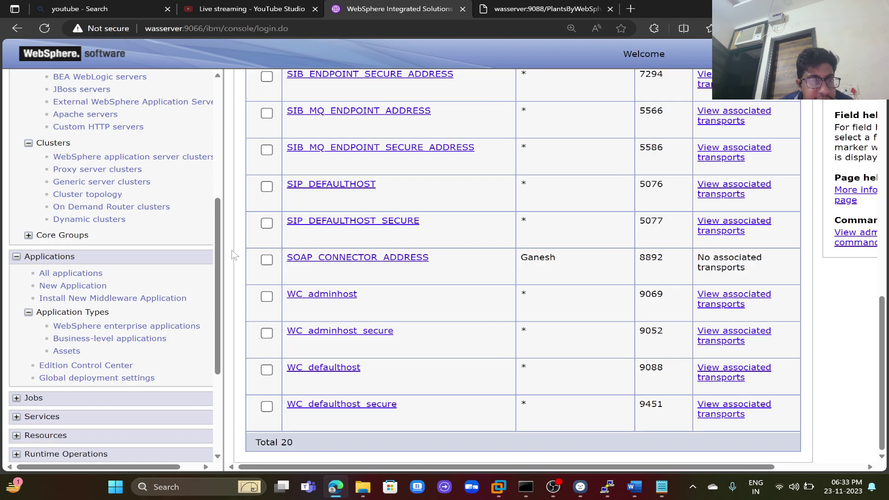
scroll(199, 359, "down", 4)
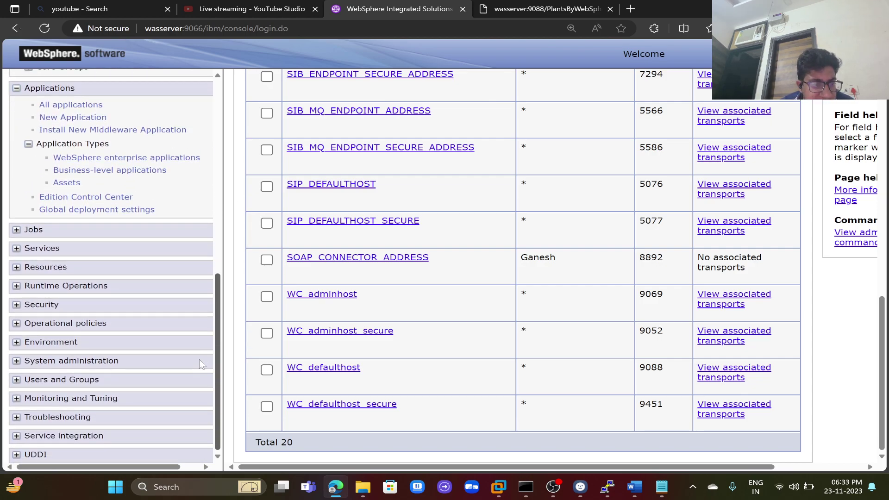
left_click(67, 345)
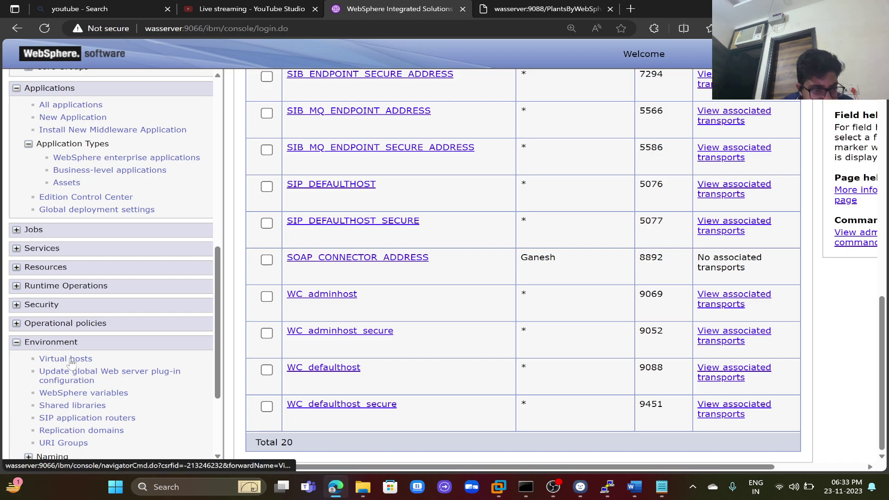
left_click(71, 360)
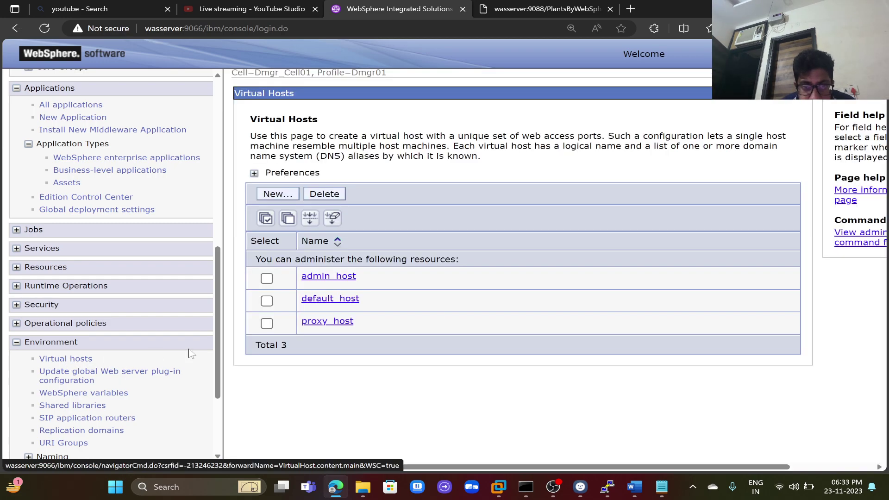
left_click(347, 300)
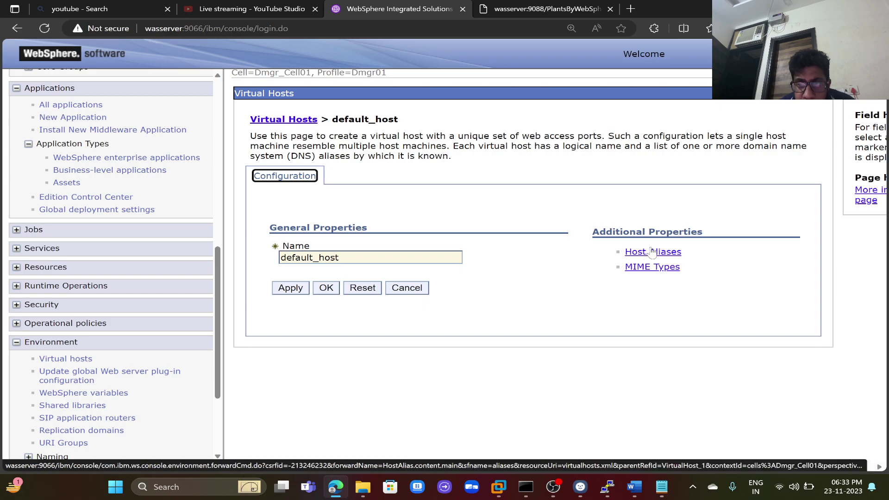
left_click(653, 253)
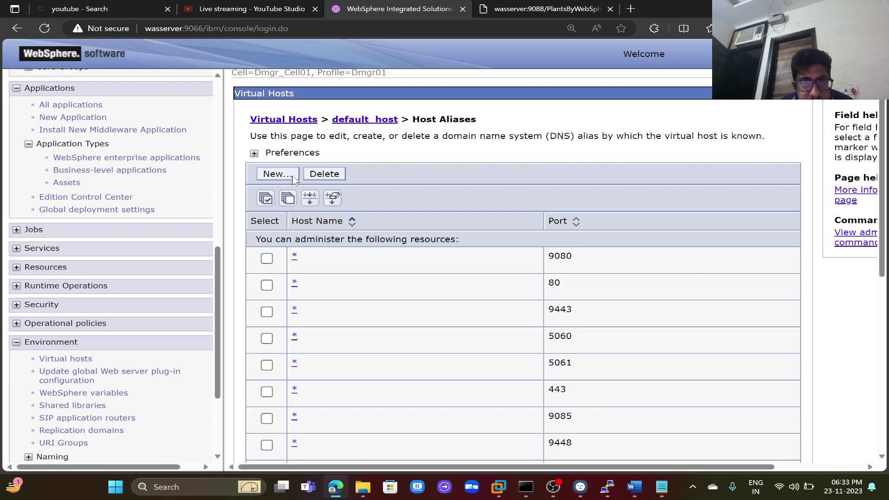
Set the port of the default_host alias for port 9080 to 9088 and apply the change
left_click(295, 259)
left_click(305, 309)
key("BackSpace")
type("88")
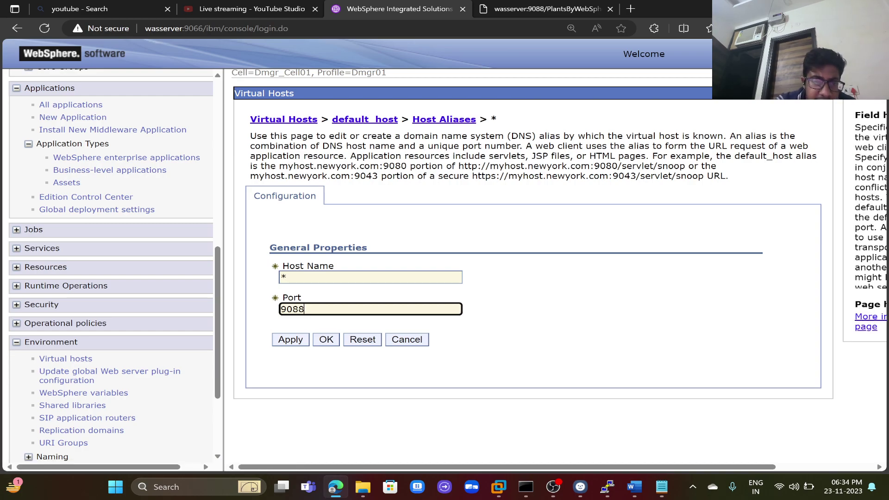
left_click(291, 340)
Review the changed virtualhosts.xml document, save it to the master configuration with node synchronization enabled, and close the synchronization status page
left_click(376, 164)
left_click(255, 218)
left_click(254, 181)
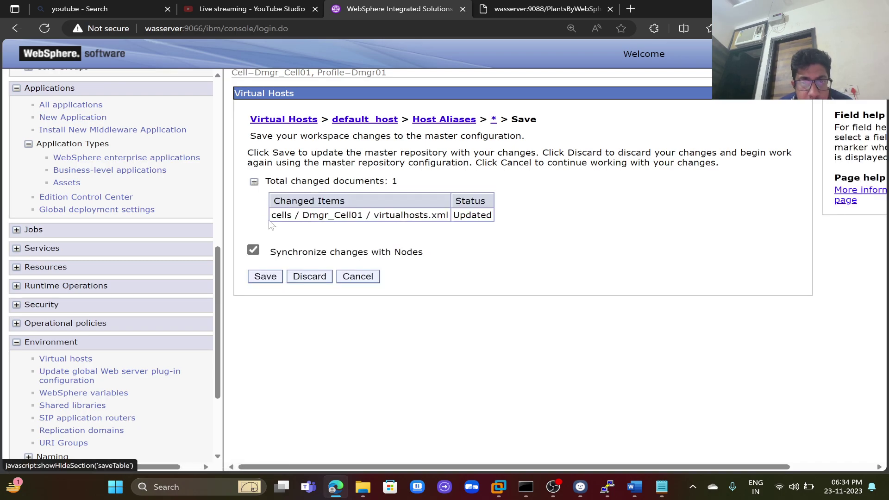
left_click(263, 277)
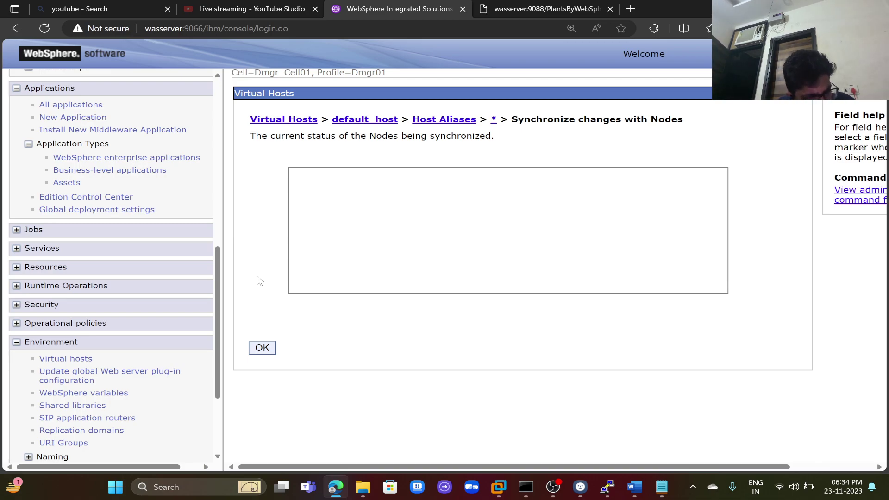
left_click(267, 347)
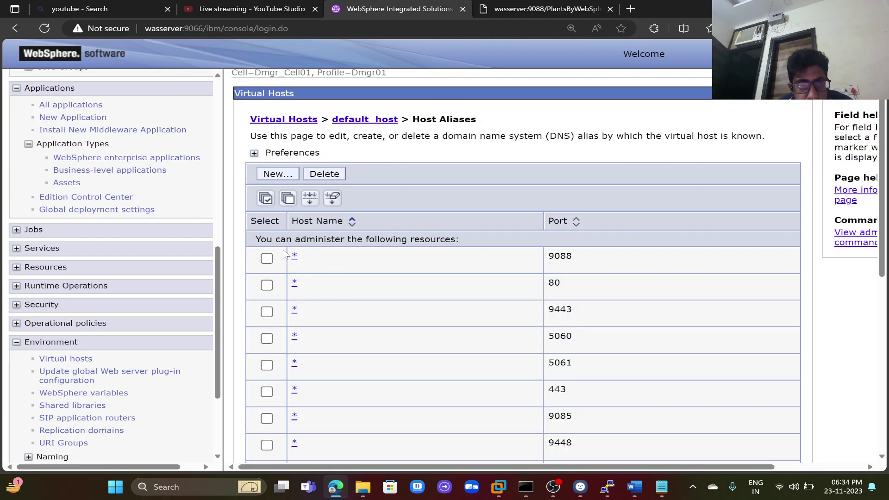
Reload the PlantsByWebSphere page on wasserver port 9088 to test the new host alias
left_click(527, 6)
key("ctrl+l")
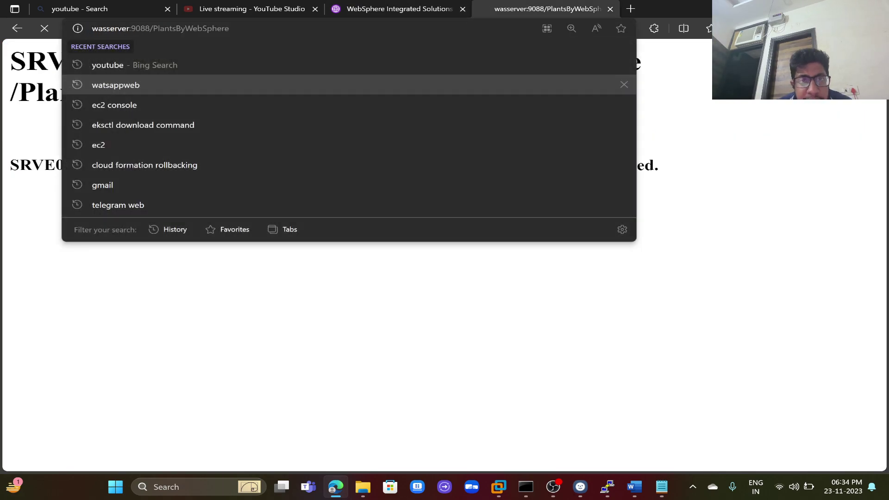
key("Return")
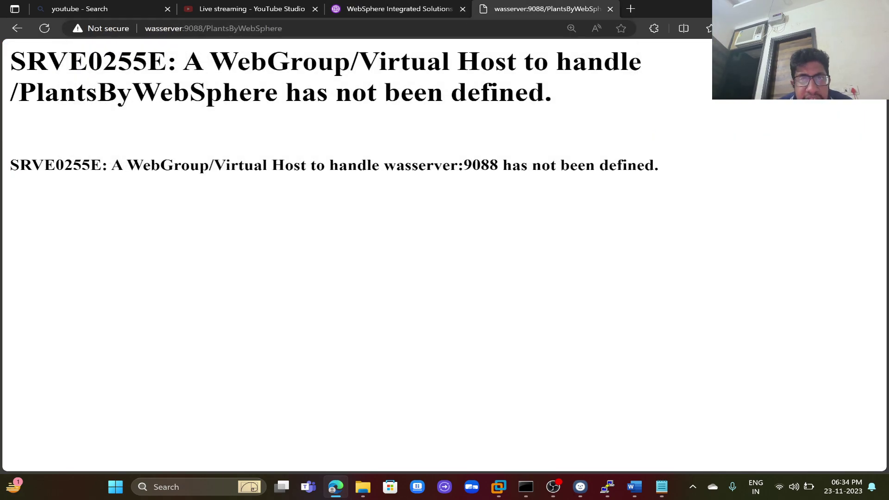
Return to the WebSphere console, list the members of the Test_Windows cluster, and restart the member Test_Windows01
left_click(432, 10)
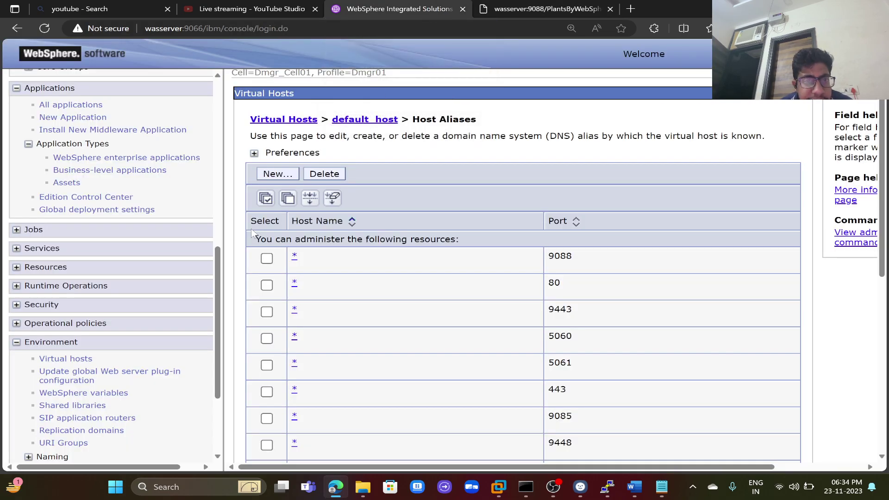
left_click_drag(218, 283, 221, 180)
left_click(178, 262)
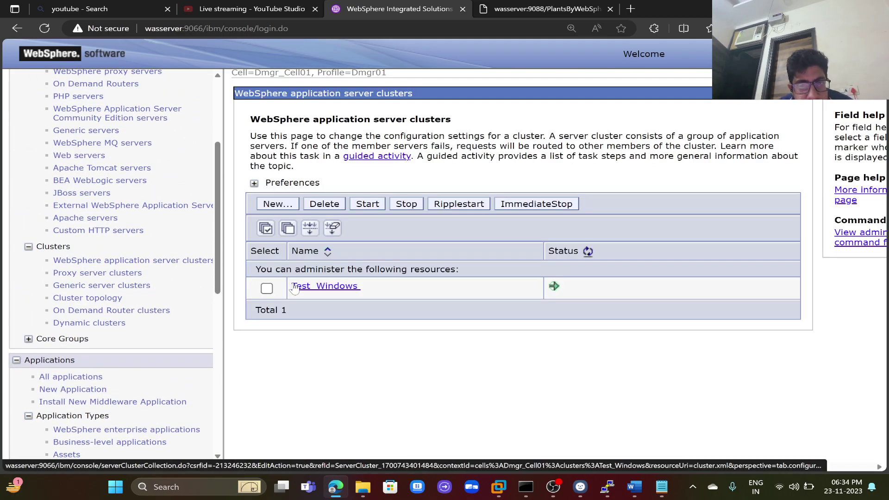
left_click(295, 287)
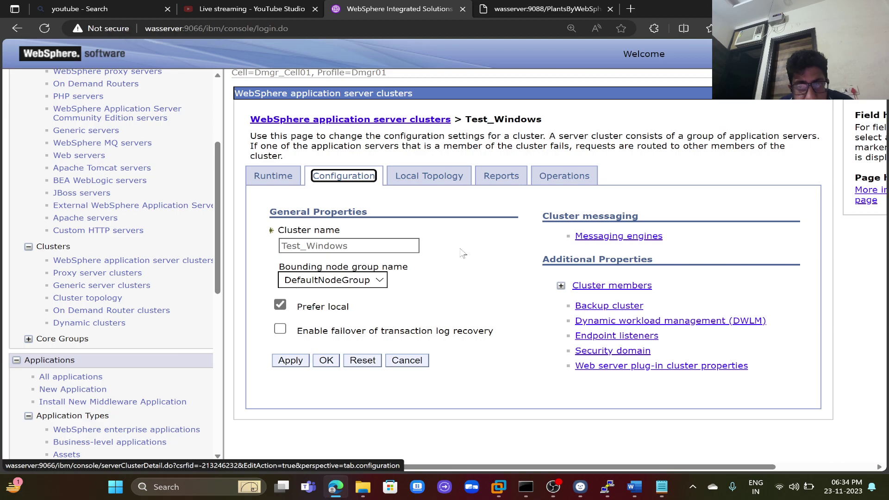
left_click(592, 287)
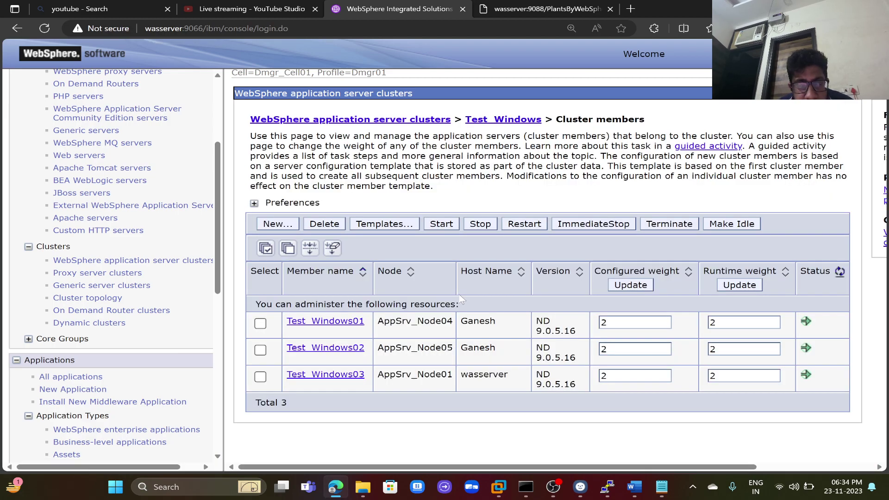
left_click(260, 323)
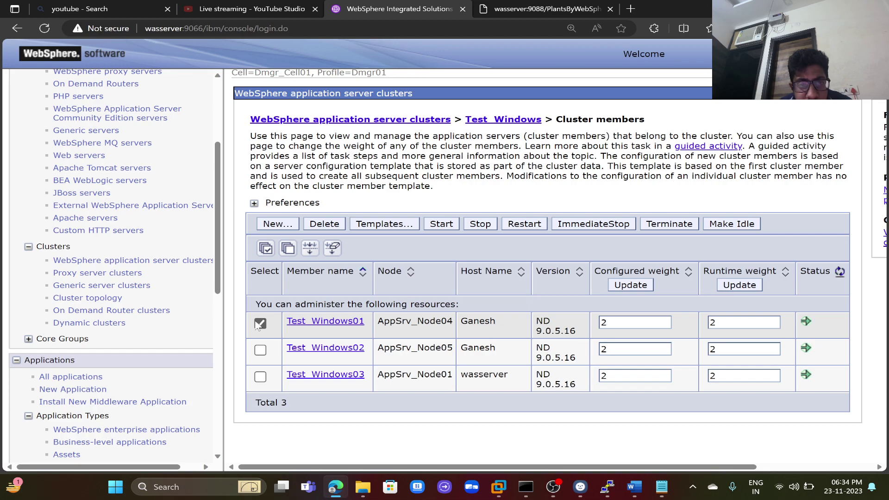
left_click(530, 226)
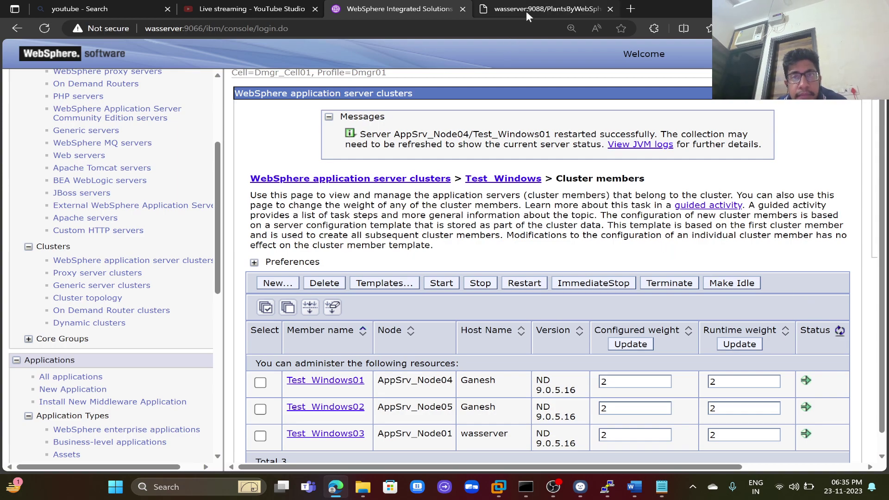
Reload the PlantsByWebSphere page on wasserver port 9088 to retest it after the member restart
left_click(526, 10)
left_click(213, 28)
key("Return")
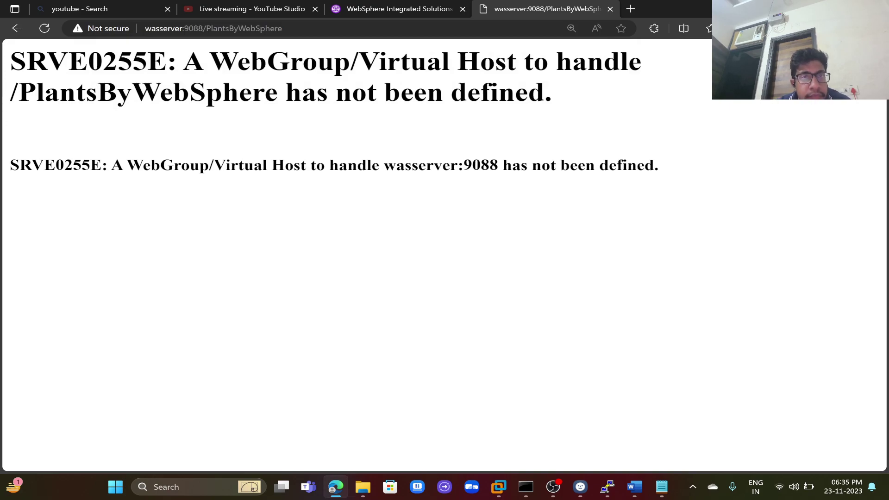
left_click(213, 28)
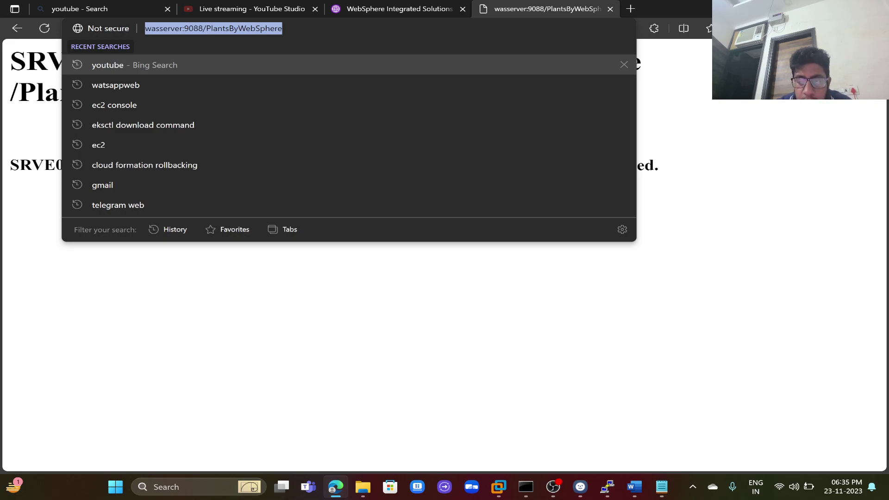
key("Return")
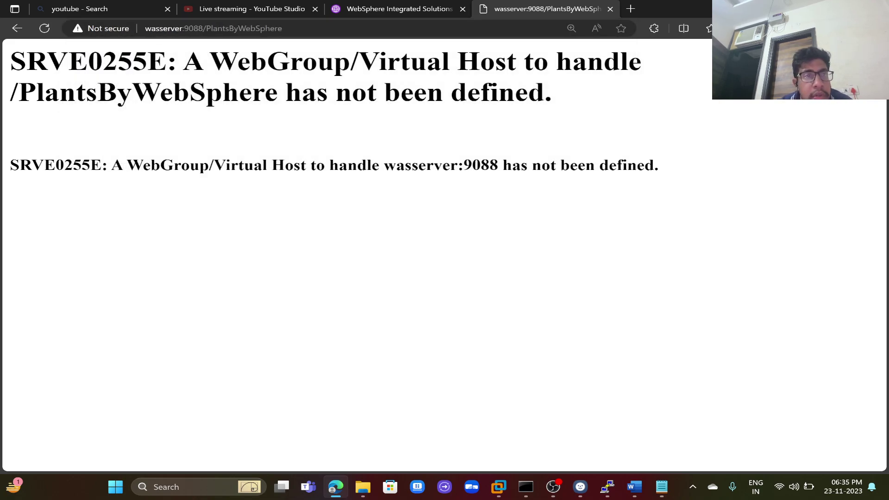
left_click_drag(185, 28, 145, 28)
type("Ganesh")
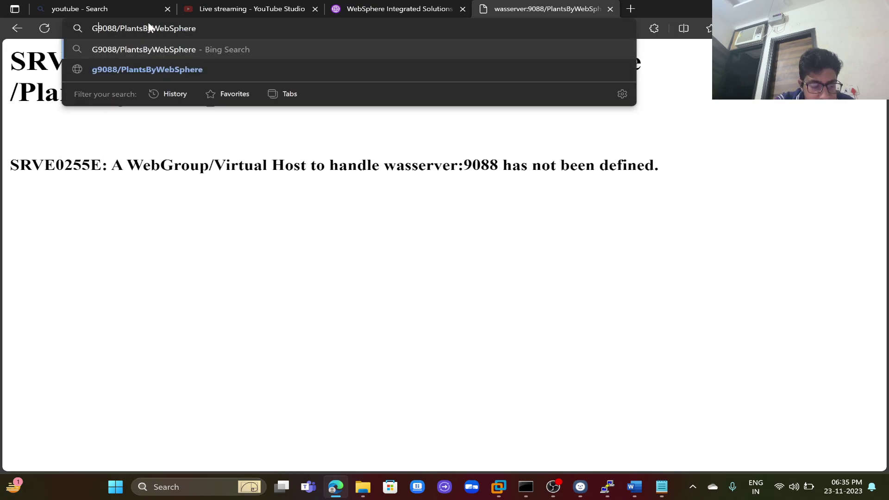
key("Return")
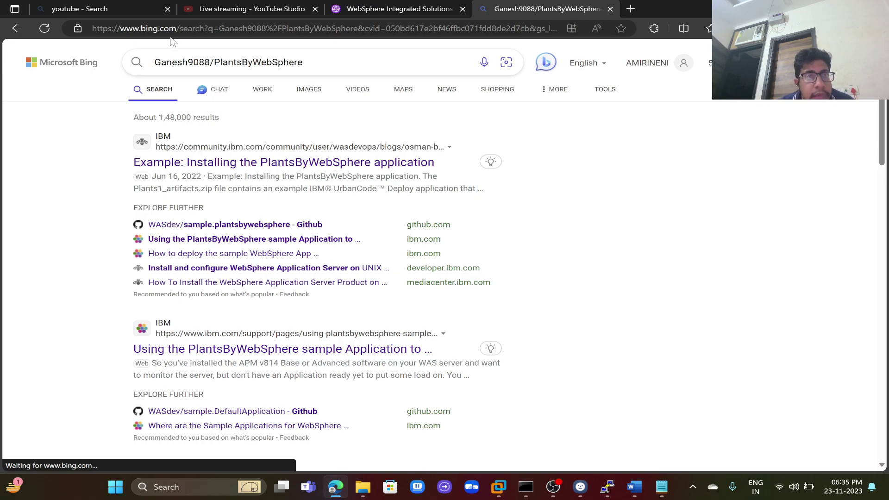
Open the PlantsByWebSphere application over http on port 9088 of the Windows host that runs Test_Windows01
left_click(184, 29)
type("ht")
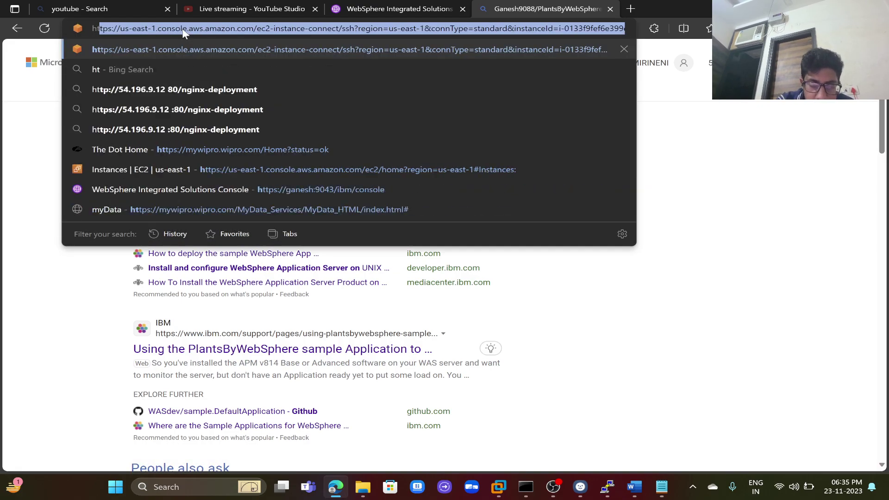
type("tp://")
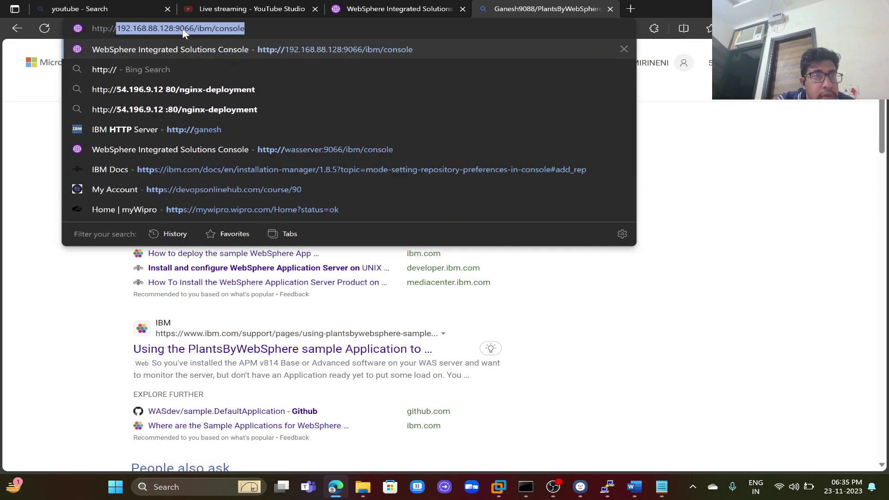
type("Ganesh")
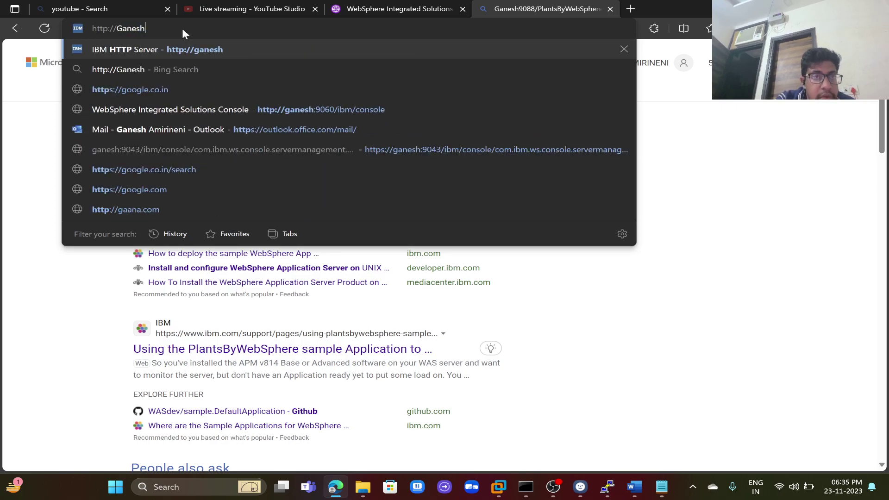
type(":9")
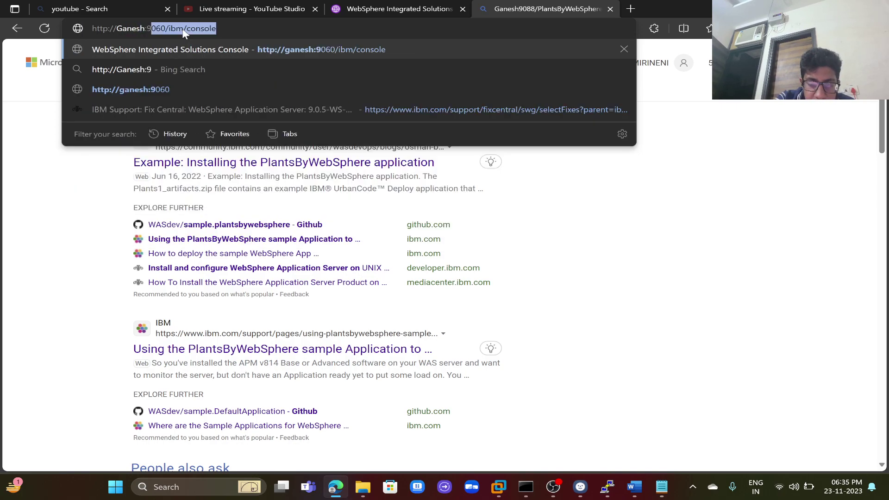
type("088/")
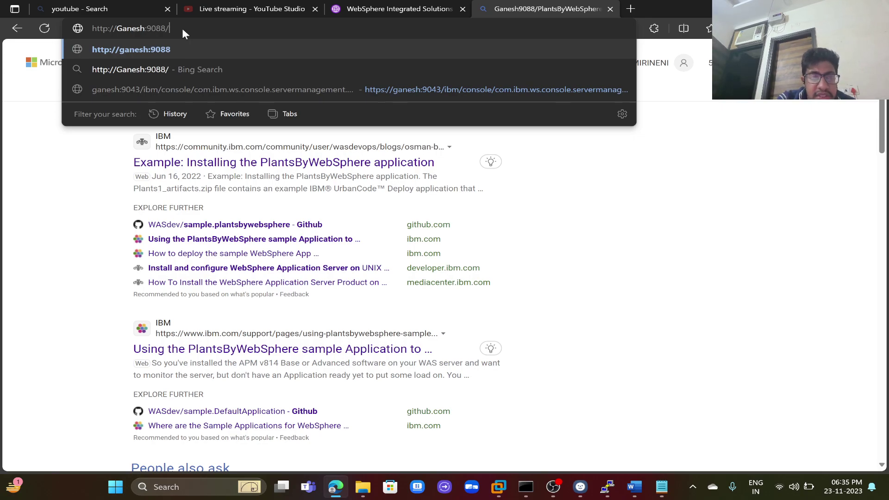
type("Pl")
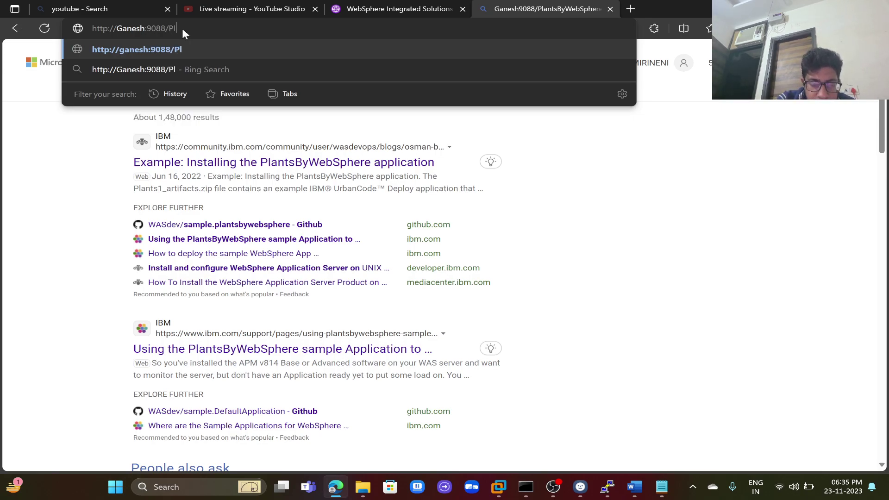
type("antsByW")
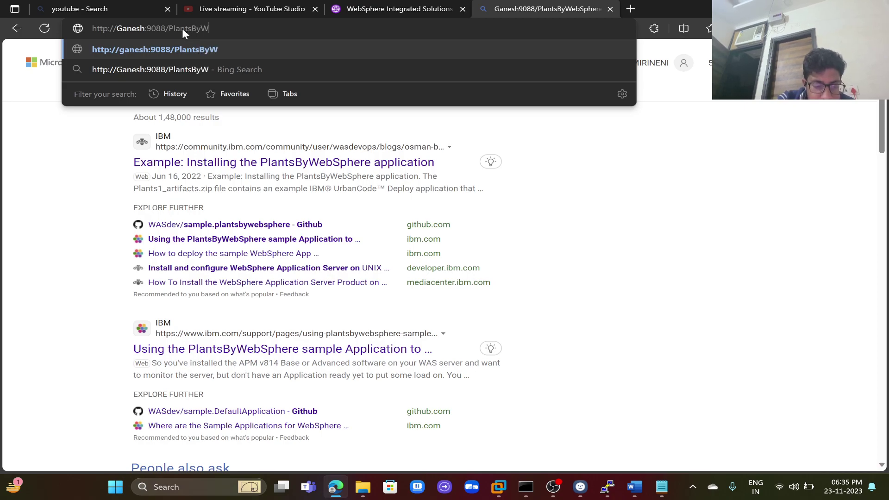
type("ebSphere")
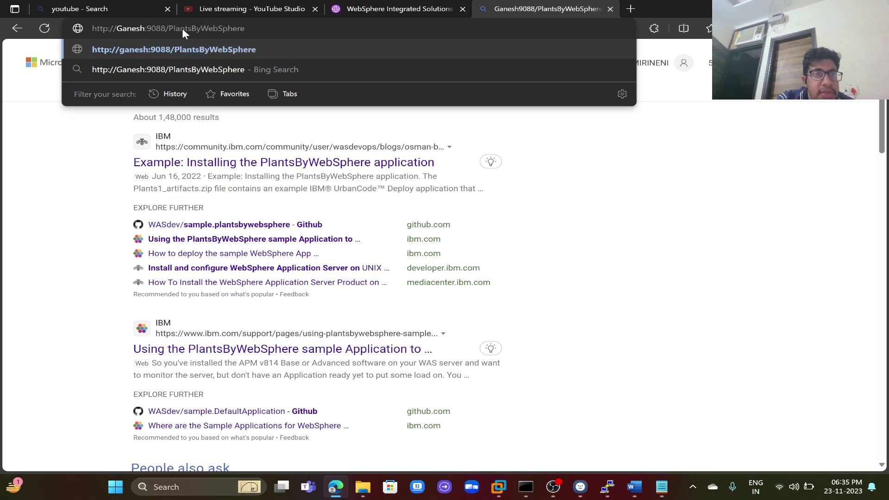
key("Return")
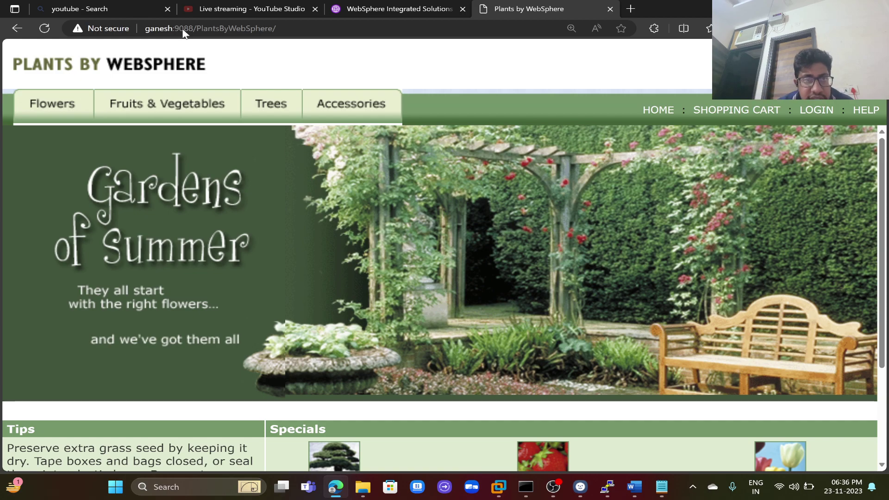
Return to the WebSphere console and examine the ports of cluster member Test_Windows03, including its WC_defaulthost port
left_click(369, 8)
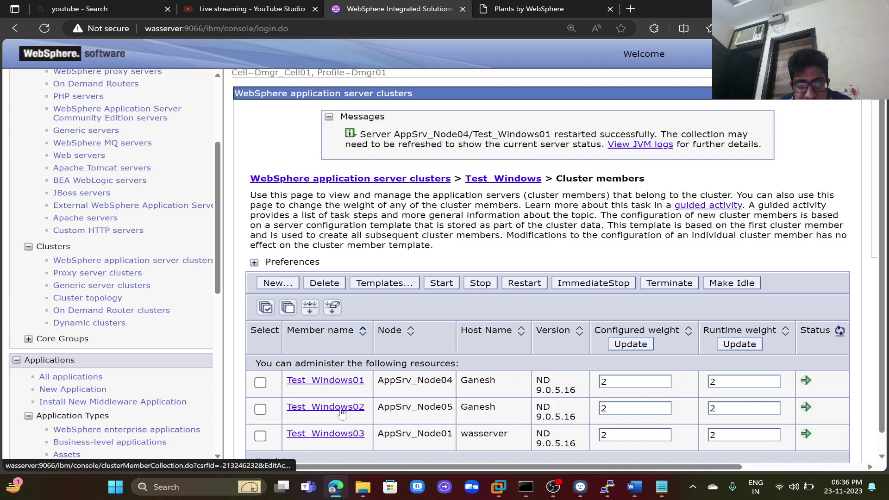
left_click(340, 438)
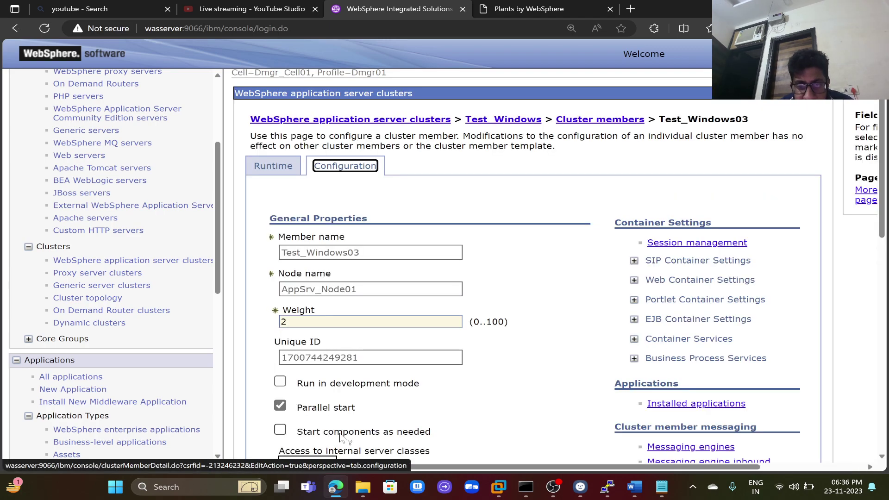
scroll(588, 335, "down", 5)
scroll(590, 337, "down", 3)
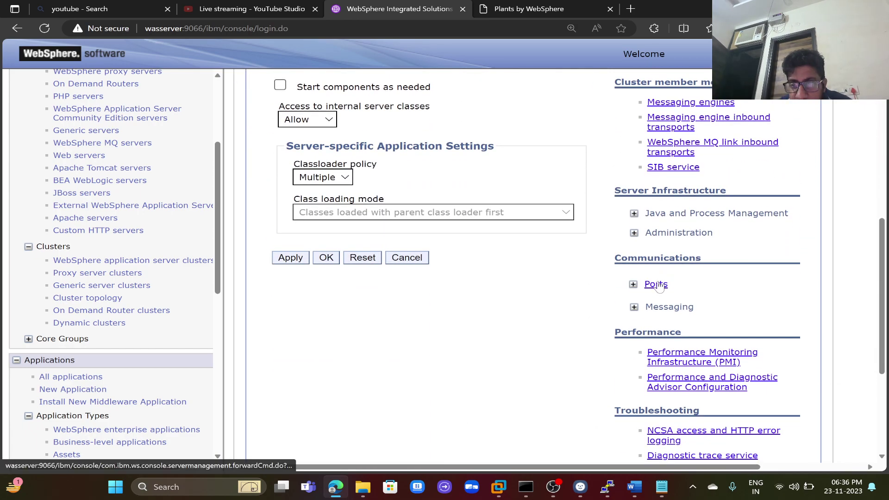
left_click(658, 286)
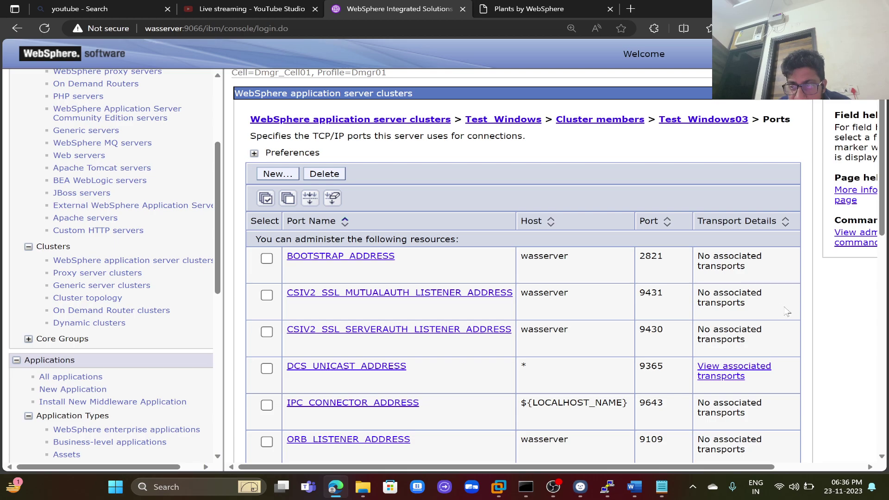
scroll(786, 312, "down", 1)
scroll(787, 312, "down", 10)
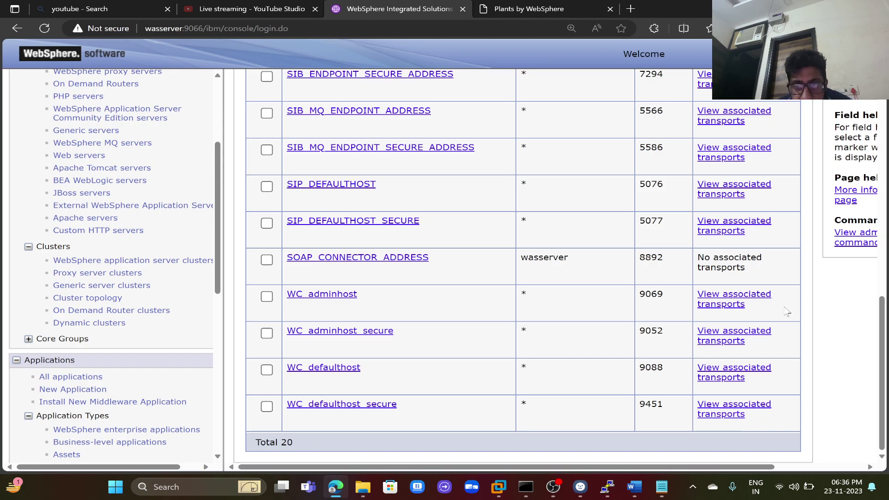
scroll(786, 312, "up", 10)
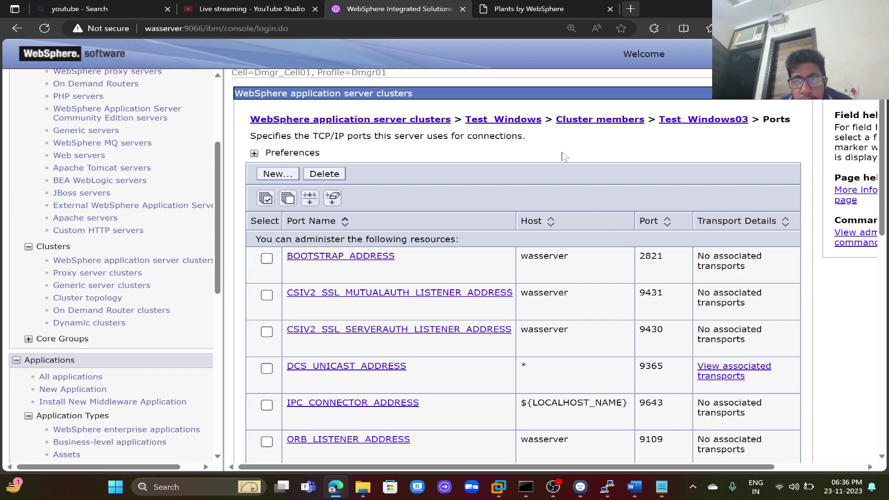
Go back to the cluster members and examine the detailed port list of Test_Windows02, including its WC_defaulthost port
left_click(642, 121)
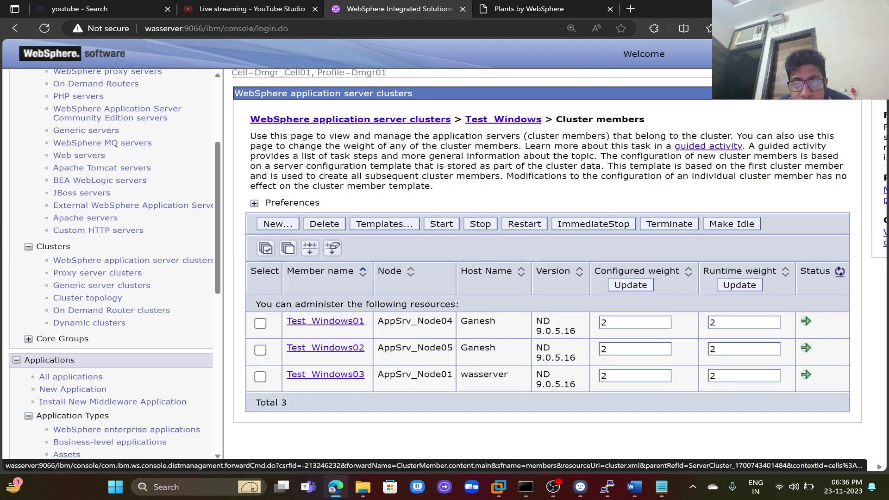
left_click(351, 349)
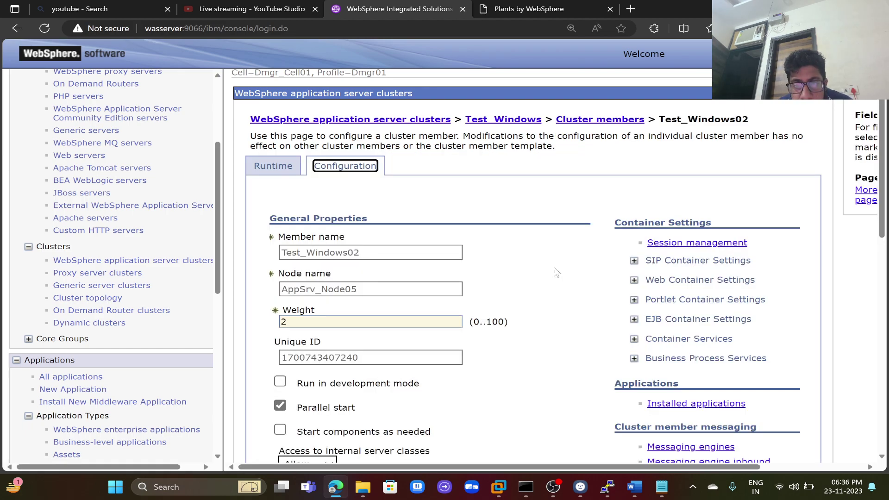
scroll(556, 273, "down", 7)
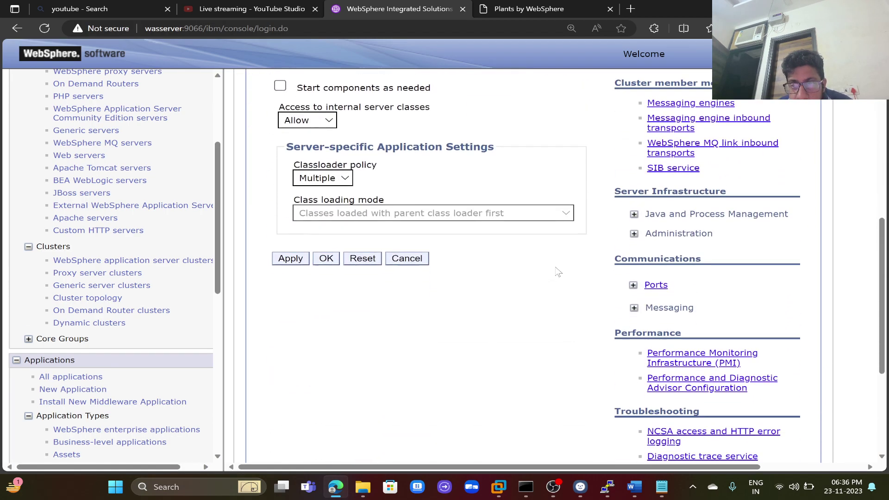
left_click(633, 286)
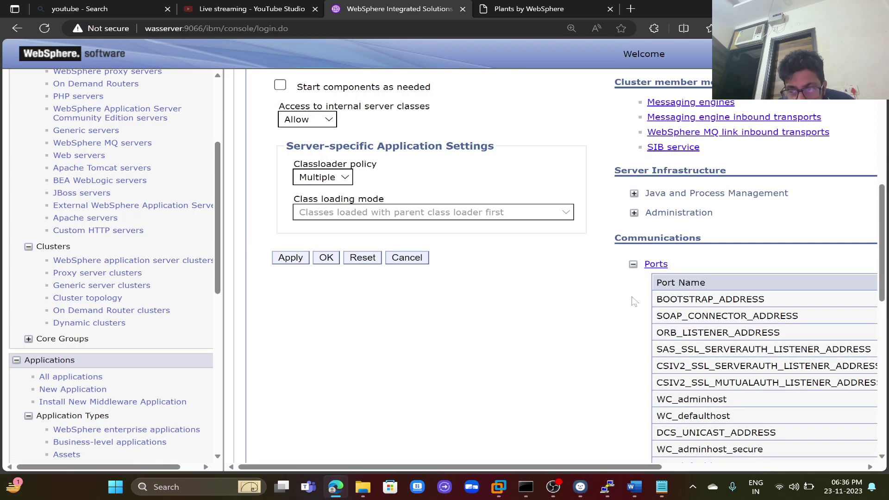
scroll(635, 300, "right", 5)
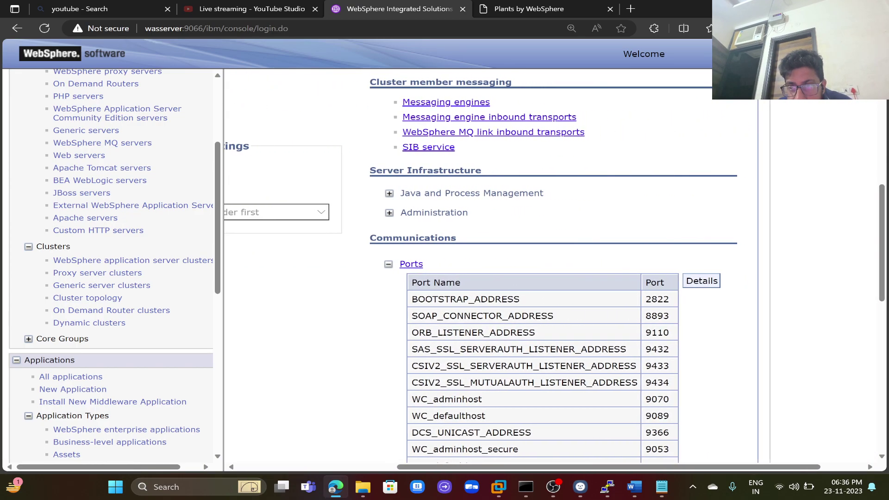
left_click(699, 282)
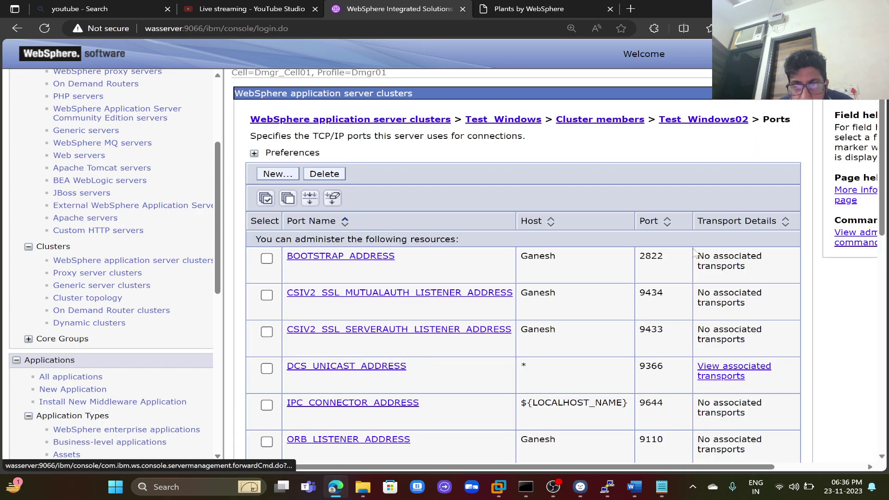
scroll(695, 252, "down", 10)
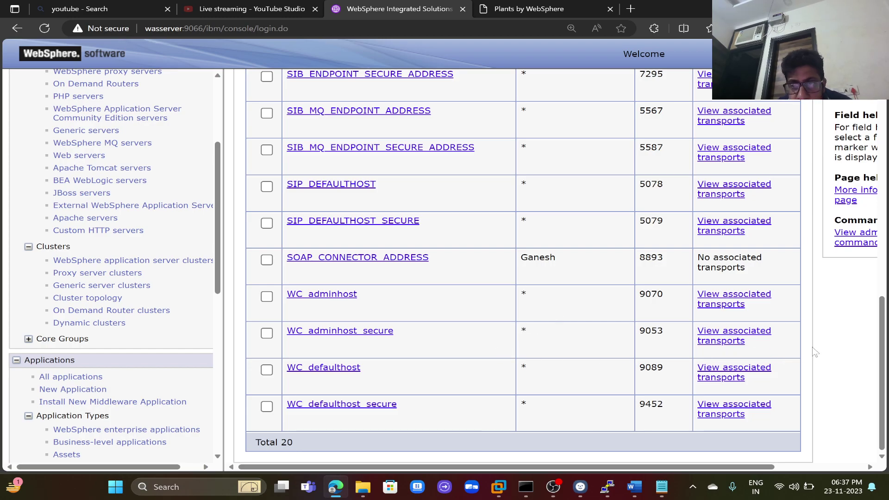
scroll(815, 352, "up", 10)
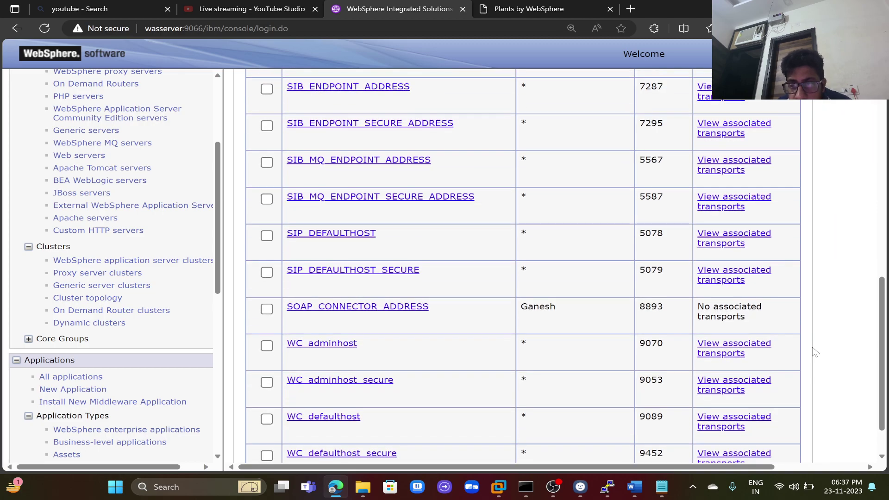
scroll(815, 352, "up", 2)
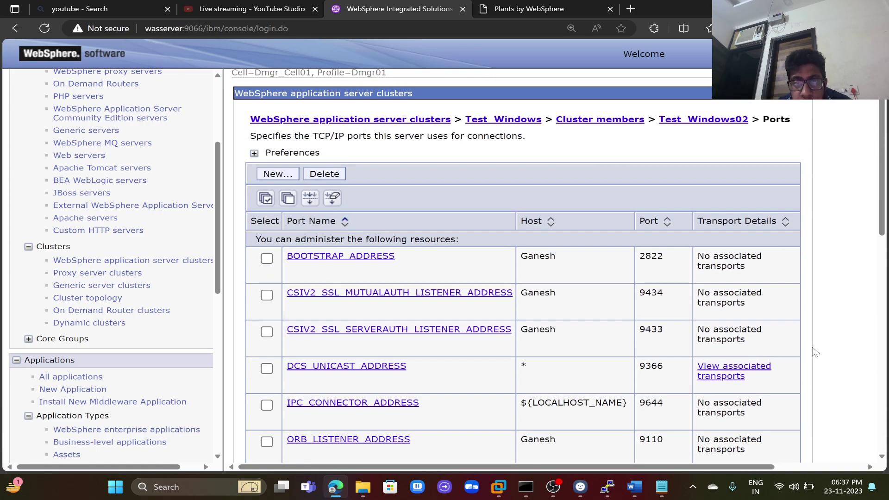
Open the ports of cluster member Test_Windows03 and set its WC_defaulthost port to 9081
left_click(638, 122)
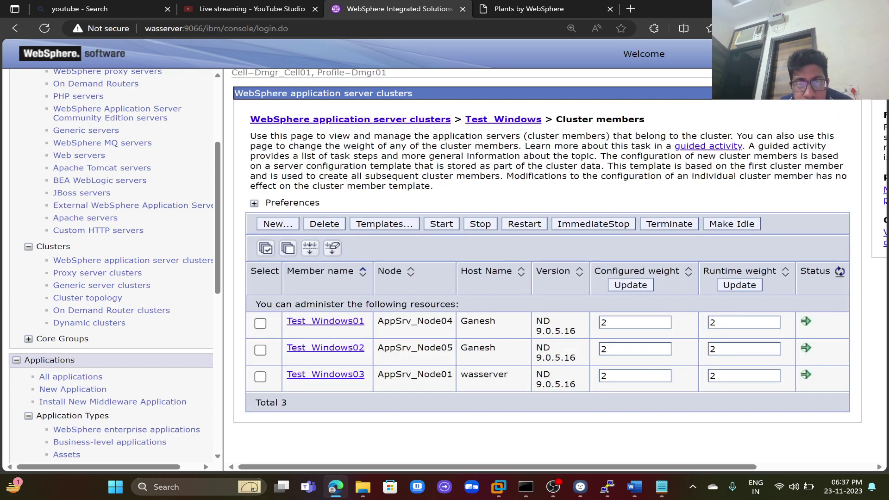
left_click(357, 375)
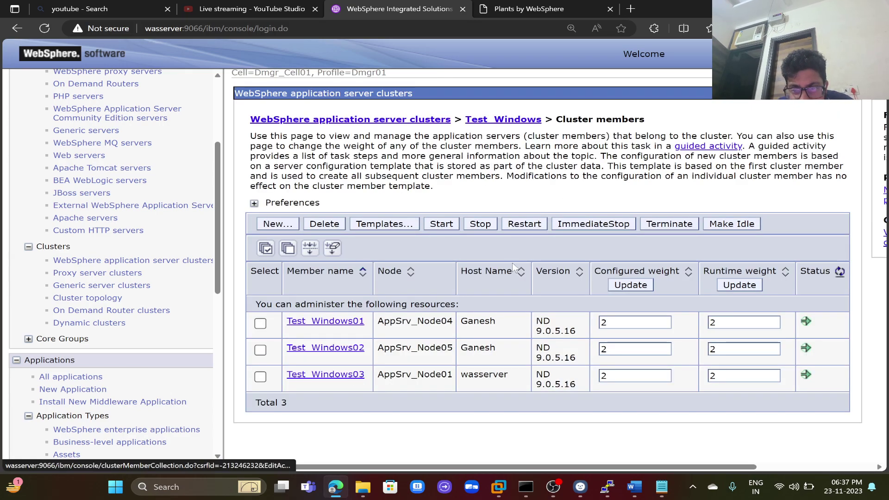
scroll(576, 258, "down", 10)
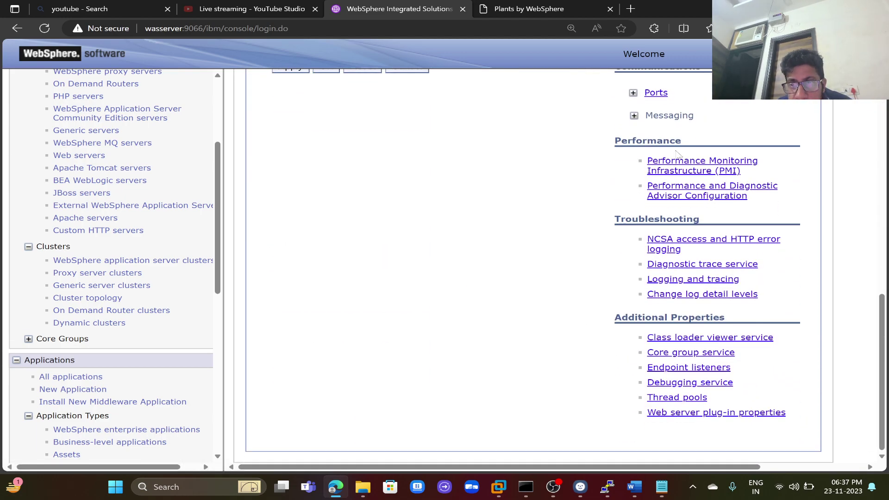
left_click(652, 95)
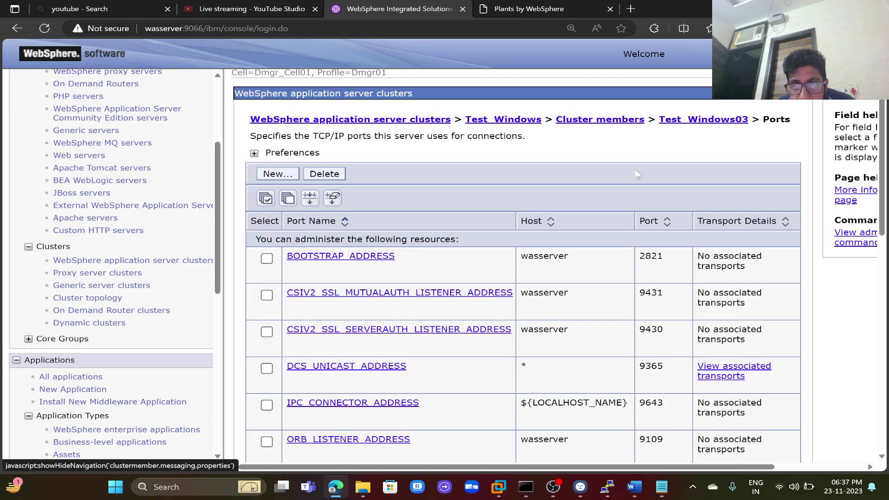
scroll(639, 271, "down", 10)
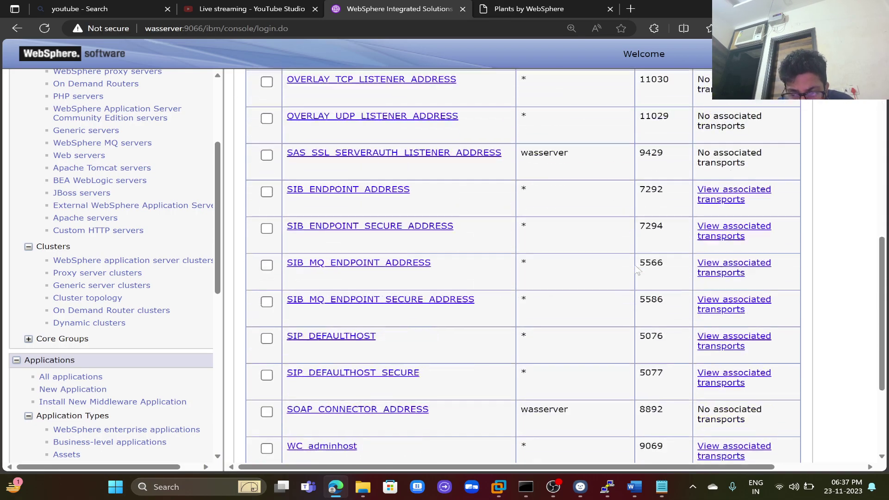
left_click(349, 372)
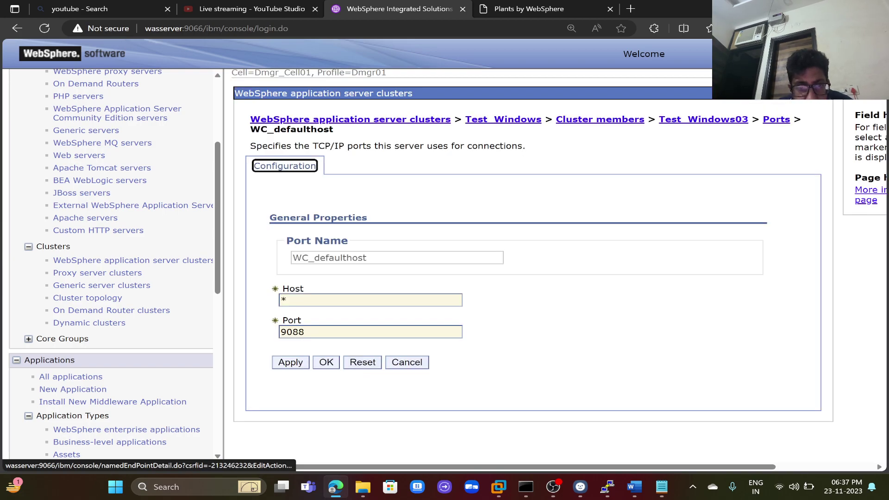
left_click(305, 332)
key("BackSpace")
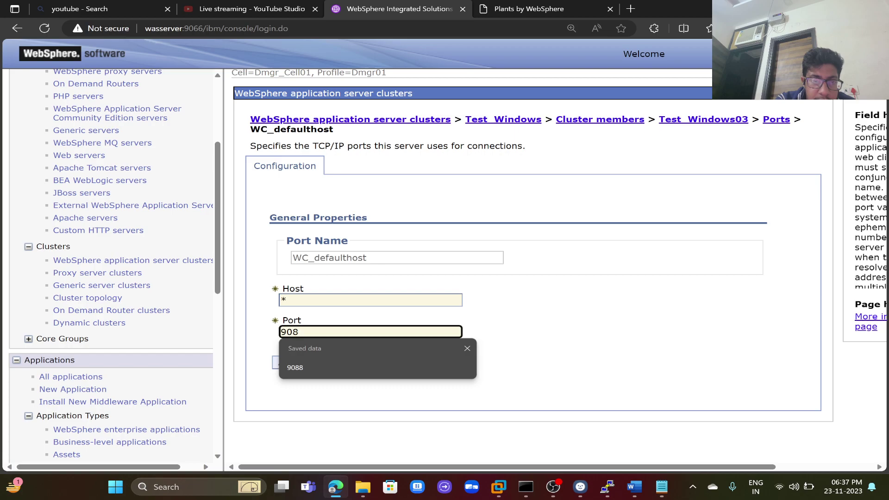
type("1")
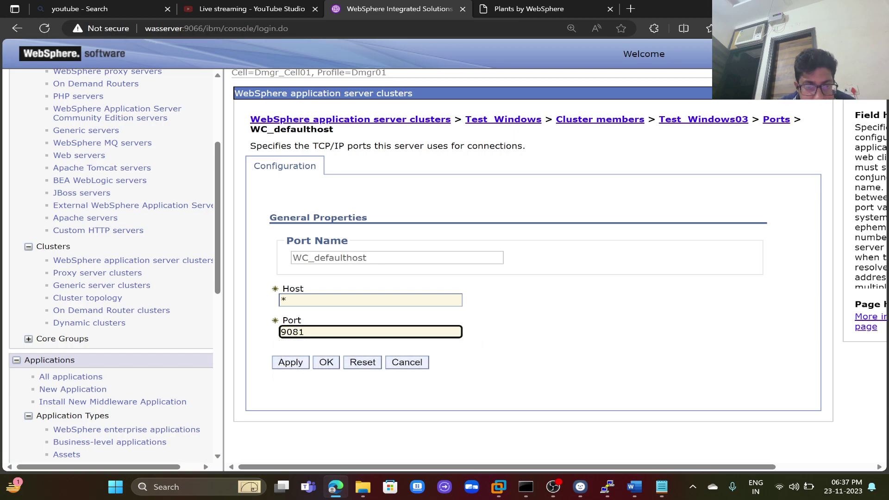
left_click(288, 365)
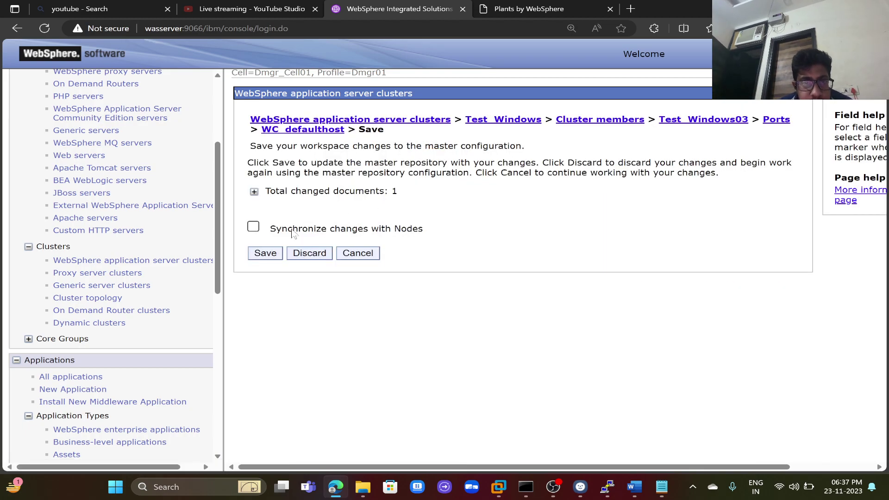
Expand the changed documents and save the 9081 port change to the master configuration with node synchronization enabled
left_click(253, 227)
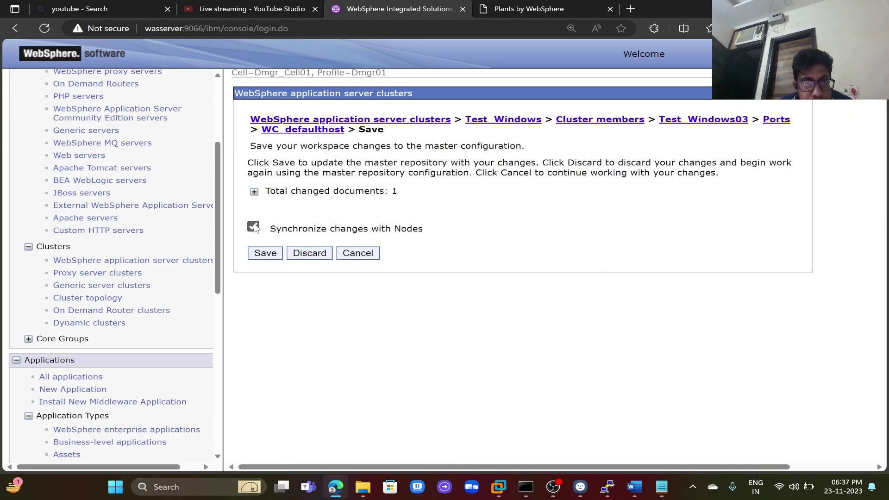
left_click(255, 192)
left_click(274, 287)
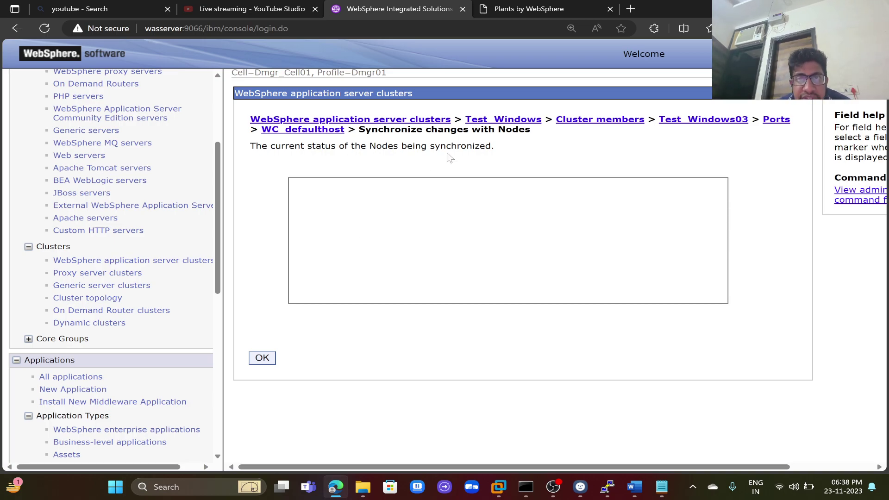
Switch to the PlantsByWebSphere page and load the application on port 9089 of the same Windows host
left_click(548, 8)
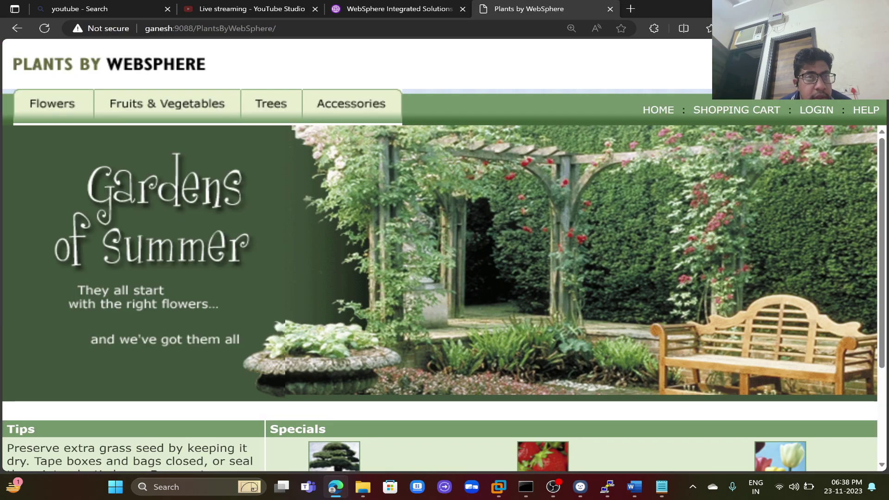
left_click(193, 29)
left_click(194, 28)
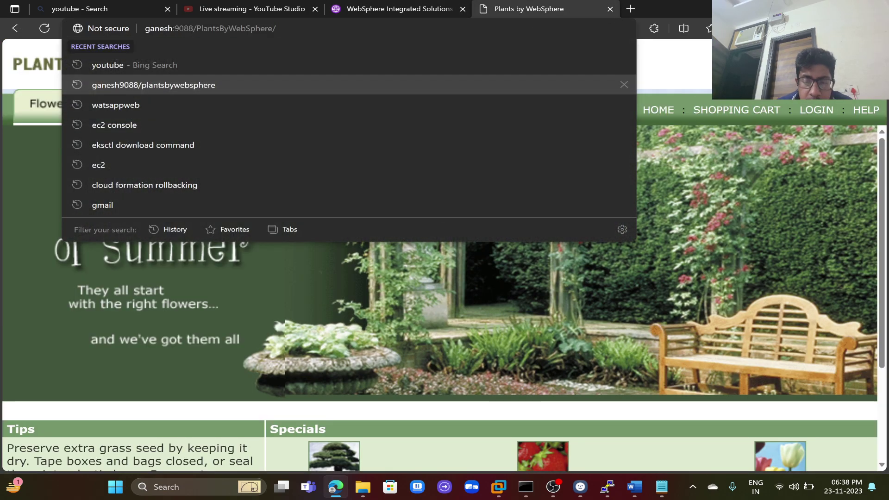
key("BackSpace")
type("9")
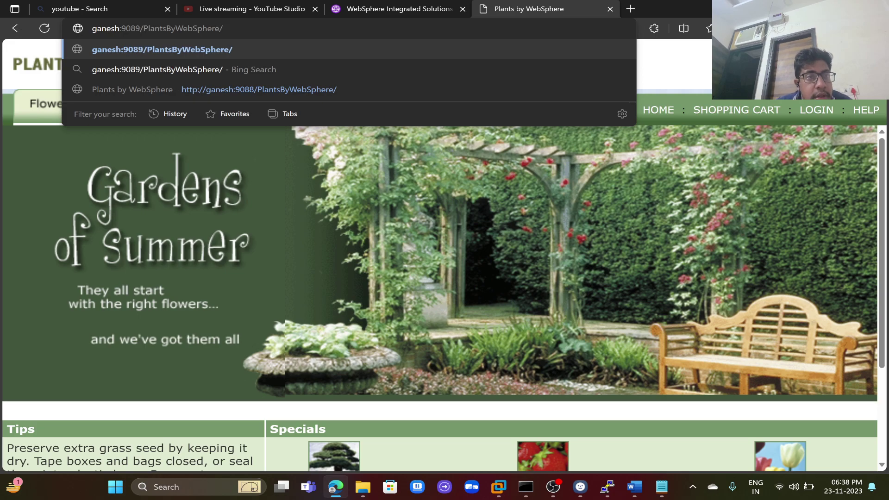
key("Return")
Return to the WebSphere console, close the synchronization report, and set the WC_defaulthost port of Test_Windows03 to 9088
left_click(359, 8)
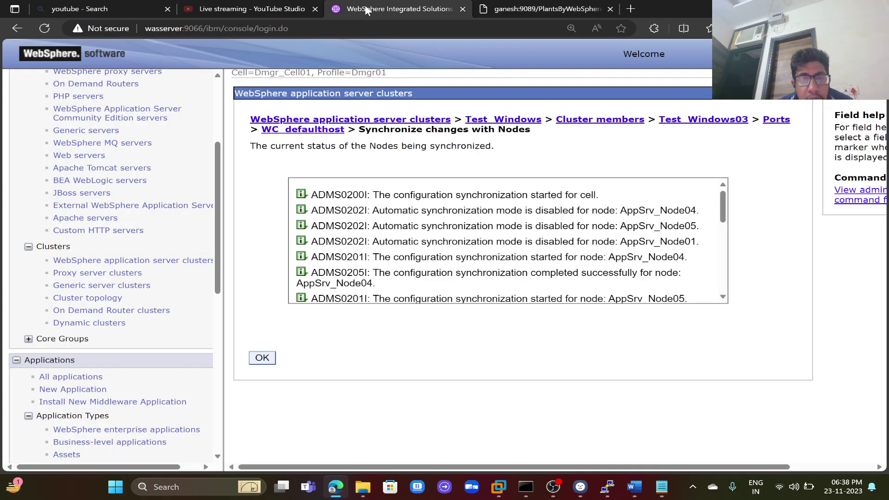
left_click(263, 357)
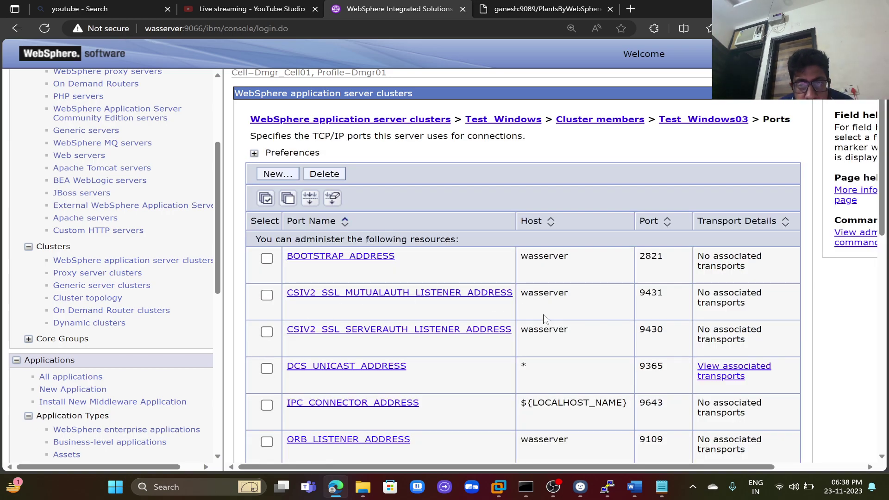
scroll(546, 318, "down", 1)
scroll(545, 319, "down", 10)
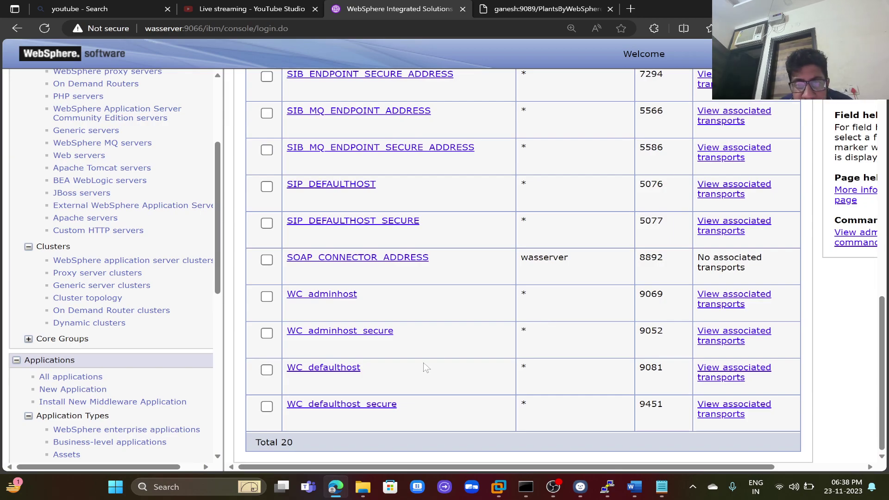
left_click(346, 368)
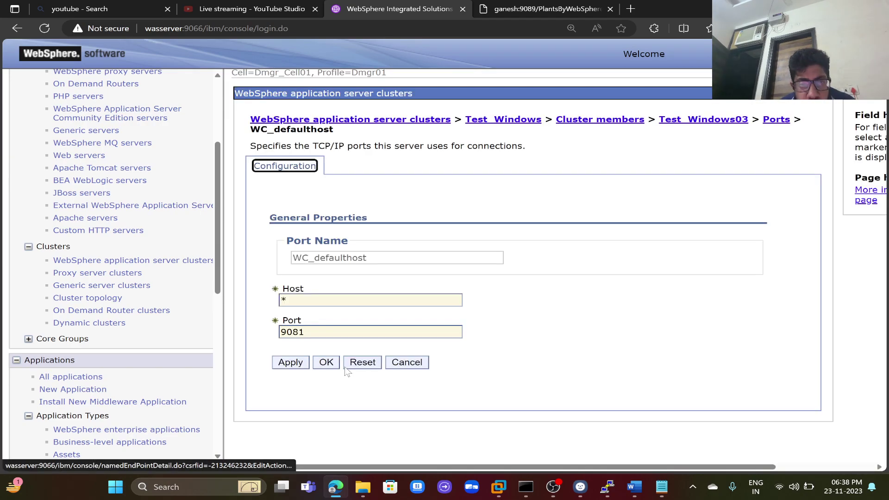
left_click(281, 333)
key("BackSpace")
type("8")
left_click(291, 363)
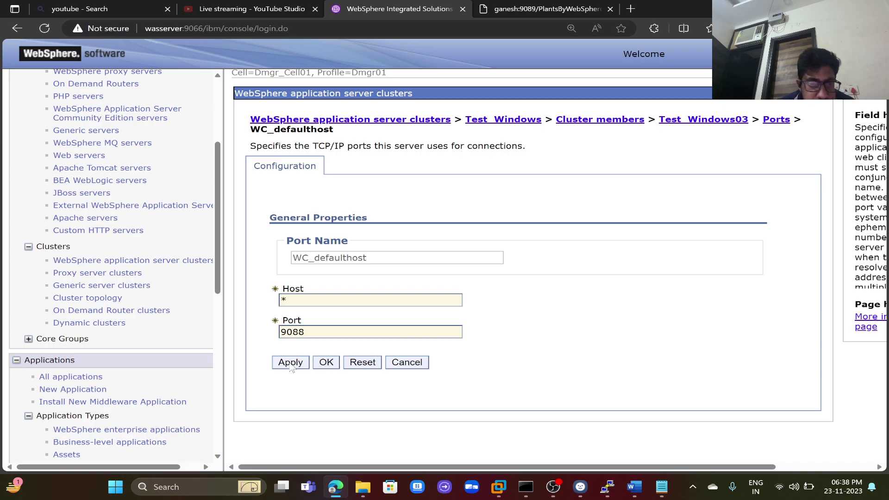
Save the 9088 port change for Test_Windows03 to the master configuration and synchronize it with the nodes
left_click(372, 147)
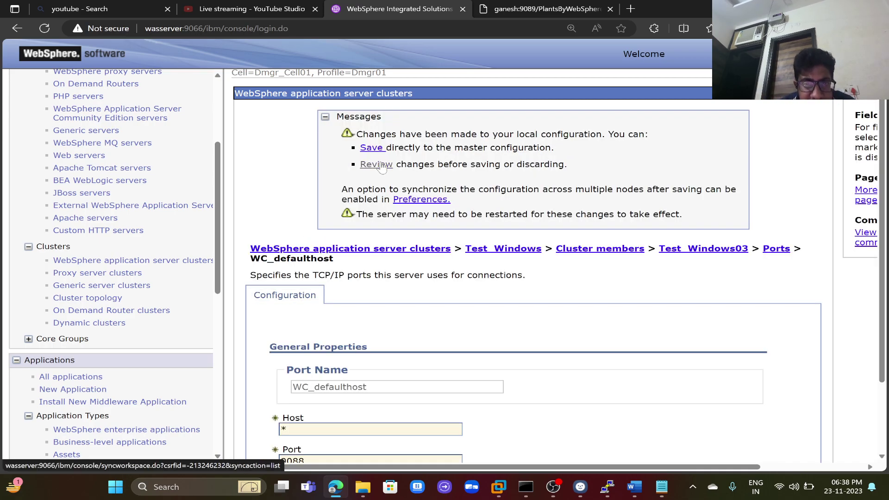
left_click(254, 227)
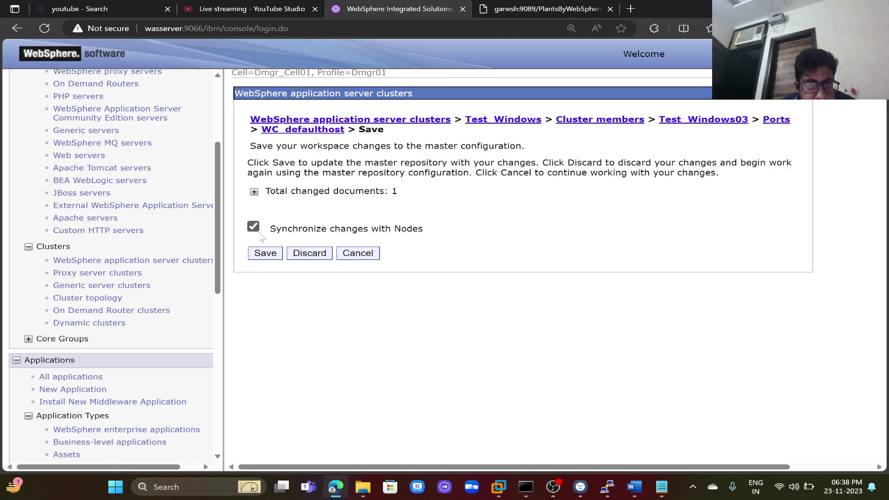
left_click(265, 254)
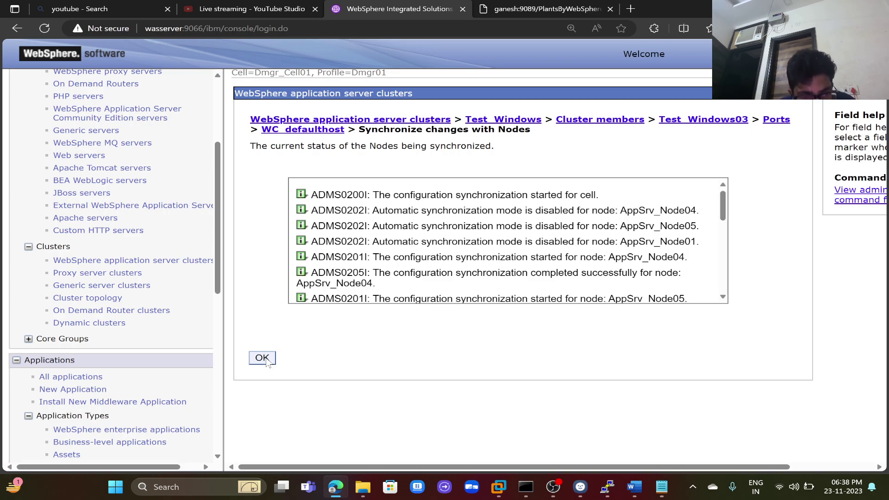
left_click(265, 360)
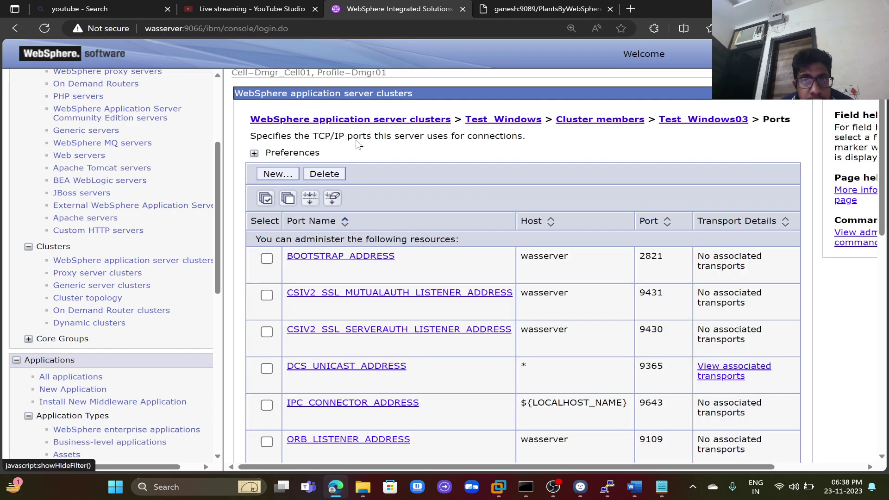
left_click(630, 9)
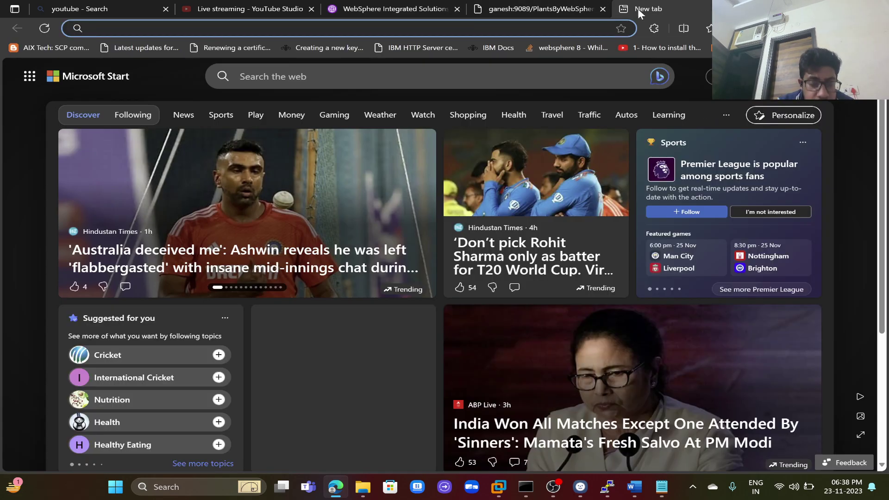
type("http:/")
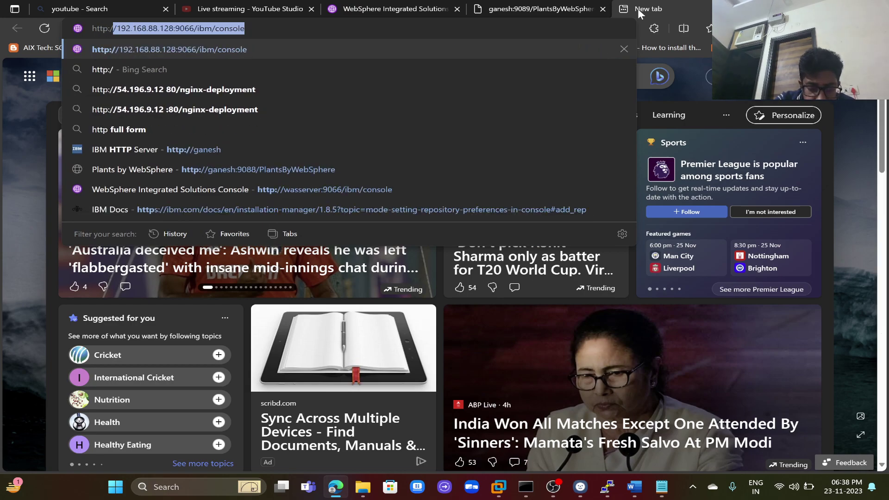
type("/wasserve")
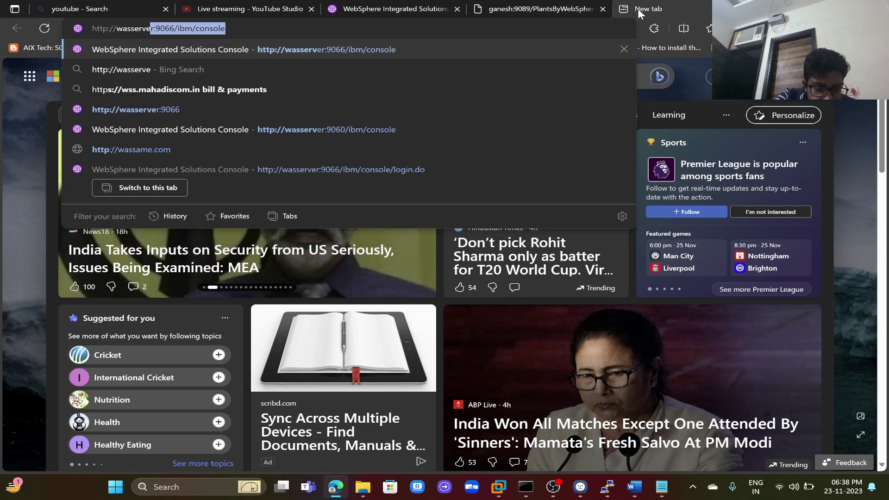
type("r:9088")
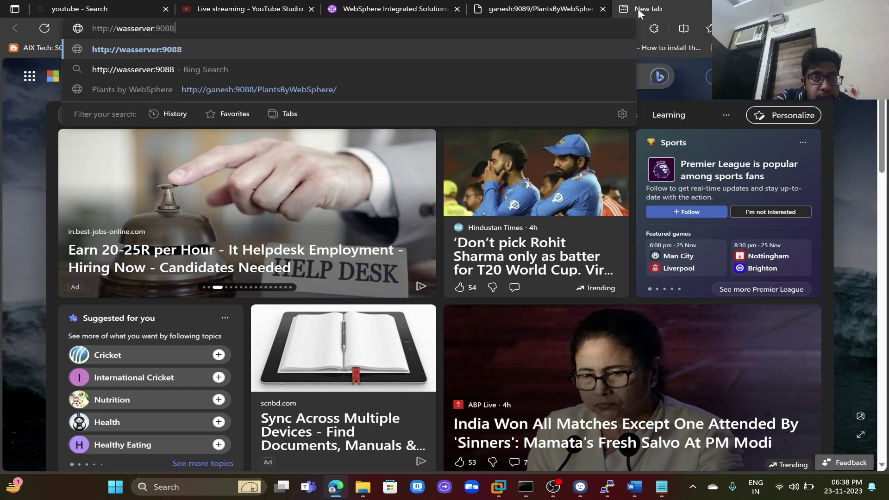
type("/")
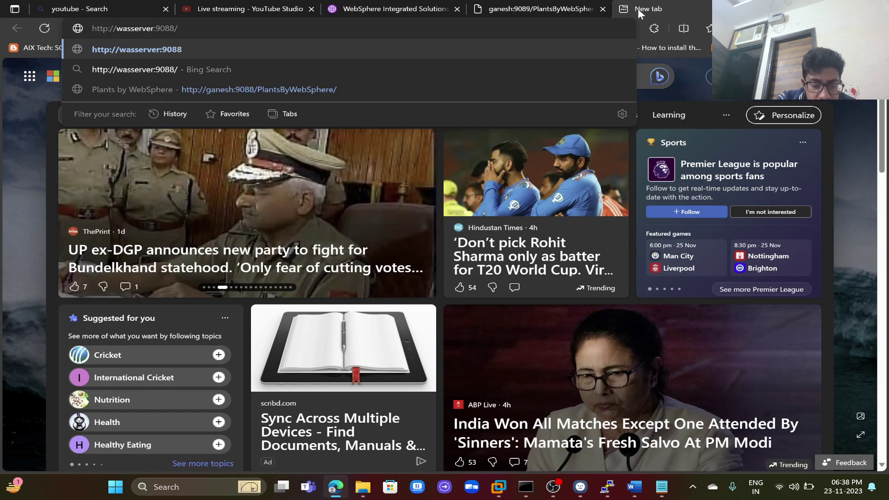
type("PlantsByWebSphere")
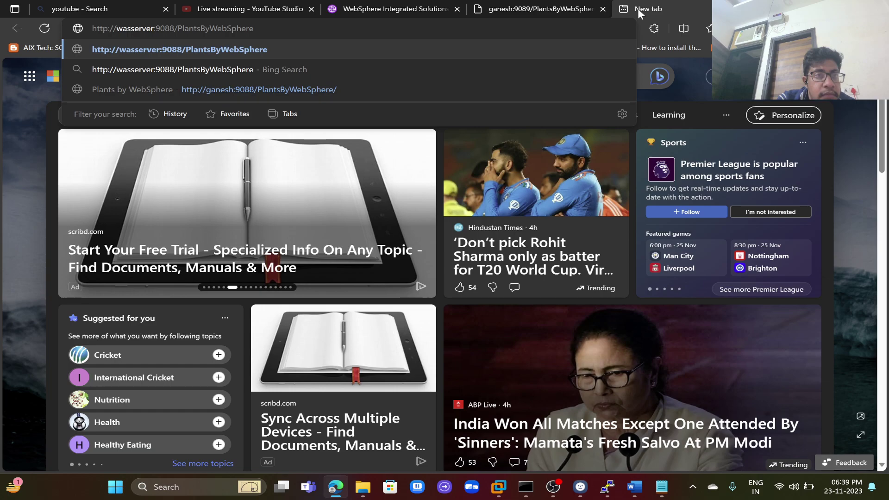
key("Return")
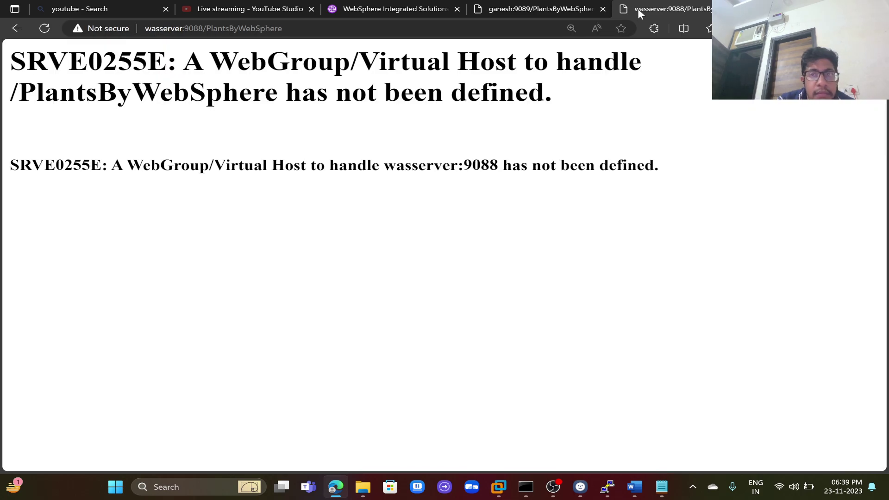
left_click(548, 8)
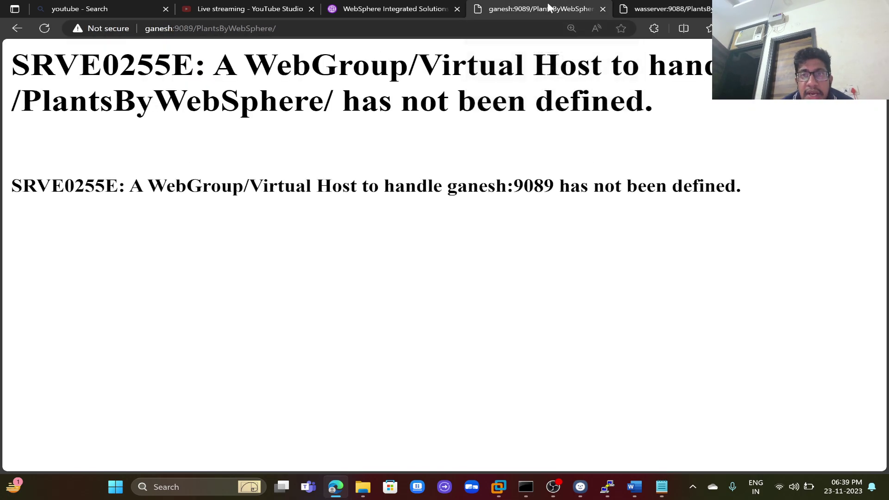
Return to the WebSphere console and open the host aliases of the default_host virtual host
left_click(436, 8)
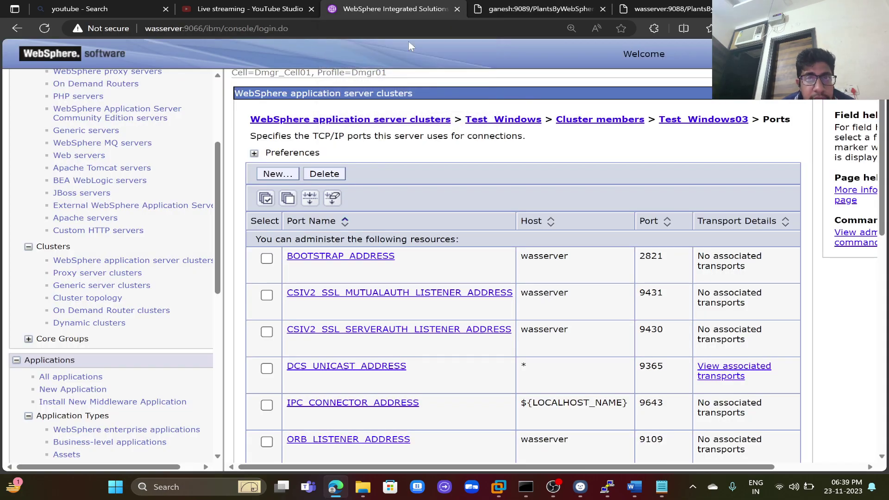
left_click_drag(218, 267, 200, 393)
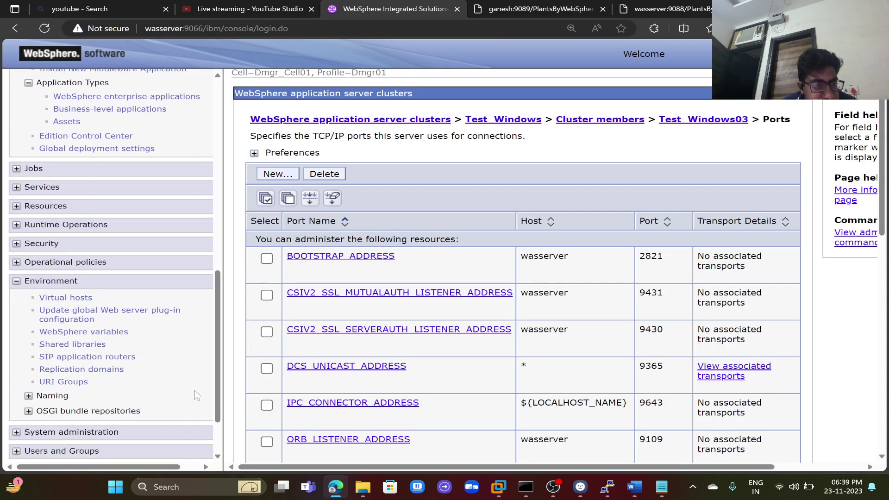
left_click(83, 301)
left_click(310, 301)
left_click(649, 253)
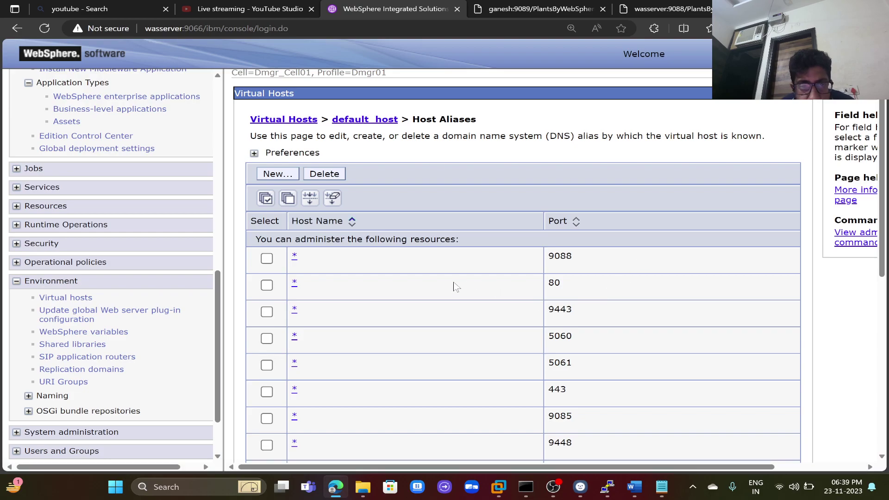
Create a default_host alias with host name * and port 9089 and apply it
left_click(288, 176)
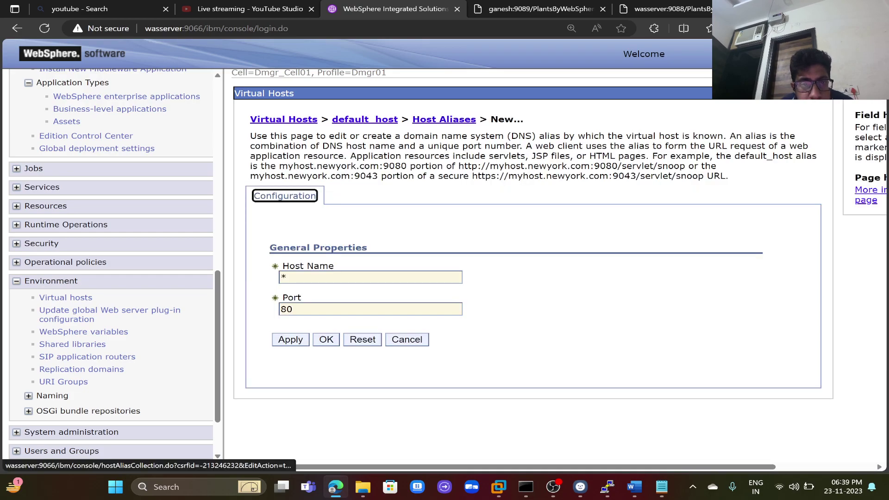
left_click(325, 309)
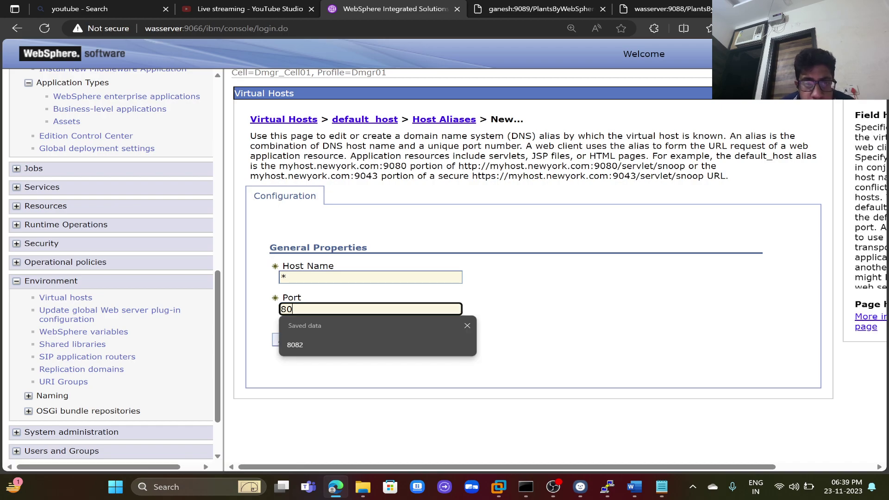
left_click(512, 331)
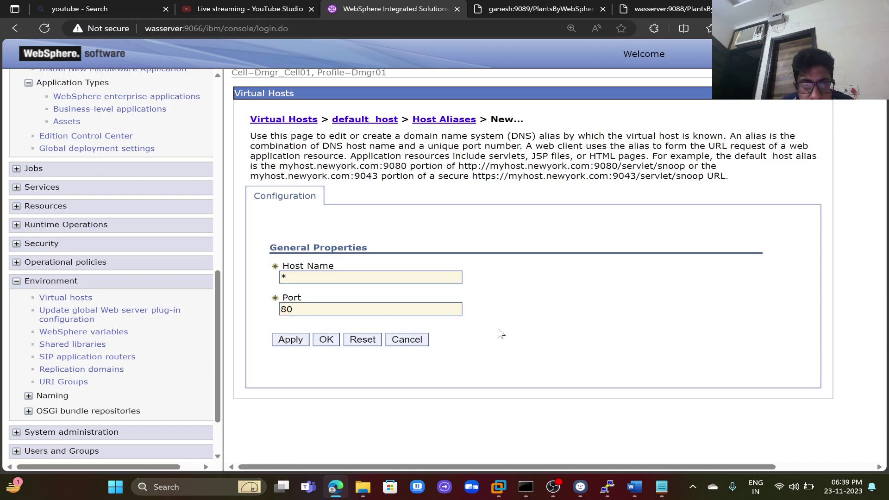
left_click(324, 309)
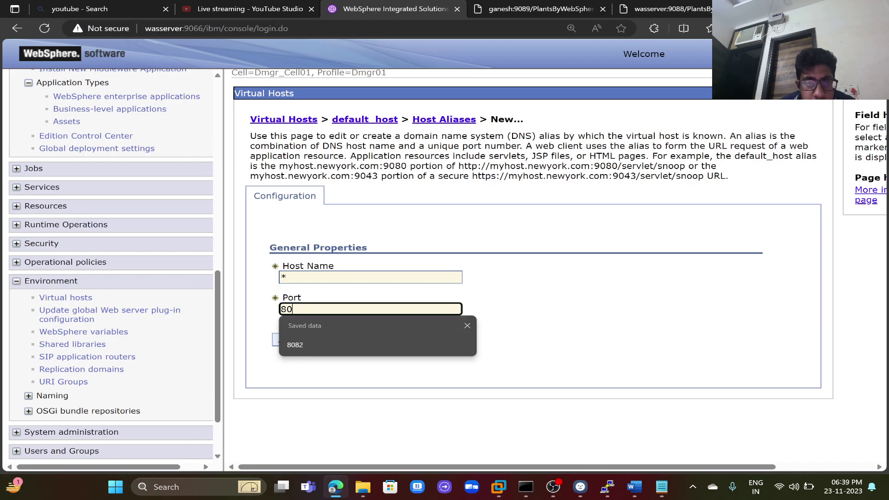
key("BackSpace")
key("BackSpace")
type("9089")
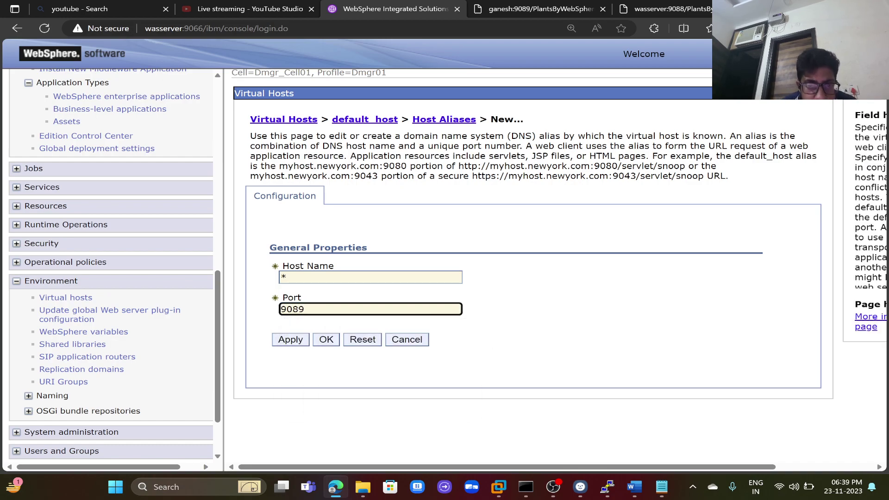
left_click(294, 344)
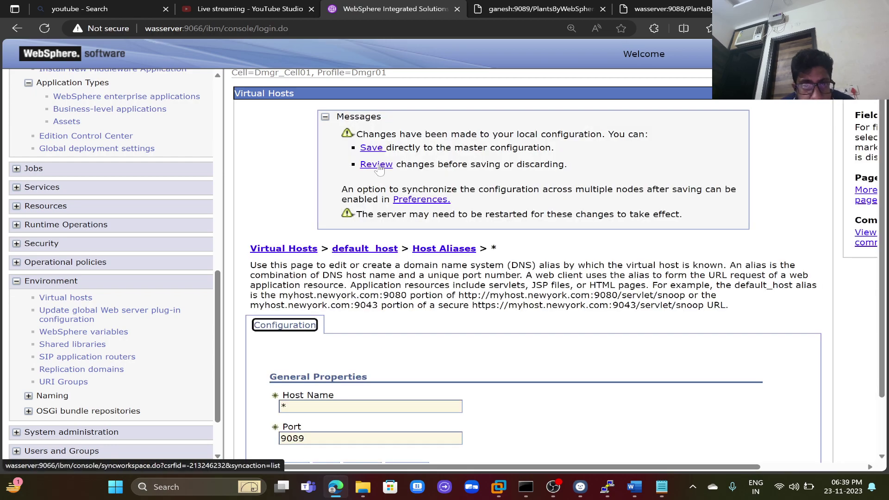
Save the port 9089 alias to the master configuration and synchronize it with the nodes
left_click(364, 137)
left_click(253, 216)
left_click(262, 245)
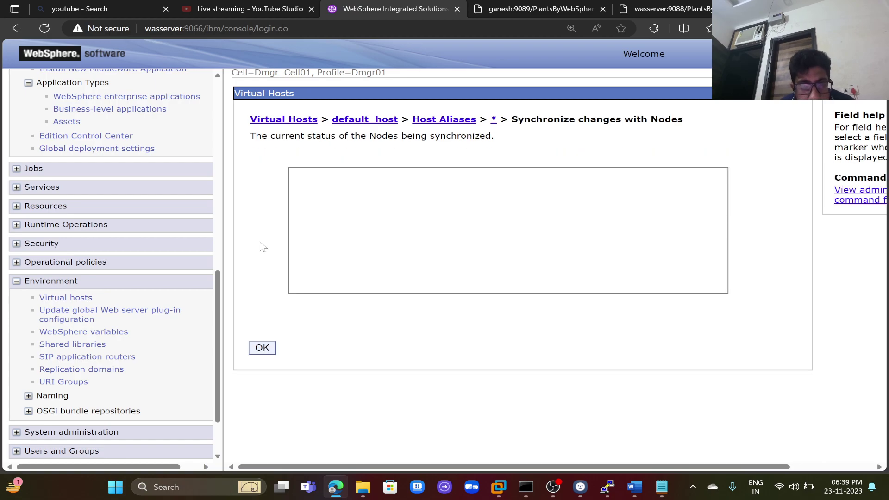
left_click(263, 349)
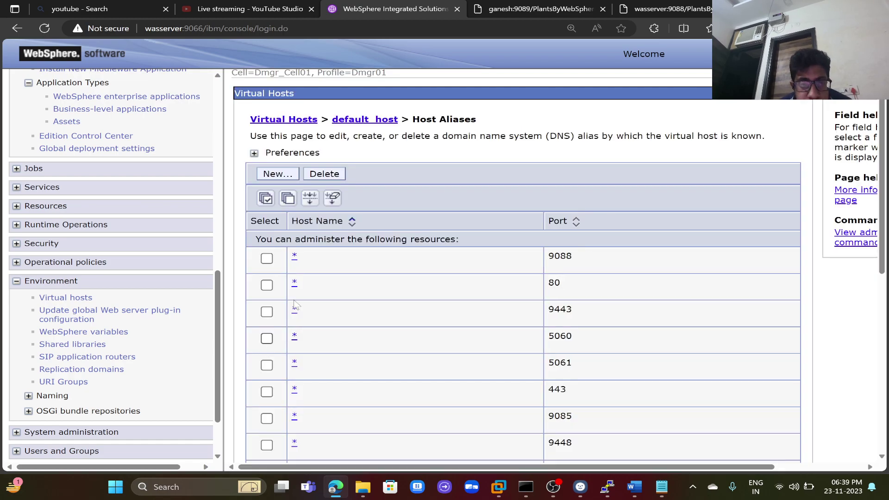
Create another default_host alias with host name wasserver and port 9088 and apply it
left_click(275, 173)
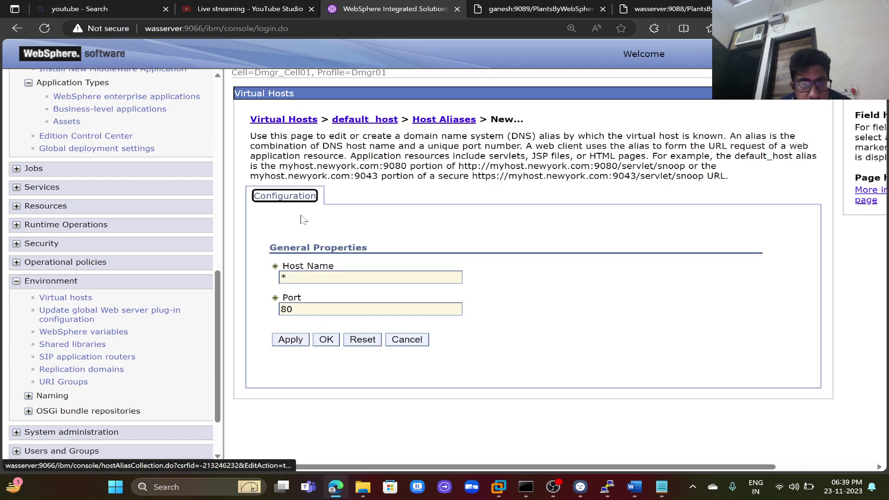
key("Tab")
type("w")
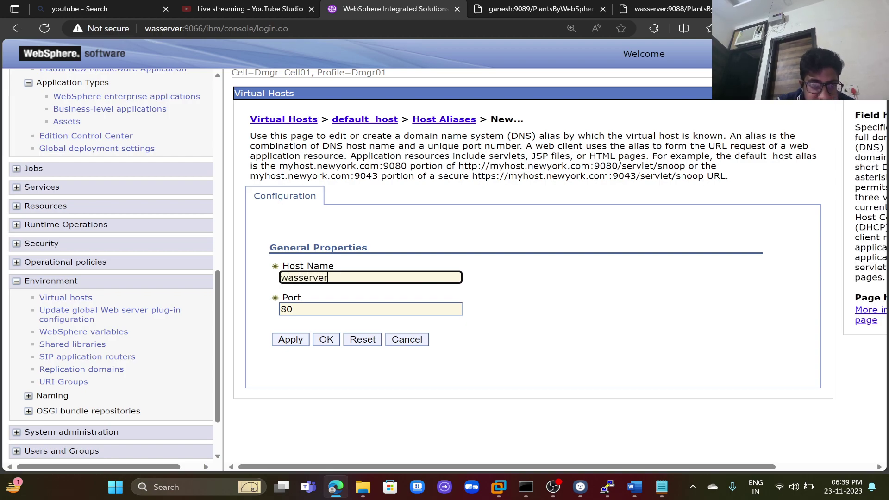
key("Tab")
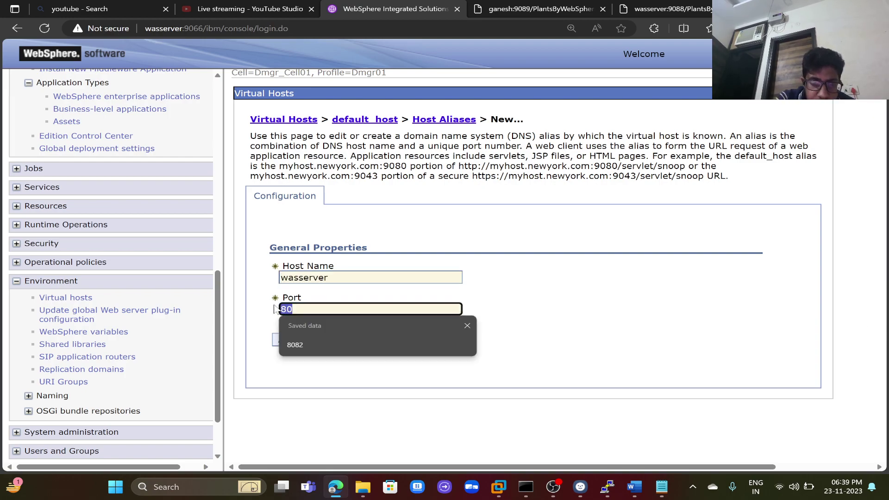
type("9088")
left_click(290, 341)
Save the wasserver alias to the master configuration and synchronize it with the nodes
left_click(376, 165)
left_click(255, 218)
left_click(266, 244)
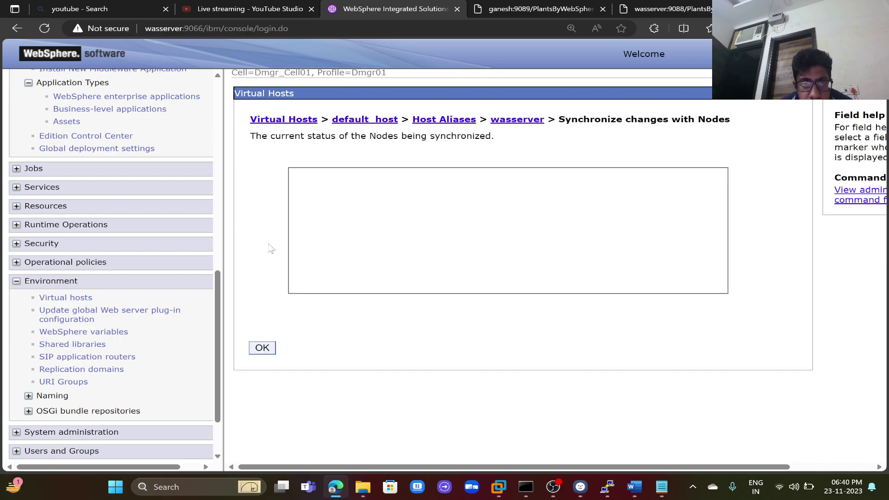
left_click(262, 348)
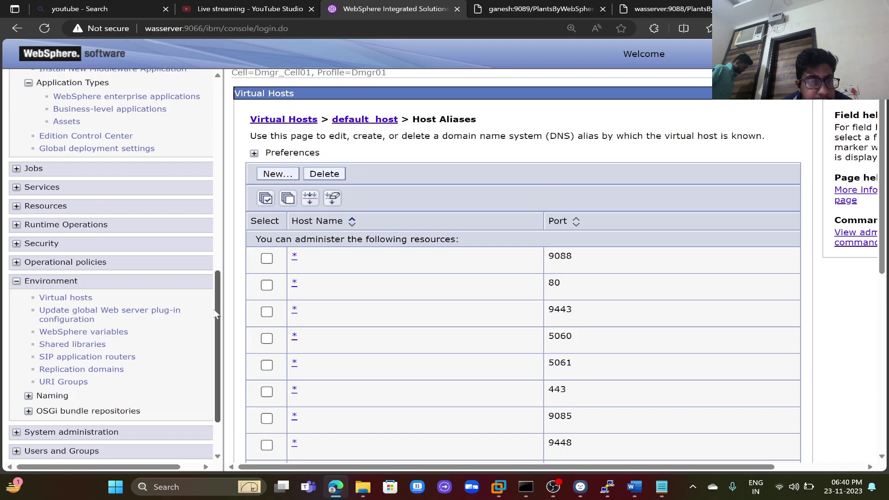
Restart the members Test_Windows02 and Test_Windows03 of the Test_Windows cluster
left_click_drag(217, 311, 219, 208)
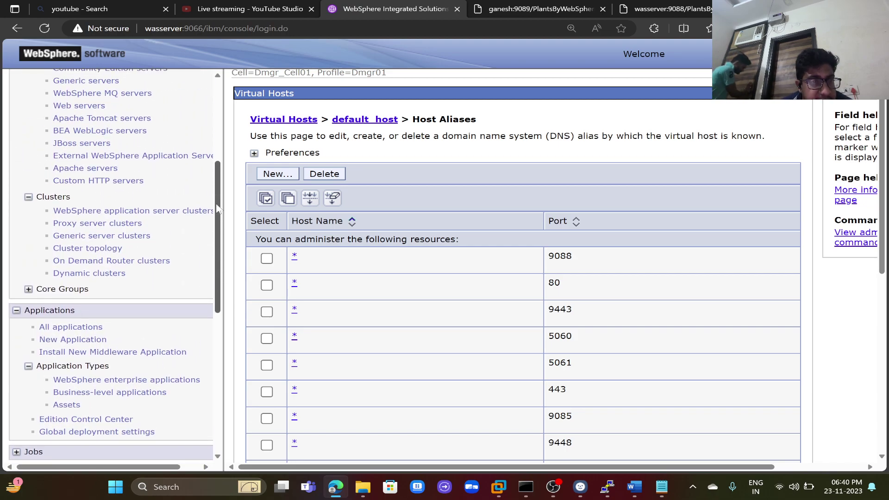
left_click(199, 211)
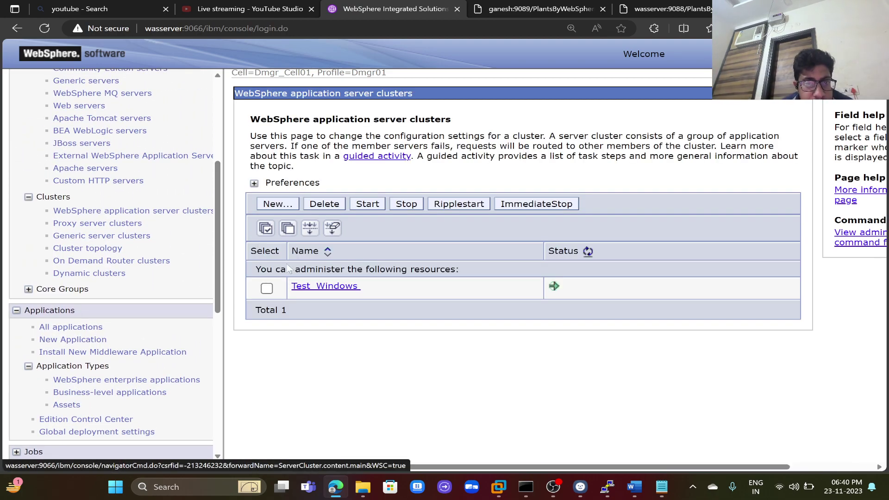
left_click(310, 285)
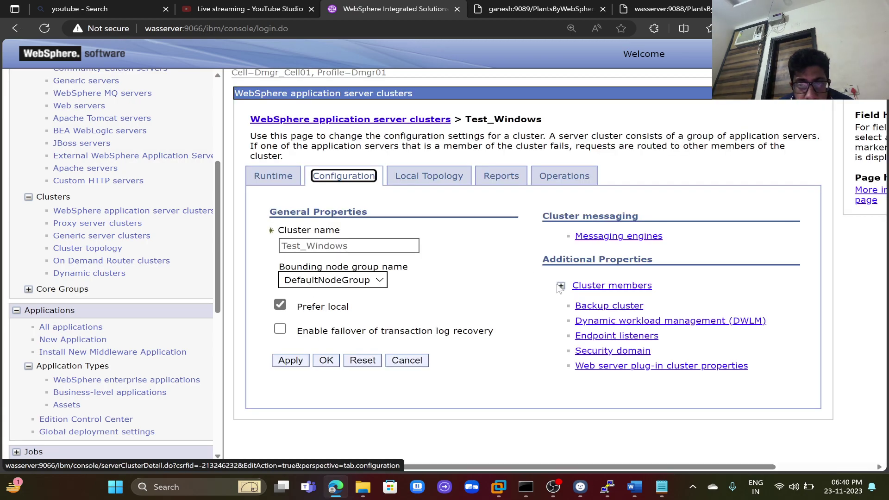
left_click(604, 288)
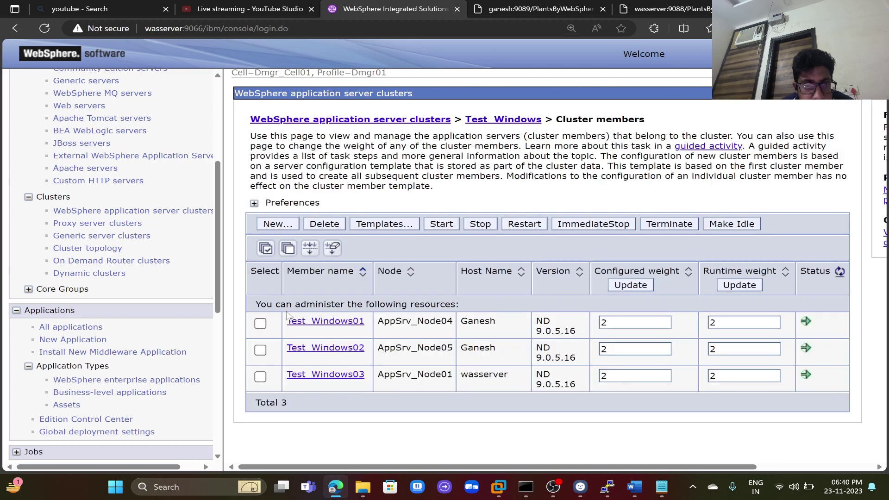
left_click(260, 350)
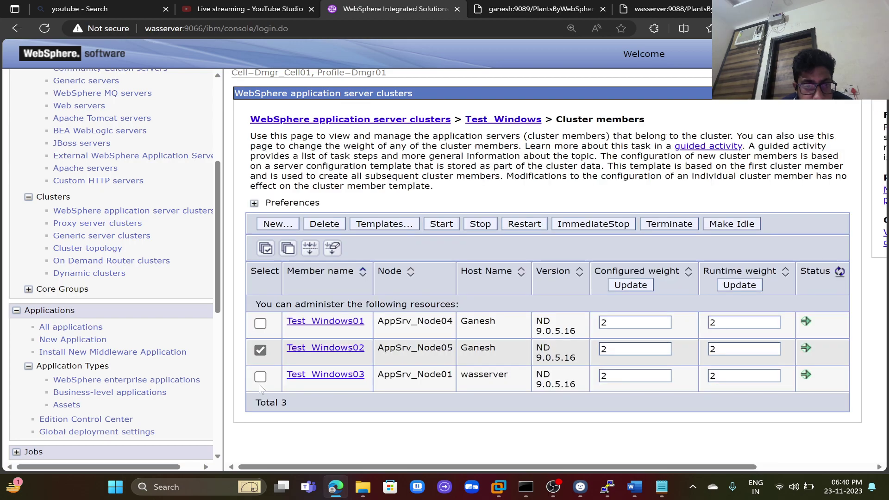
left_click(261, 378)
left_click(525, 224)
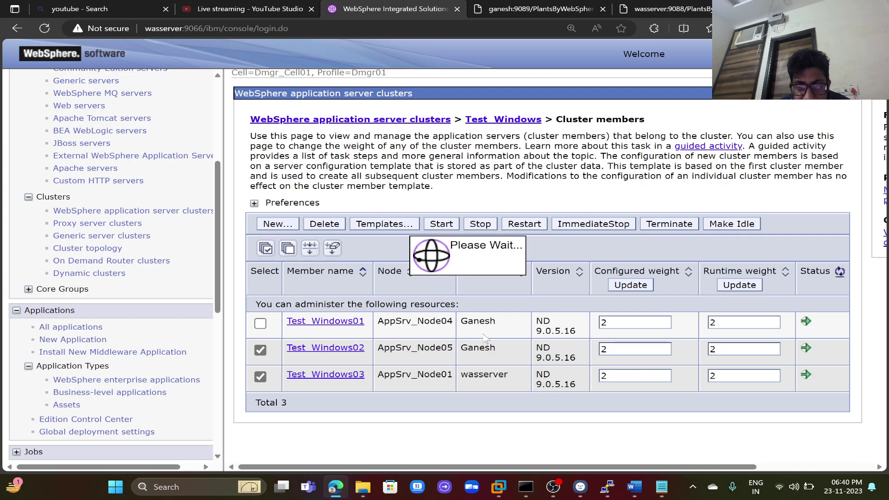
double_click(484, 374)
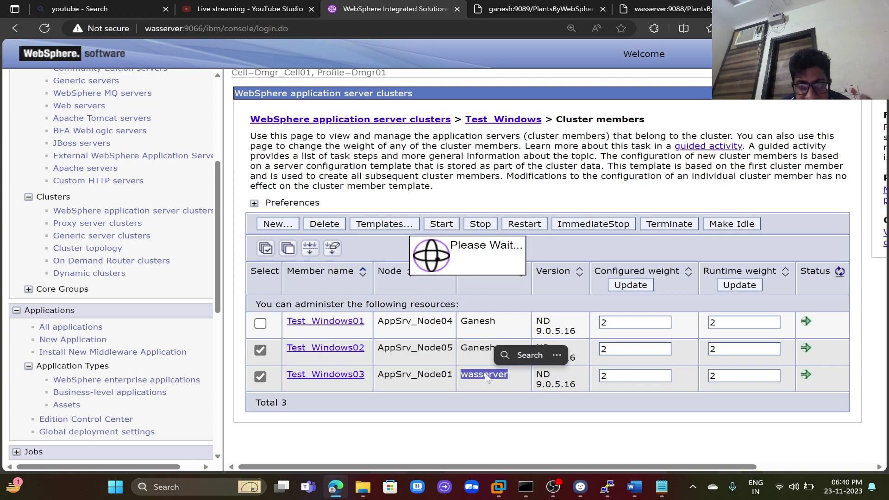
key("ctrl+c")
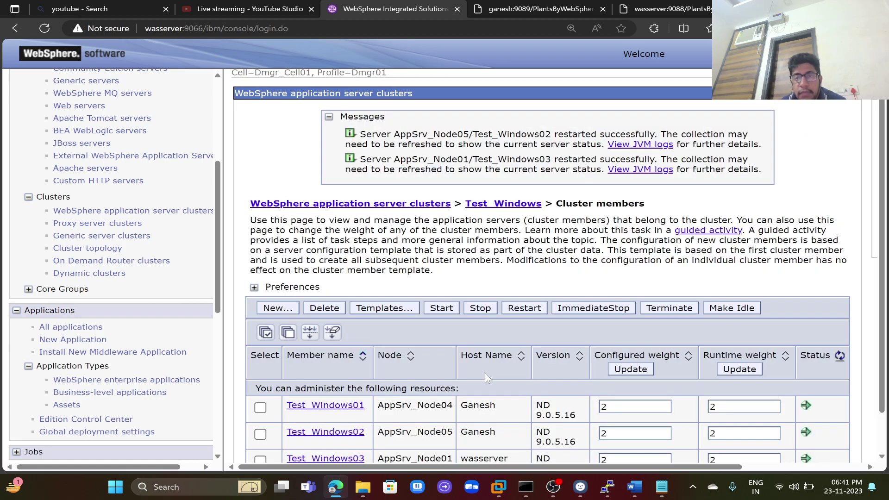
Reload PlantsByWebSphere on port 9089 of the Windows host and on wasserver:9088, and compare the two page addresses
left_click(536, 8)
left_click(514, 29)
key("Return")
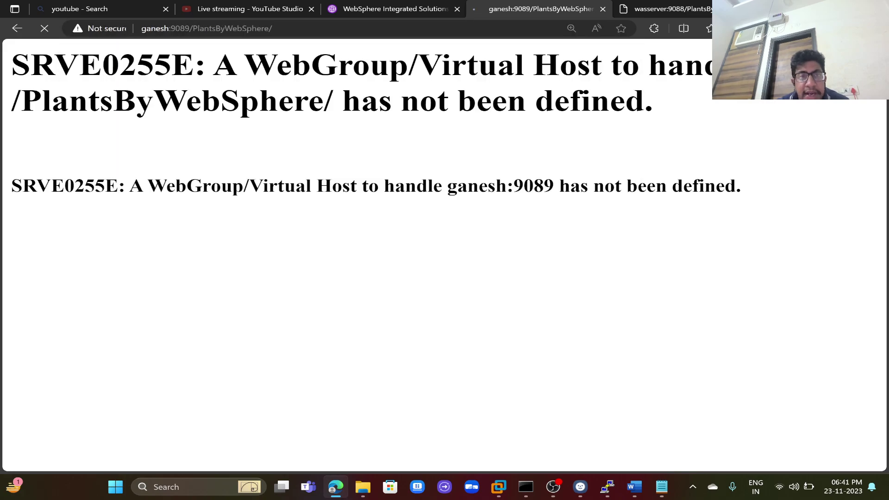
left_click(672, 7)
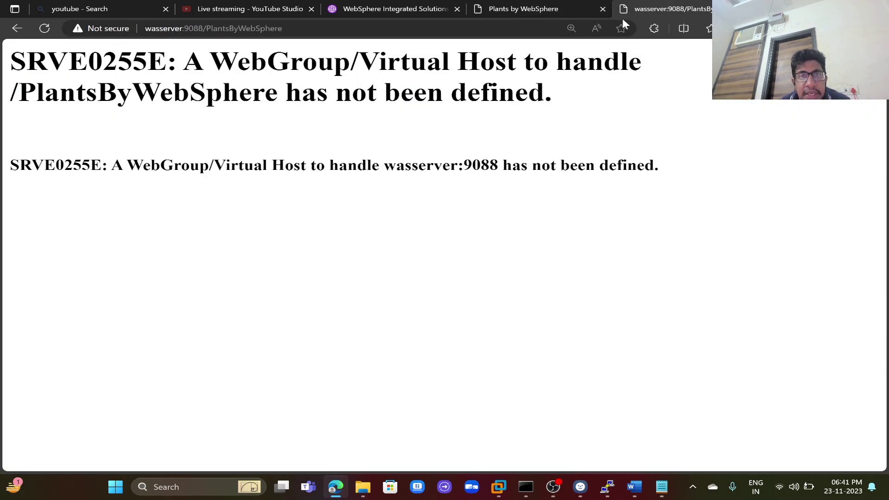
key("ctrl+l")
key("Return")
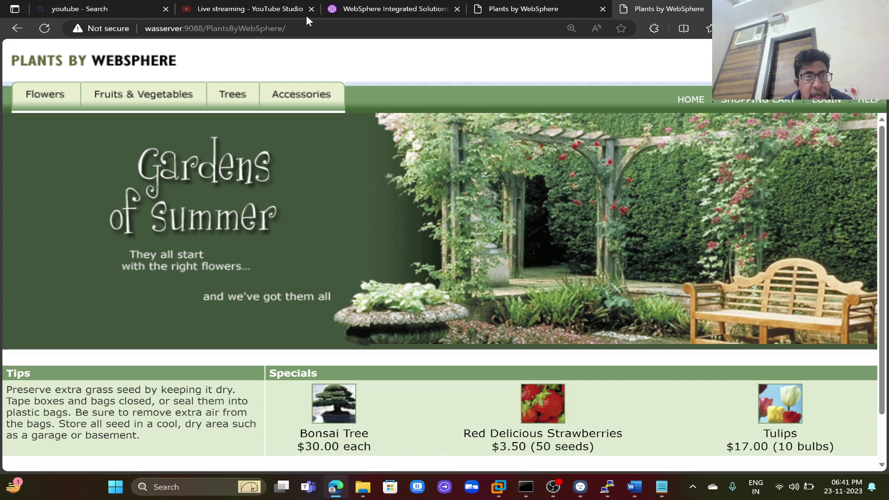
left_click(189, 28)
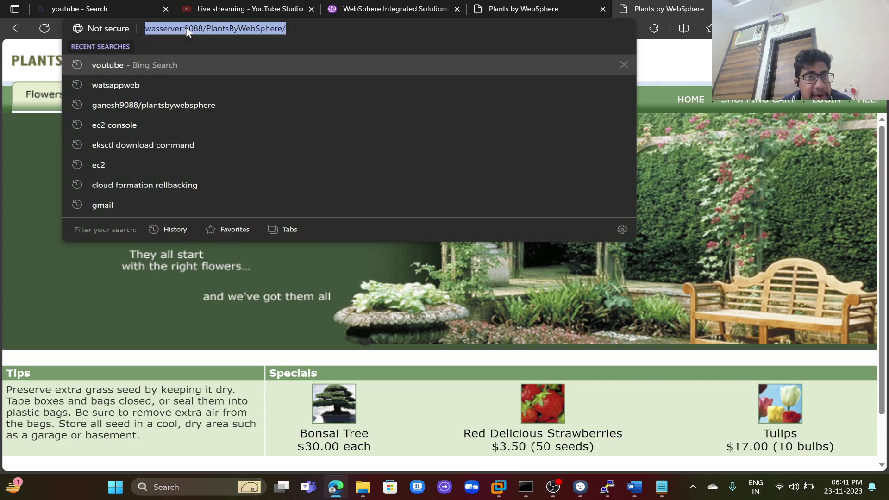
left_click(498, 7)
key("ctrl+l")
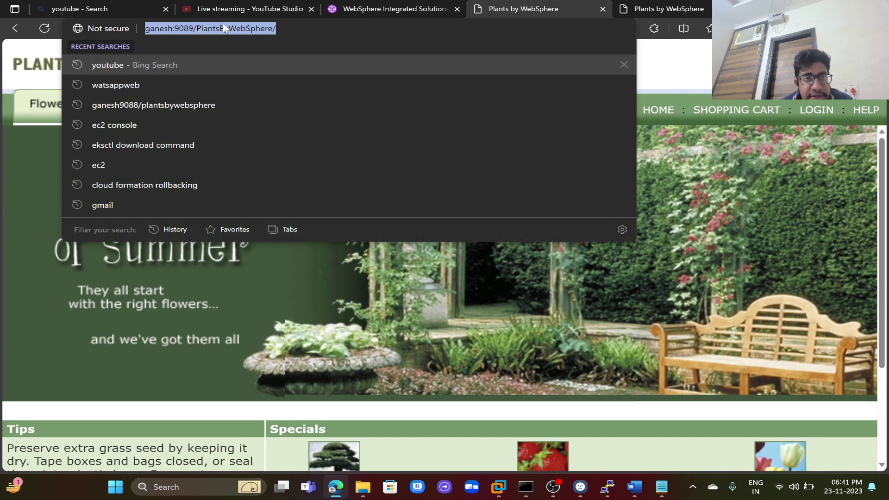
Return to the WebSphere console, refresh the cluster member status, and stop Test_Windows01
left_click(373, 8)
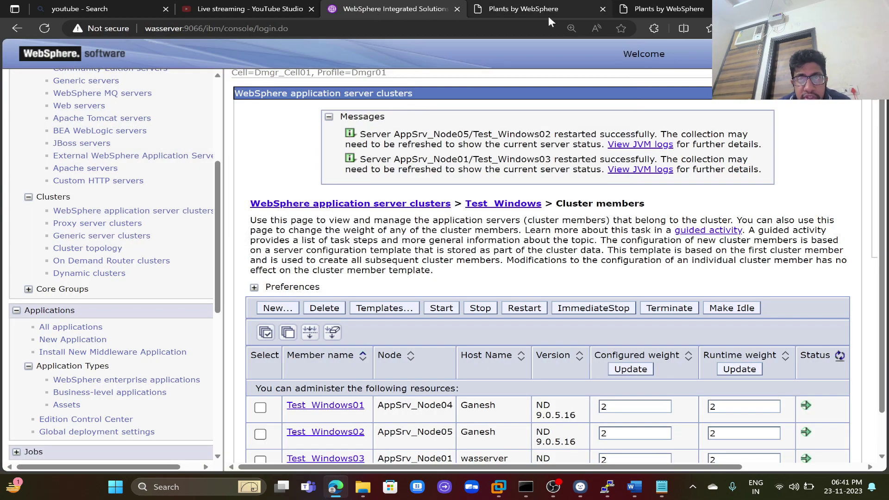
left_click(840, 357)
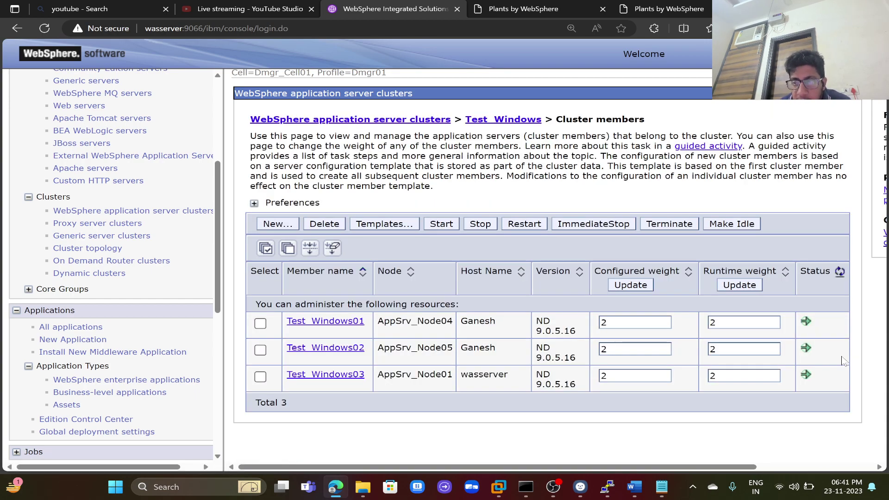
left_click(260, 324)
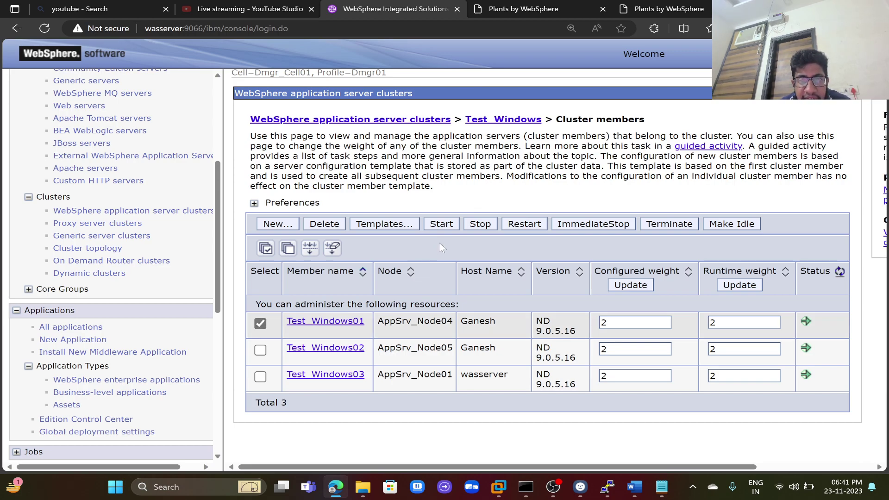
left_click(480, 224)
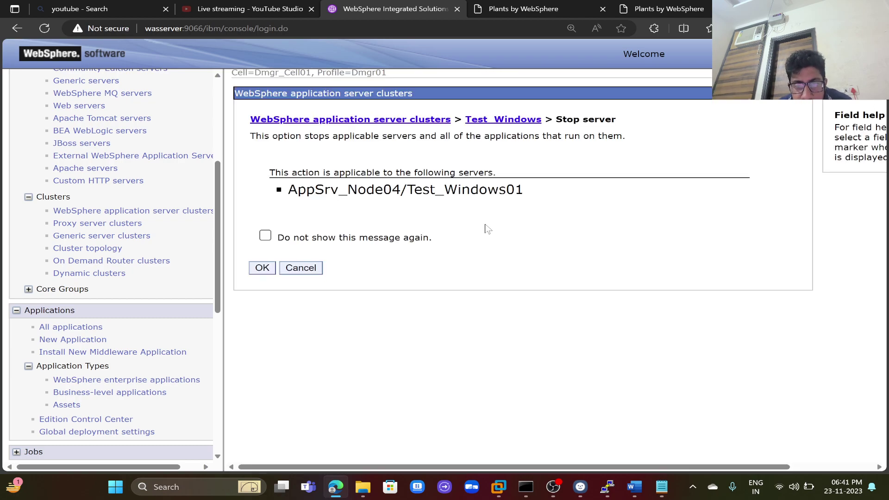
left_click(261, 268)
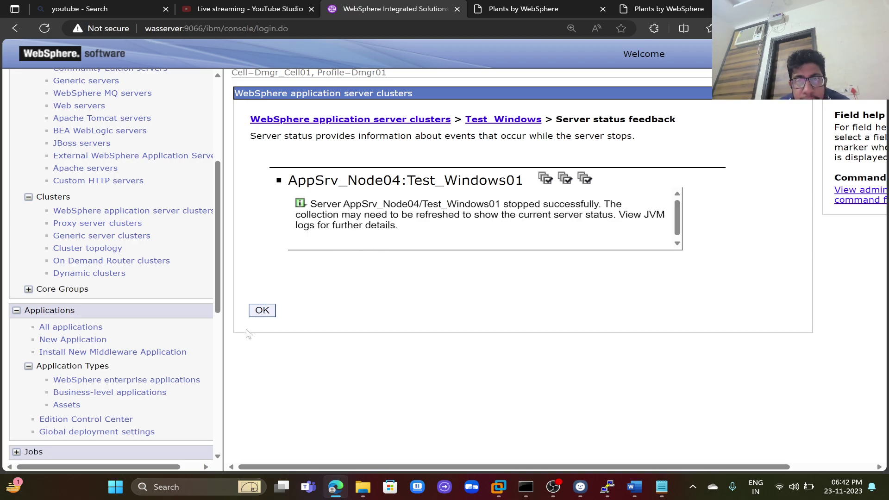
left_click(259, 310)
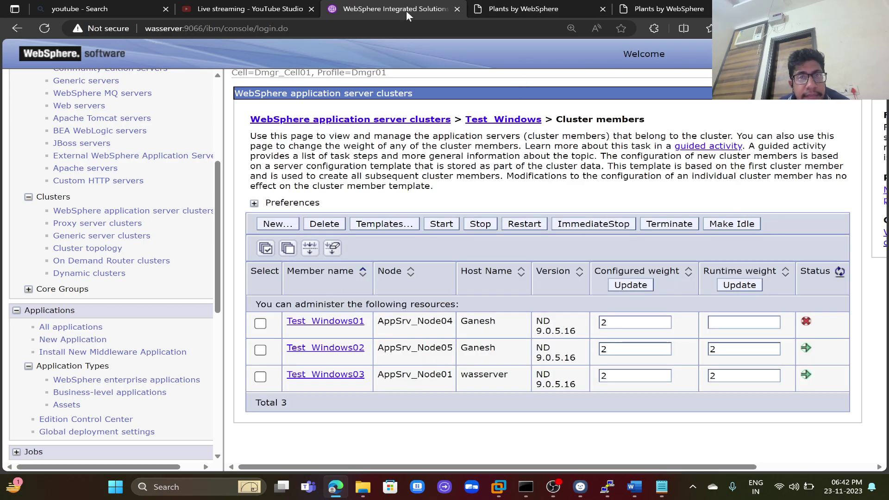
Load PlantsByWebSphere on port 9088 of the Windows host to test the stopped member
left_click(508, 7)
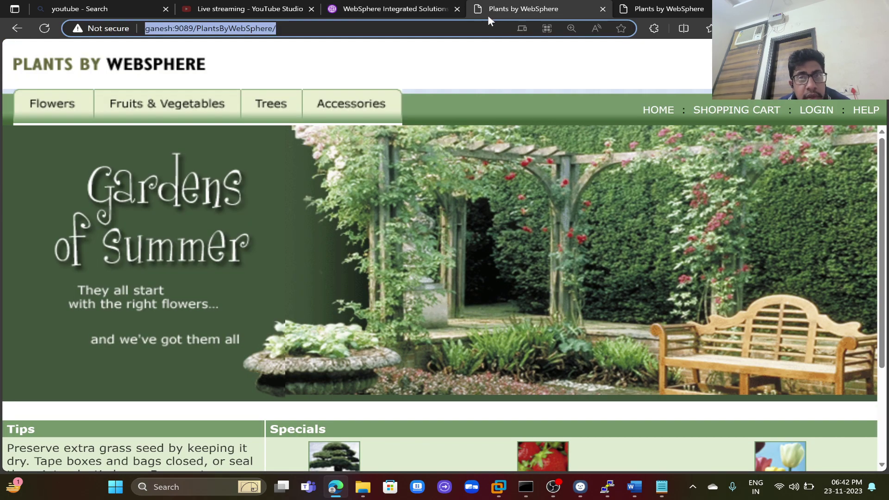
left_click(193, 28)
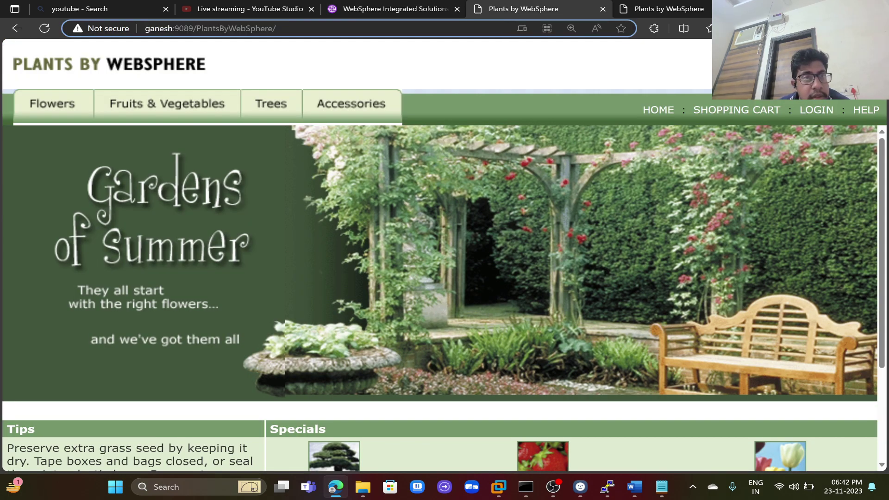
key("BackSpace")
type("8")
key("Return")
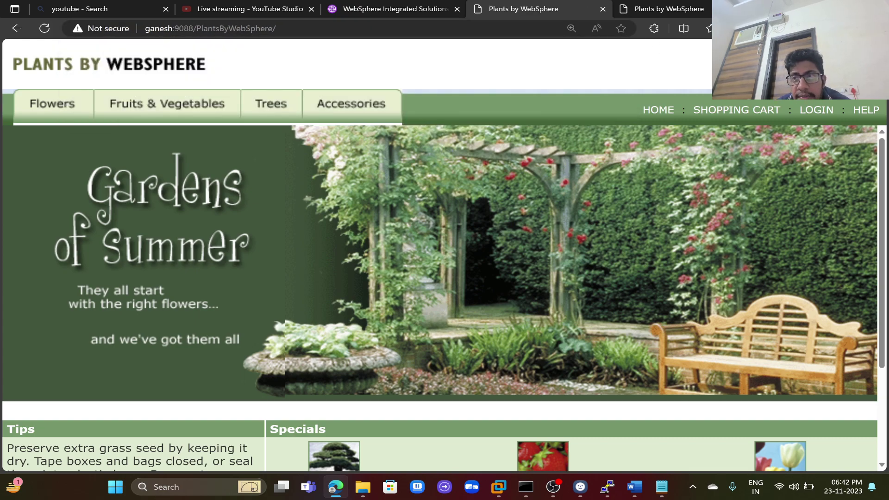
Open PlantsByWebSphere on port 9088 of the Windows host in a new InPrivate window
key("alt+f")
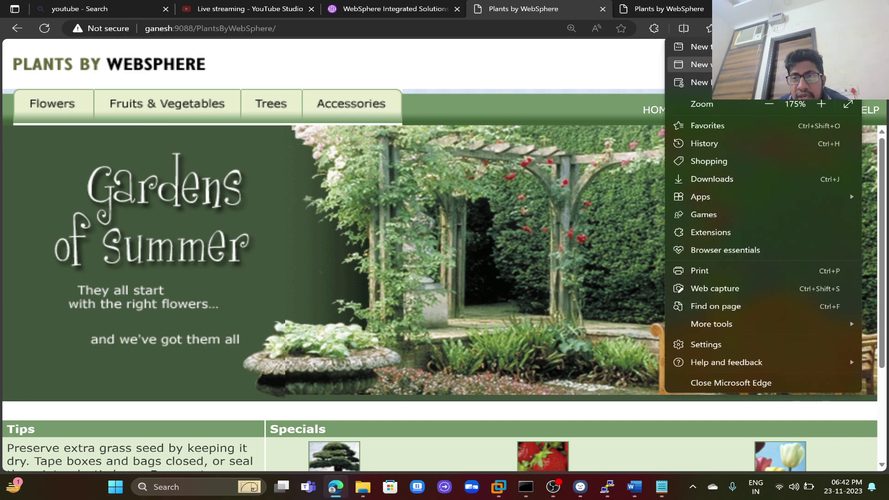
key("Up")
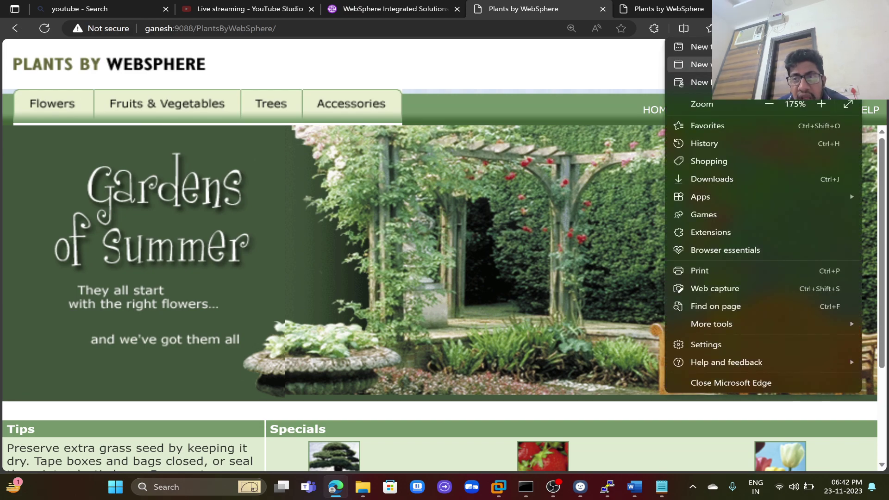
key("Down")
key("Return")
type("http://")
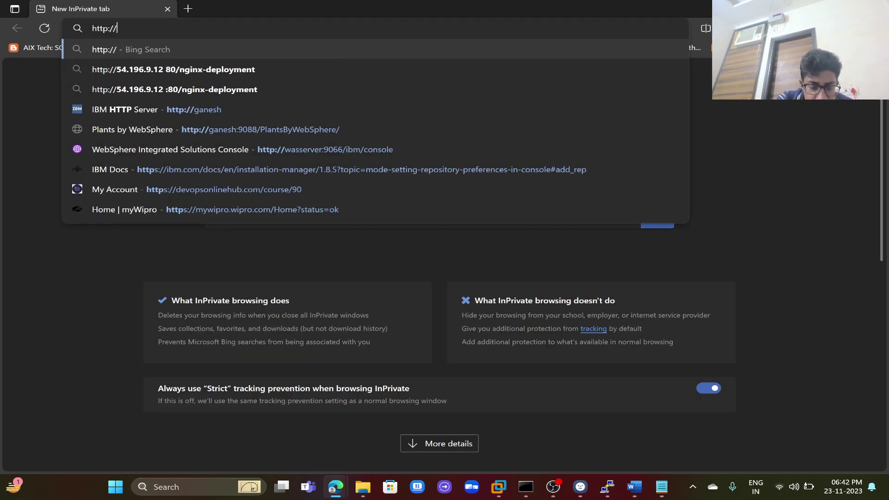
type("ganesh:908")
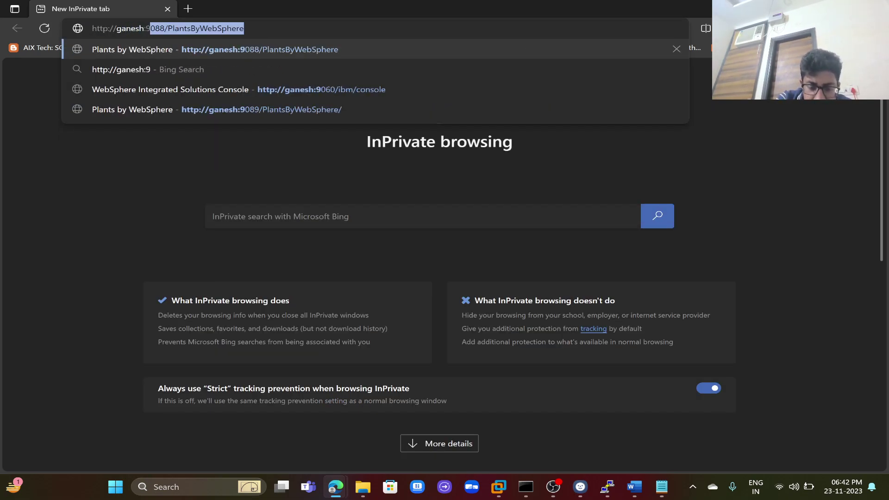
type("8/Pl")
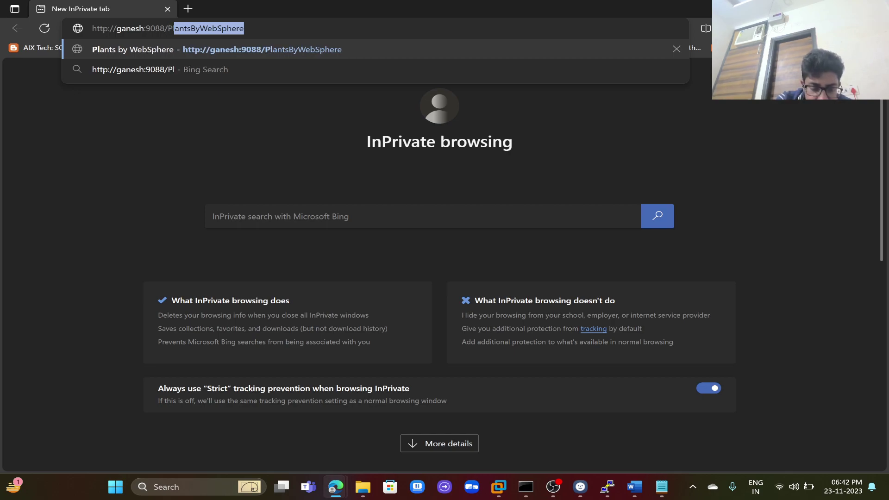
type("antsByW")
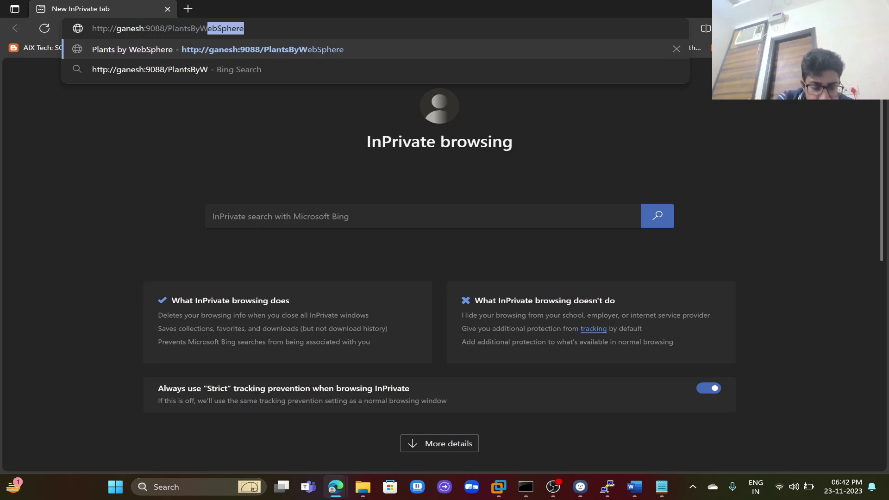
type("ebSphere")
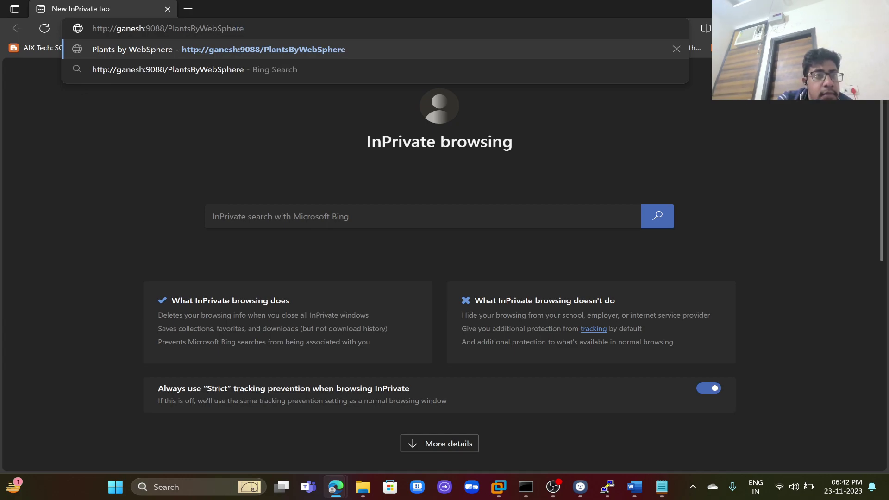
key("Return")
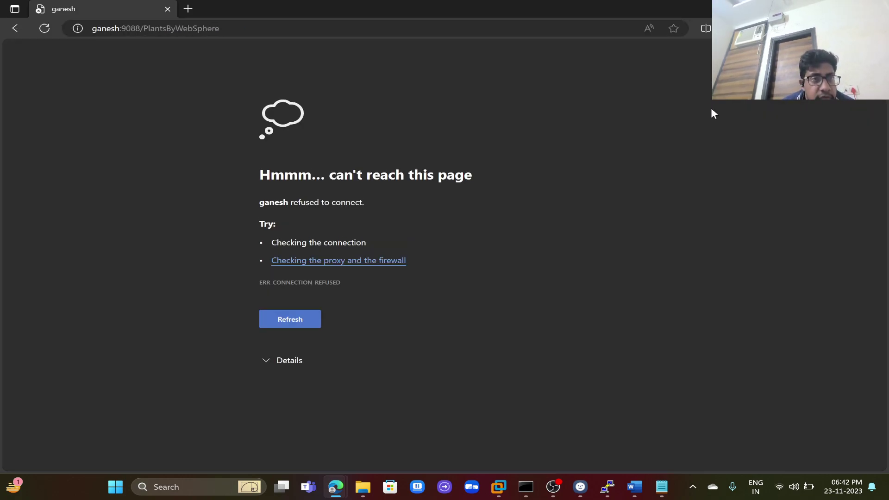
Close the InPrivate window and reload PlantsByWebSphere on port 9088 in the regular browser window
left_click(168, 8)
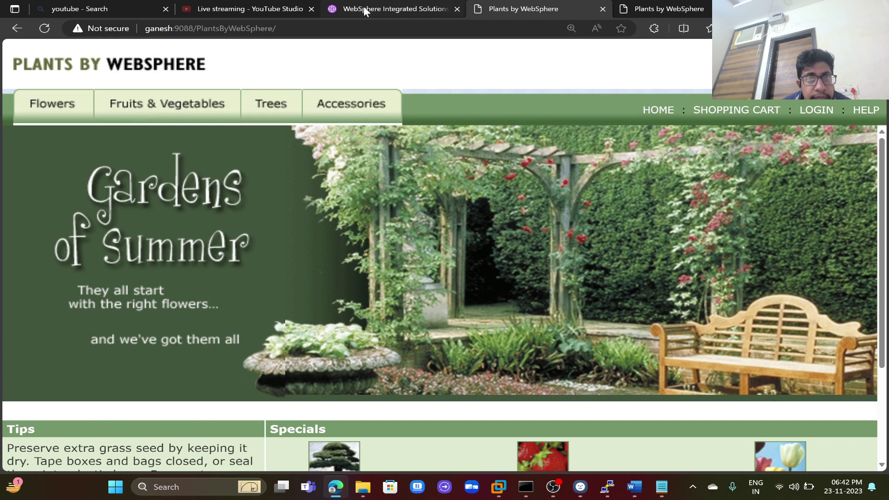
left_click(445, 21)
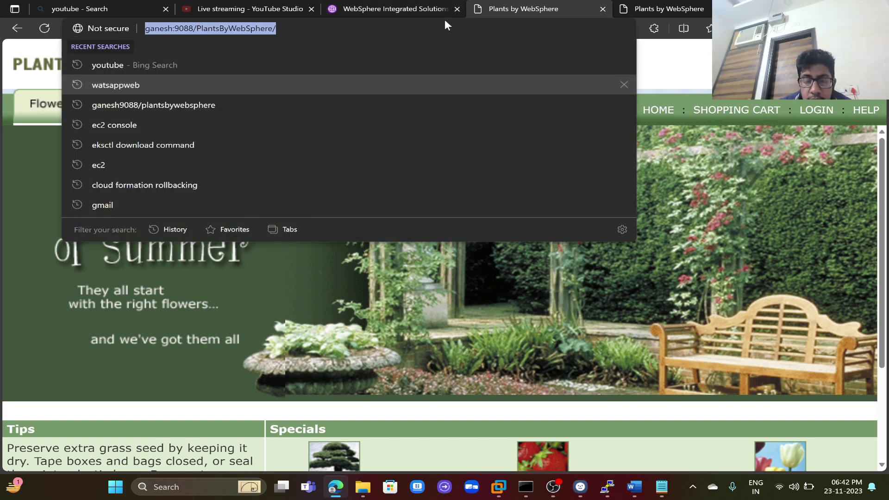
key("Return")
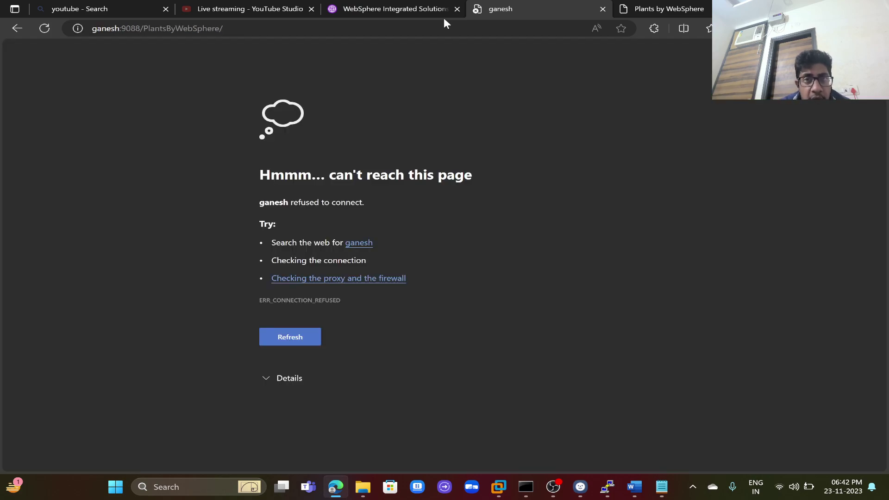
Return to the WebSphere console, start the cluster member Test_Windows01, and check the status of all members
left_click(427, 8)
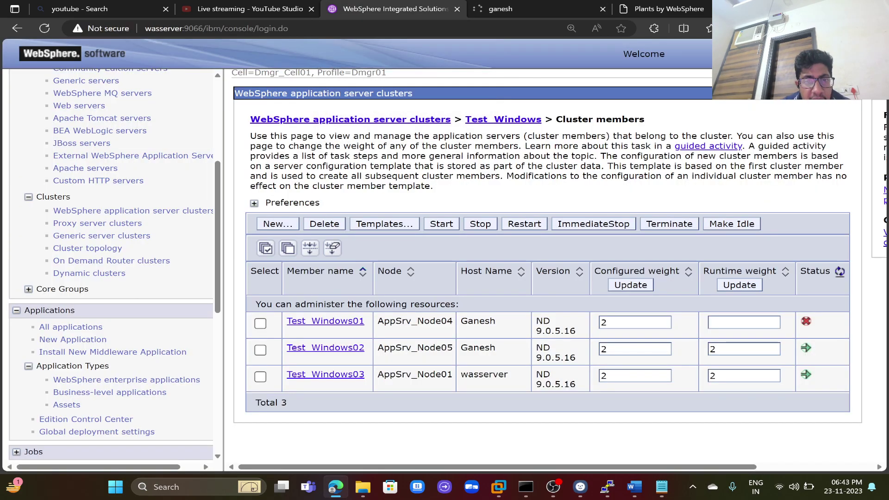
left_click(260, 324)
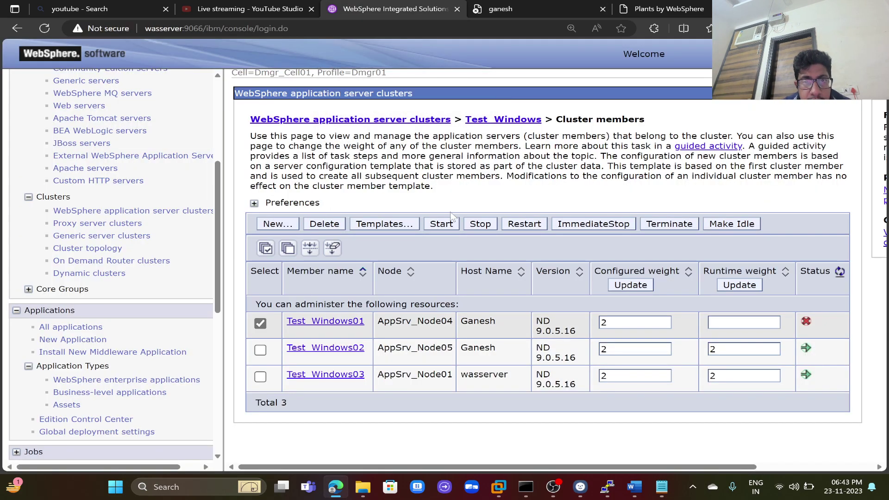
left_click(446, 226)
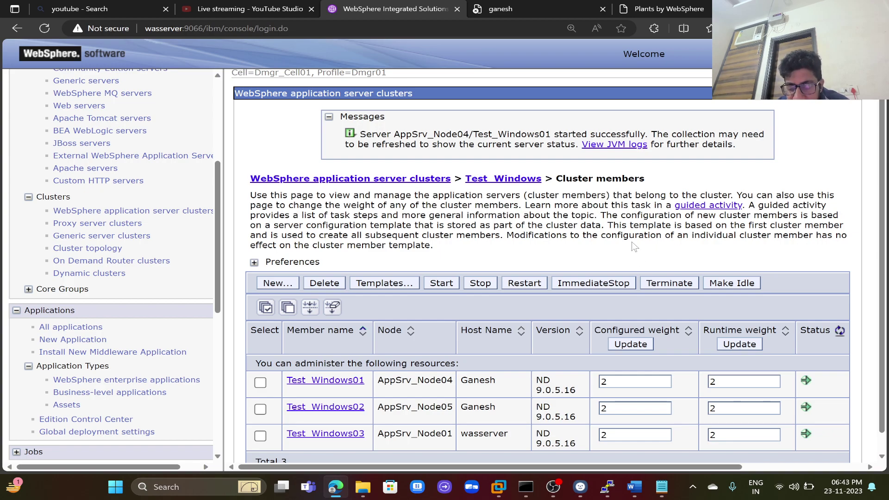
scroll(635, 246, "down", 1)
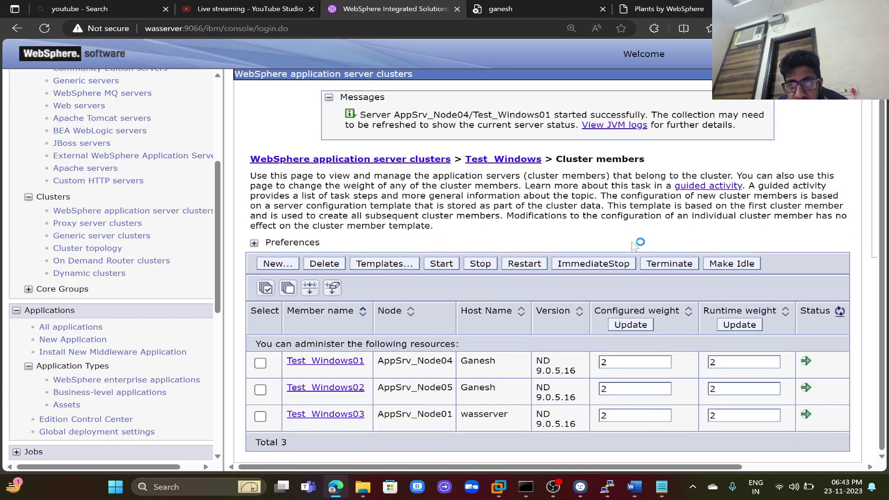
Switch to the PuTTY terminal connected to wasserver and end its session
left_click(605, 489)
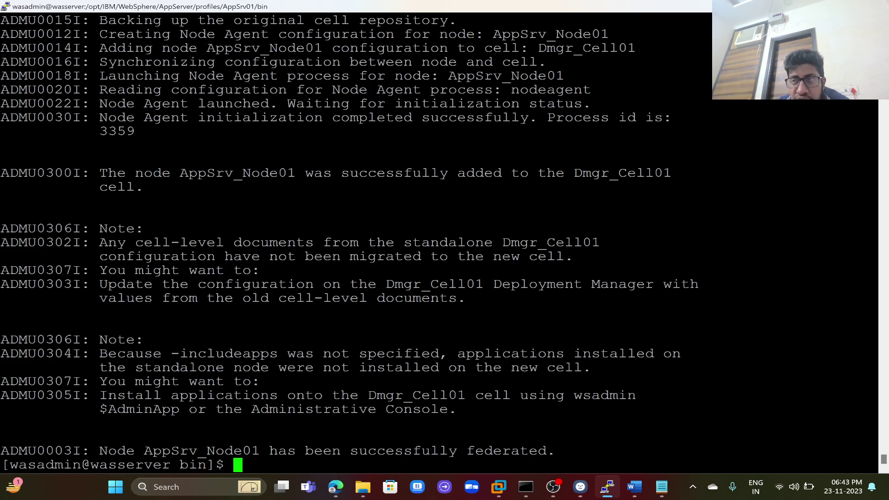
key("alt+F4")
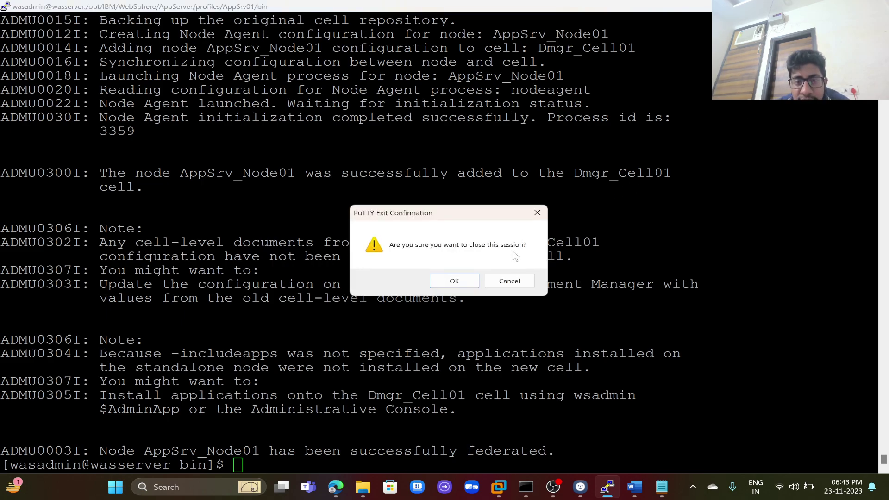
left_click(476, 281)
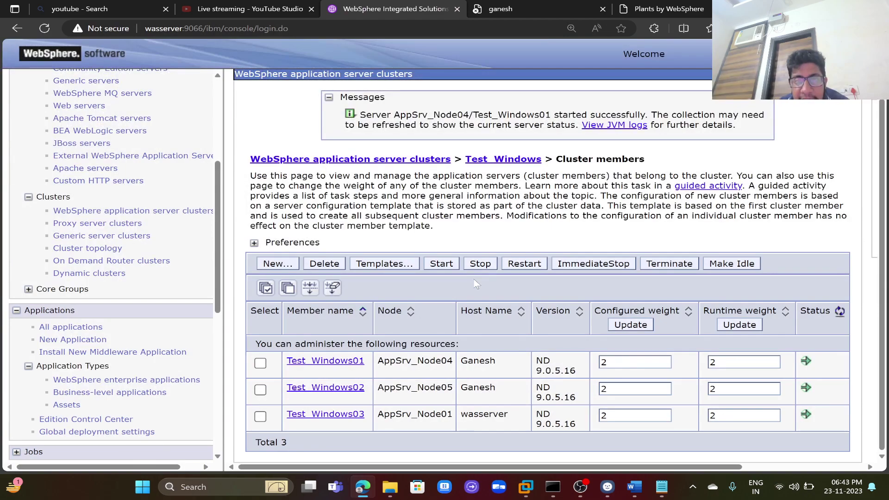
Close both PlantsByWebSphere test pages in the browser and the administrator Command Prompt window
left_click(686, 11)
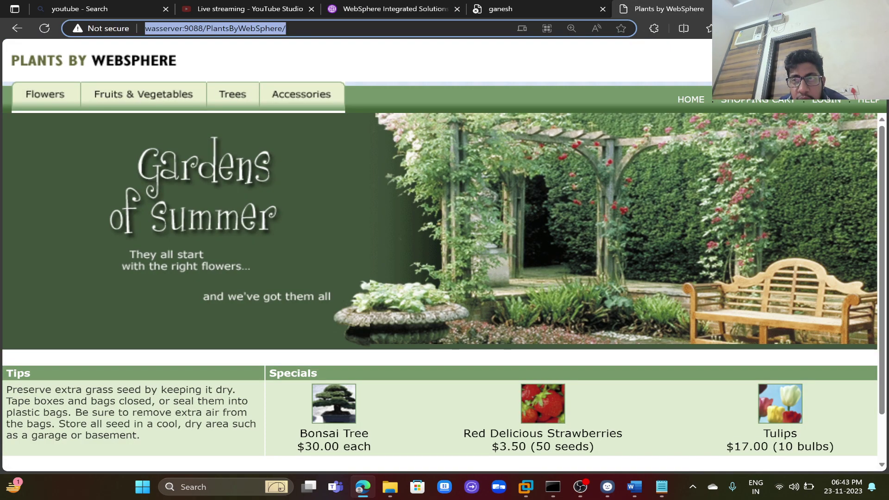
key("ctrl+w")
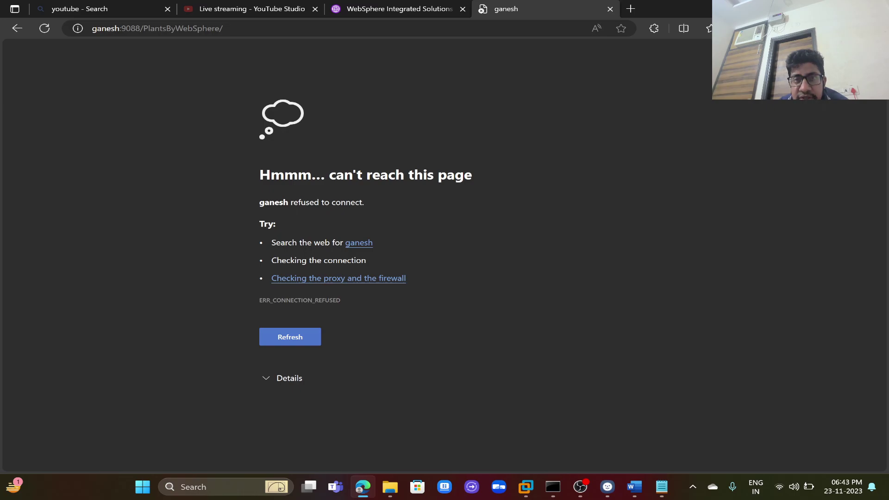
left_click(610, 9)
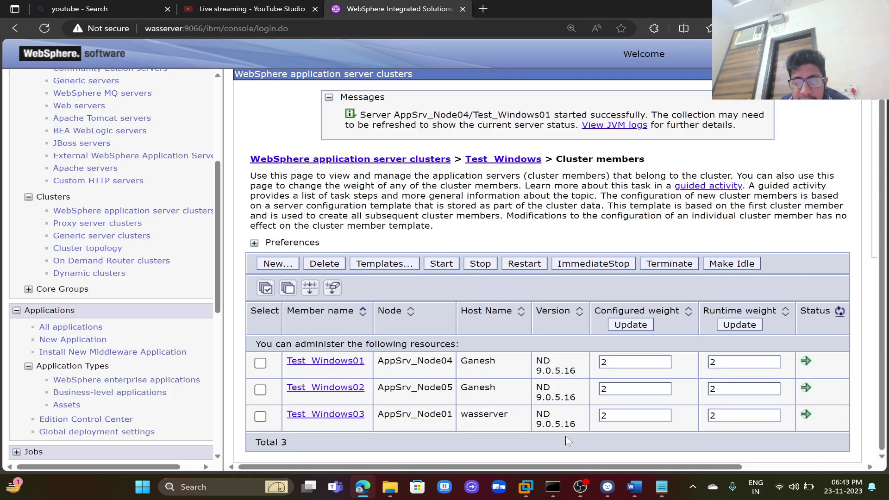
left_click(552, 487)
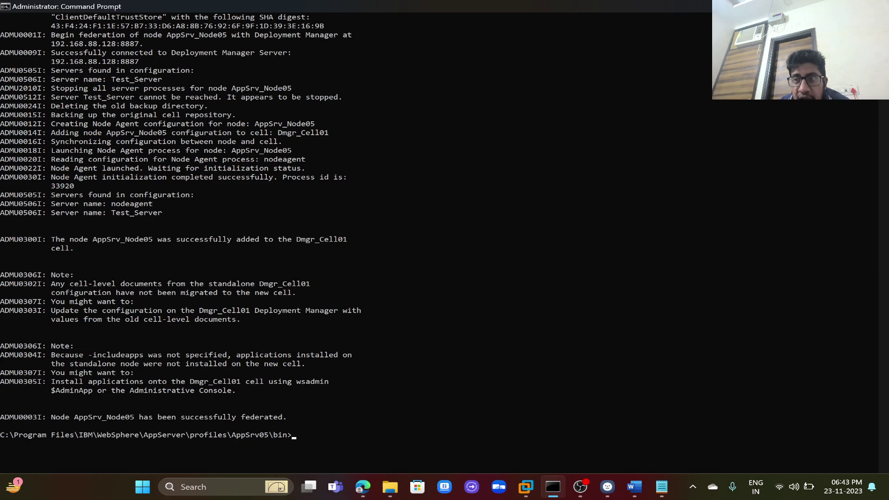
key("alt+Tab")
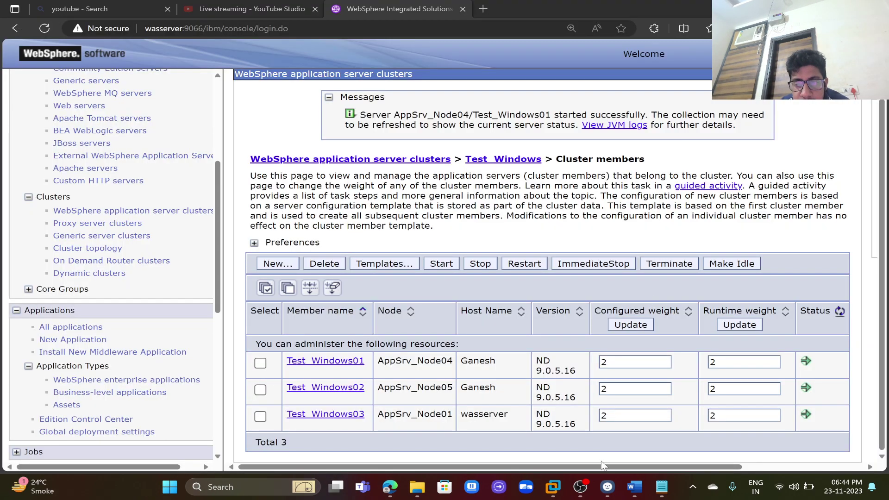
Switch to OBS and stop the live stream
left_click(584, 488)
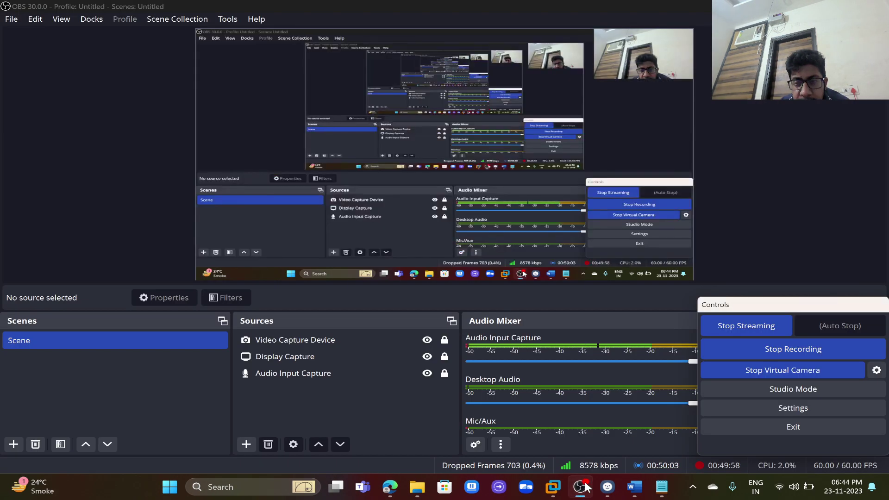
left_click(715, 325)
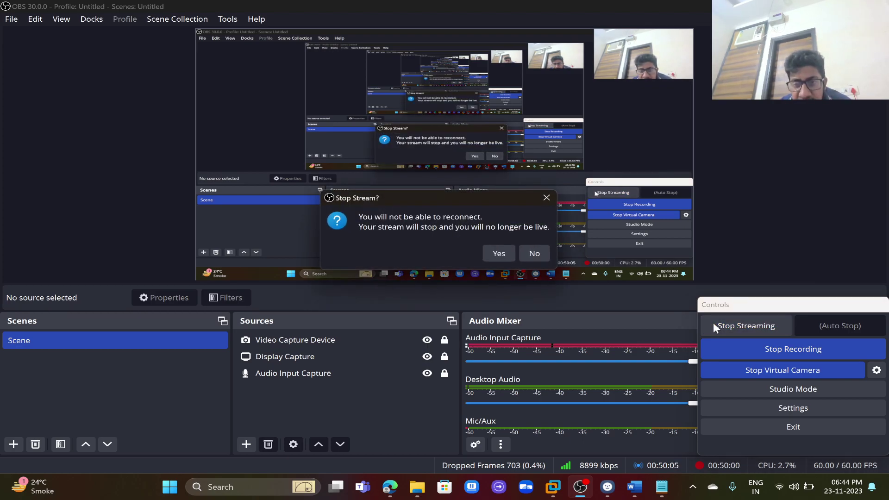
left_click(500, 254)
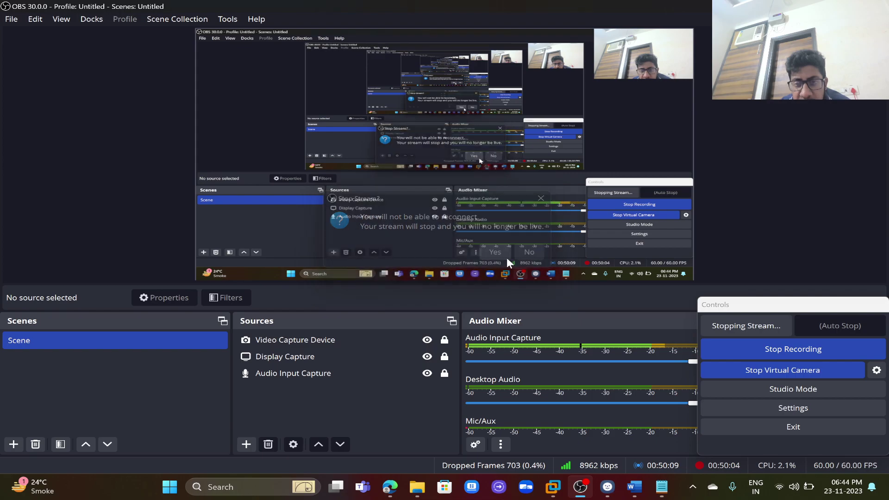